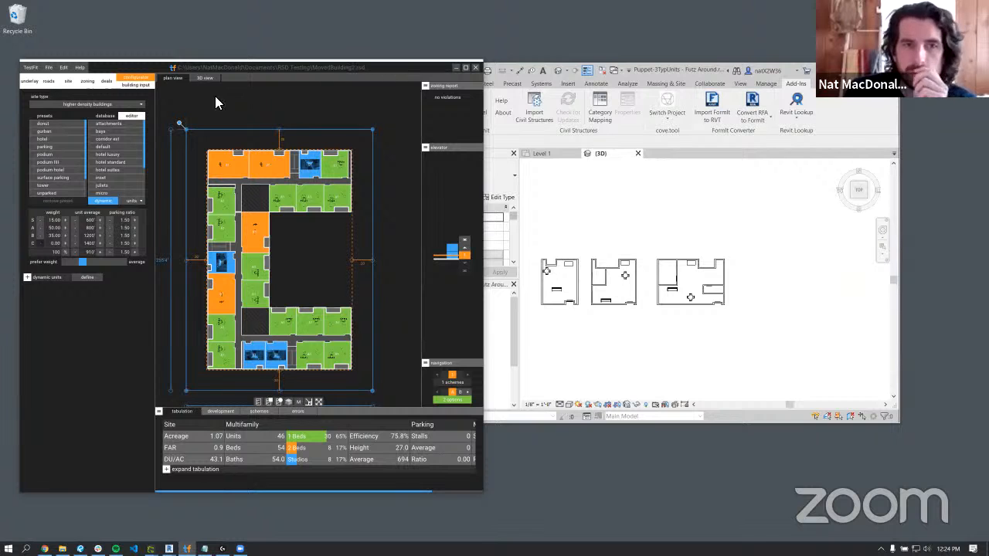
- Switch to Revit and examine the three apartment unit layouts in the 3D view
left_click(628, 224)
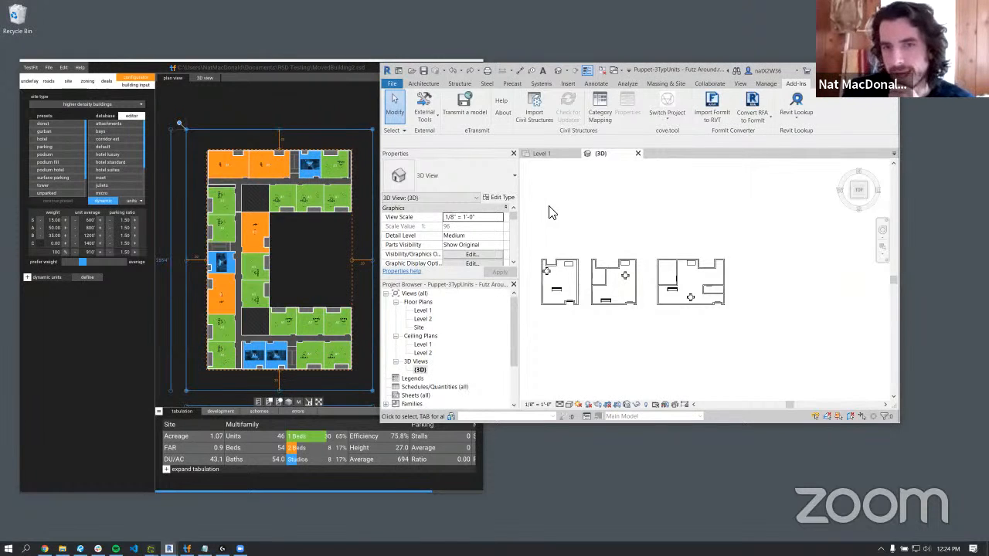
middle_click_drag(536, 239, 560, 230)
scroll(559, 230, "up", 1)
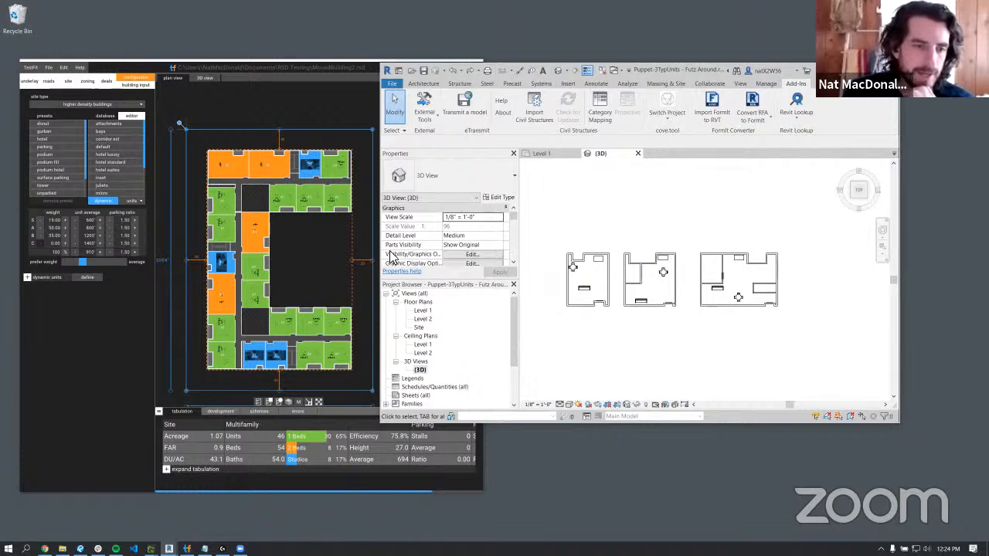
left_click(274, 100)
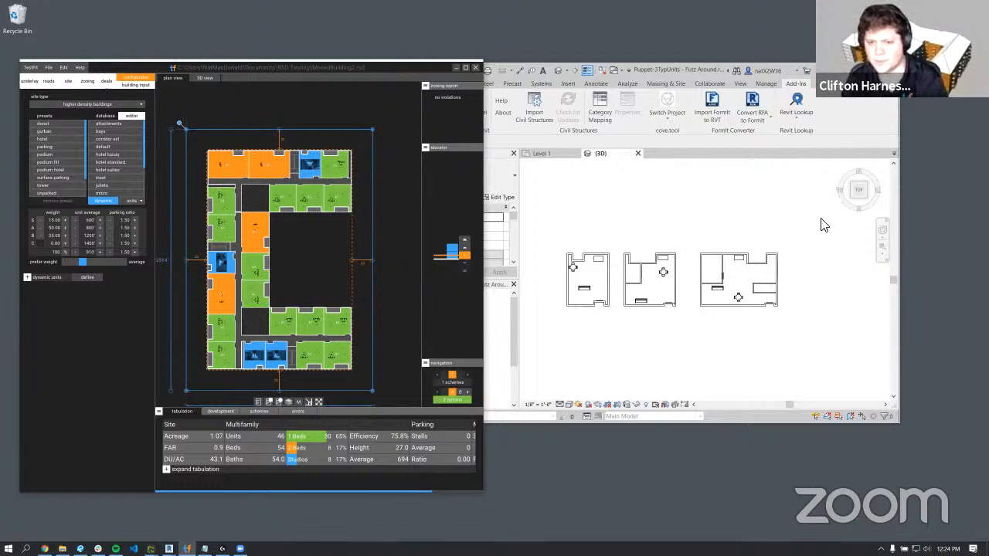
left_click(785, 215)
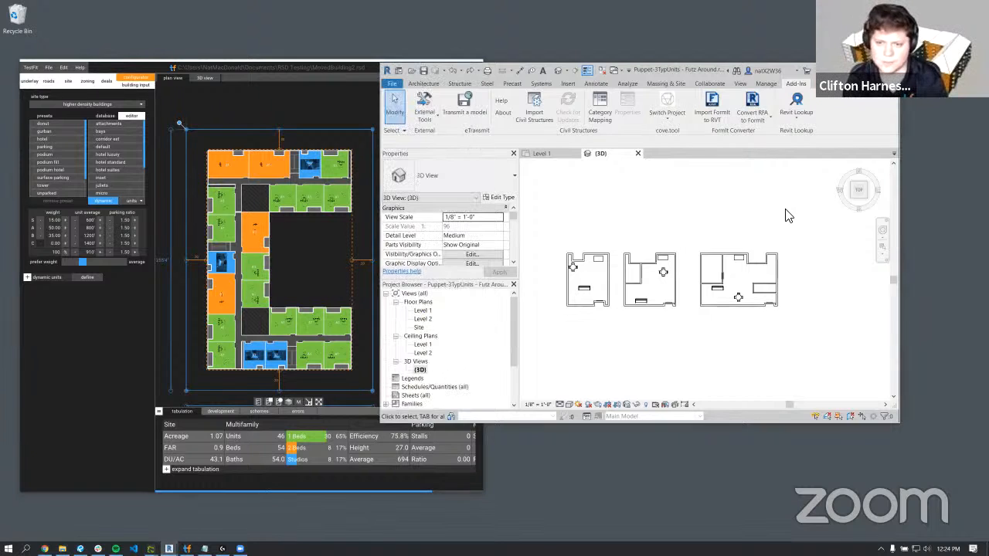
scroll(652, 260, "up", 3)
middle_click_drag(731, 248, 709, 235)
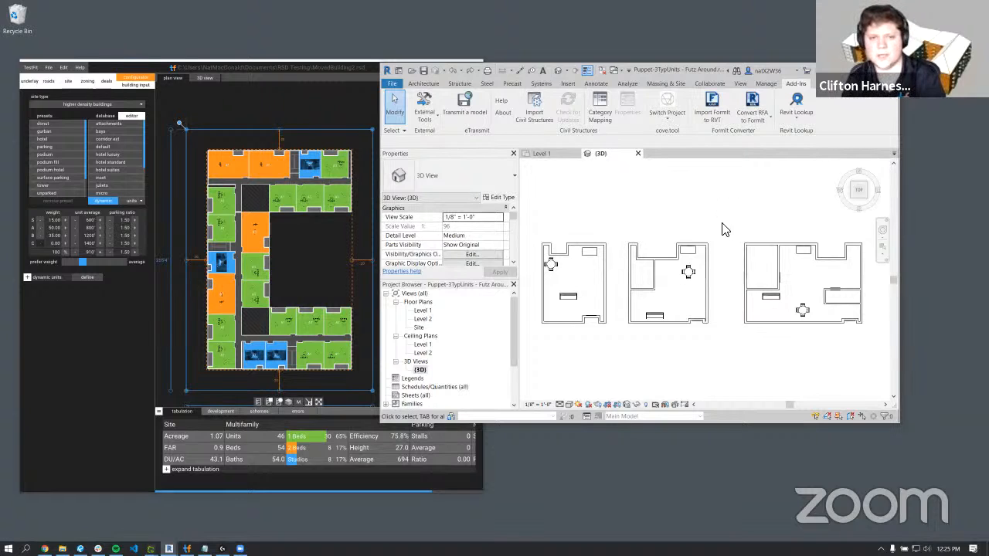
- Switch to TestFit, open the unit database editor and inspect the studio unit S1
left_click(271, 114)
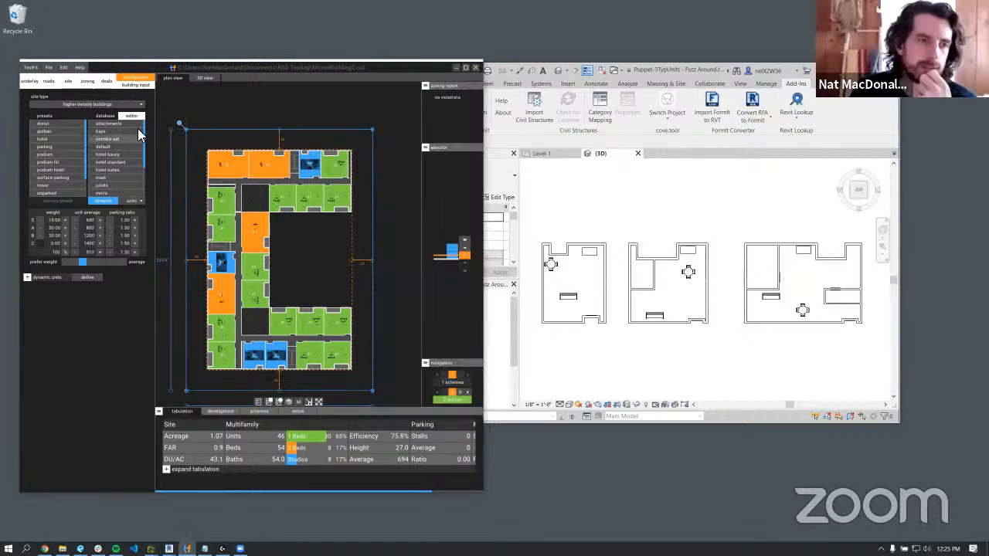
left_click(131, 116)
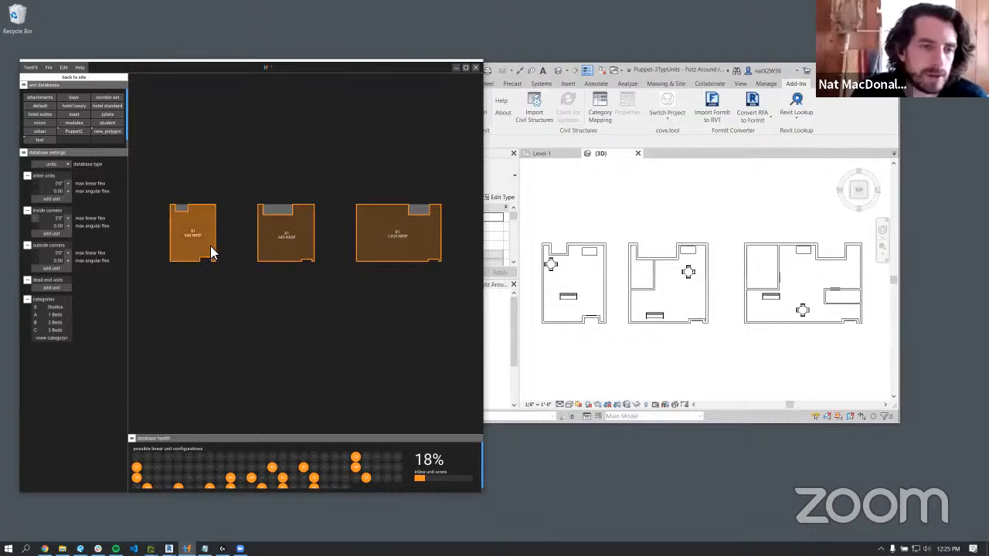
left_click(669, 220)
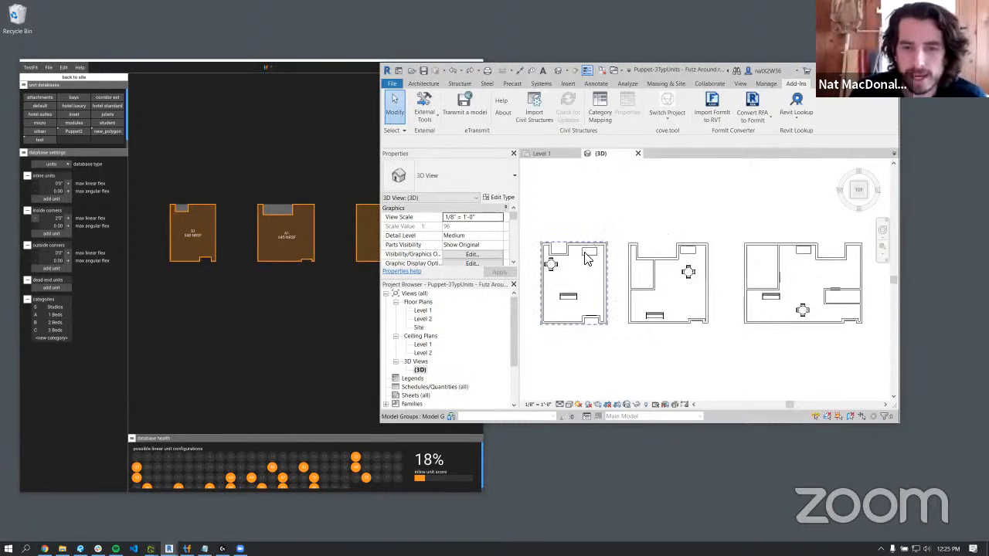
left_click(207, 207)
left_click(194, 227)
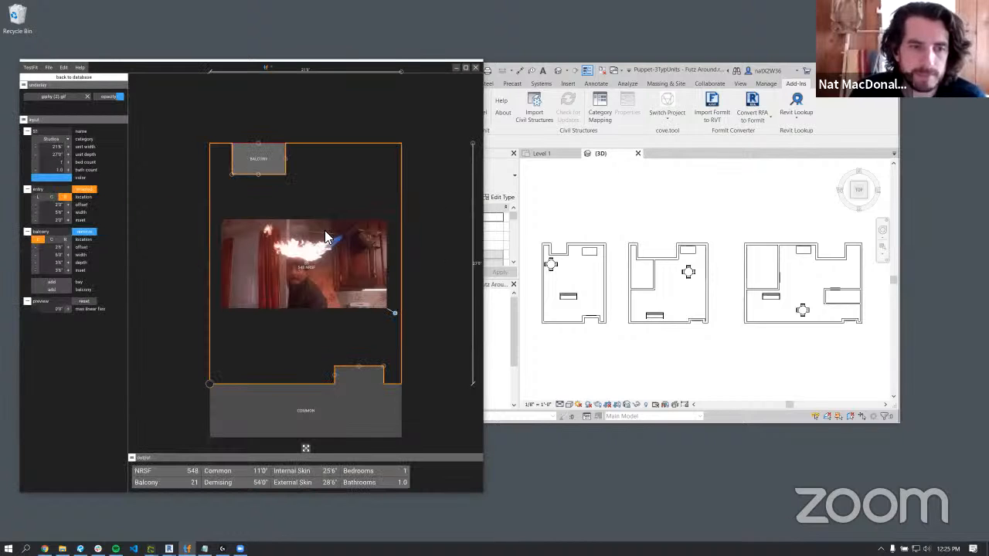
left_click(96, 78)
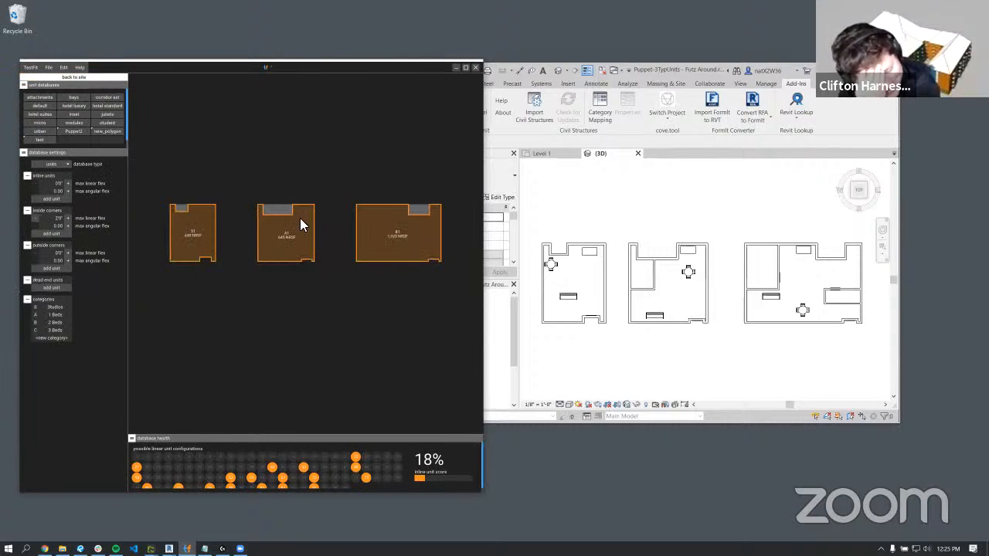
- Inspect the one-bedroom unit A1 and the two-bedroom unit B1 in the unit database
left_click(292, 240)
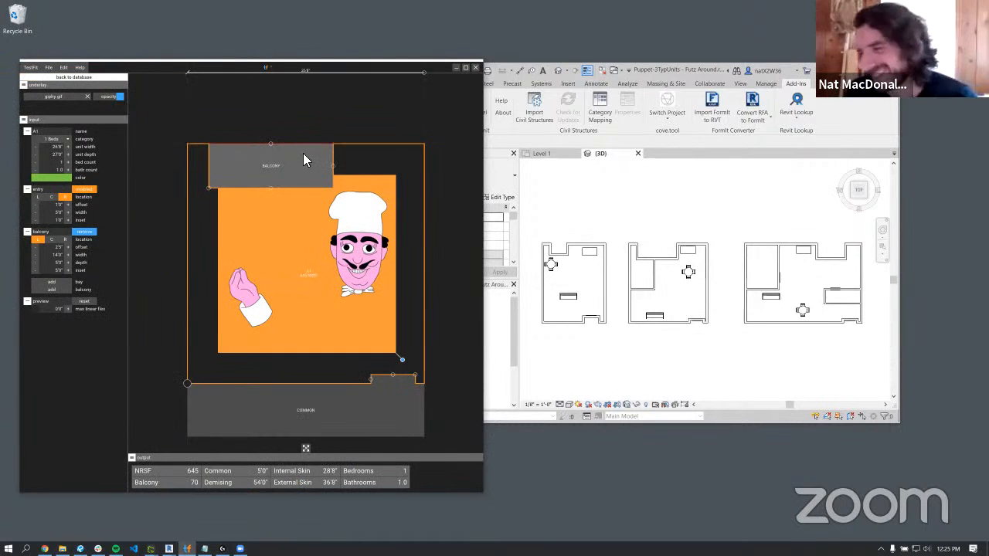
left_click(83, 77)
left_click(377, 239)
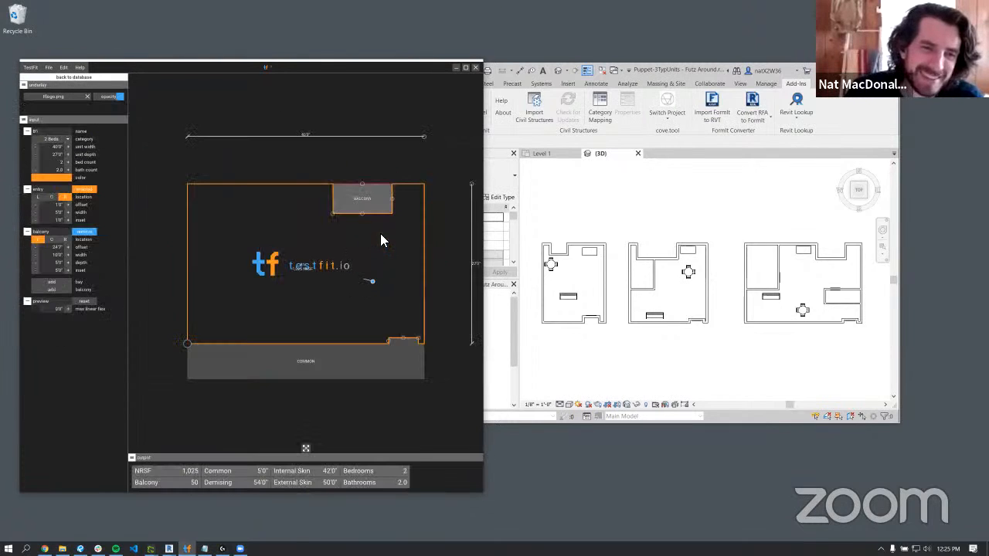
left_click(86, 76)
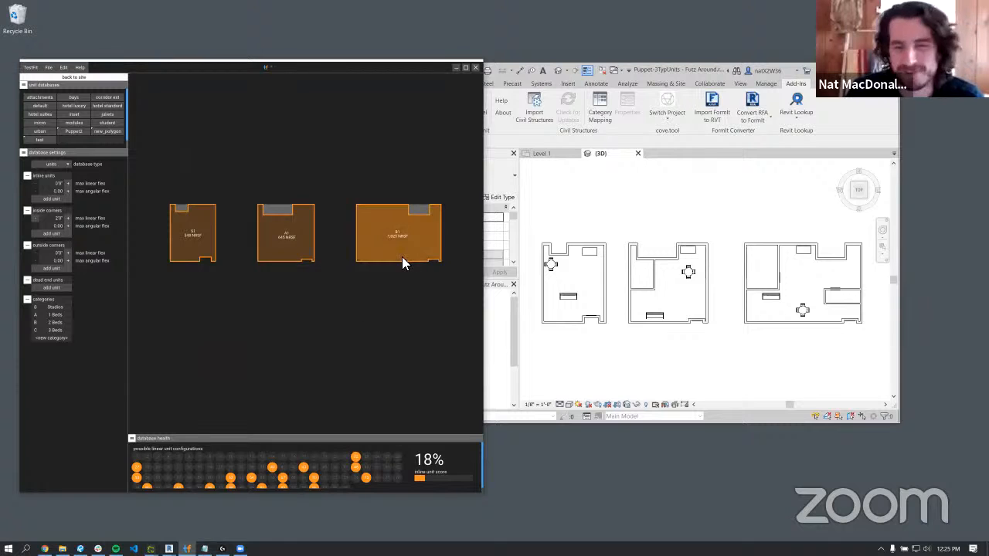
- Switch to Revit and inspect the two-bedroom model group that matches unit B1, leaving nothing selected
left_click(843, 258)
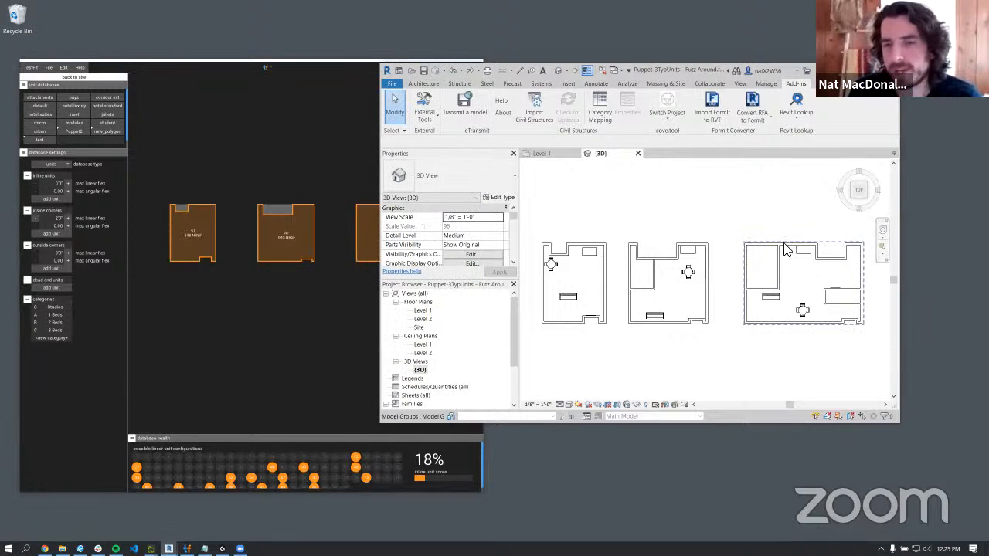
left_click(758, 263)
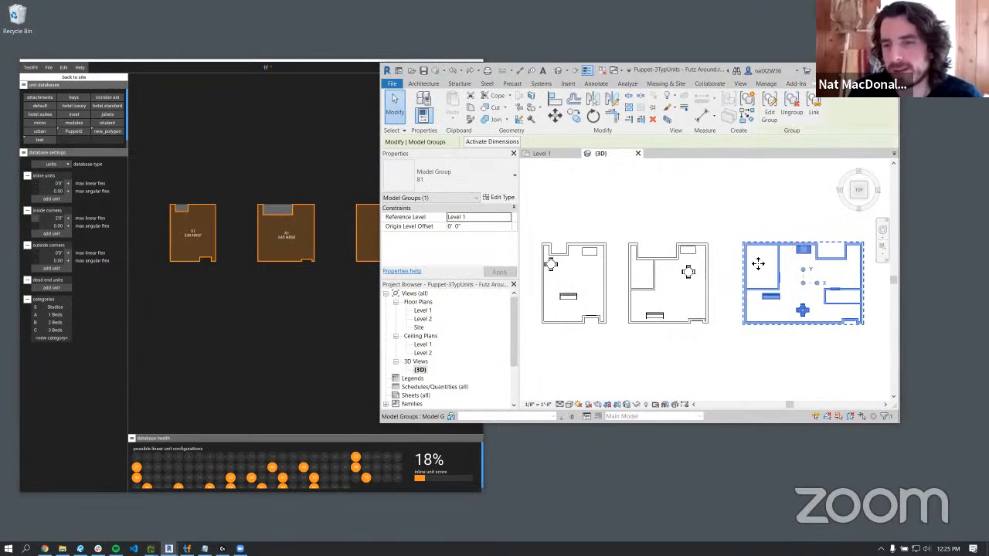
left_click(673, 265)
left_click(713, 207)
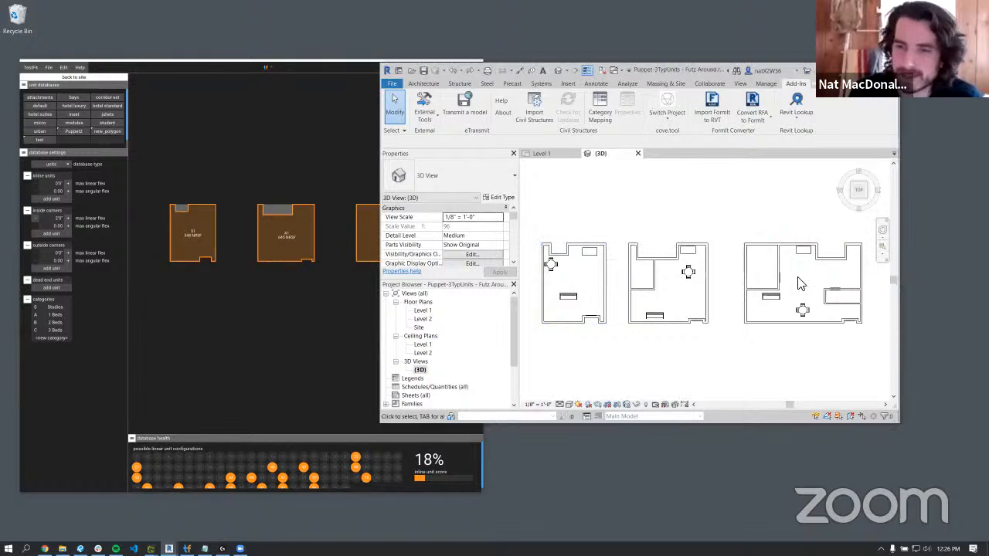
- Compare the Revit unit layouts with the TestFit database and inspect the S1 unit's balcony and entry again
left_click(238, 173)
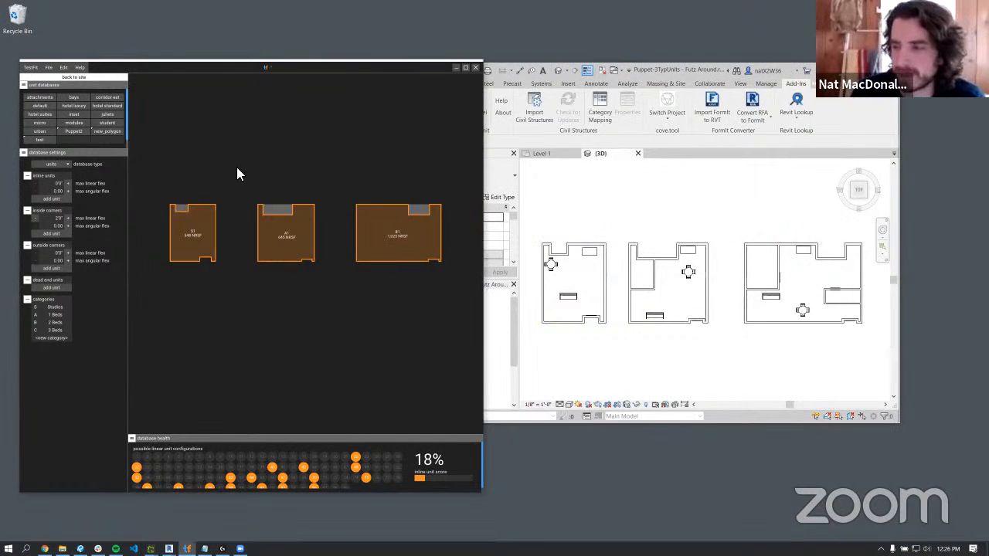
left_click(577, 243)
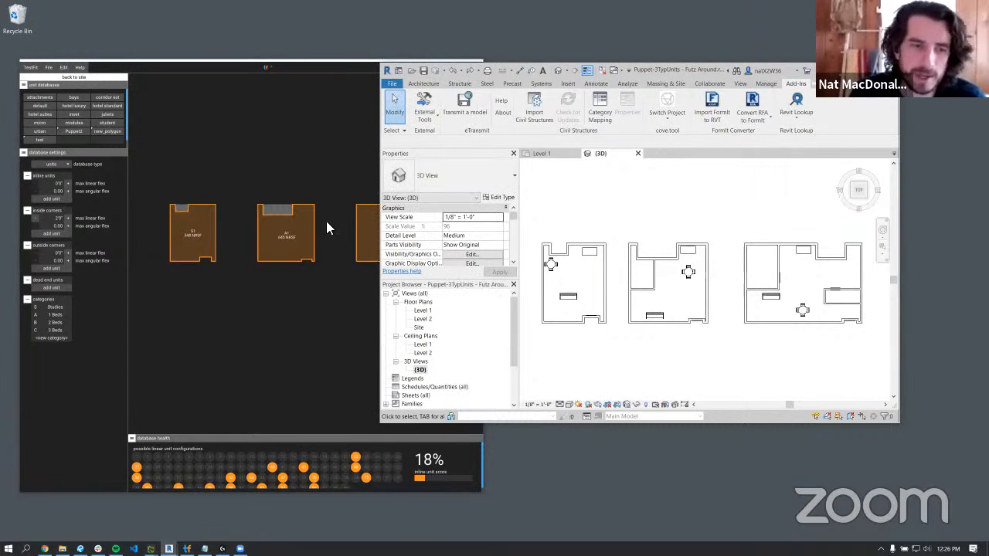
left_click(184, 230)
left_click(173, 235)
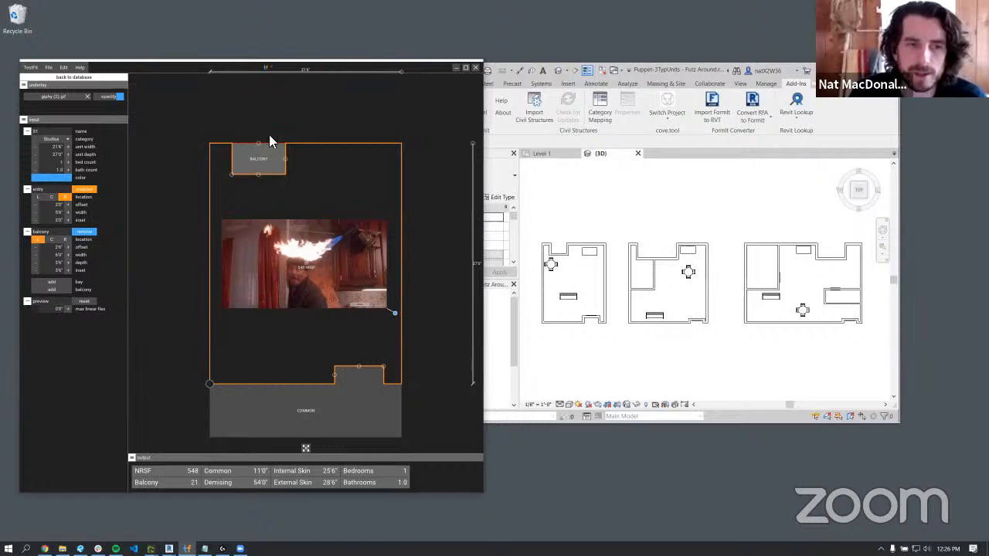
left_click(91, 77)
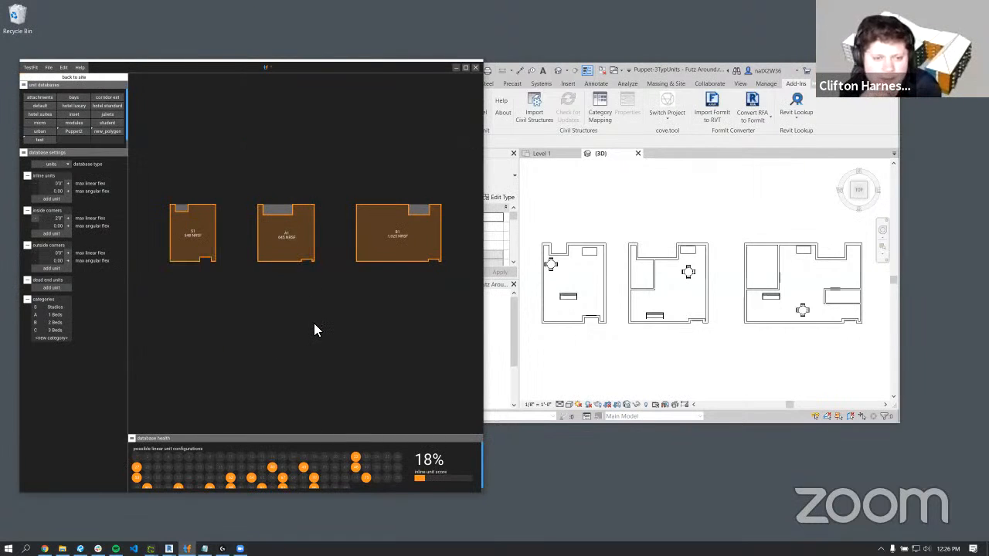
- Return to the site plan and examine the placed A1, B1 and S1 units with their underlay images up close
left_click(75, 77)
scroll(249, 232, "up", 5)
scroll(241, 234, "down", 6)
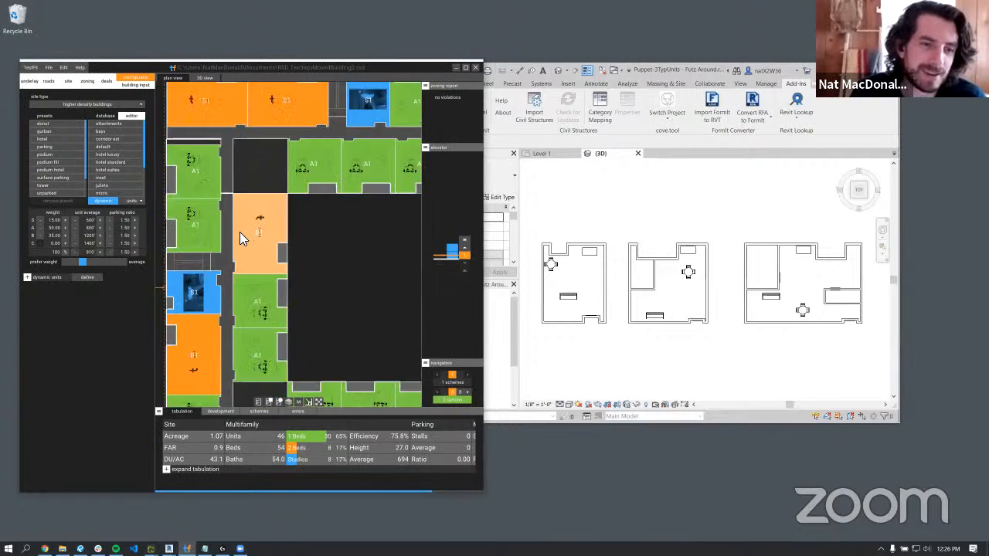
scroll(293, 236, "up", 8)
scroll(308, 252, "down", 6)
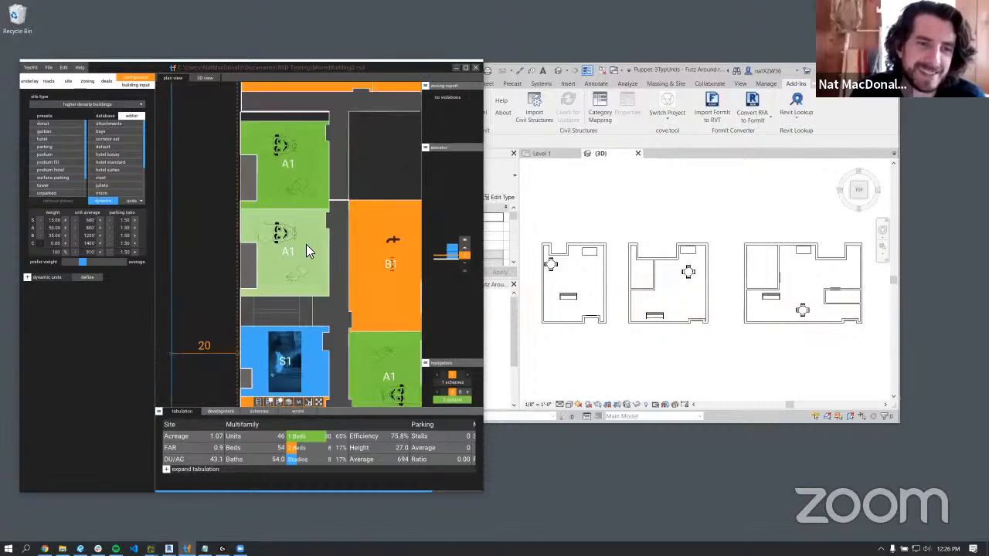
scroll(334, 193, "up", 8)
scroll(331, 191, "down", 6)
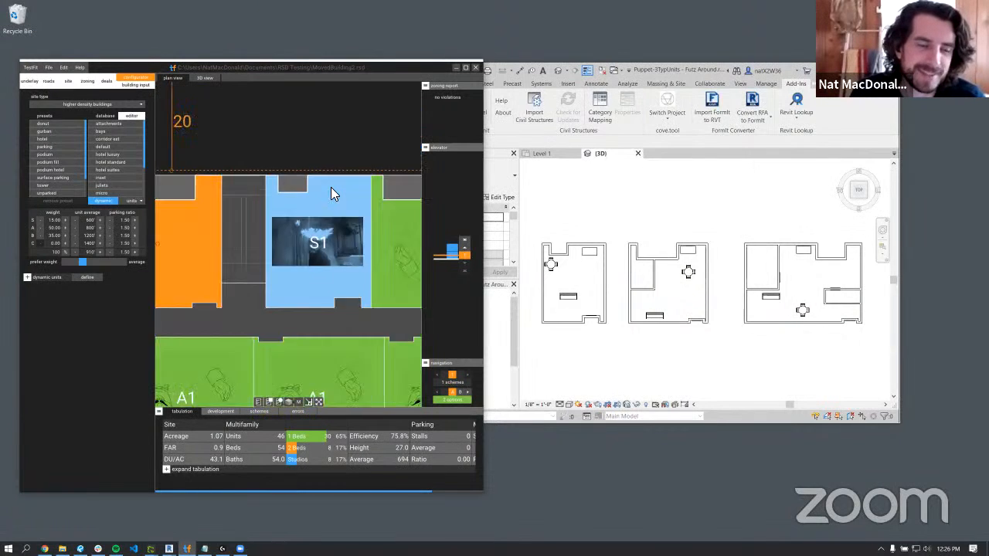
scroll(307, 232, "up", 2)
scroll(307, 225, "down", 7)
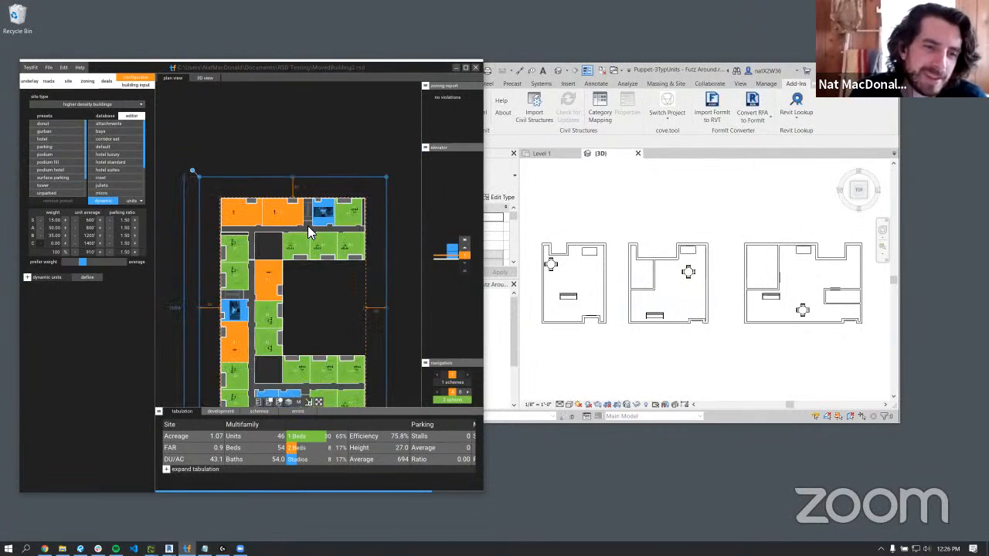
left_click(134, 79)
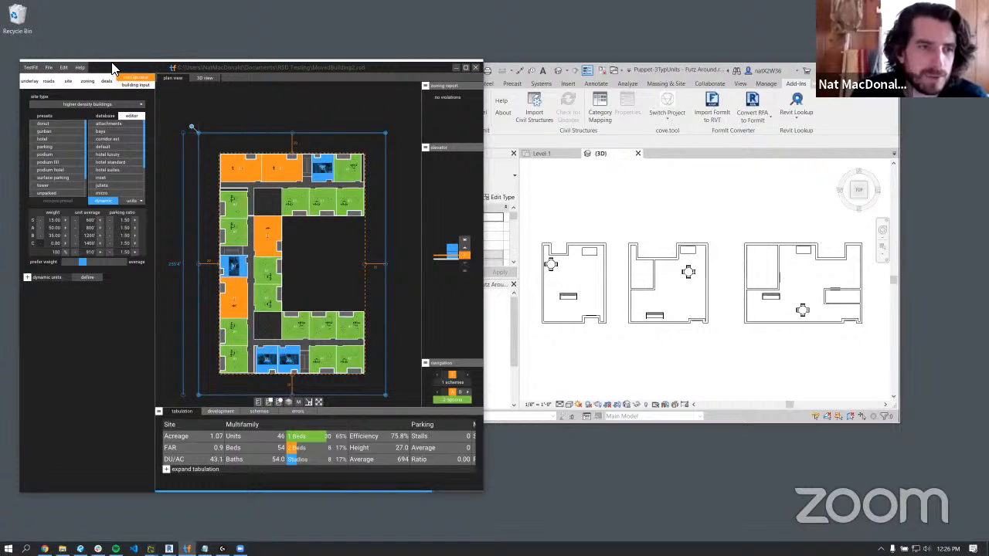
left_click(127, 117)
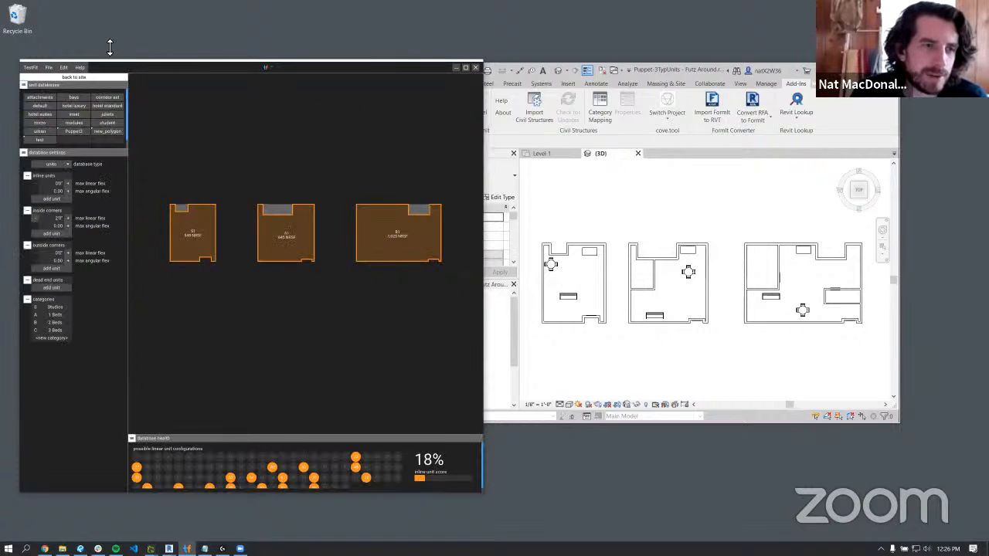
left_click(77, 77)
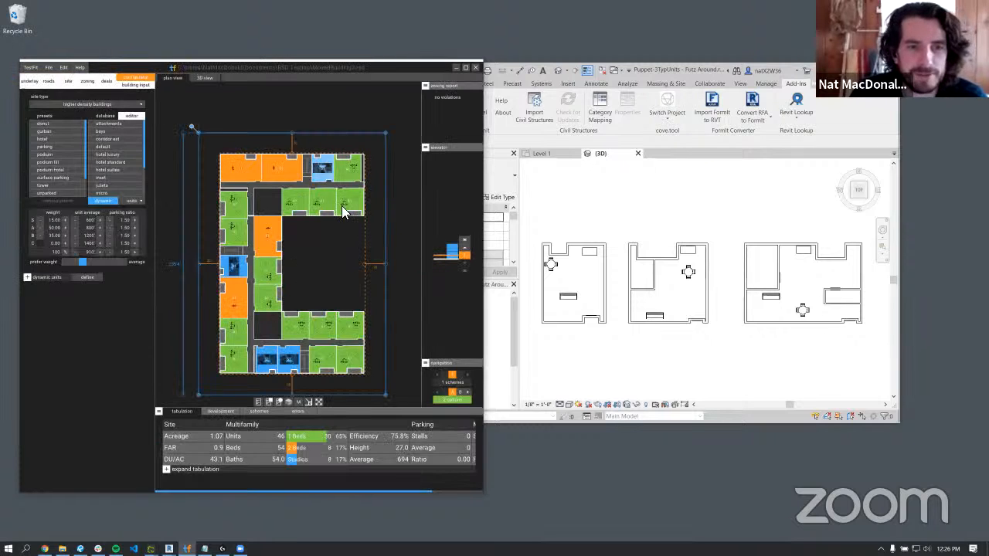
- Widen the site boundary eastward to about 1.38 acres so the building wraps around the courtyard, and check the massing in 3D
scroll(342, 206, "down", 7)
middle_click_drag(365, 203, 299, 211)
scroll(329, 221, "up", 8)
scroll(335, 215, "down", 7)
left_click_drag(318, 276, 327, 278)
left_click_drag(332, 277, 337, 275)
scroll(346, 199, "up", 5)
scroll(346, 199, "down", 1)
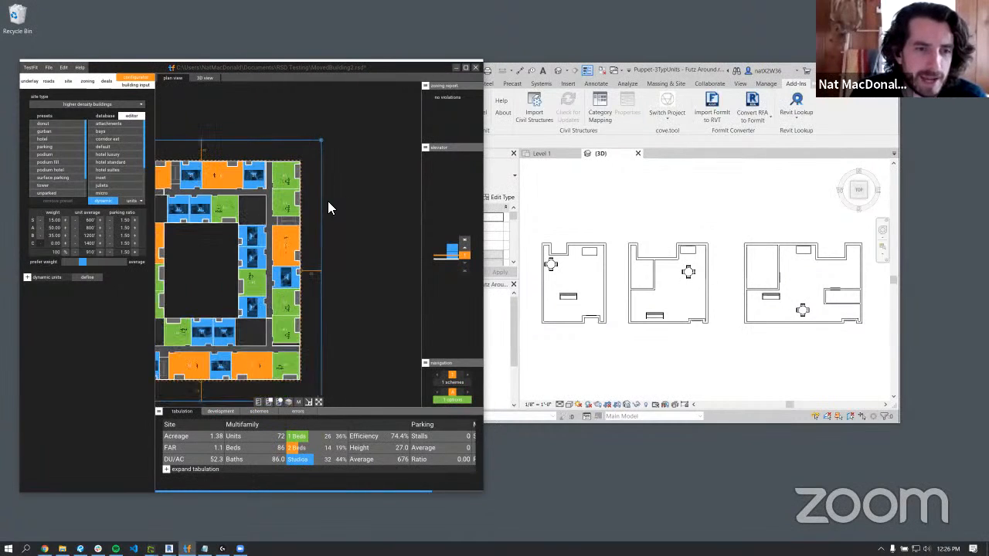
middle_click_drag(328, 201, 376, 187)
middle_click_drag(293, 220, 307, 212)
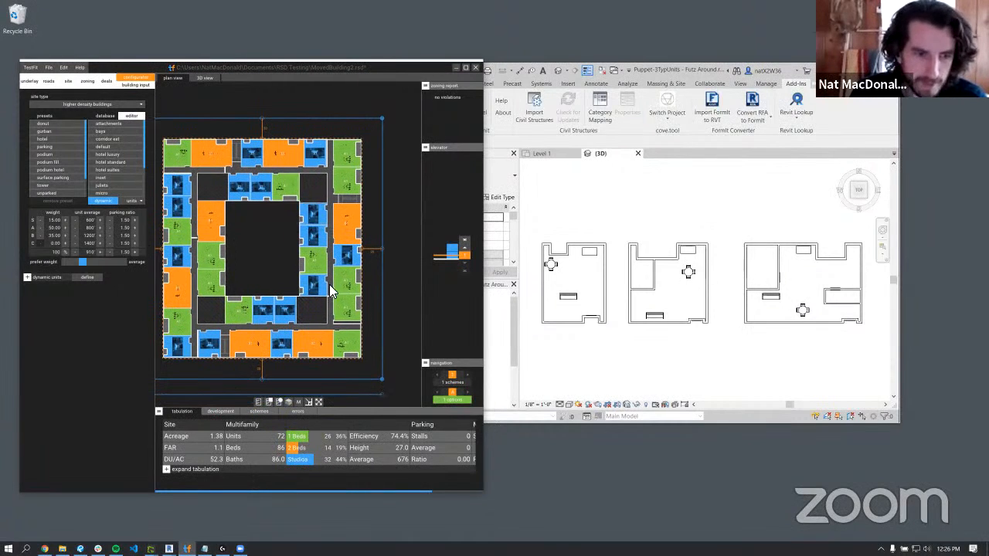
left_click(289, 401)
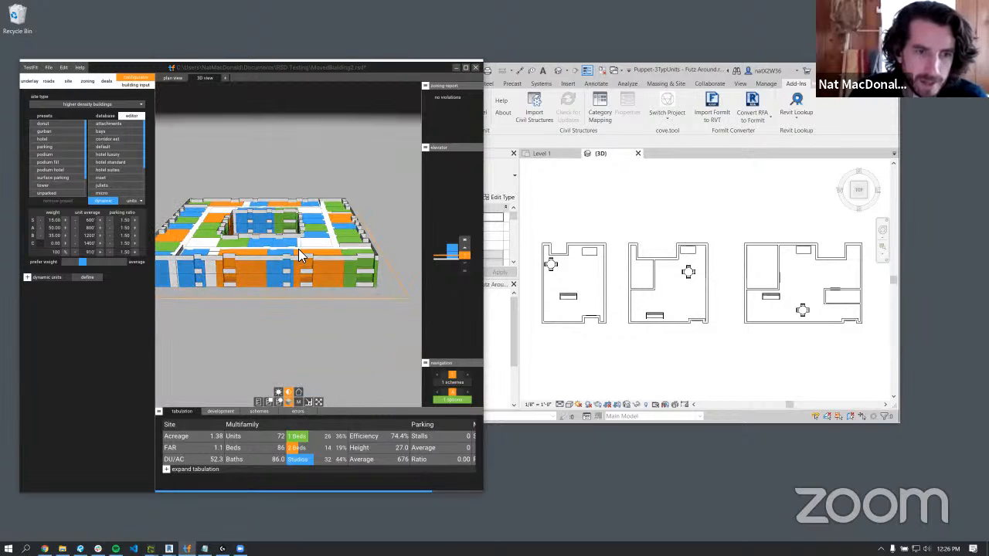
left_click(288, 403)
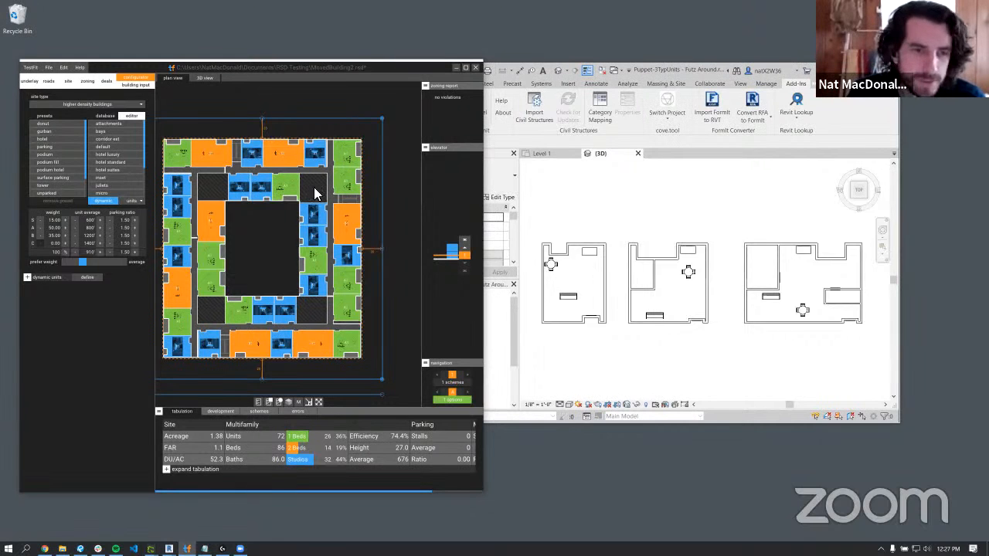
- Save the building scheme as a new file named MovedBuilding3.rsd in the RSD Testing folder
left_click(48, 68)
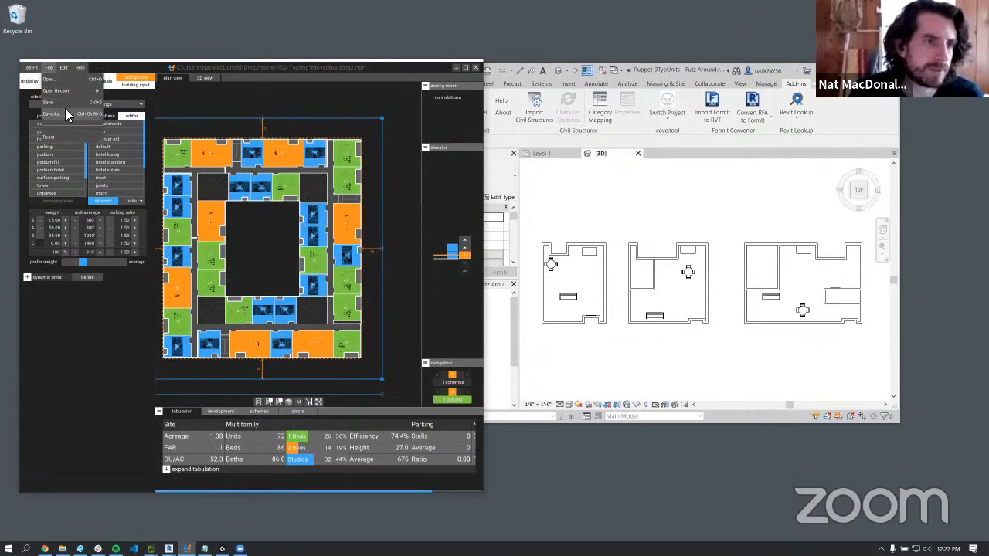
left_click(61, 114)
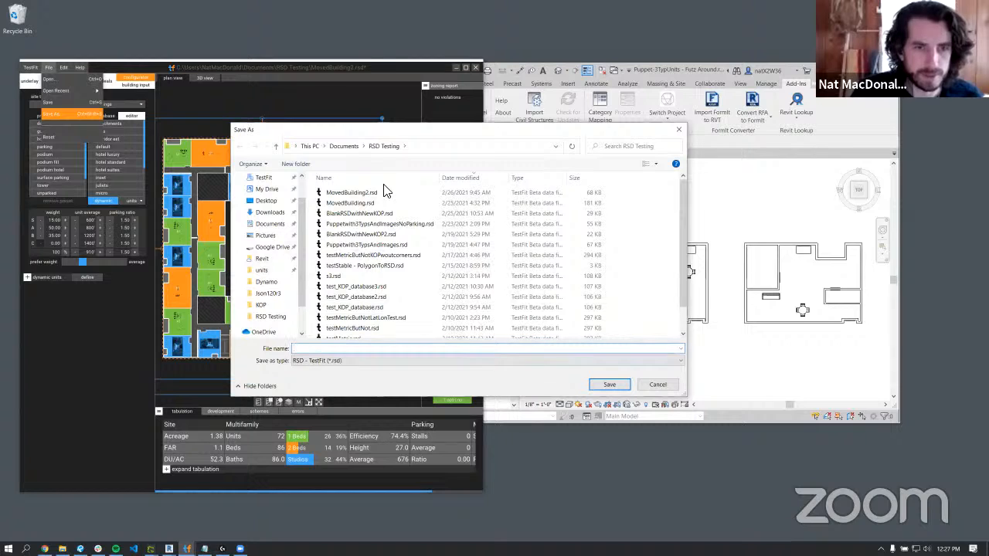
left_click(371, 192)
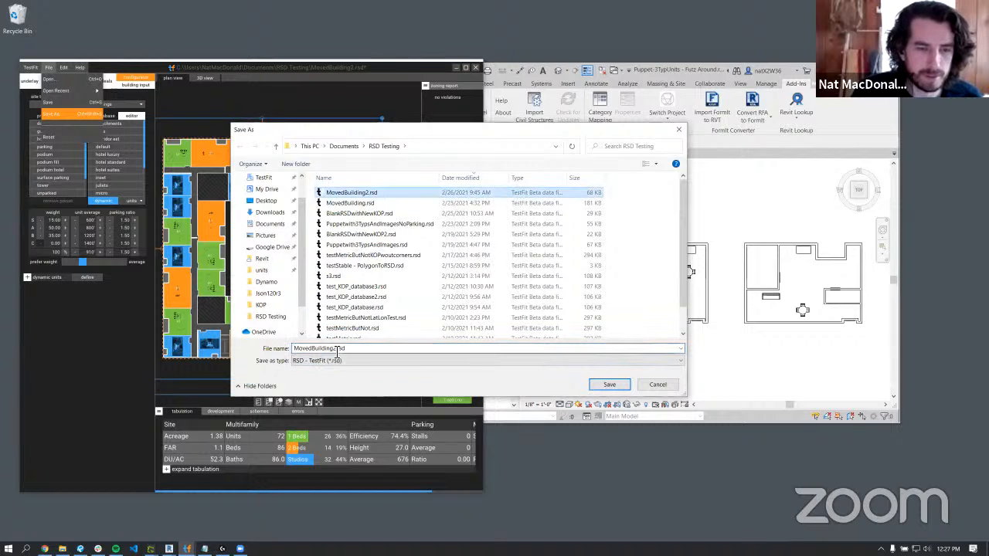
left_click(337, 351)
left_click(337, 349)
key("BackSpace")
type("3")
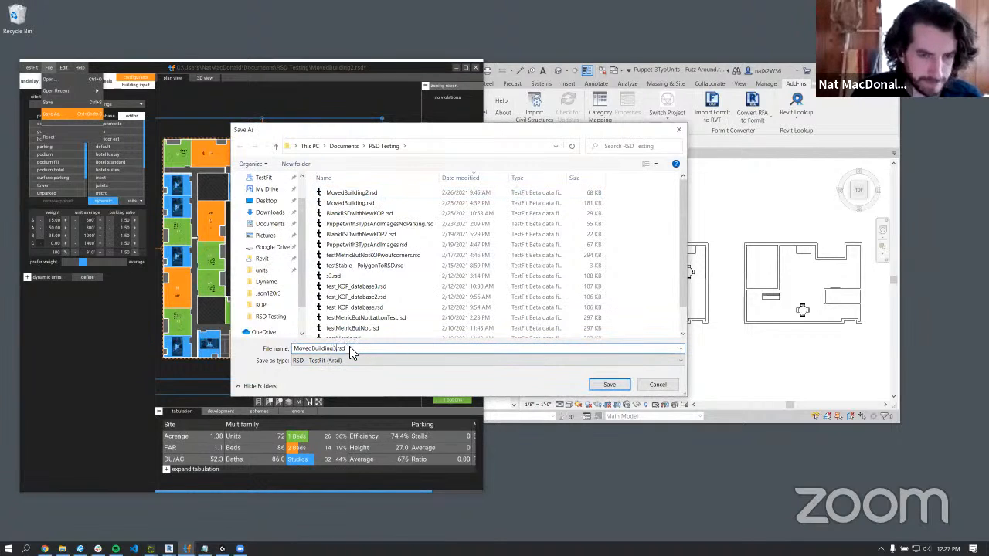
left_click(610, 384)
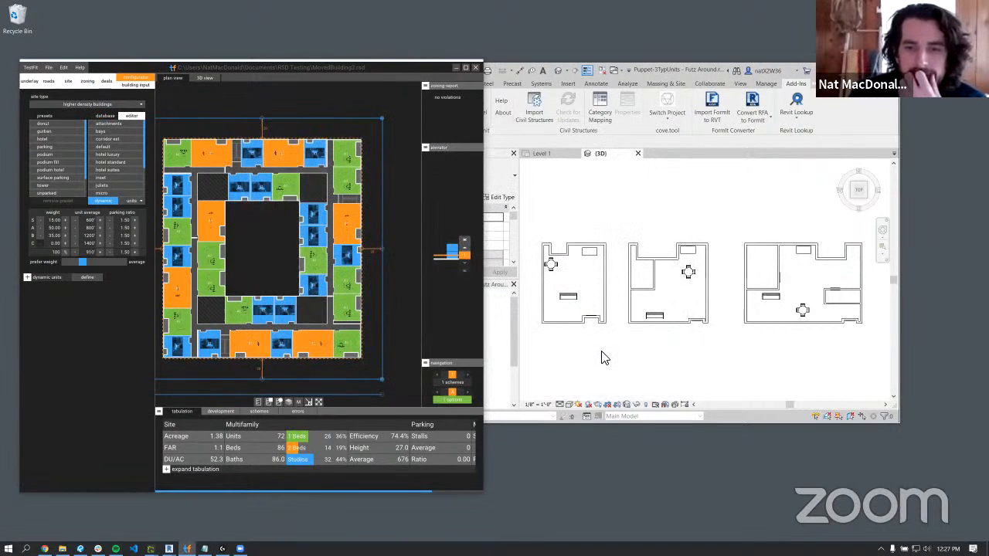
- Switch to the Dynamo export graph, maximize its window and look over the node groups that place and edit the model groups
left_click(605, 358)
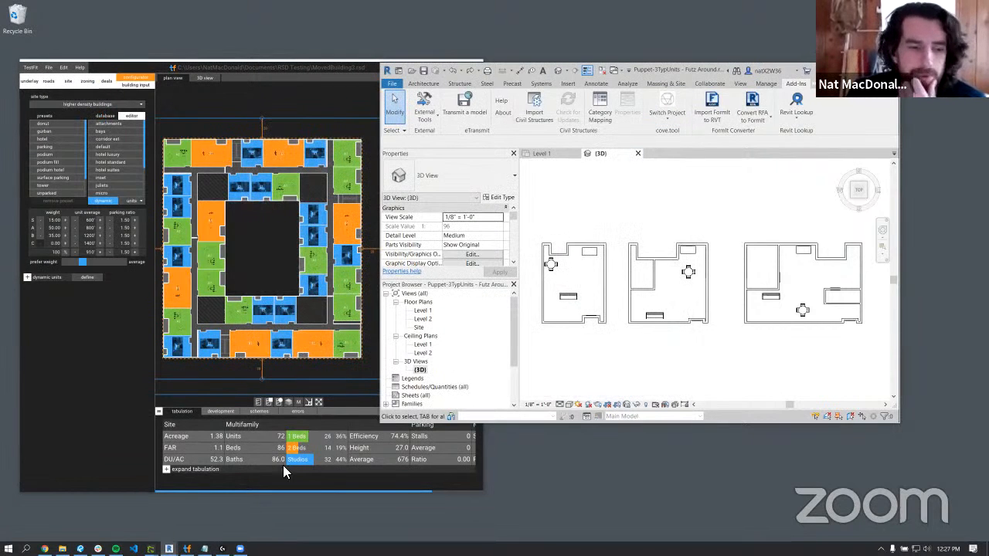
mouse_move(186, 546)
left_click(132, 512)
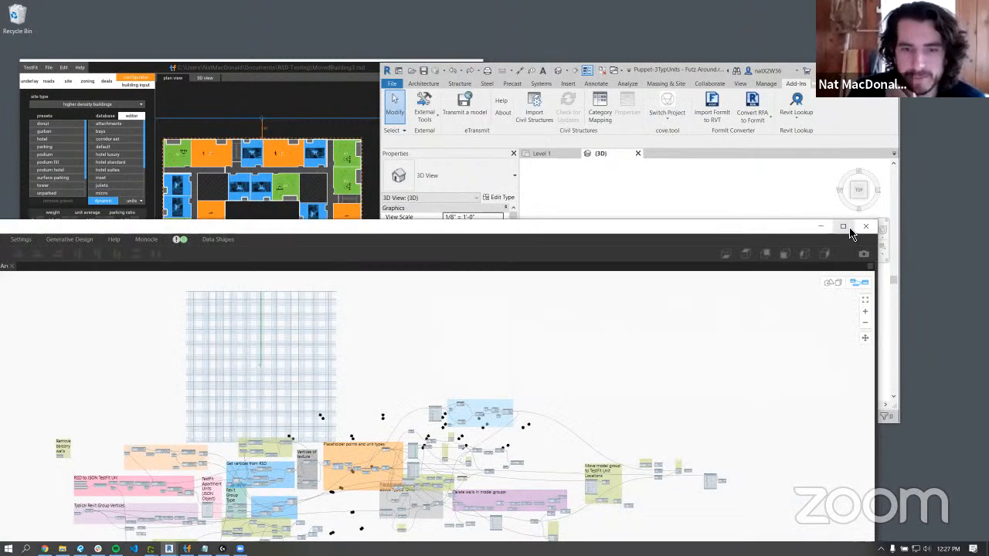
left_click(852, 228)
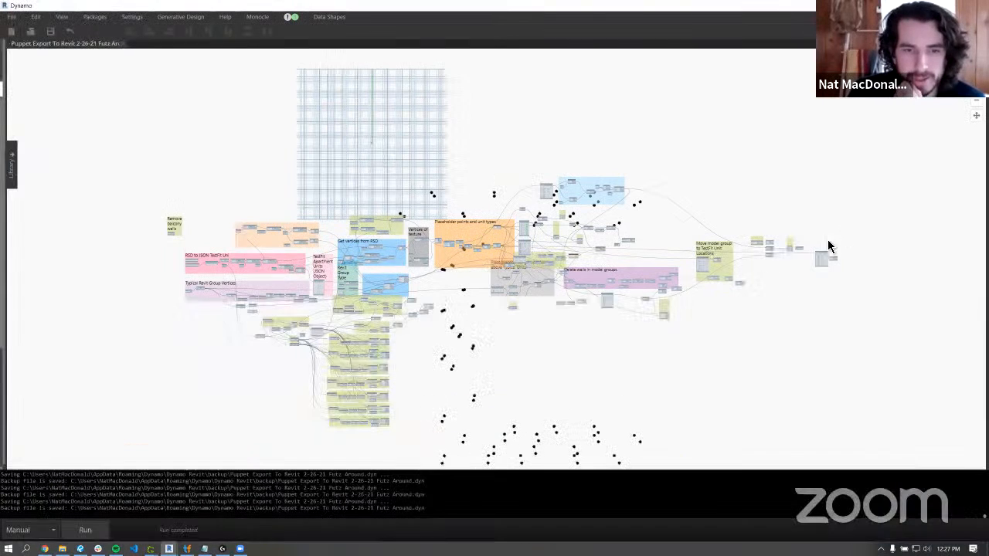
scroll(559, 327, "up", 2)
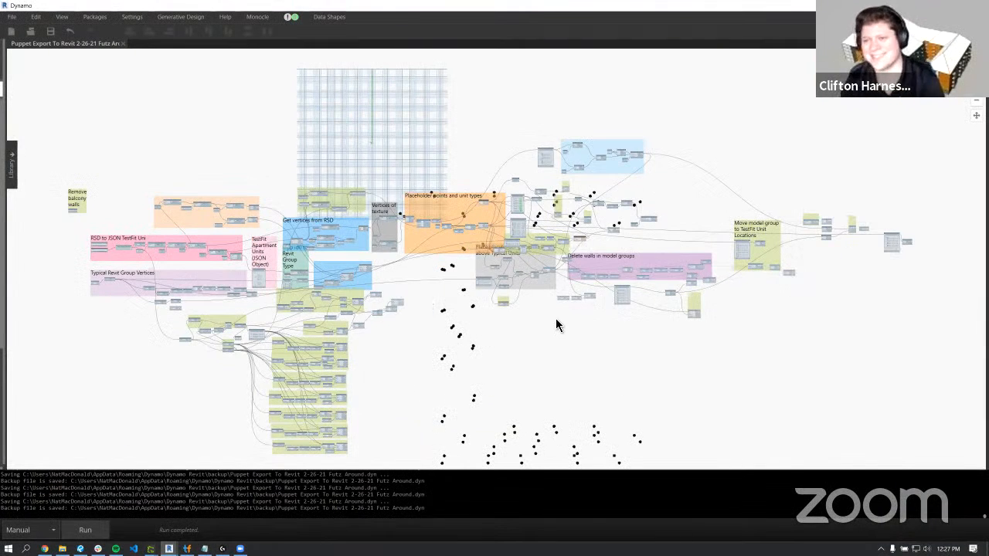
middle_click_drag(611, 222, 486, 205)
left_click_drag(441, 104, 866, 350)
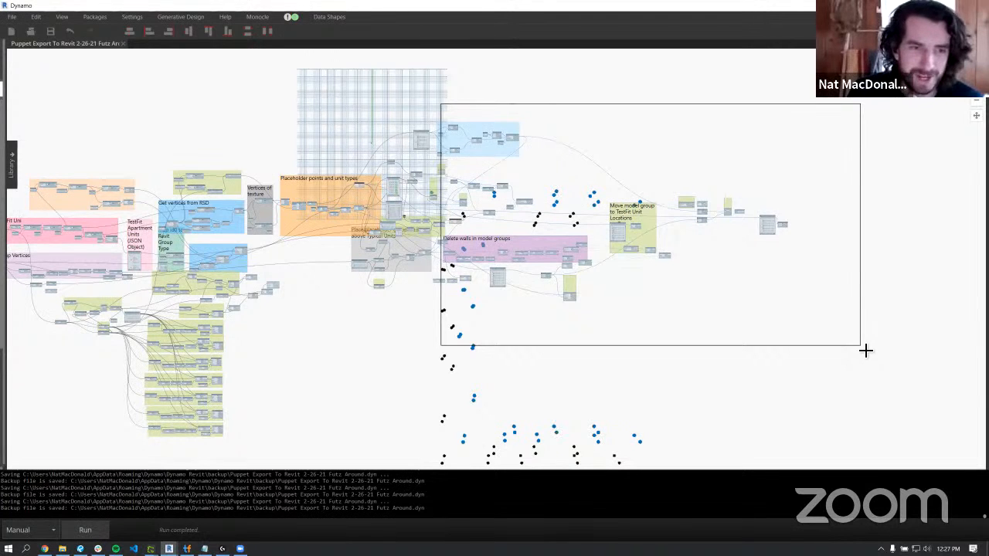
left_click_drag(865, 350, 867, 353)
left_click(547, 325)
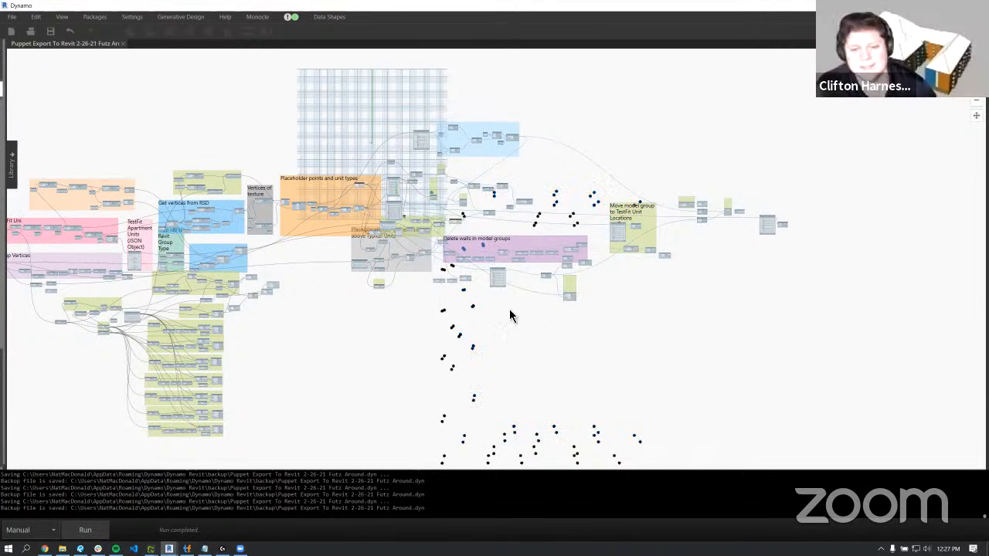
middle_click_drag(509, 312, 646, 308)
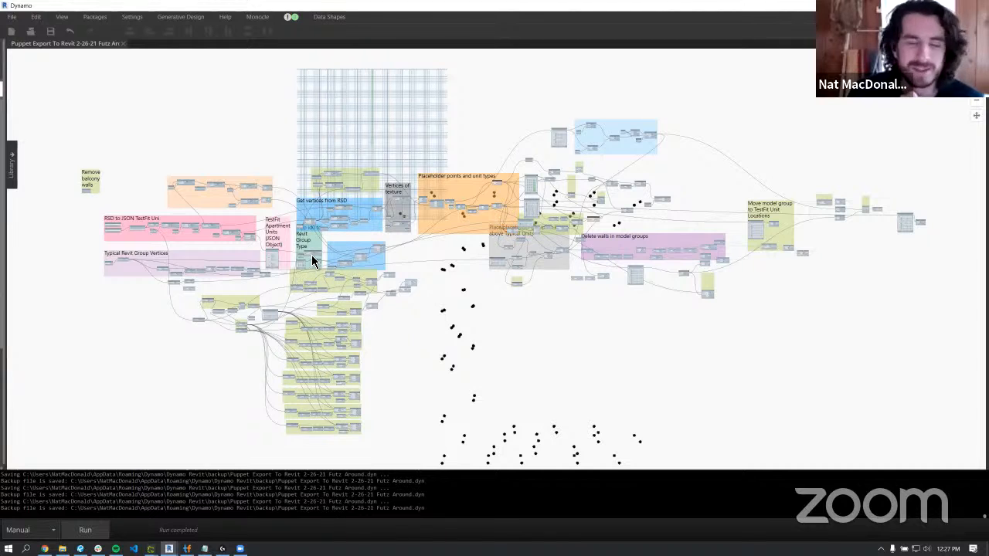
- In the RSD to JSON group, point the second File Path node to MovedBuilding3.rsd in the RSD Testing folder
scroll(118, 232, "up", 4)
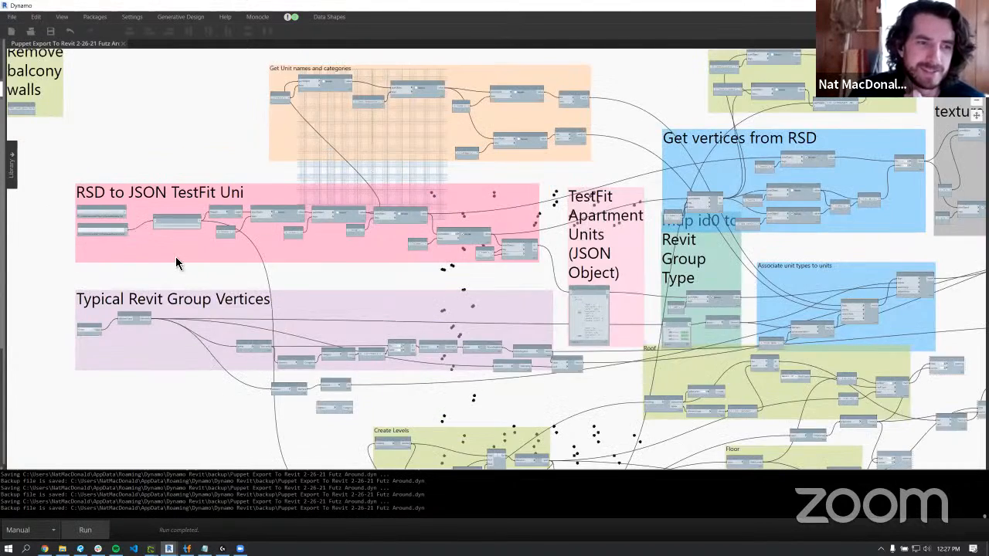
scroll(175, 256, "up", 5)
left_click(179, 264)
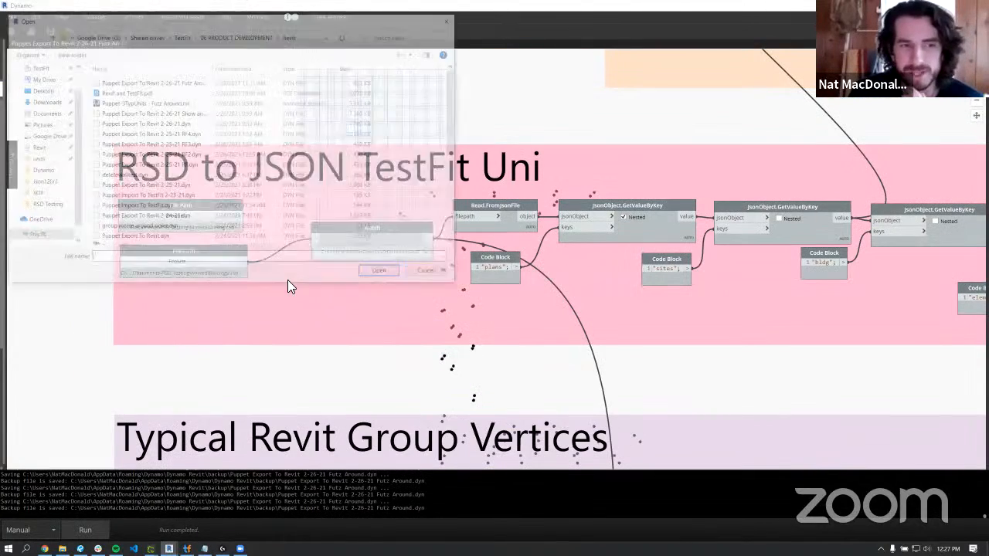
left_click_drag(250, 23, 600, 114)
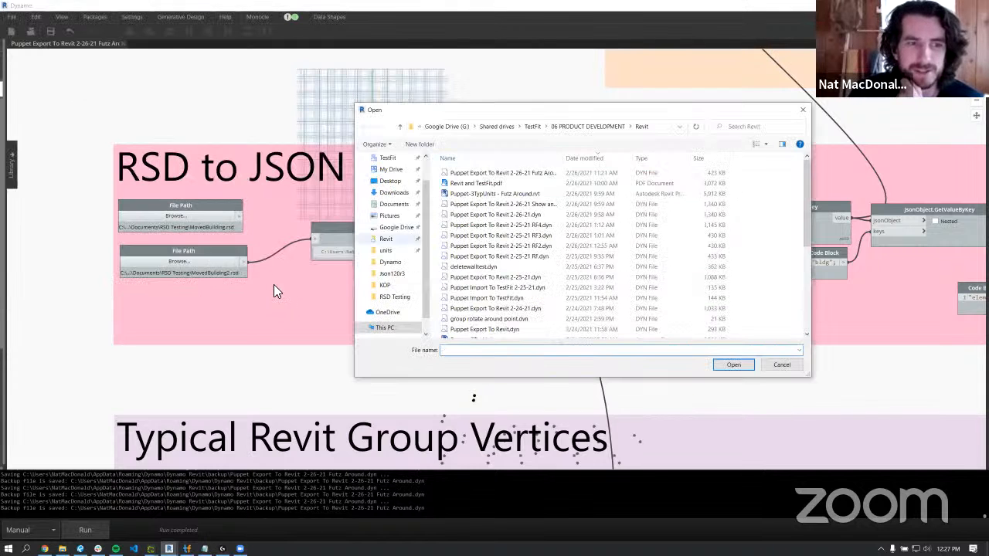
left_click(589, 157)
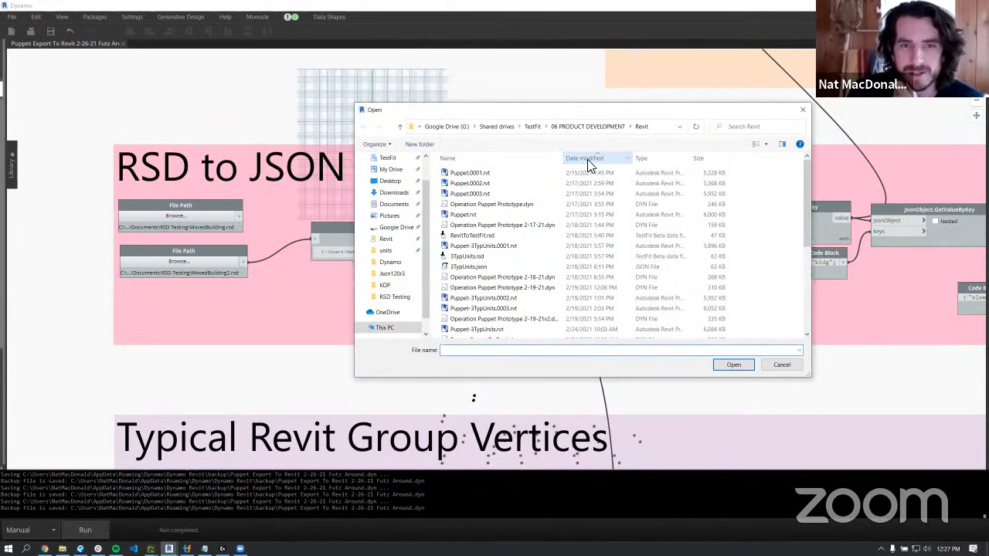
left_click(587, 159)
left_click(394, 297)
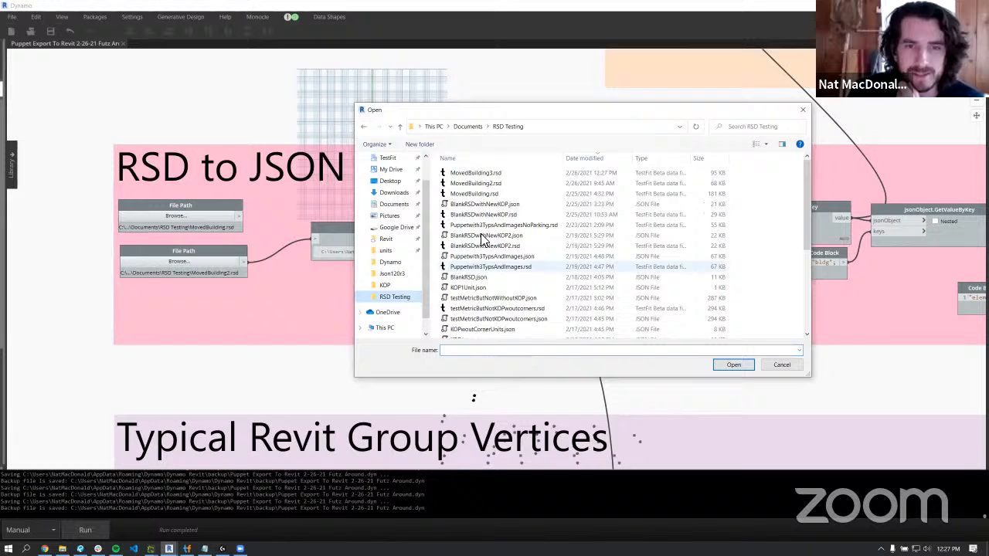
left_click(495, 174)
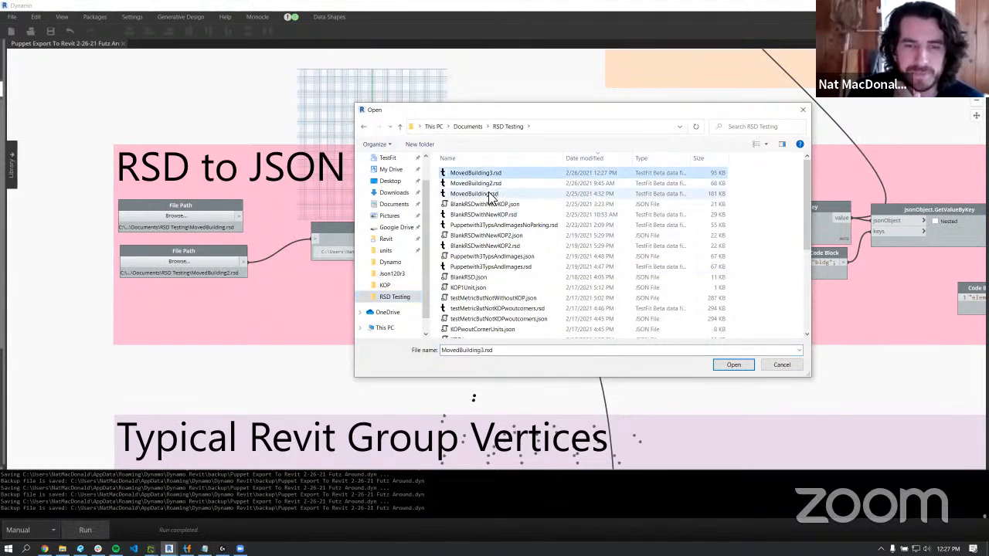
left_click(739, 367)
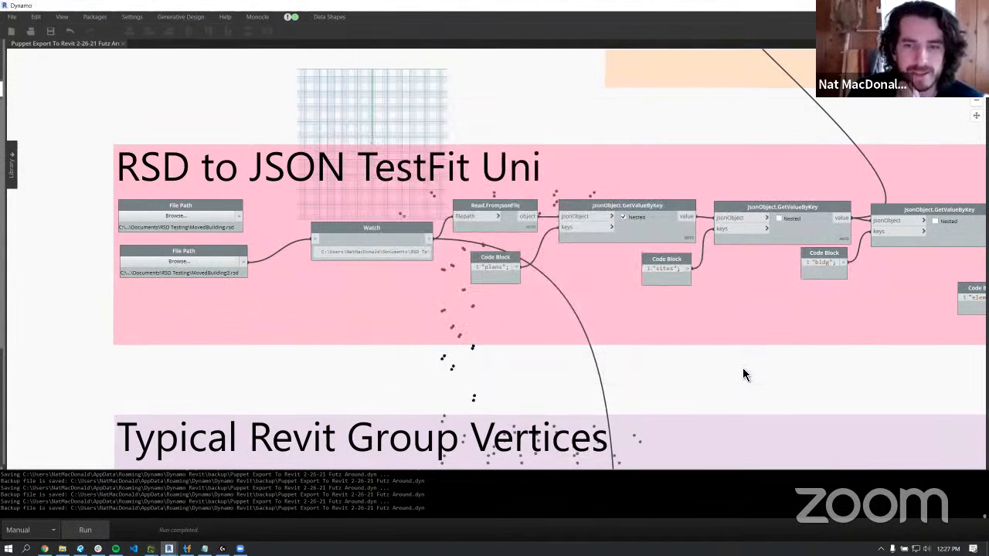
- Disconnect the MovedBuilding3.rsd File Path node from the Watch node's input
left_click(315, 239)
scroll(328, 264, "down", 5)
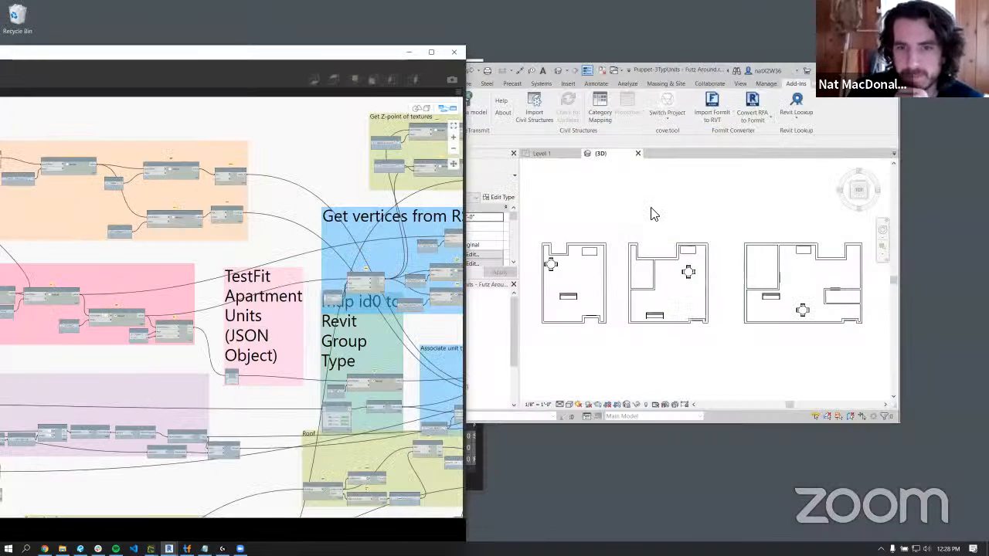
- Arrange the Dynamo window on one half of the screen and the Revit 3D view on the other half
scroll(653, 212, "down", 5)
scroll(706, 270, "up", 3)
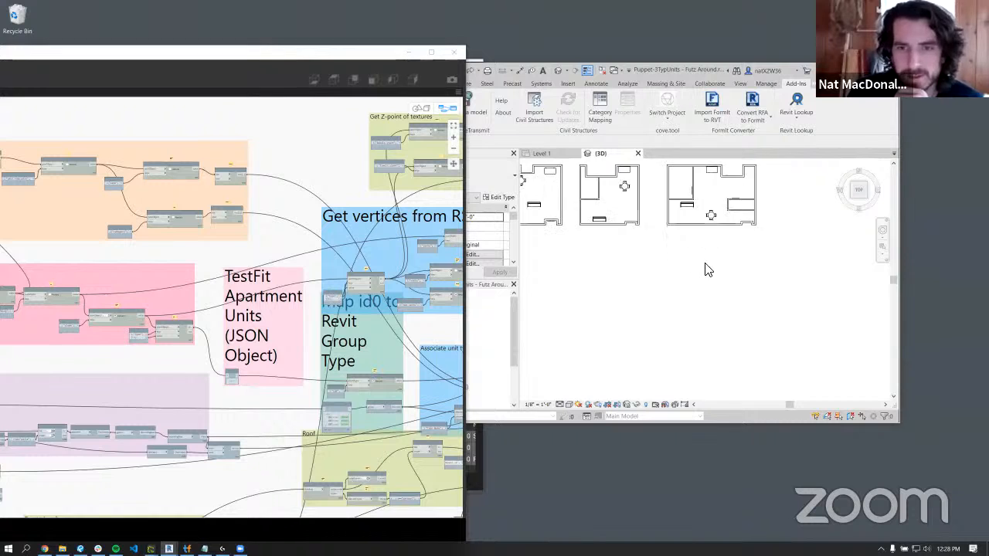
scroll(708, 269, "down", 2)
left_click_drag(286, 48, 577, 31)
key("super+Left")
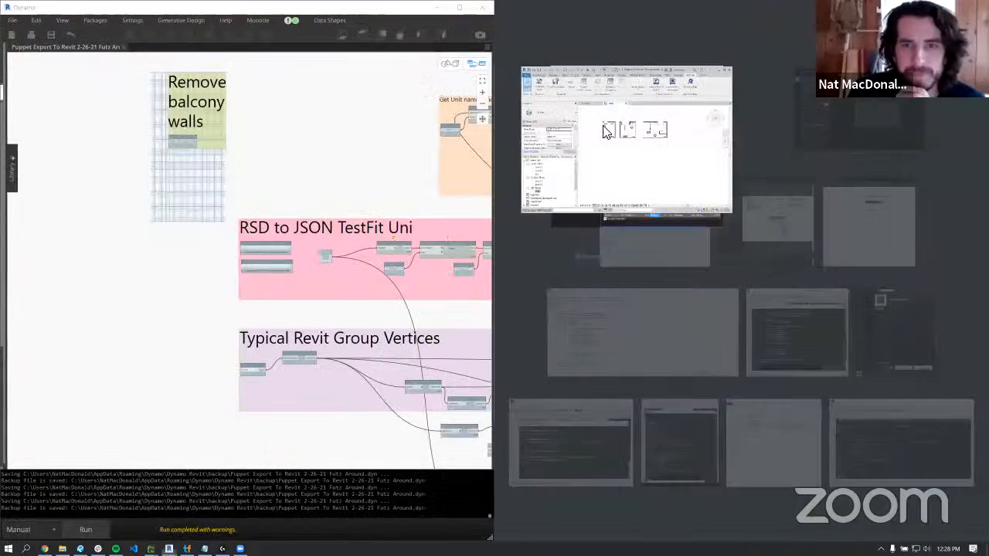
left_click(622, 122)
- Select the A1 model group in the Revit 3D view and examine its layout up close
scroll(794, 245, "down", 2)
scroll(799, 245, "up", 2)
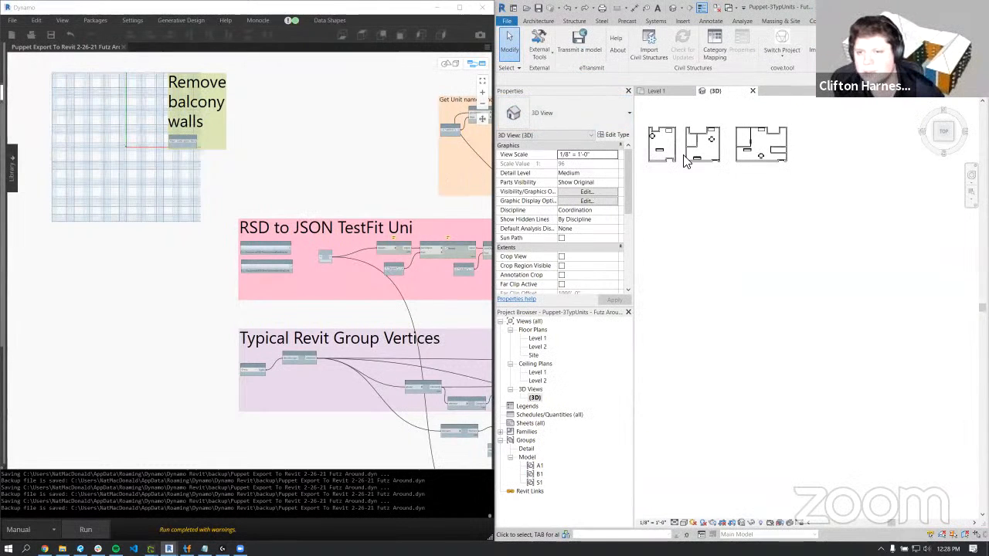
scroll(773, 173, "up", 2)
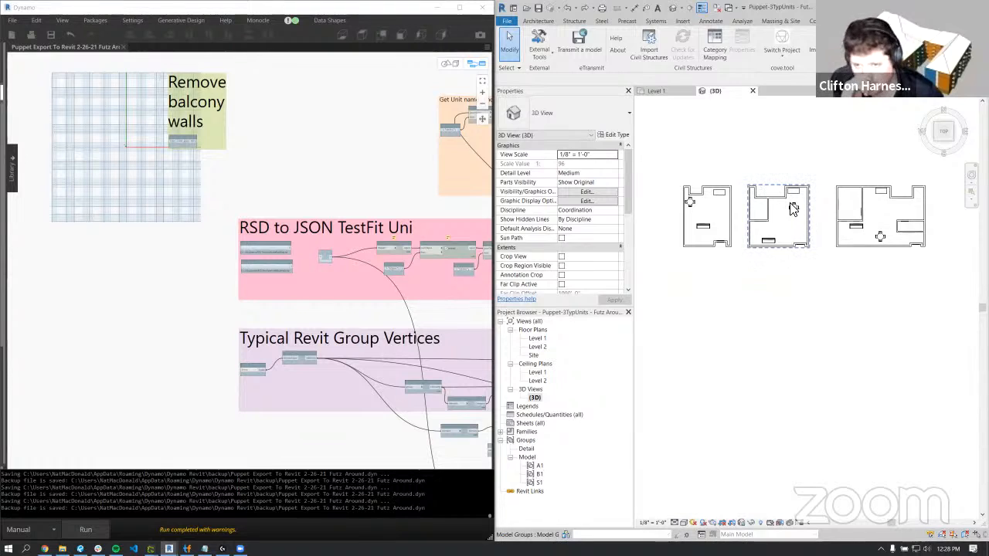
left_click(760, 202)
scroll(749, 212, "up", 3)
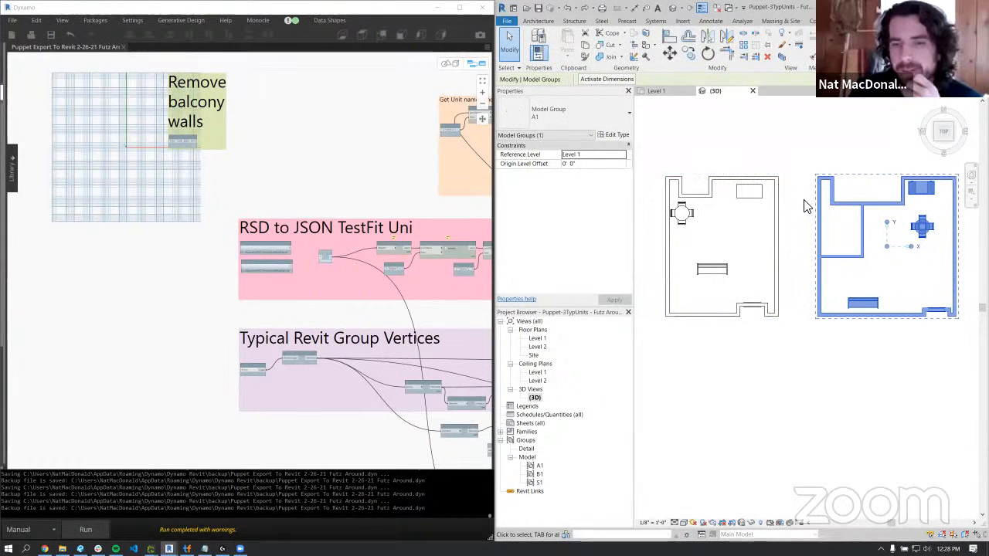
middle_click_drag(839, 203, 751, 199)
scroll(751, 199, "down", 1)
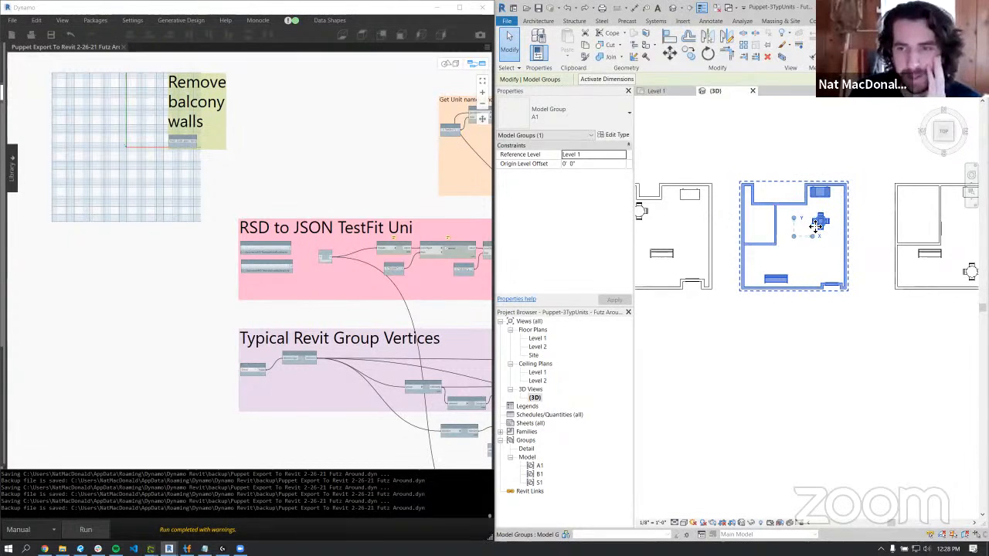
scroll(776, 250, "up", 2)
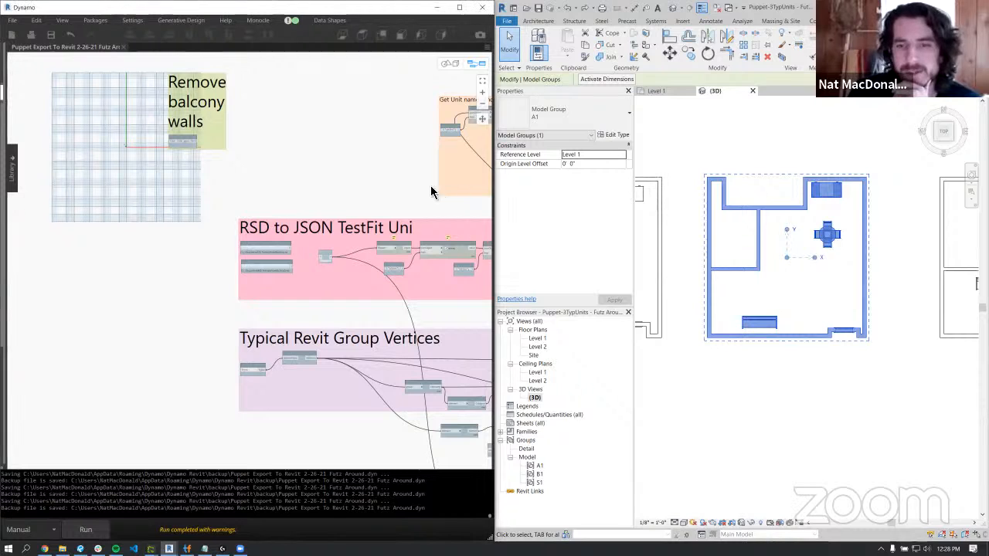
- Bring up TestFit to compare its placed units with the A1 model group, and return to Revit
middle_click_drag(430, 185, 337, 180)
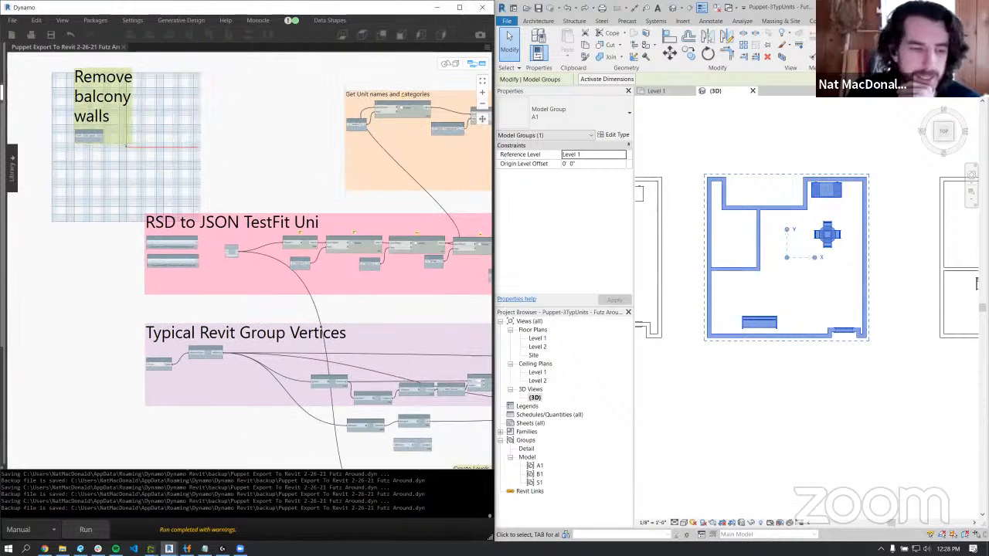
left_click(186, 549)
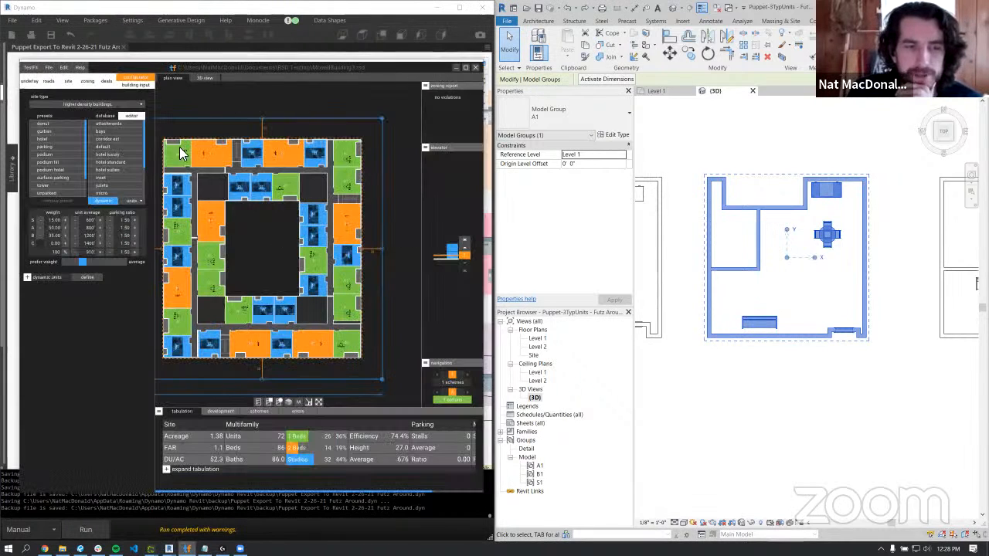
mouse_move(271, 165)
middle_mouse_down()
mouse_move(304, 167)
mouse_move(291, 164)
middle_mouse_up()
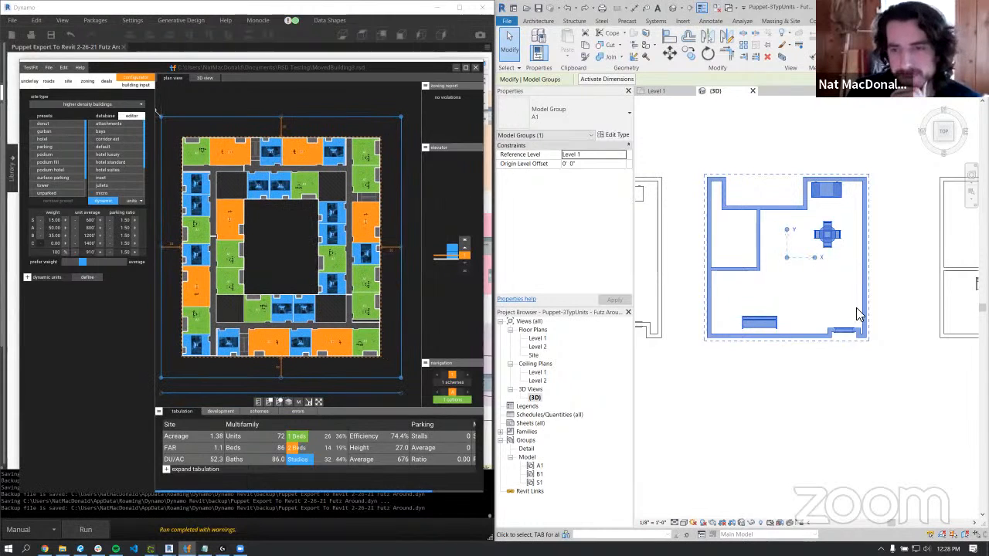
left_click(854, 359)
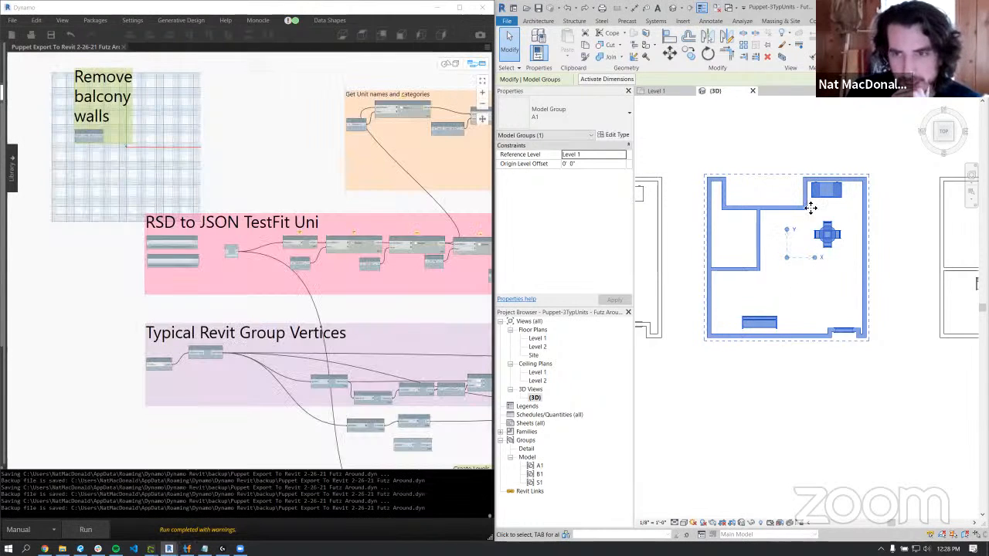
scroll(808, 202, "down", 3)
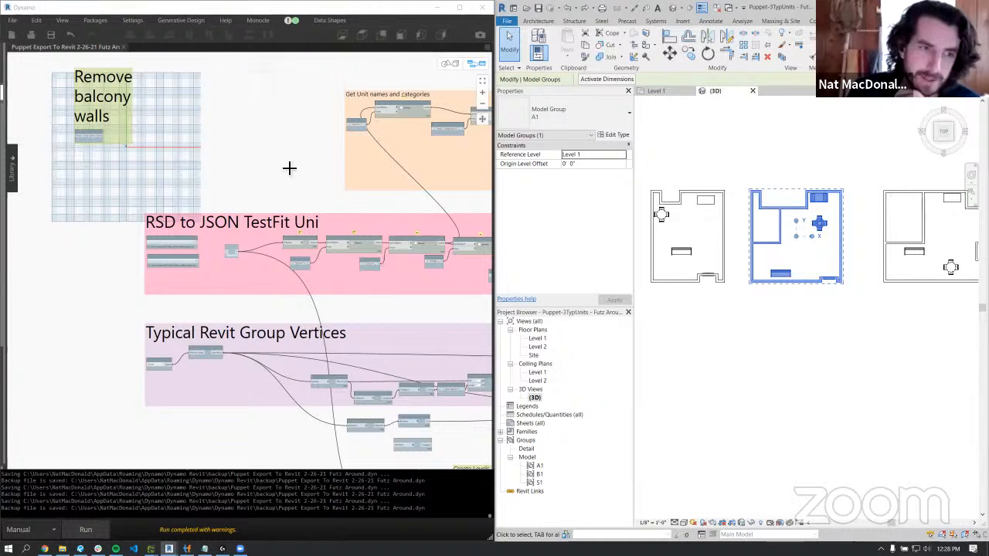
- Clear the A1 group selection in Revit and reconnect the MovedBuilding3.rsd File Path node to the Watch node in Dynamo
scroll(197, 258, "up", 3)
left_click(777, 338)
scroll(772, 335, "down", 4)
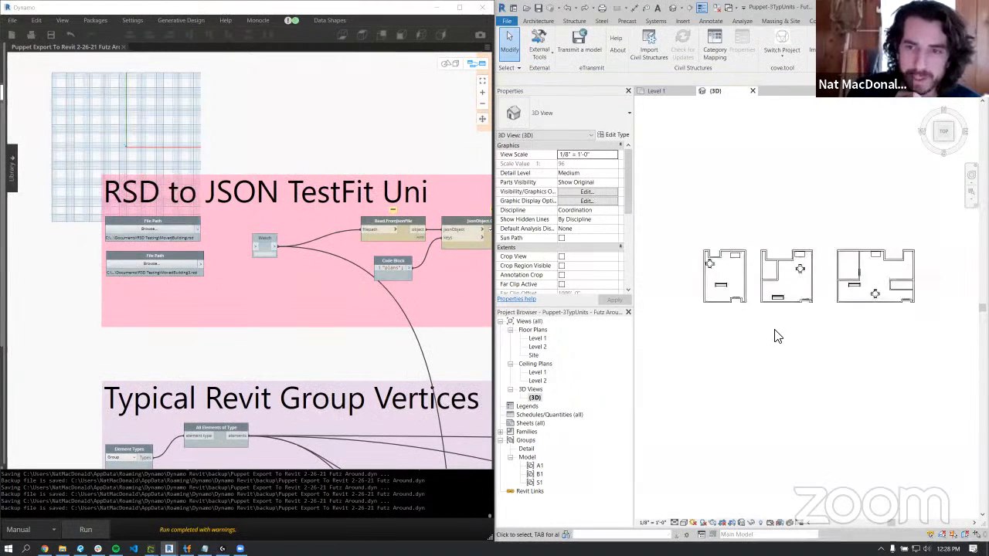
middle_click_drag(801, 360, 712, 271)
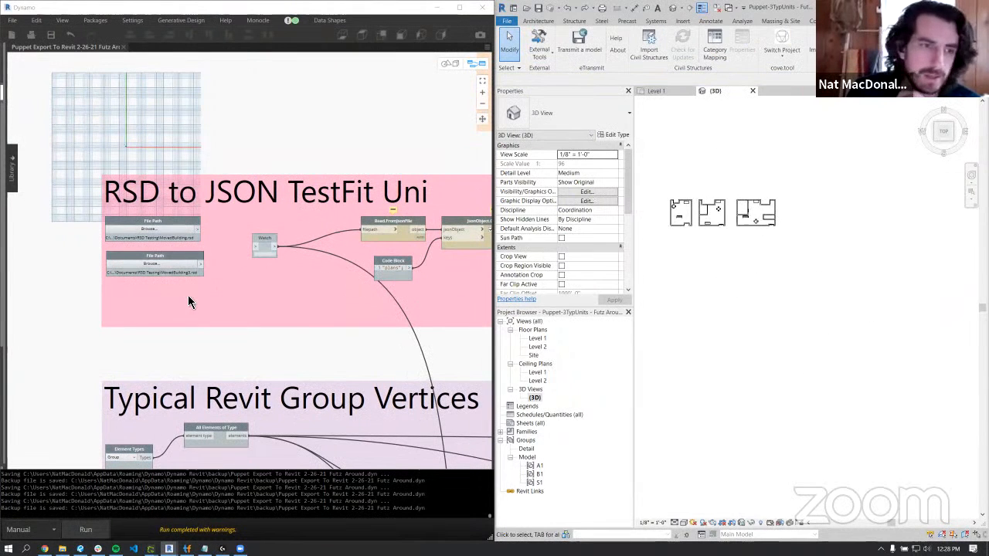
left_click_drag(202, 266, 255, 246)
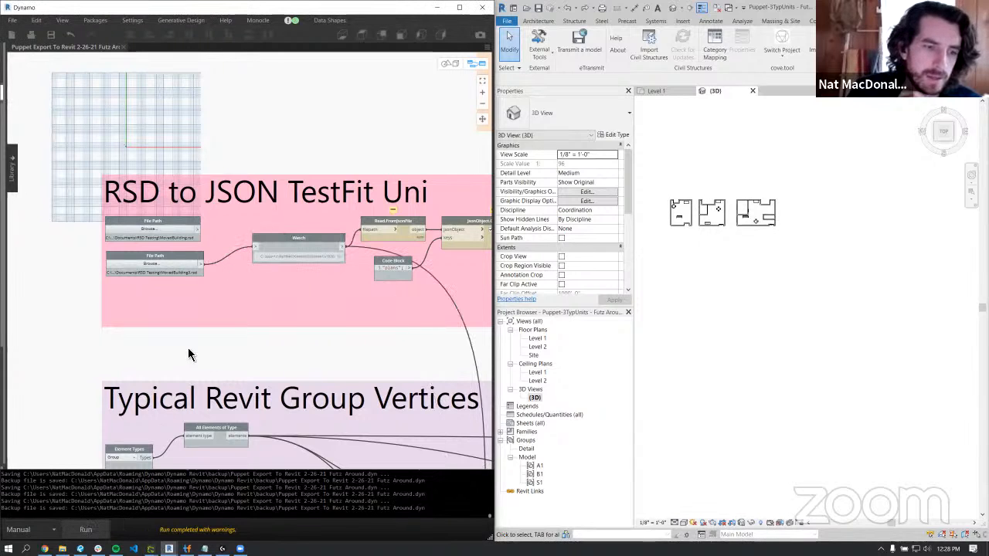
- Trace the Dynamo graph from the MovedBuilding3.rsd File Path node to the floor and wall creation groups
left_click(176, 264)
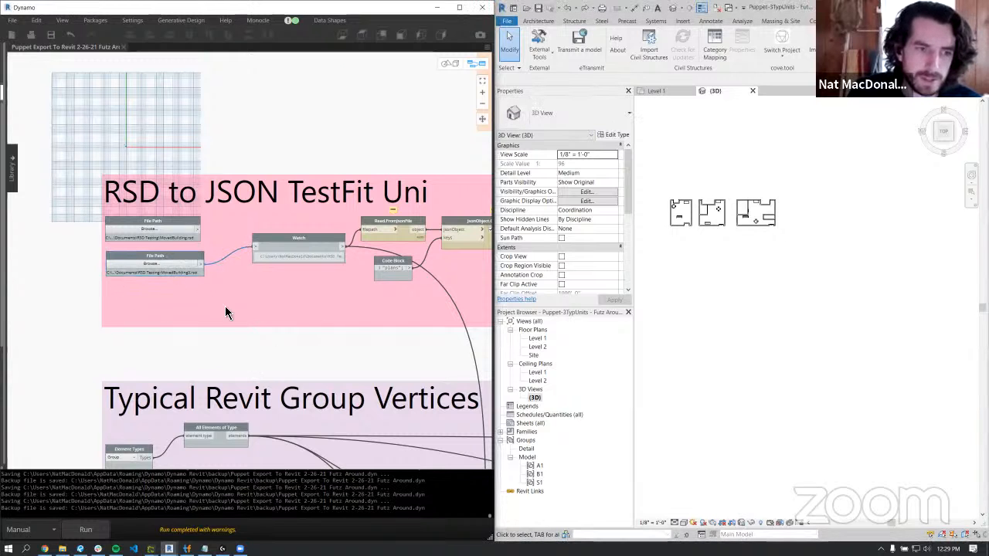
scroll(220, 308, "down", 4)
middle_click_drag(237, 336, 160, 220)
middle_click_drag(423, 351, 287, 273)
scroll(287, 272, "down", 5)
middle_click_drag(408, 295, 347, 285)
scroll(348, 290, "up", 8)
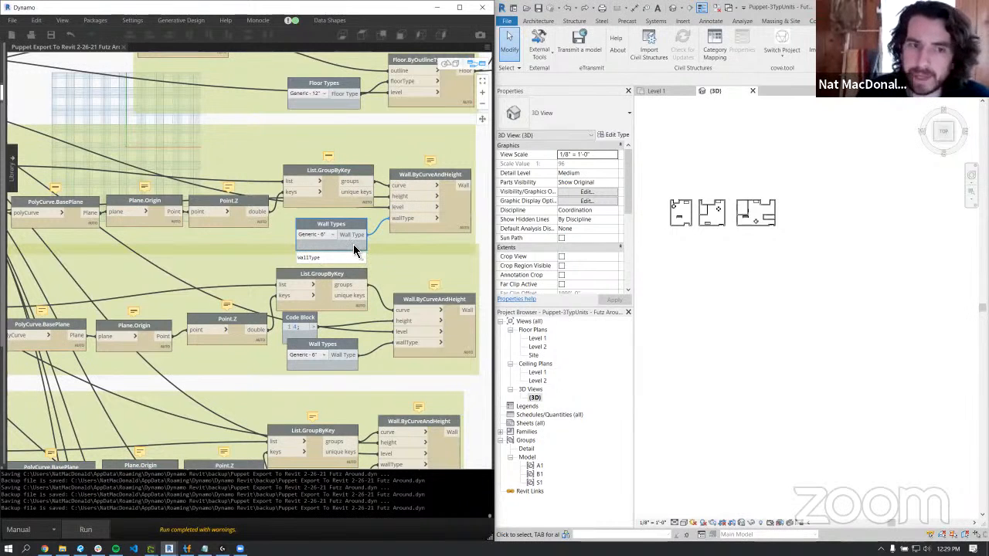
scroll(353, 244, "down", 3)
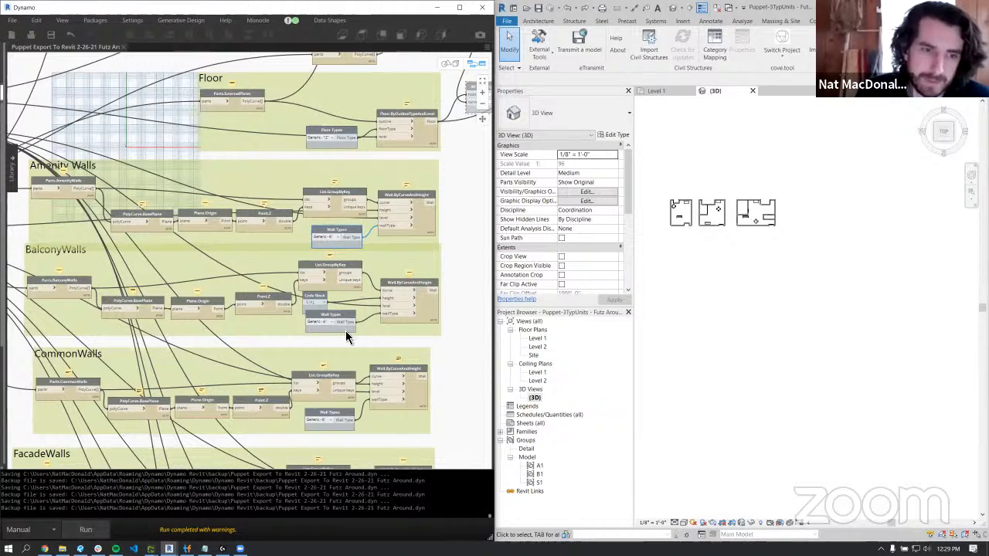
middle_click_drag(346, 336, 353, 294)
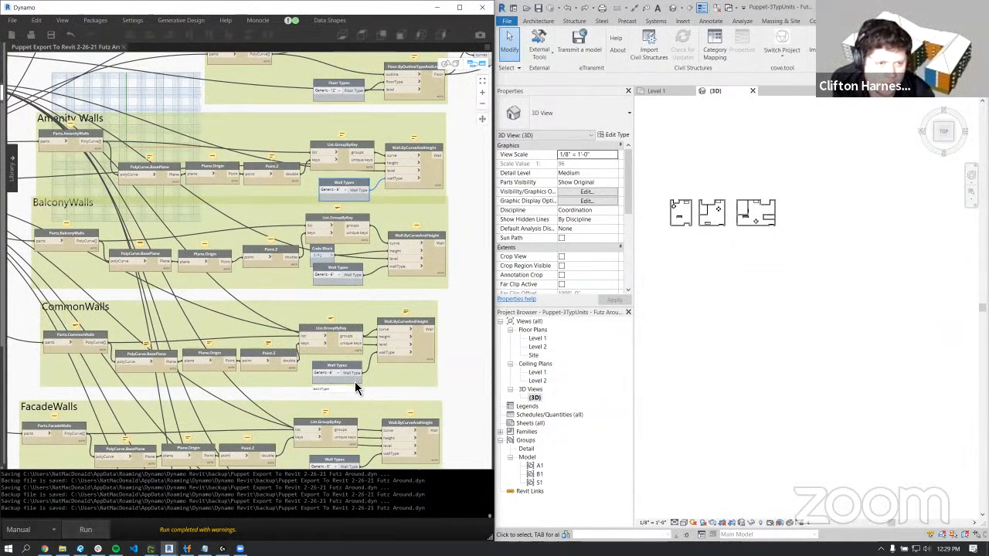
- Inspect the Wall Types, Parts.CommonWalls and Wall.ByCurveAndHeight nodes in the CommonWalls group
left_click(354, 381)
scroll(67, 355, "down", 3)
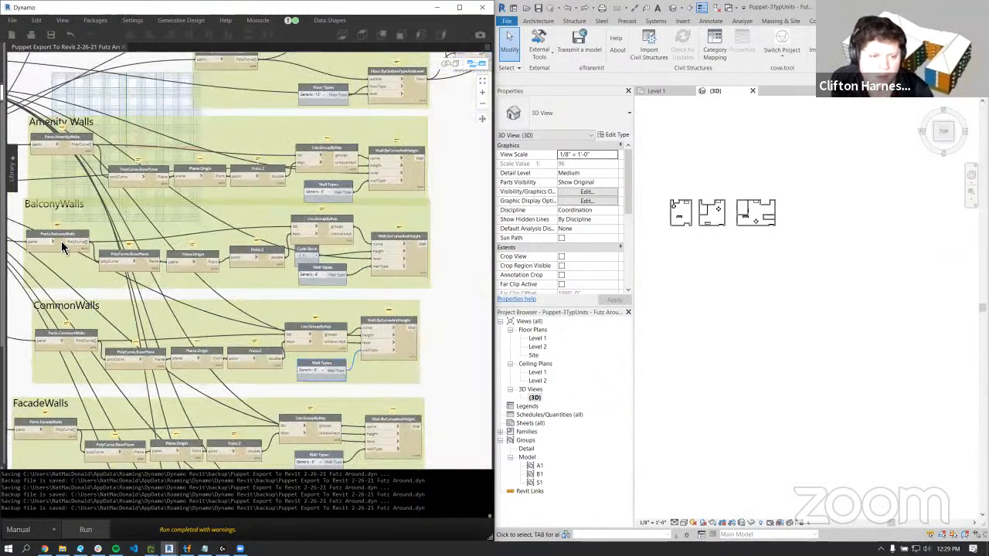
left_click(71, 349)
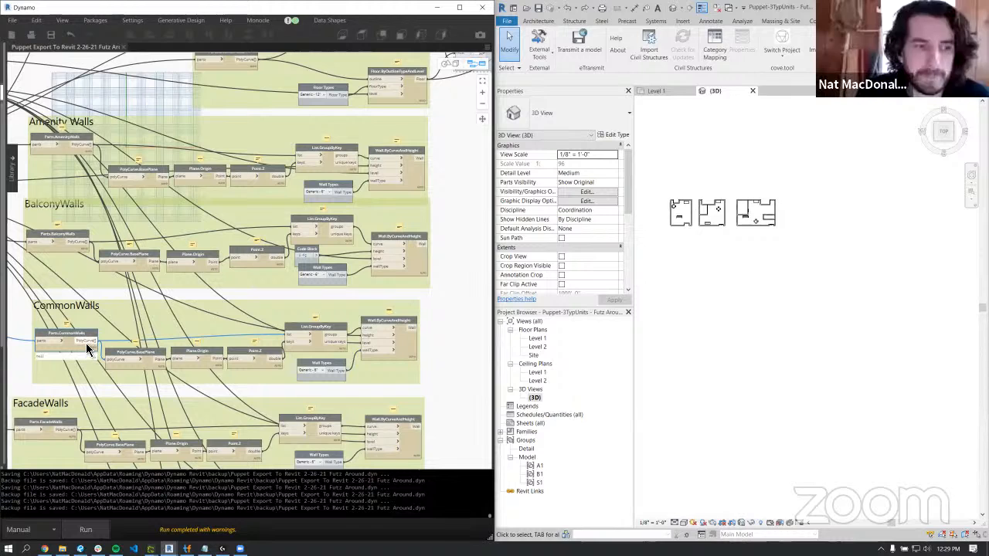
middle_click_drag(88, 347, 118, 333)
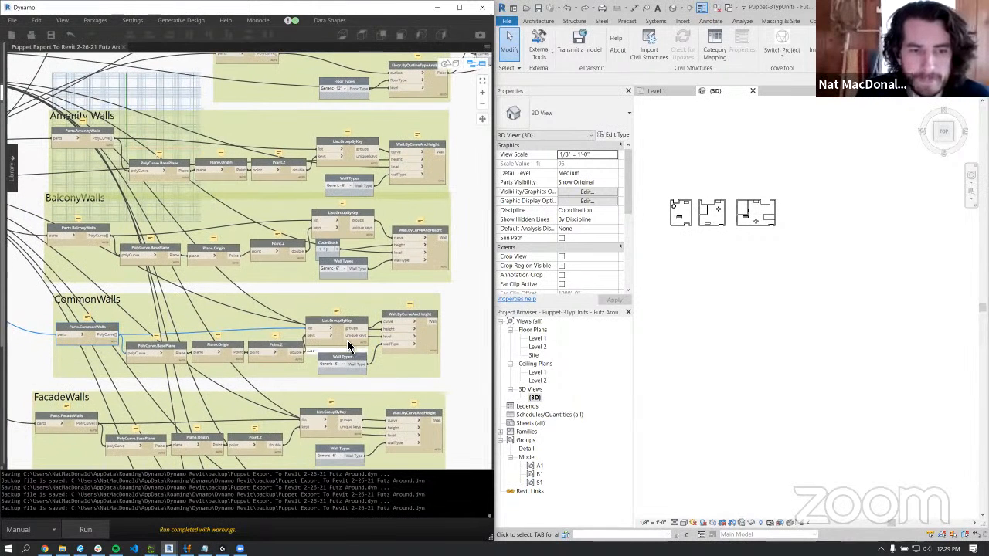
left_click(421, 346)
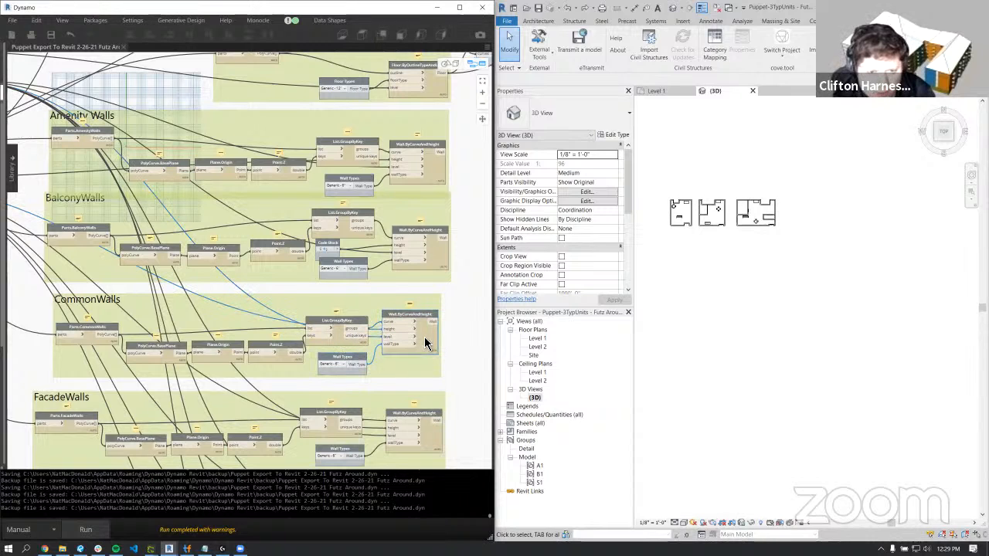
mouse_move(425, 343)
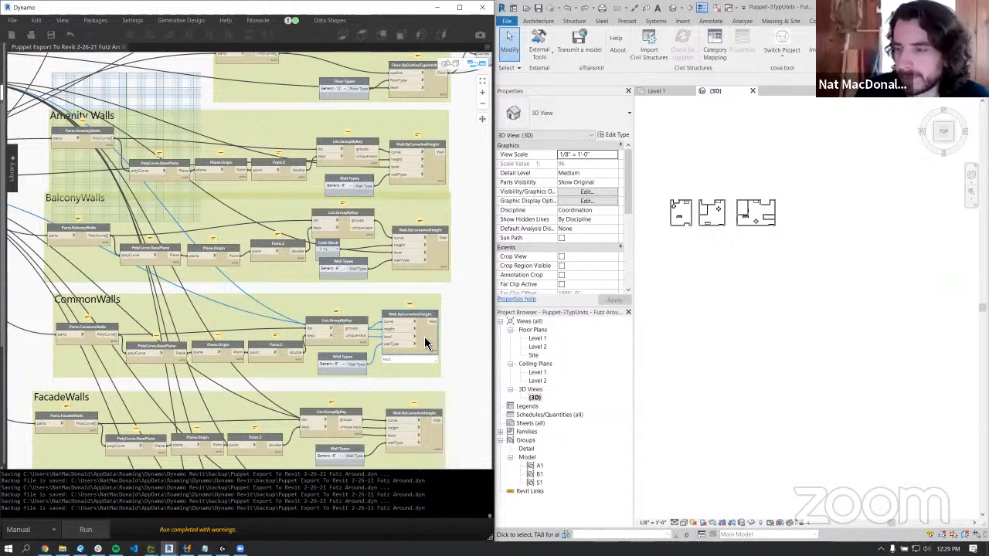
- Move the Wall.ByCurveAndHeight node slightly upward within the CommonWalls group
scroll(426, 341, "up", 3)
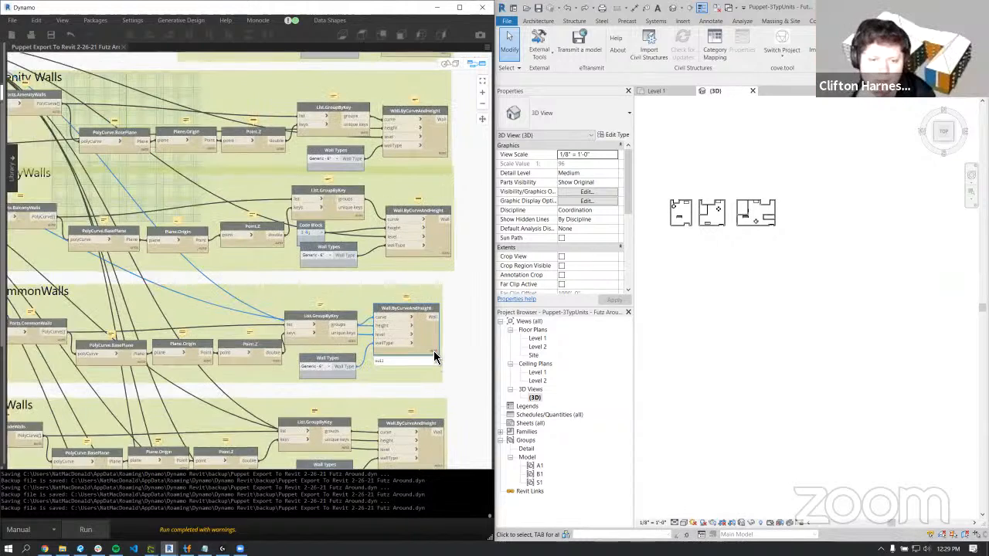
left_click(336, 384)
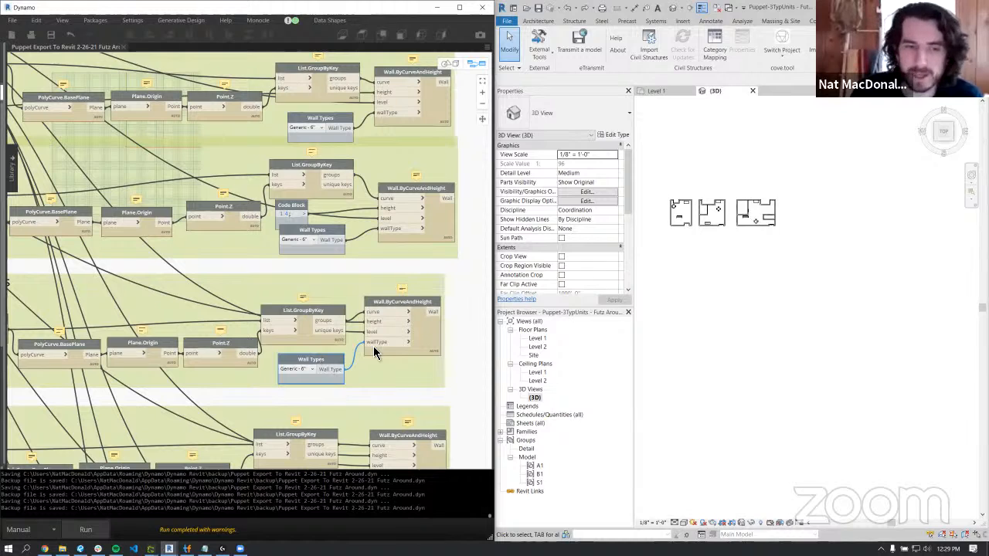
left_click_drag(434, 339, 439, 315)
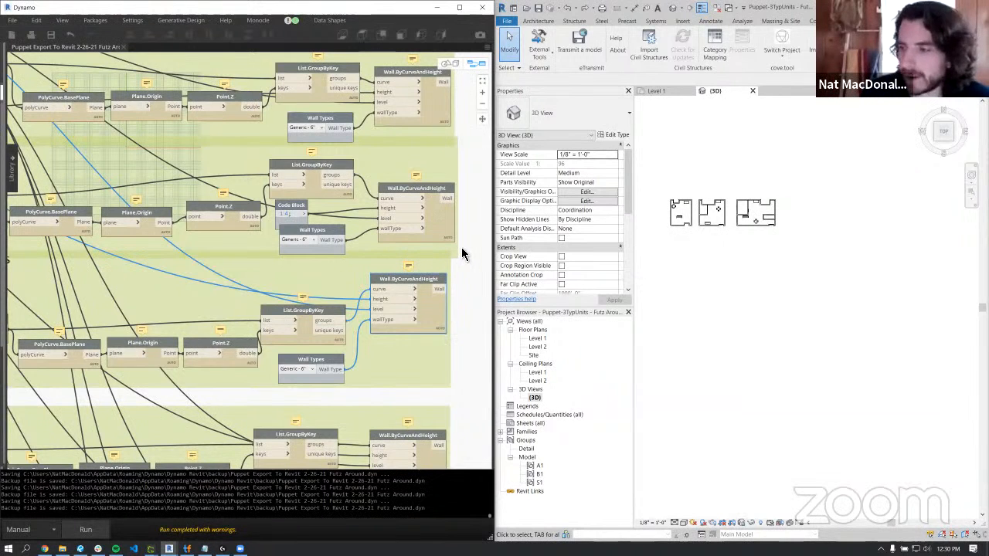
- Examine the remaining wall groups in the graph, from CommonWalls through FacadeWalls, LiftWalls and Stairwalls to UnitWalls
scroll(464, 267, "down", 5)
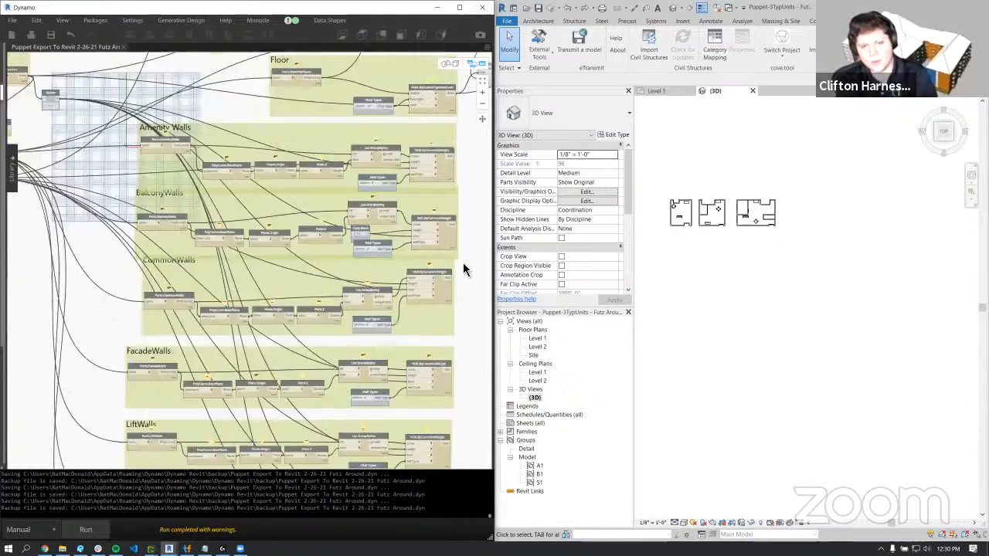
scroll(460, 306, "up", 3)
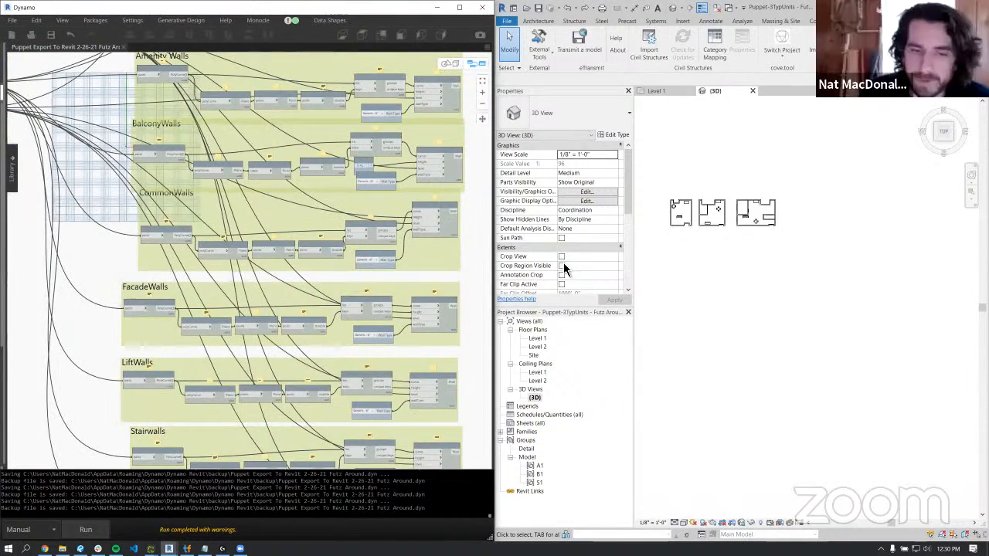
scroll(391, 363, "up", 3)
scroll(377, 312, "down", 5)
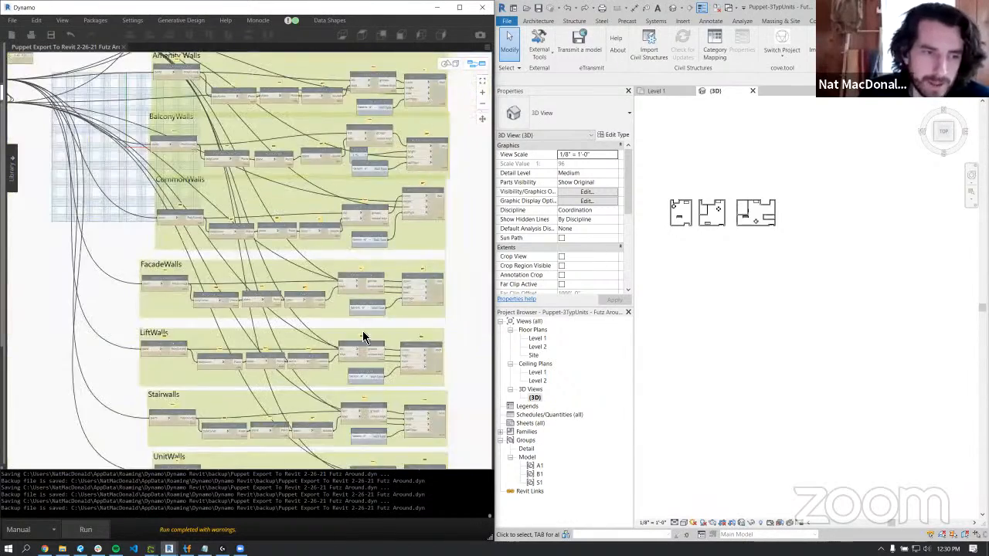
scroll(362, 330, "up", 3)
scroll(372, 231, "up", 2)
scroll(455, 221, "down", 4)
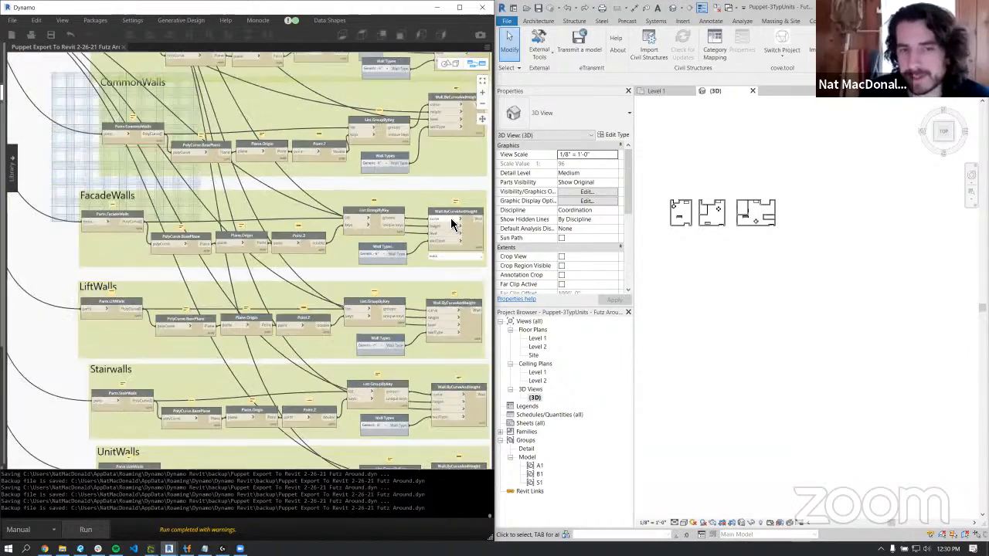
scroll(416, 301, "up", 2)
scroll(421, 356, "down", 2)
middle_click_drag(294, 182, 323, 282)
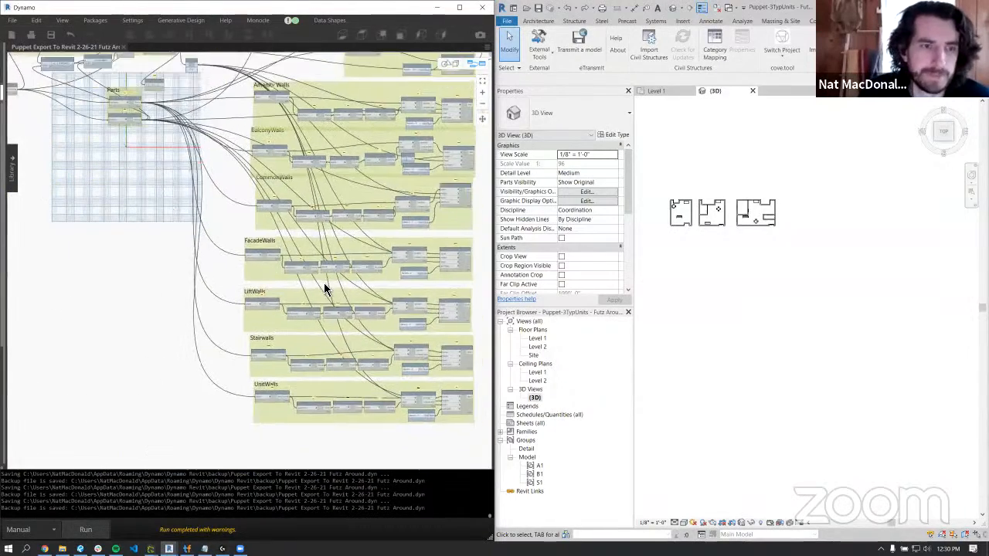
- Return to the RSD to JSON group and run the Dynamo graph to generate the building in Revit
middle_click_drag(270, 189, 294, 315)
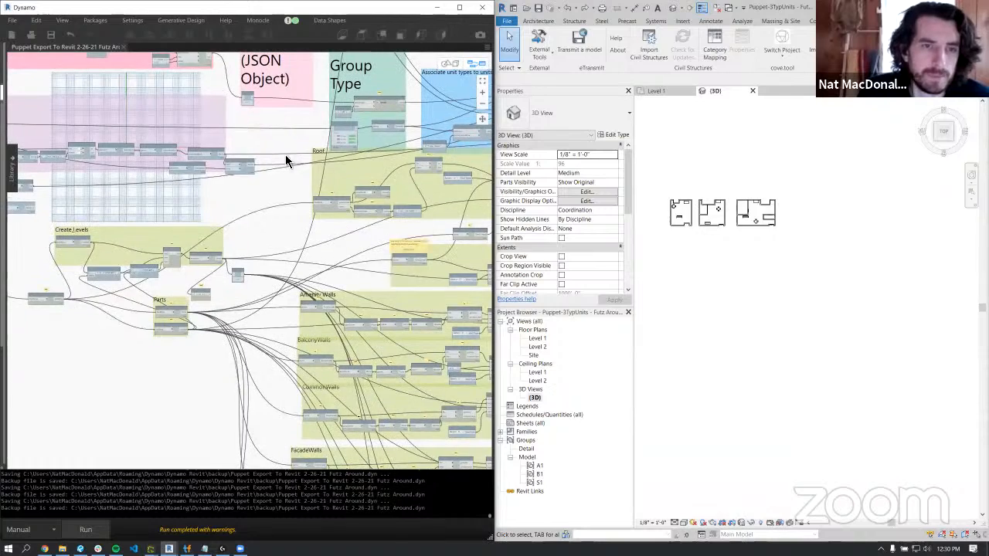
middle_click_drag(285, 155, 309, 263)
scroll(372, 251, "down", 2)
middle_click_drag(162, 223, 452, 243)
scroll(306, 192, "up", 1)
scroll(232, 137, "up", 5)
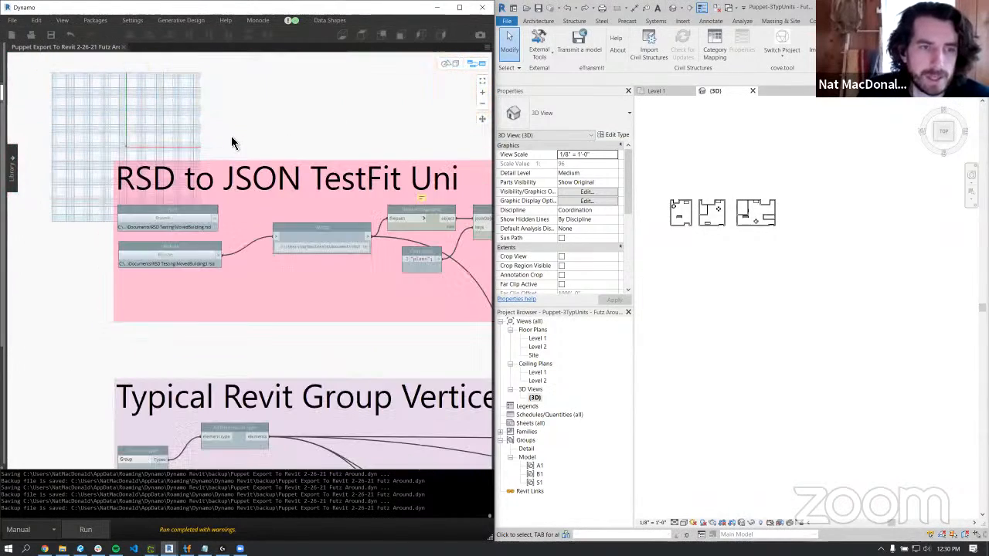
left_click(85, 531)
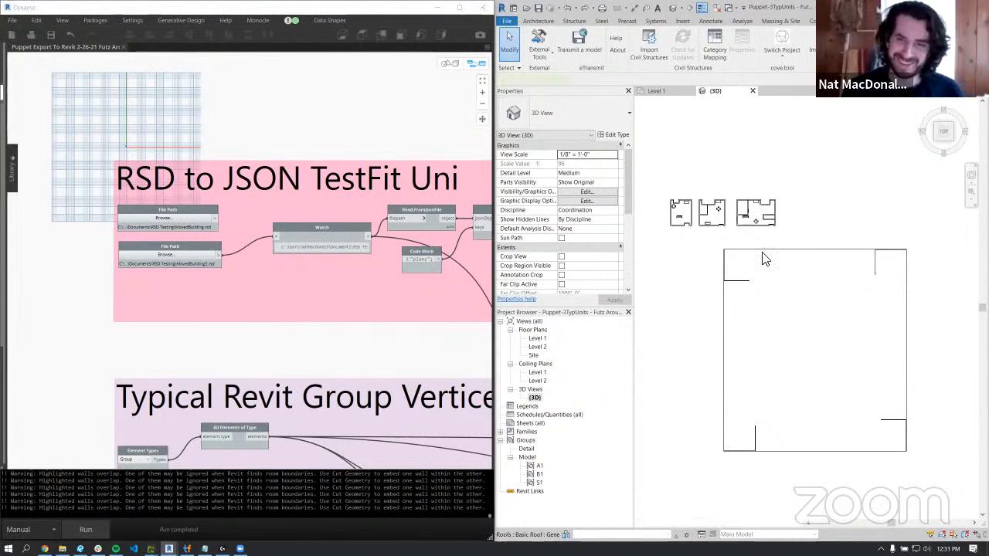
- Orbit the Revit 3D view to an angled view and temporarily hide the generated building's Generic - 12" roof
middle_click_drag(805, 373, 802, 394, "shift")
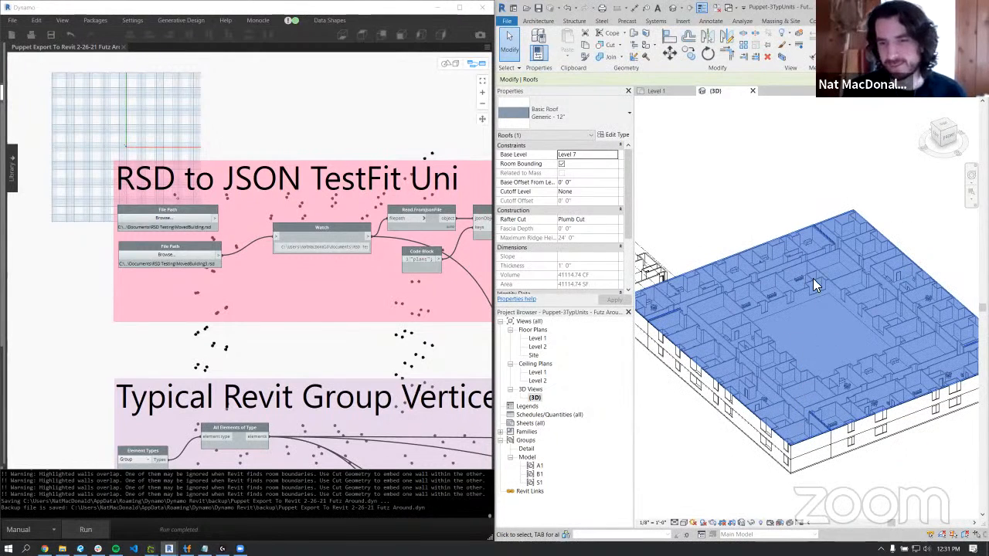
scroll(825, 315, "up", 1)
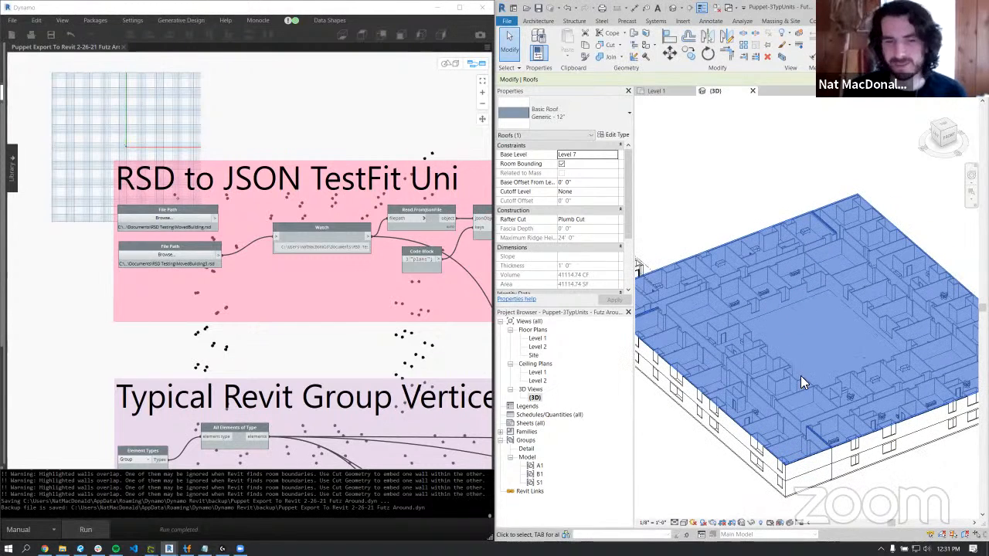
key("h")
key("h")
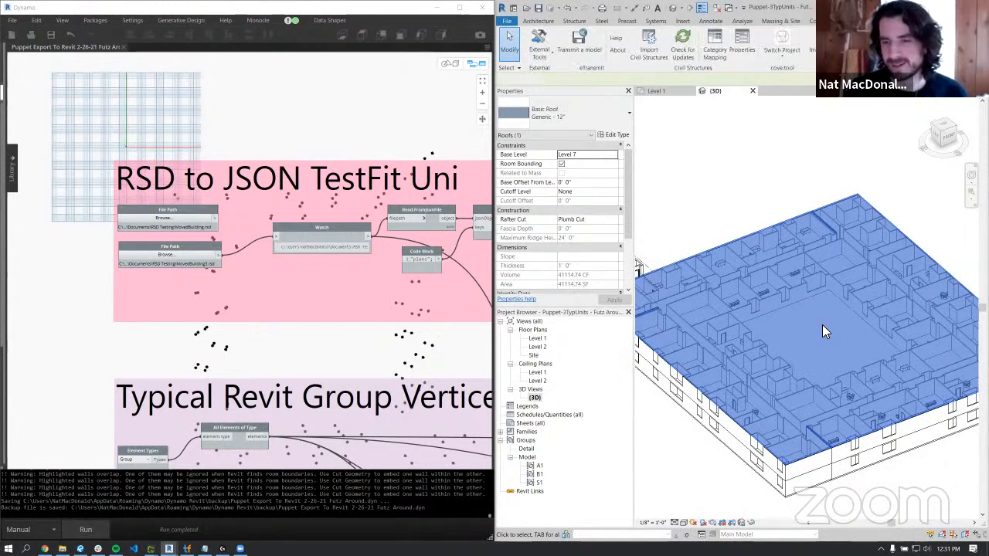
middle_click_drag(822, 324, 816, 426, "shift")
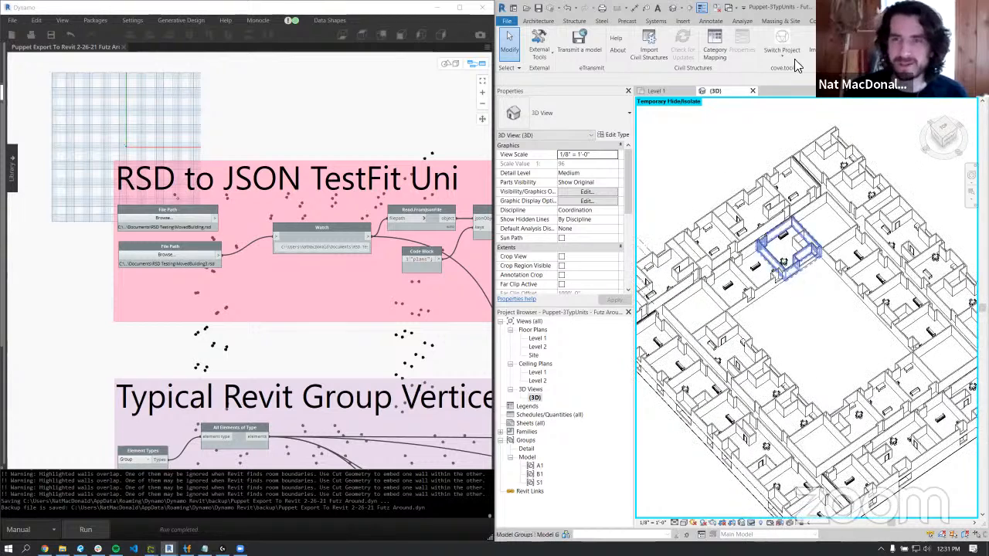
- Maximize the Revit window and select the S1 model group at the building's corner on Level 6
left_click(954, 7)
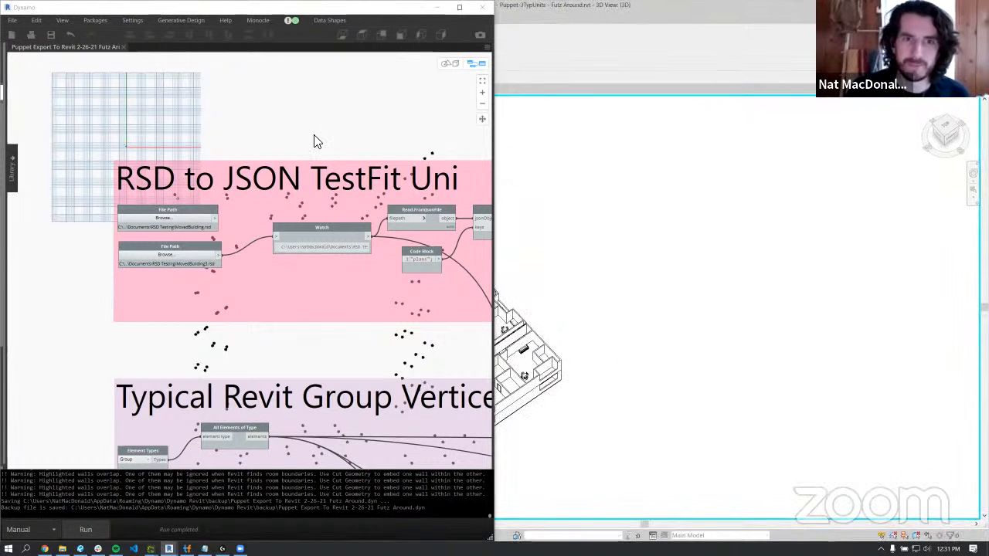
middle_click_drag(525, 328, 463, 254)
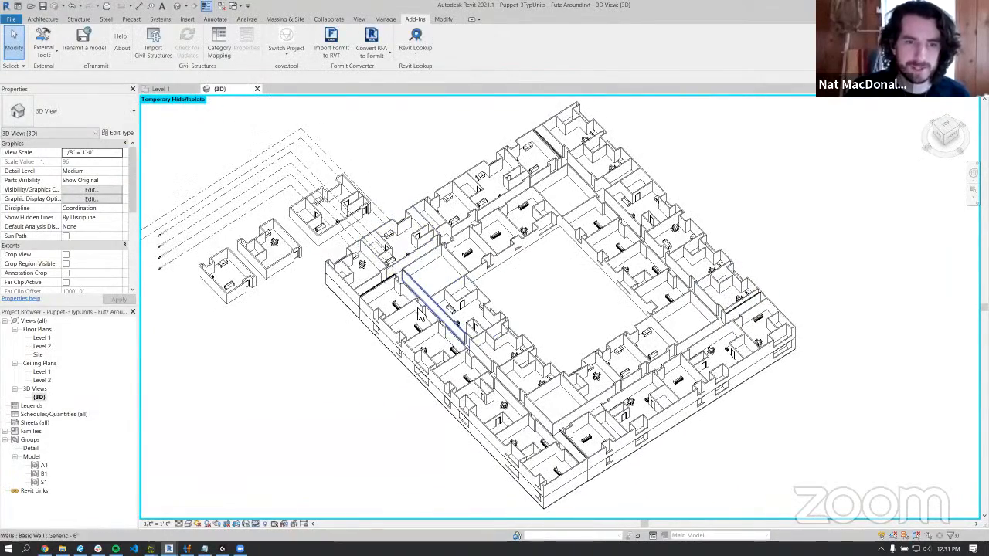
scroll(387, 311, "up", 4)
left_click(390, 309)
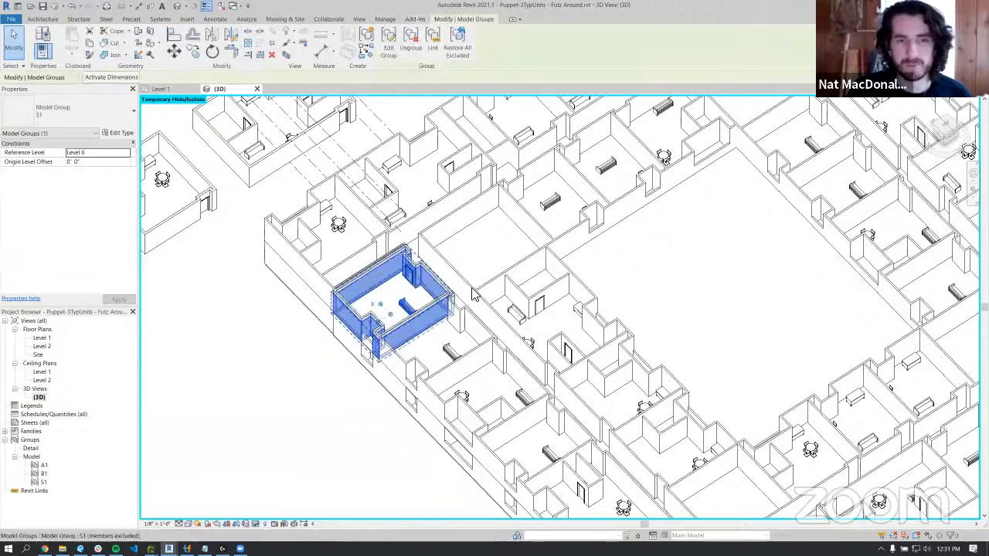
middle_click_drag(390, 309, 343, 470, "shift")
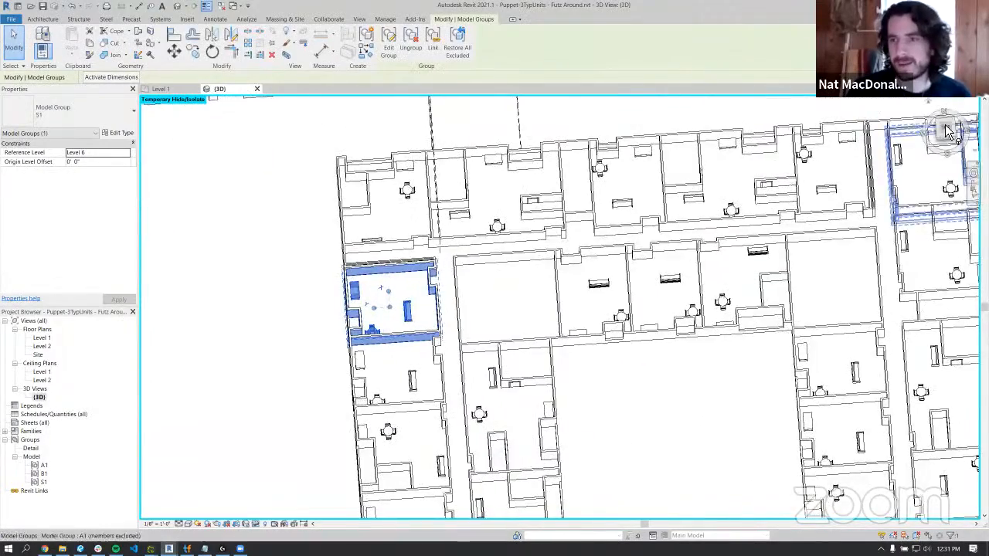
- Compare the placed units with the three typical model groups from the top view
left_click(945, 129)
scroll(559, 268, "down", 4)
scroll(611, 201, "down", 2)
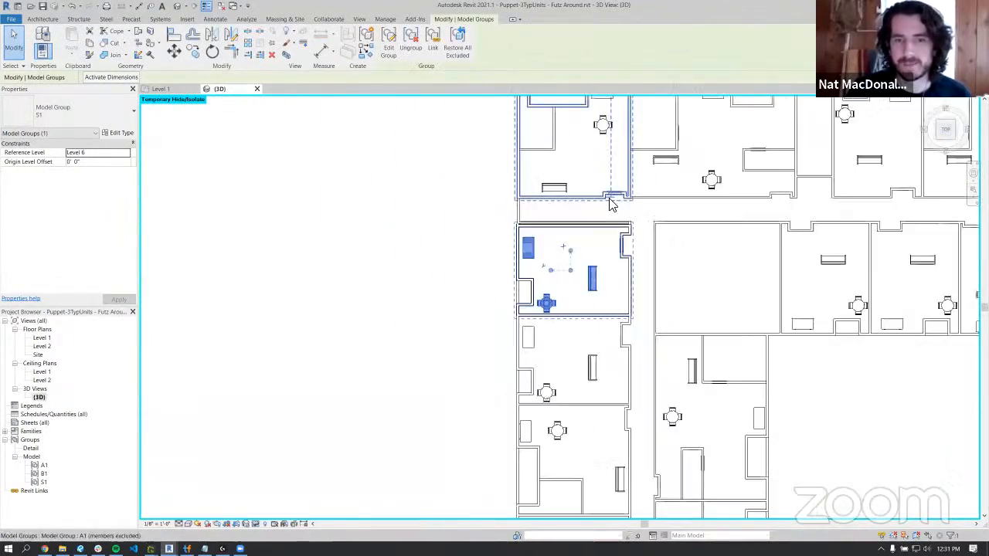
middle_click_drag(663, 171, 585, 342)
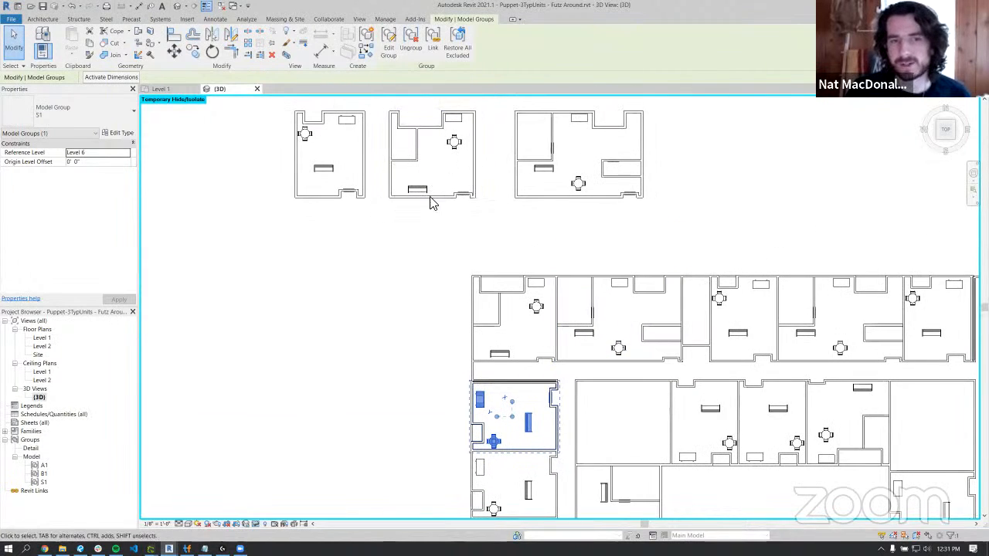
middle_click_drag(520, 334, 504, 311)
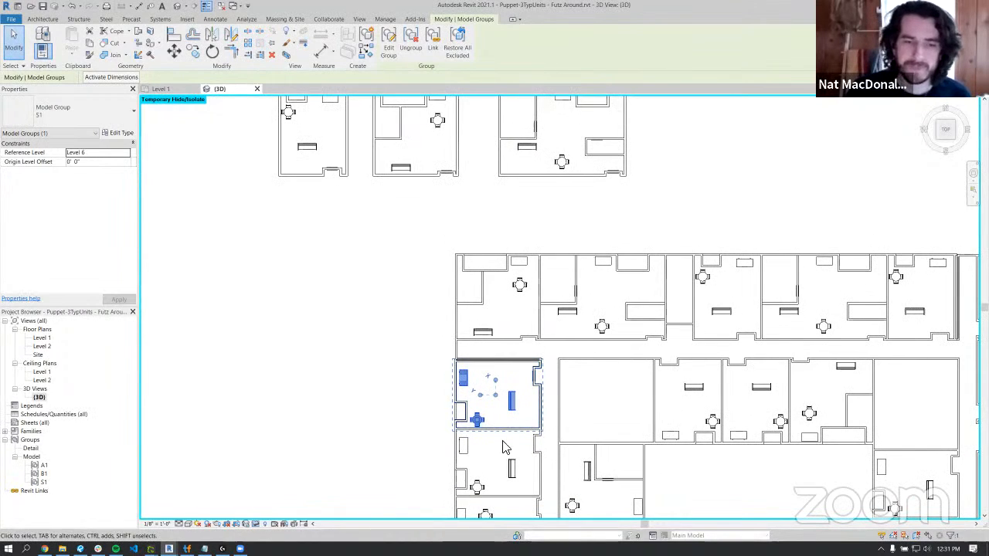
scroll(503, 448, "up", 3)
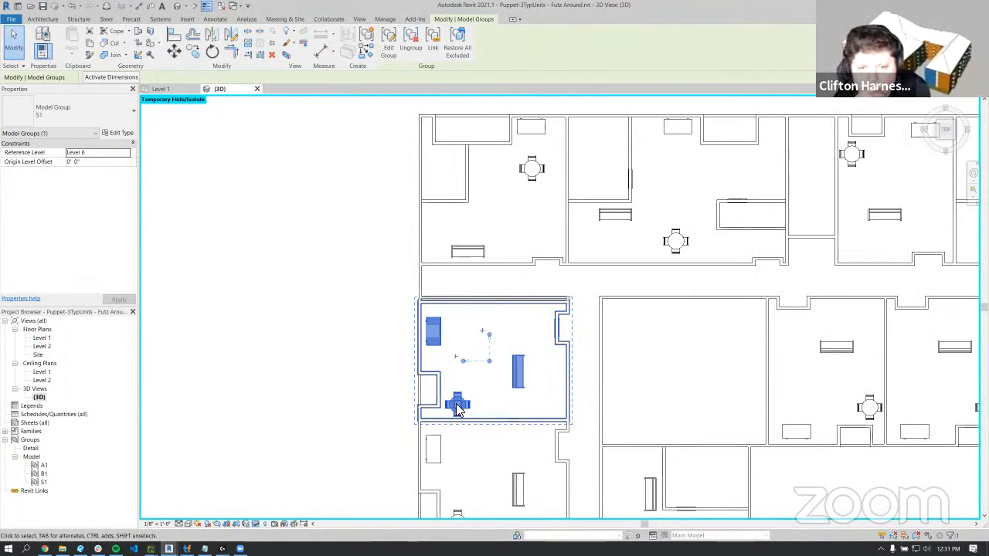
- Move the selected S1 model group out of the building, undo the move and dismiss the save reminder
left_click_drag(443, 317, 266, 319)
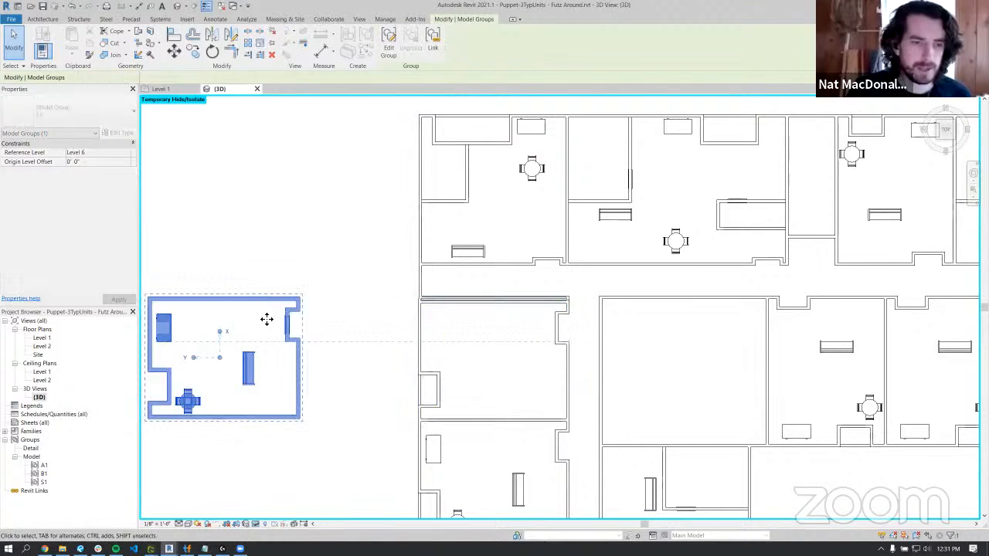
middle_click_drag(267, 319, 466, 280)
left_click(385, 325)
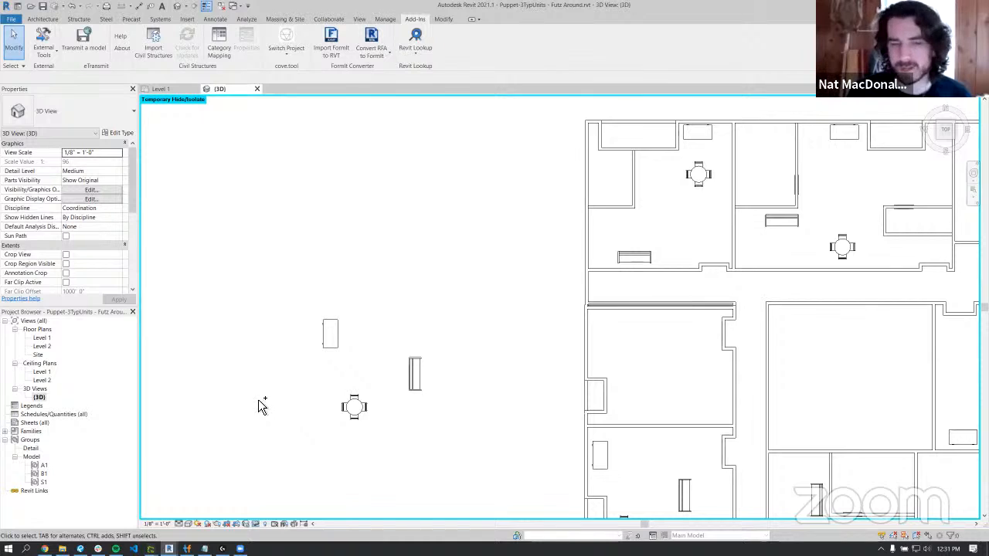
key("ctrl+z")
left_click(558, 313)
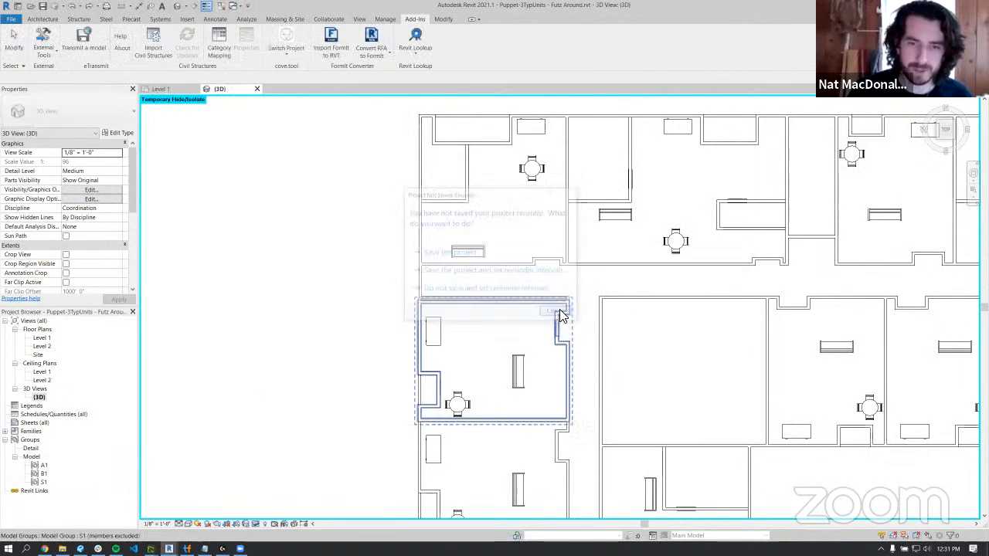
- Compare the typical A1 model group above the building with the units placed in the plan
scroll(523, 374, "up", 2)
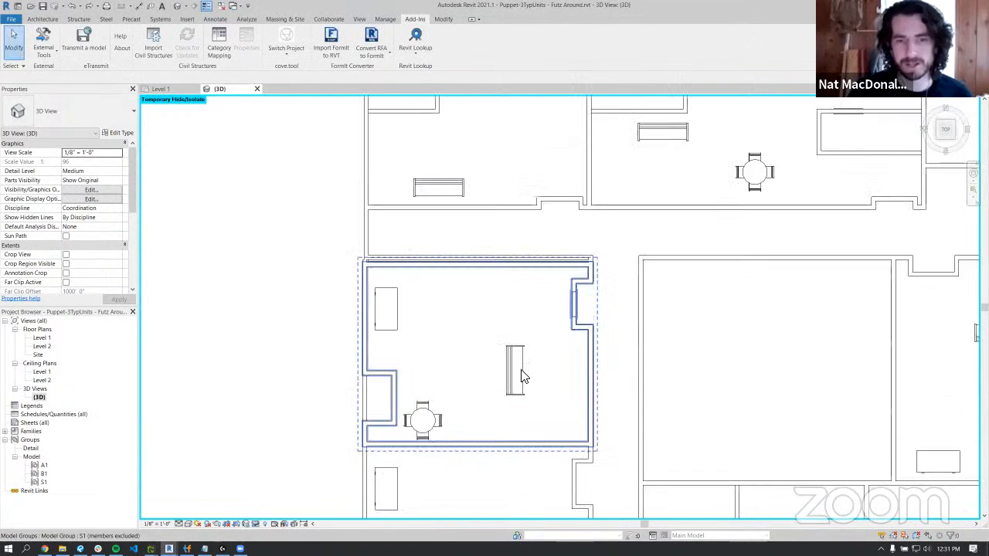
scroll(523, 374, "down", 5)
middle_click_drag(541, 387, 553, 492)
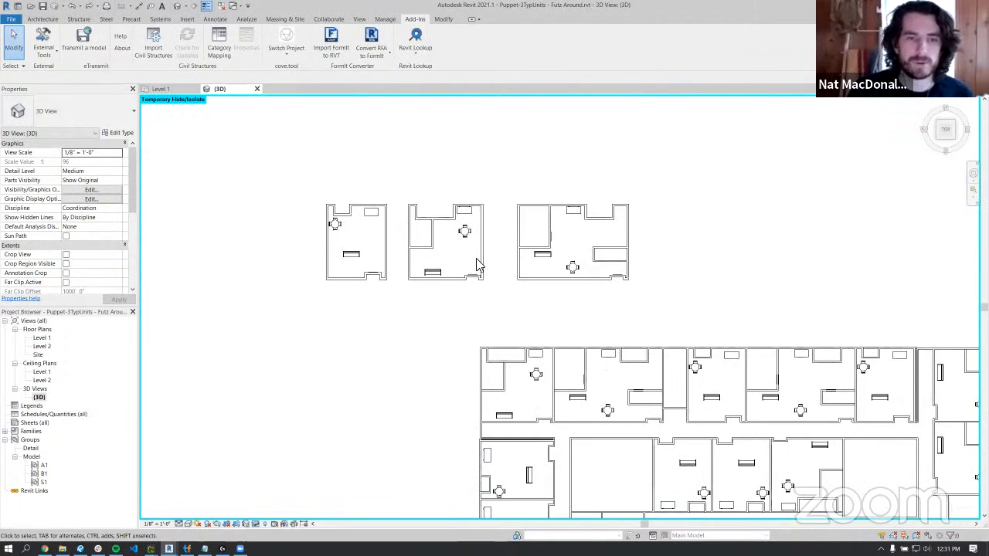
scroll(489, 245, "up", 3)
left_click(488, 245)
scroll(400, 213, "up", 3)
scroll(400, 212, "down", 4)
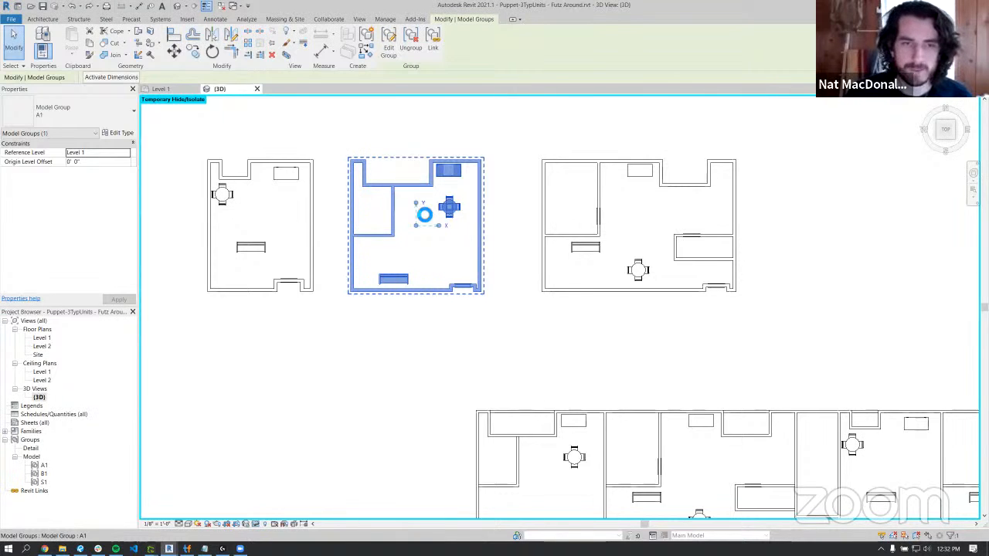
scroll(425, 214, "down", 1)
middle_click_drag(445, 421, 420, 214)
scroll(472, 251, "down", 4)
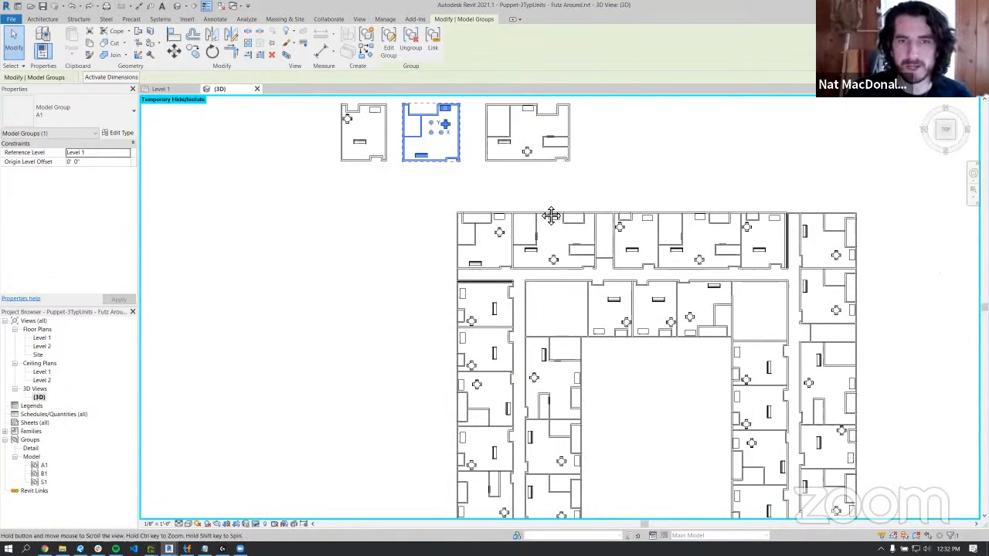
middle_click_drag(551, 217, 568, 318)
scroll(468, 232, "up", 3)
key("Escape")
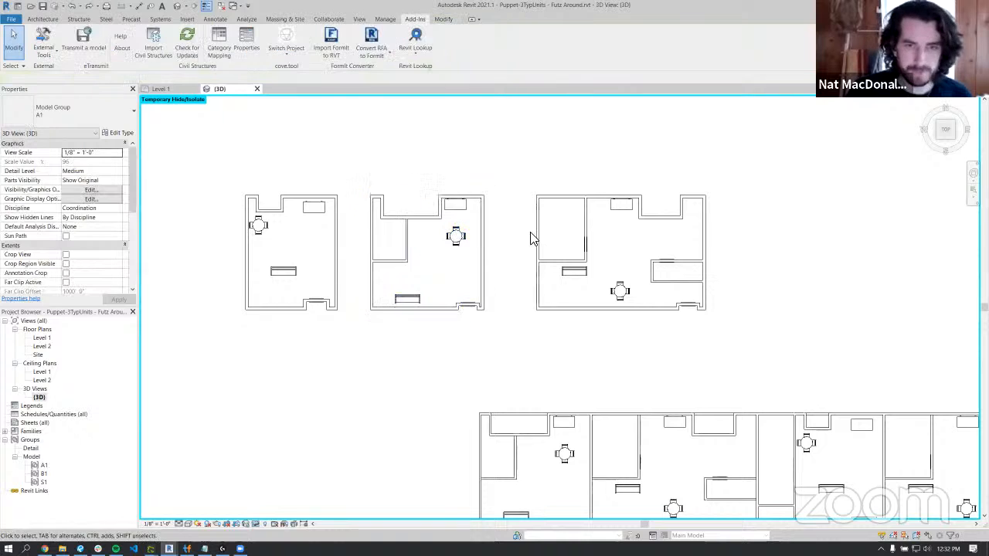
- Open the typical A1 model group for editing and copy its round dining table beside the original
double_click(463, 240)
left_click(459, 238)
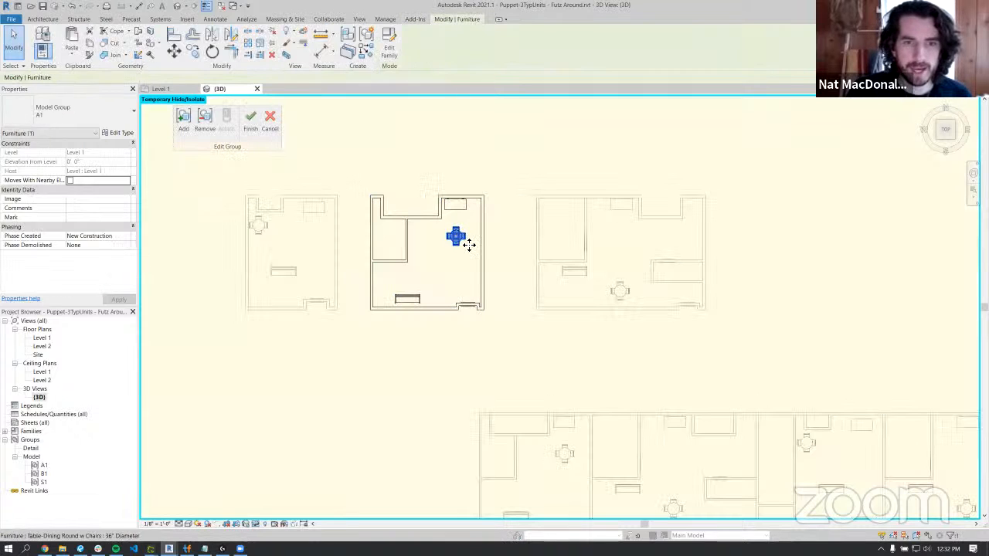
key("m")
key("v")
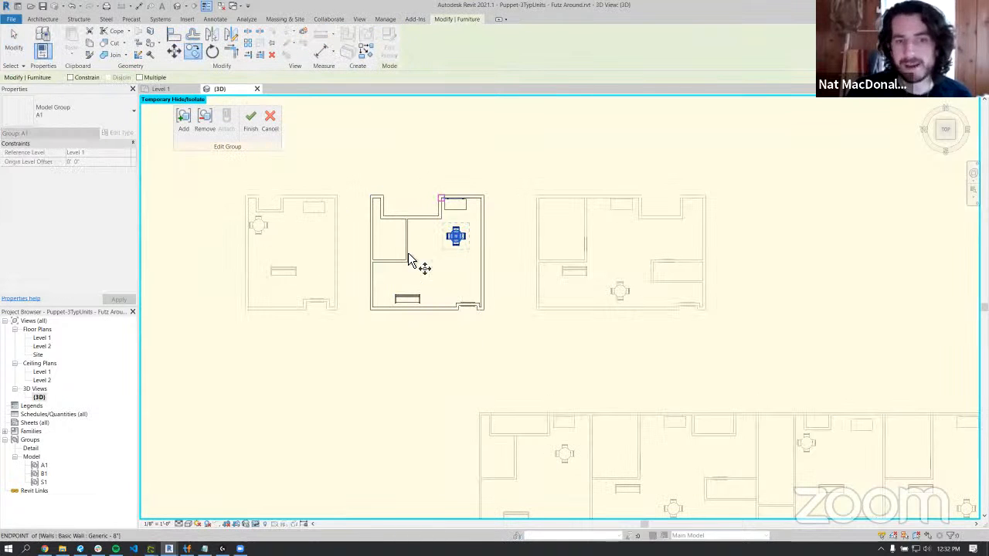
scroll(442, 247, "up", 2)
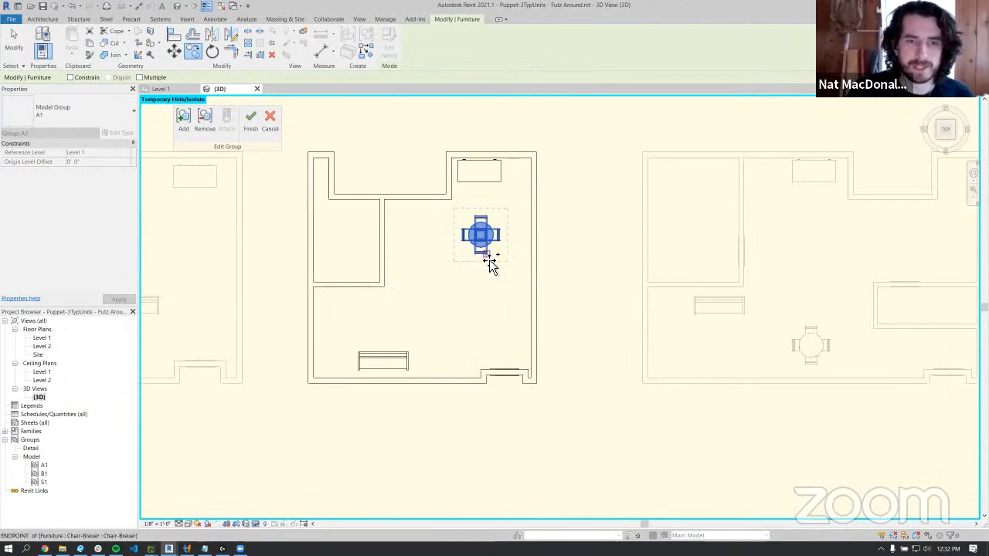
left_click(460, 252)
left_click(428, 255)
key("c")
key("o")
left_click(441, 252)
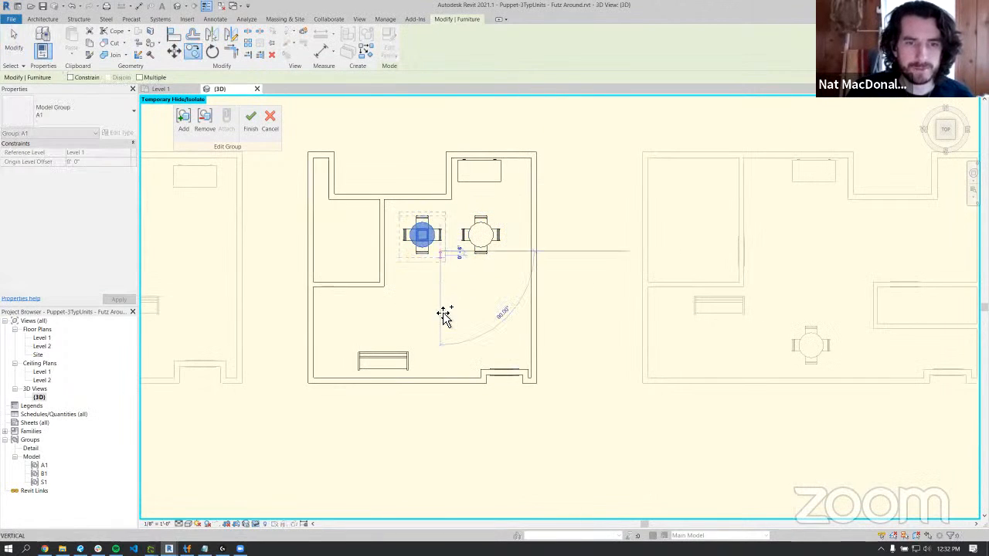
- Copy the dining table twice more, below the first copy and into the enclosed room, and finish editing the A1 group
left_click(439, 317)
key("c")
key("o")
left_click(440, 318)
left_click(369, 254)
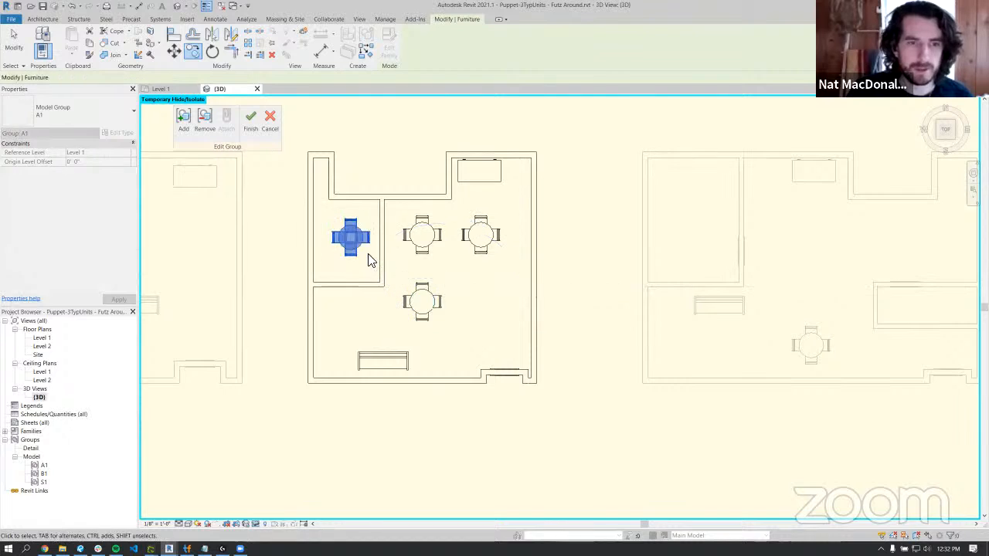
left_click(256, 132)
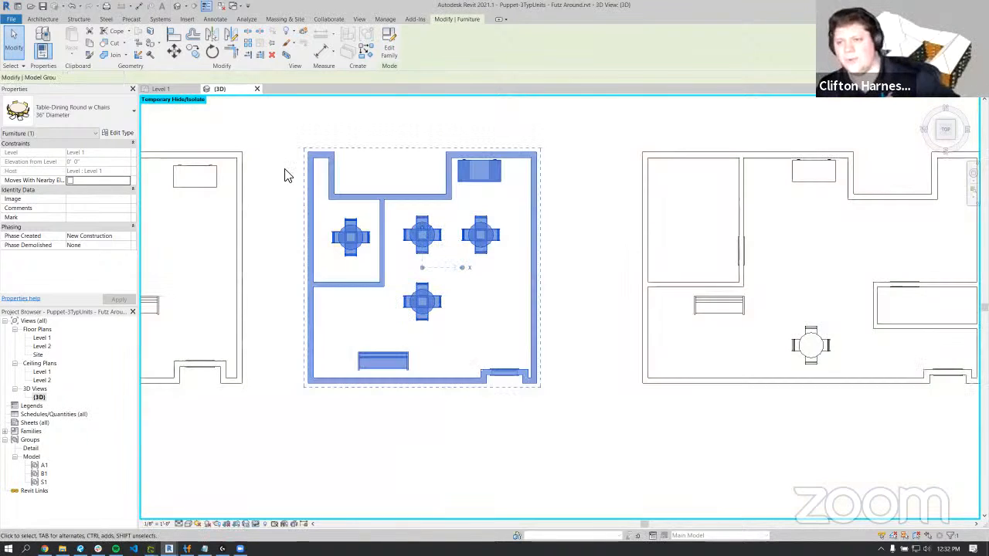
left_click(461, 354)
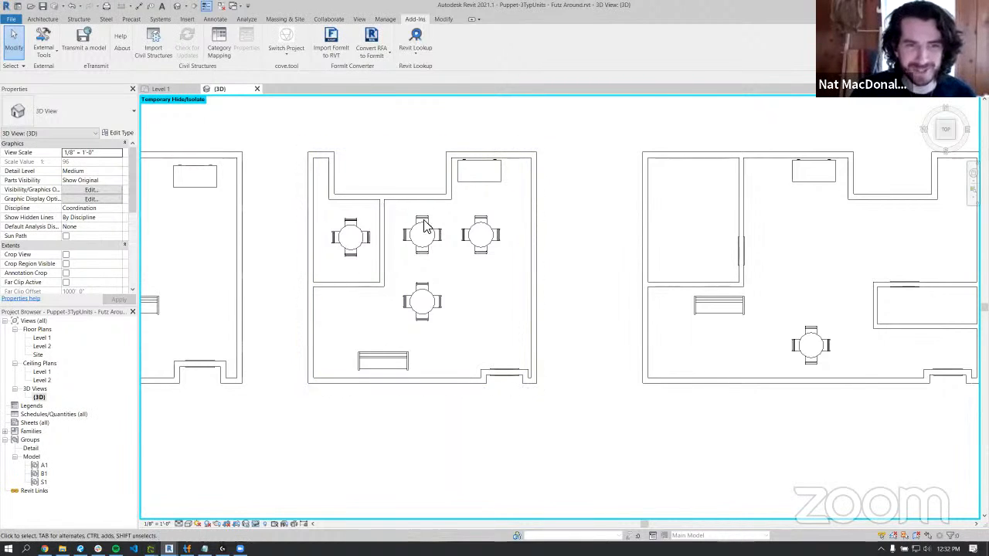
- Check the A1 units across the building in plan for the added dining tables, selecting one in the outer wing
scroll(398, 178, "down", 5)
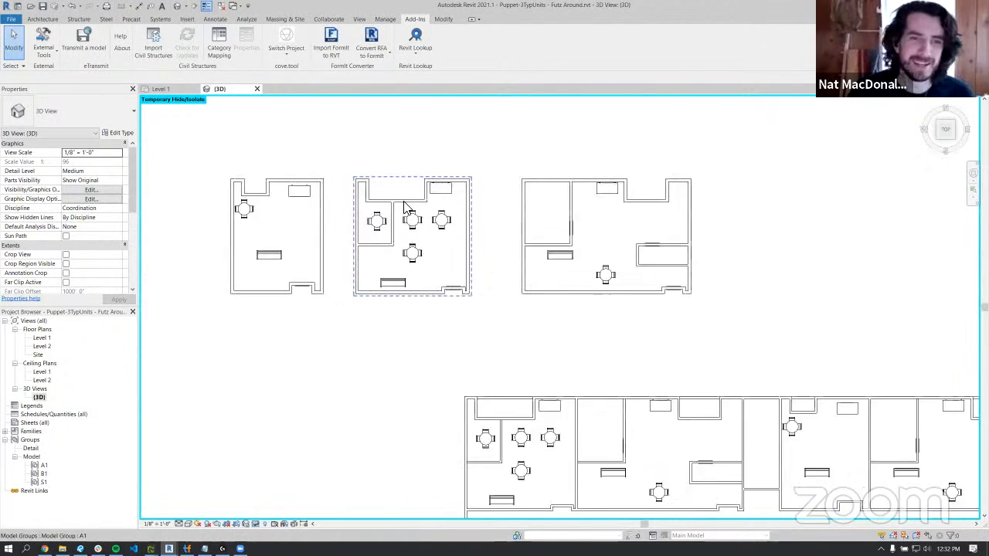
left_click(412, 220)
middle_click_drag(525, 351, 425, 215)
scroll(466, 270, "down", 3)
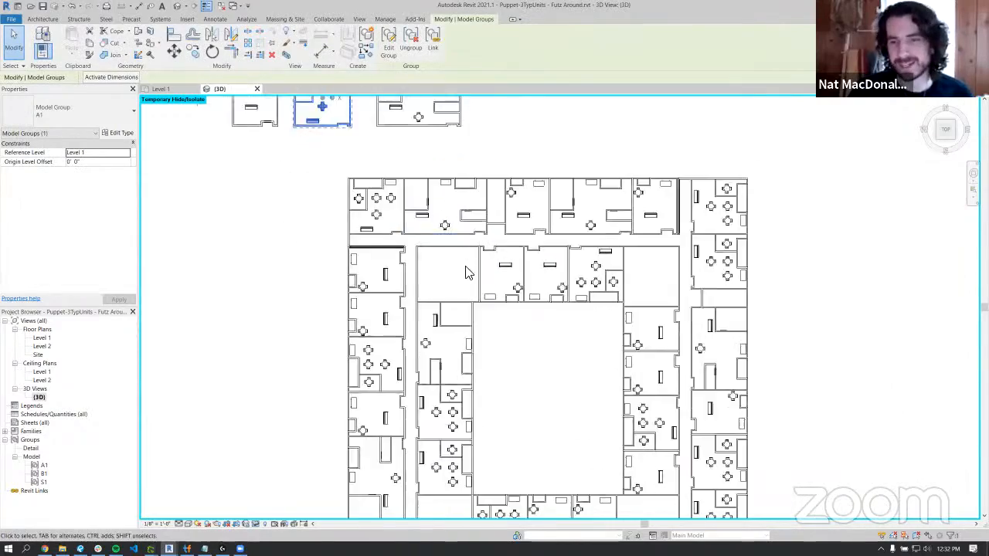
middle_click_drag(660, 445, 685, 308)
left_click(706, 343)
left_click(689, 345)
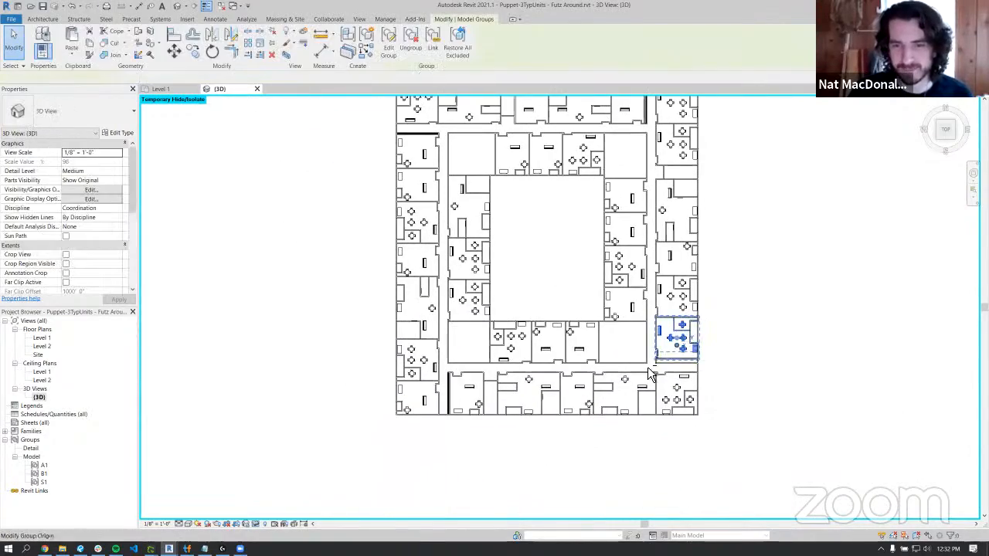
- Orbit to an angled 3D view and examine the furnished units around the building's corner and courtyard
middle_click_drag(652, 375, 699, 222, "shift")
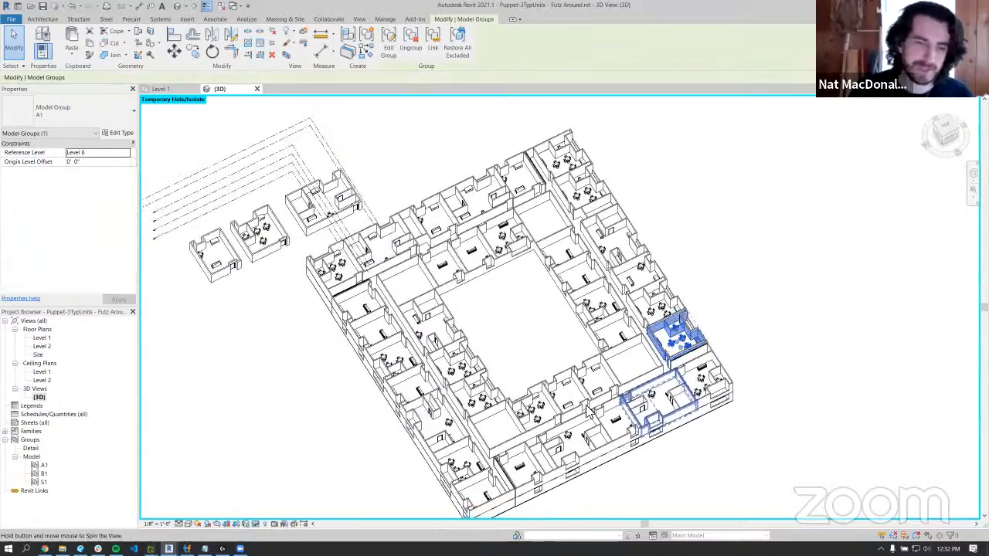
scroll(583, 453, "up", 2)
left_click(660, 470)
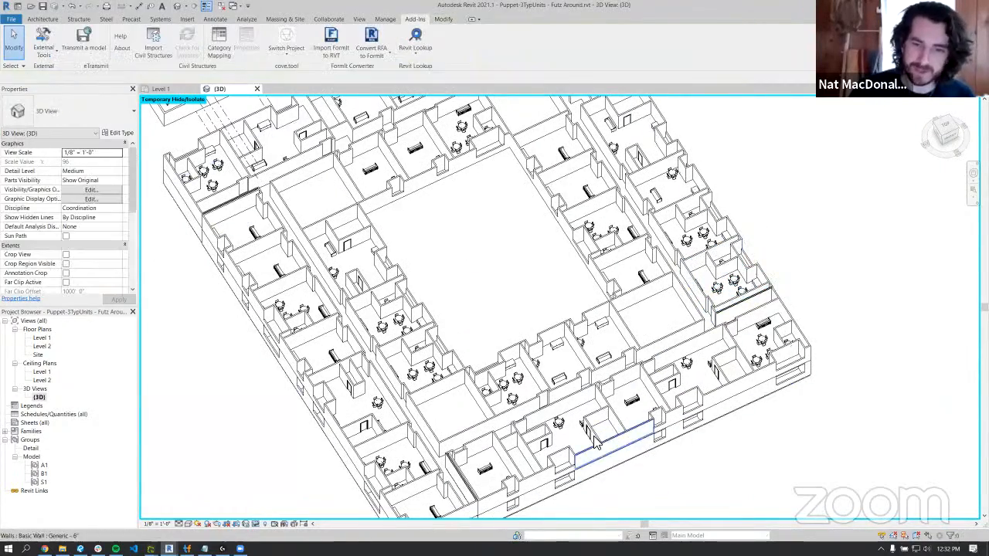
left_click(588, 449)
left_click(677, 447)
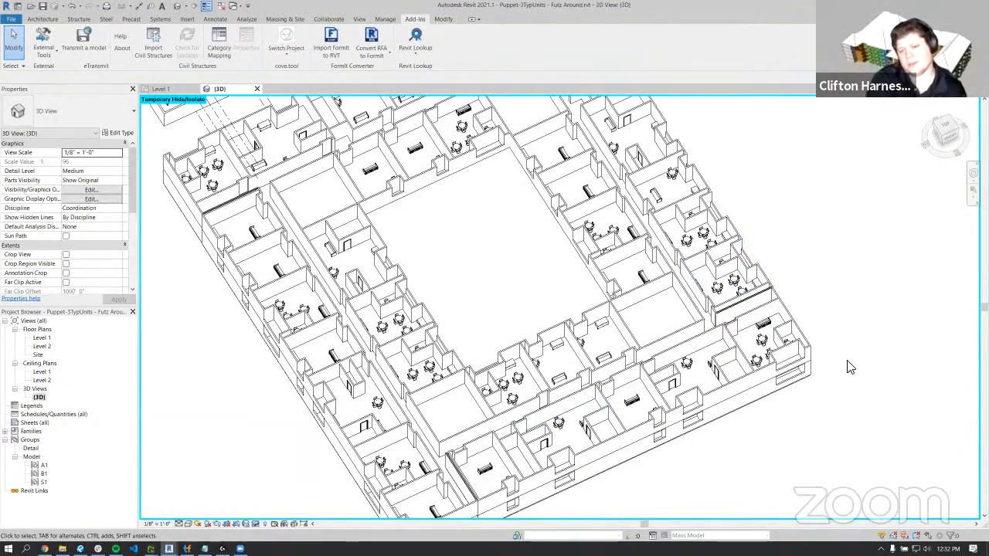
scroll(726, 357, "up", 3)
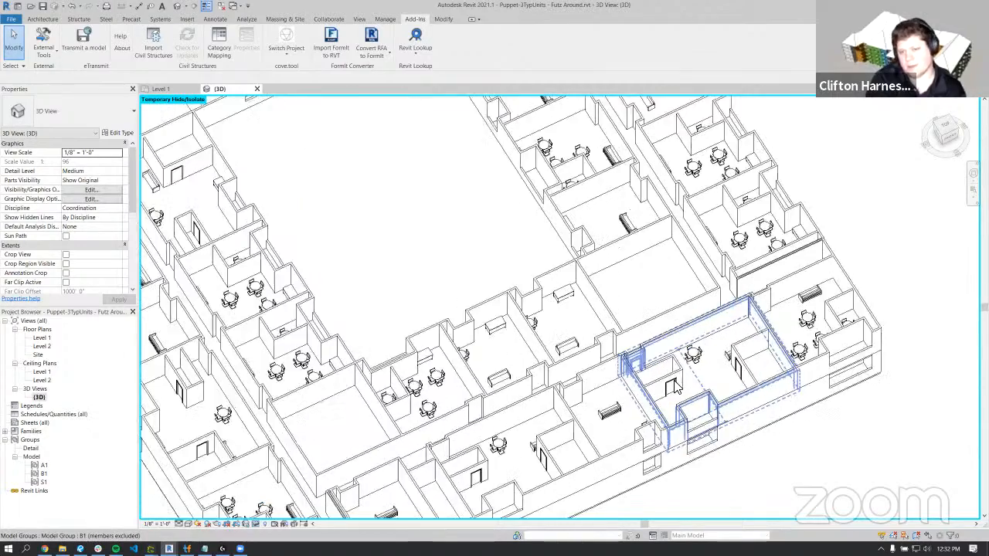
middle_click_drag(726, 350, 733, 375)
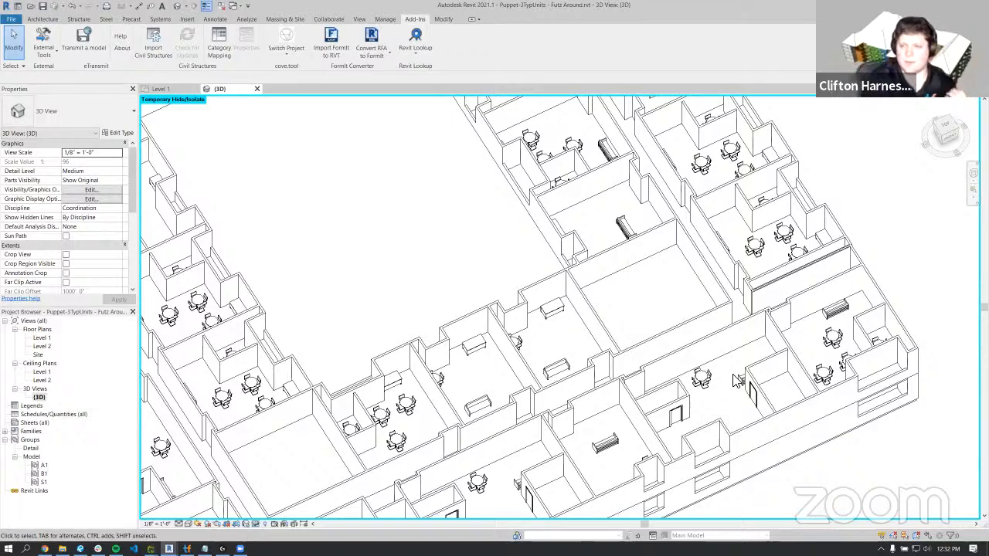
scroll(736, 377, "down", 3)
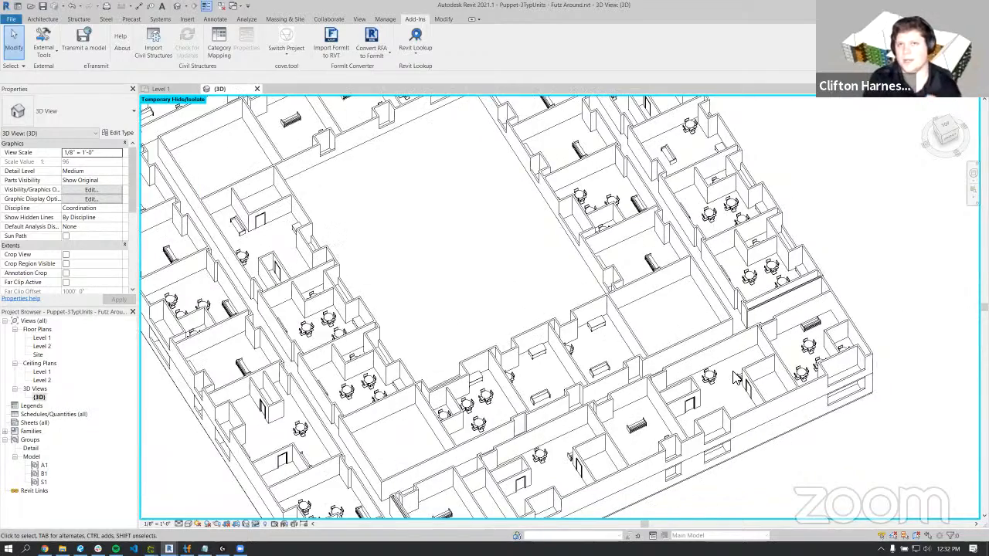
middle_click_drag(661, 328, 760, 453)
- Select the typical A1 group and inspect its dining tables from the top and from an angled view
left_click(260, 269)
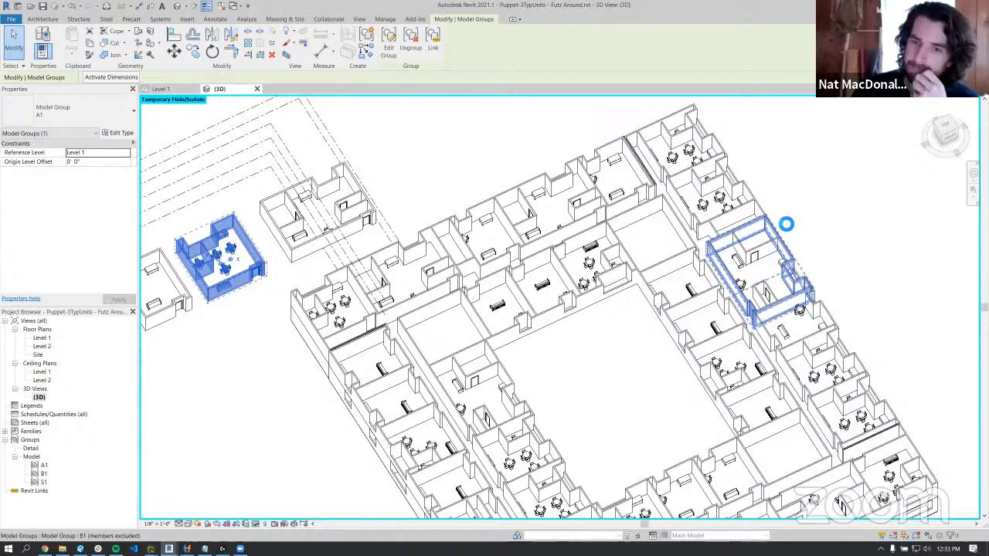
left_click(950, 132)
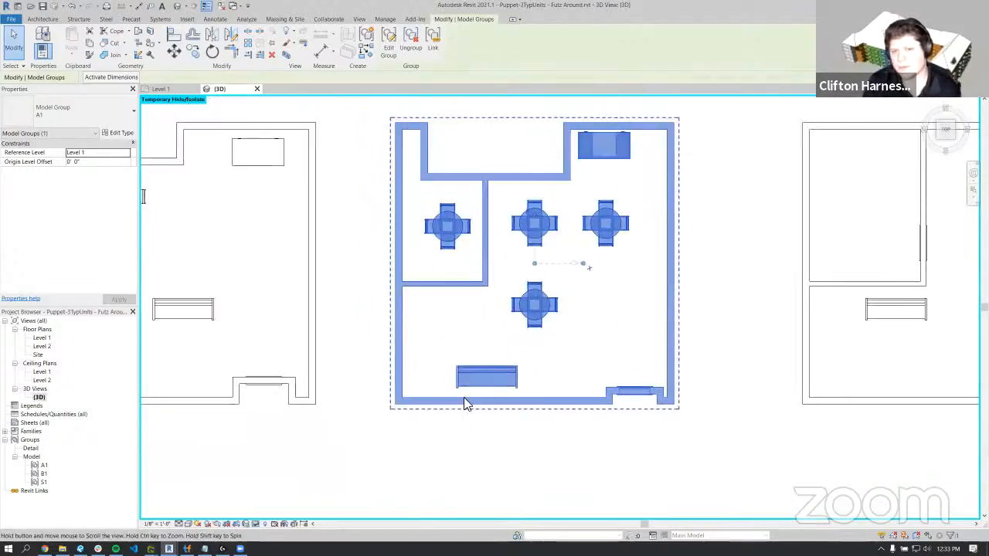
middle_click_drag(463, 397, 505, 397)
middle_click_drag(618, 463, 734, 303, "shift")
left_click(734, 303)
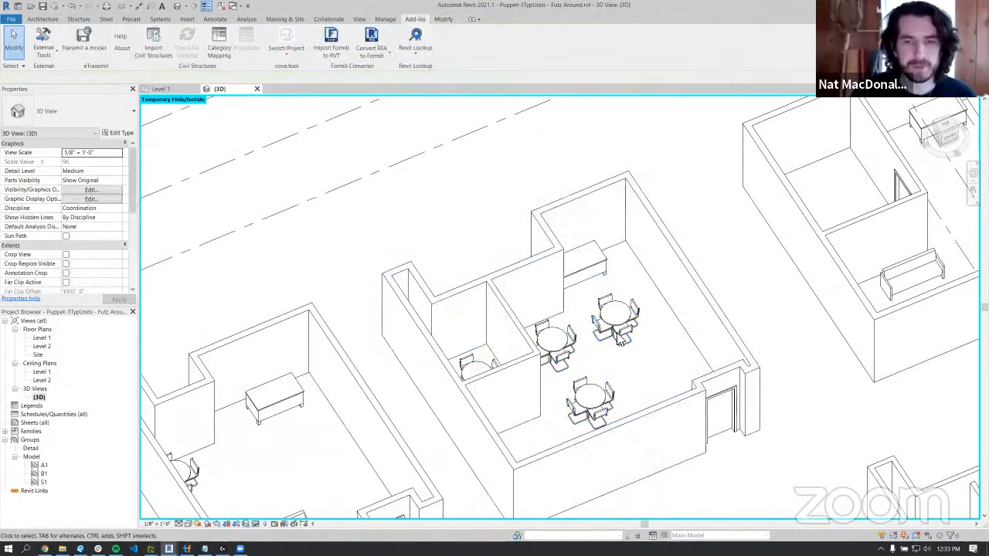
left_click(615, 337)
middle_click_drag(610, 344, 563, 303, "shift")
scroll(606, 334, "down", 4)
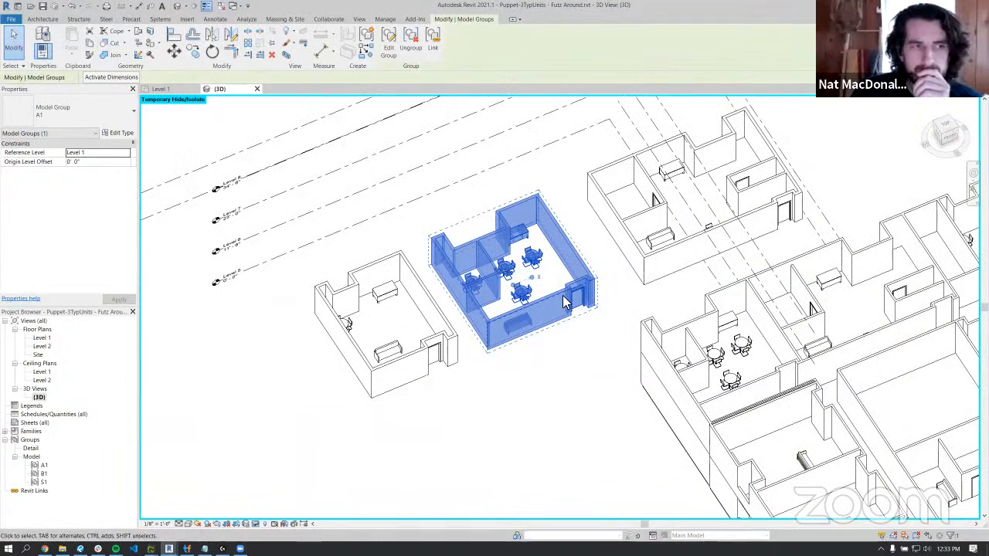
- Move the A1 model group at the building's corner out into the open space beside the typical groups and reselect it
middle_click_drag(743, 343, 666, 358)
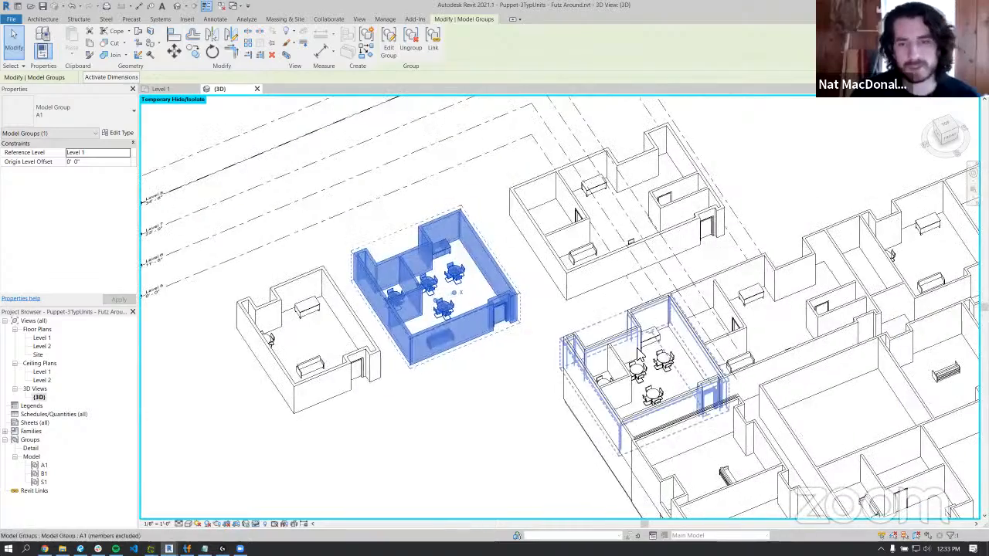
left_click(668, 357)
left_click_drag(668, 357, 519, 400)
scroll(541, 409, "up", 4)
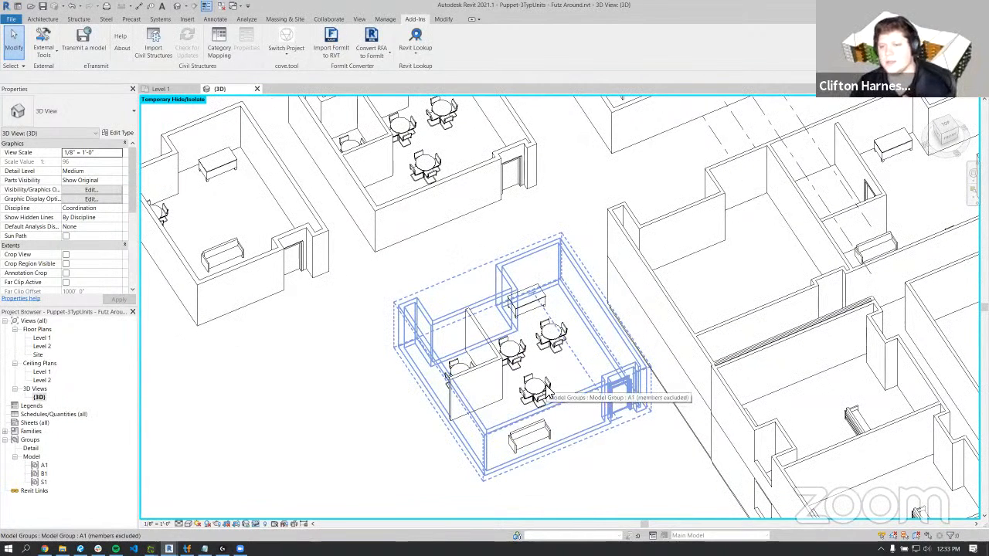
left_click(551, 392)
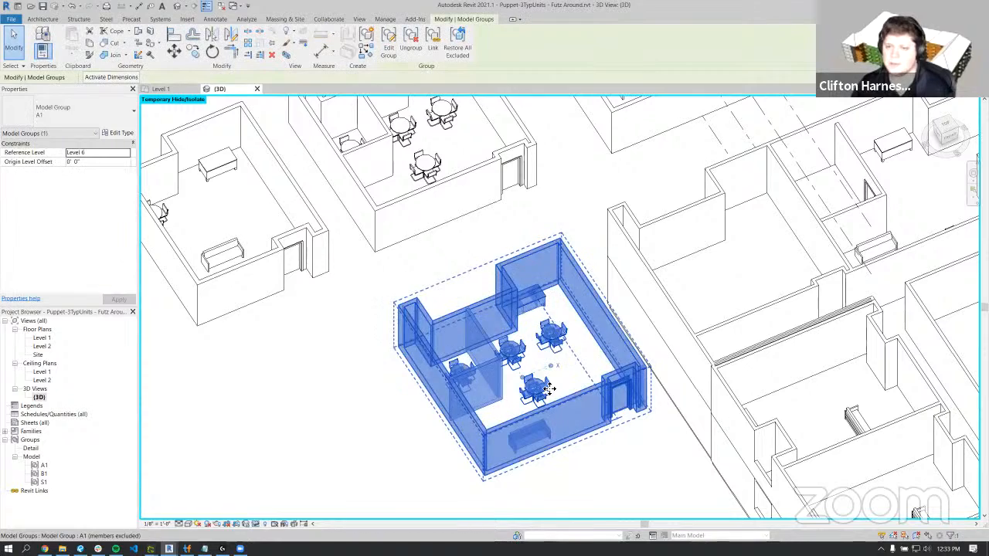
scroll(570, 392, "down", 2)
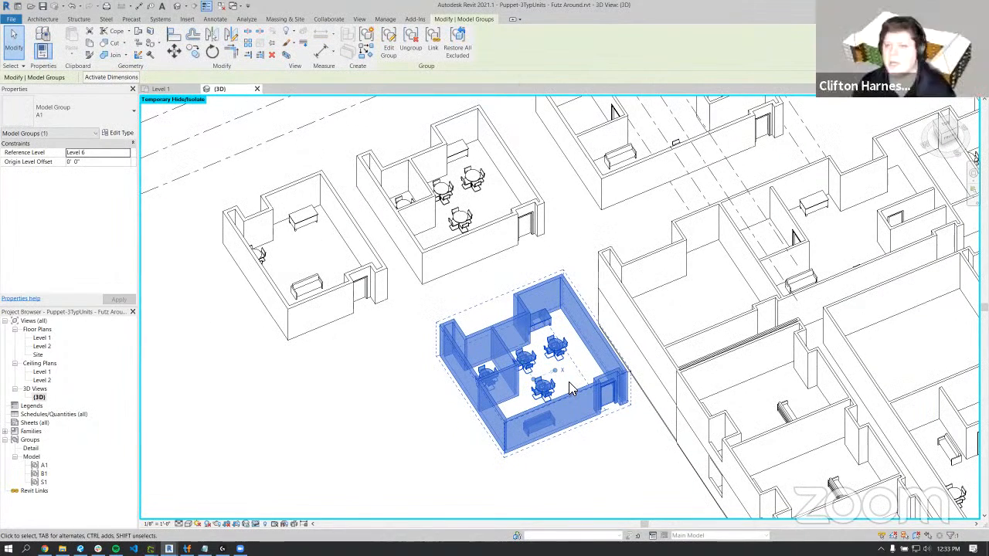
middle_click_drag(580, 394, 519, 401)
scroll(505, 391, "down", 1)
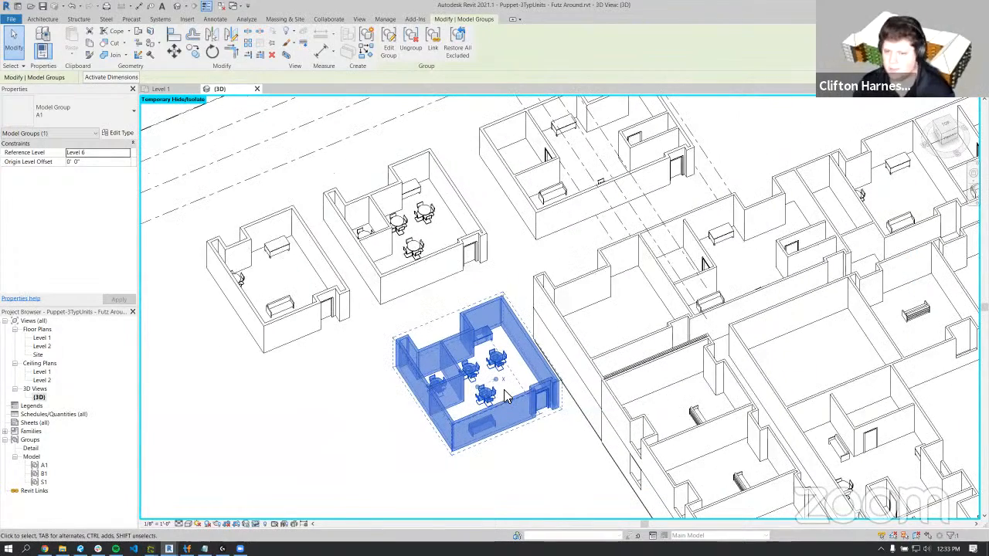
- Delete the moved-out A1 model group, and undo both the deletion and the move
key("Delete")
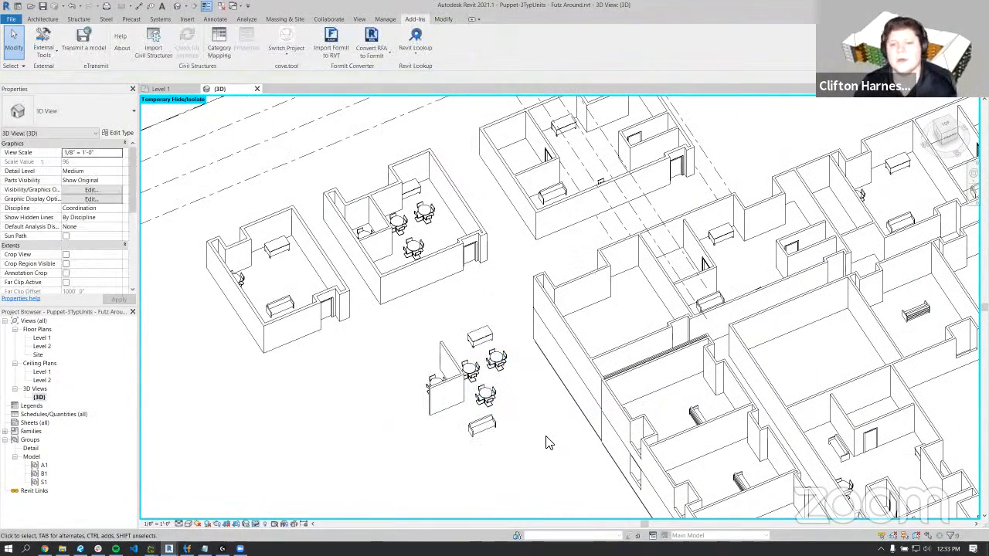
key("ctrl+z")
key("ctrl+z")
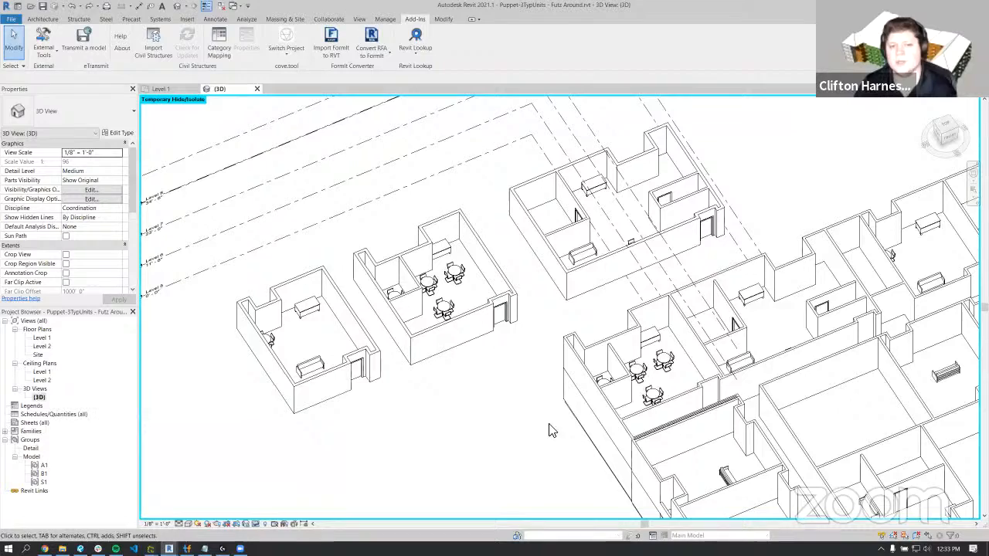
- Select the A1 group at the building's corner and check which model group types it can be swapped to, leaving it as A1
left_click(676, 373)
middle_click_drag(676, 373, 497, 407)
left_click(379, 438)
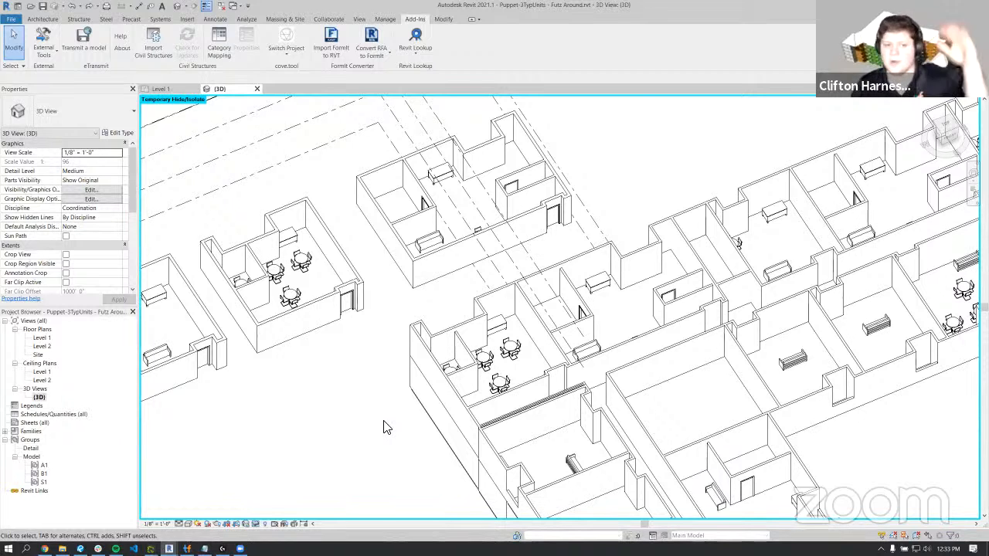
left_click(519, 354)
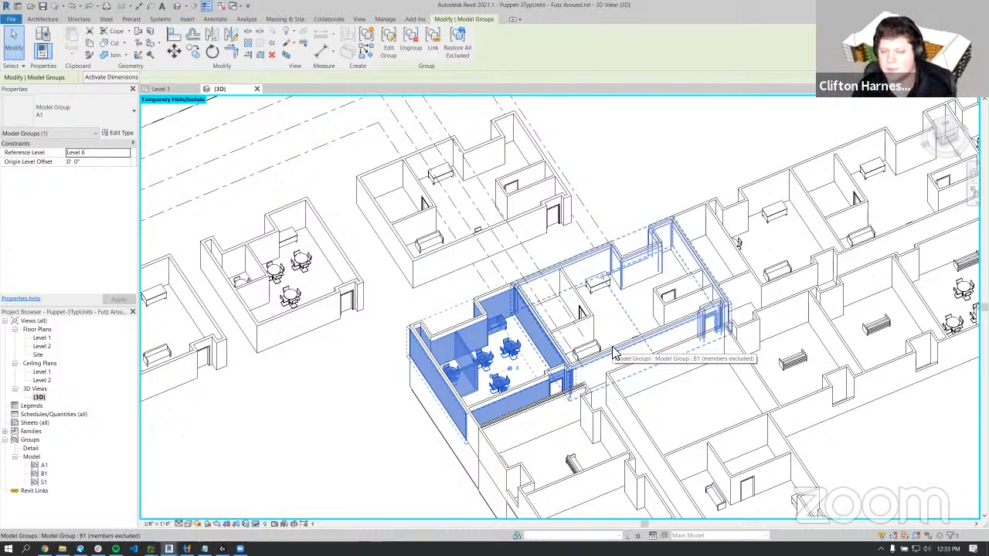
left_click(97, 111)
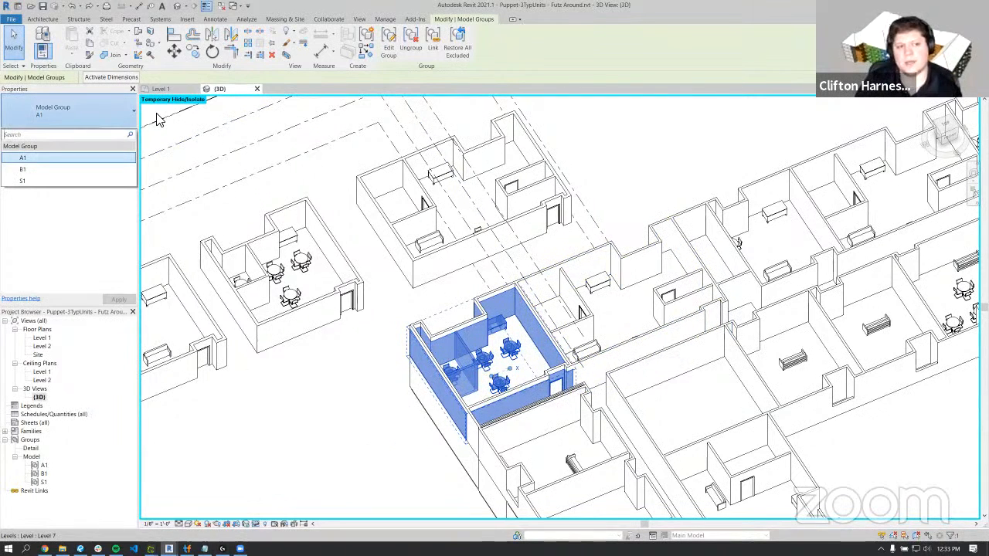
left_click(184, 189)
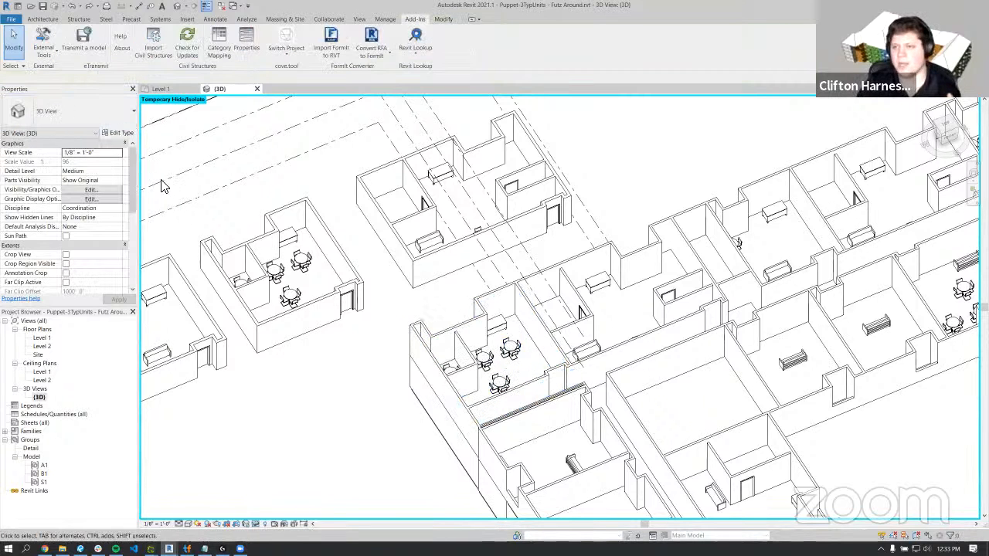
- Set the 3D view to the top orientation and select all instances of the typical A1 group in the project
left_click(489, 353)
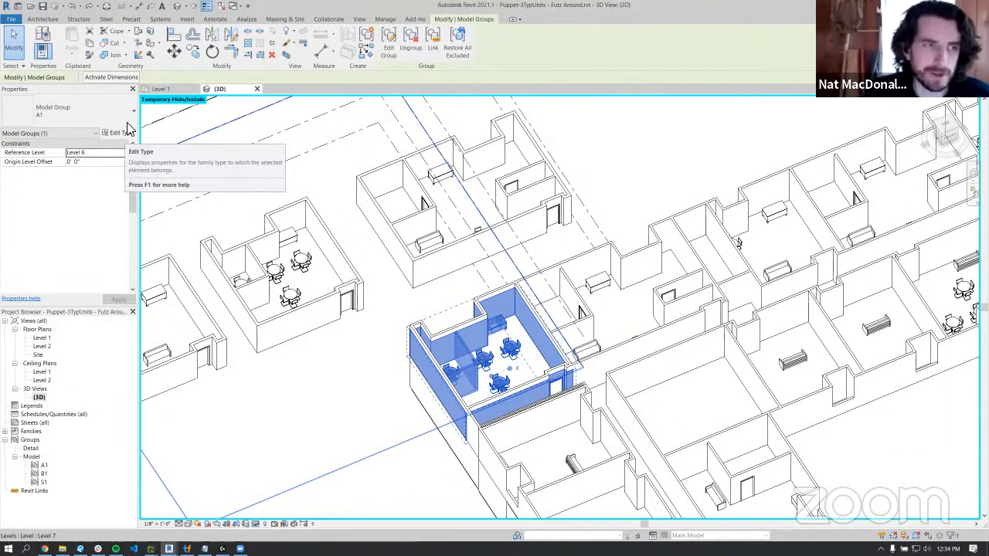
left_click(947, 128)
key("Escape")
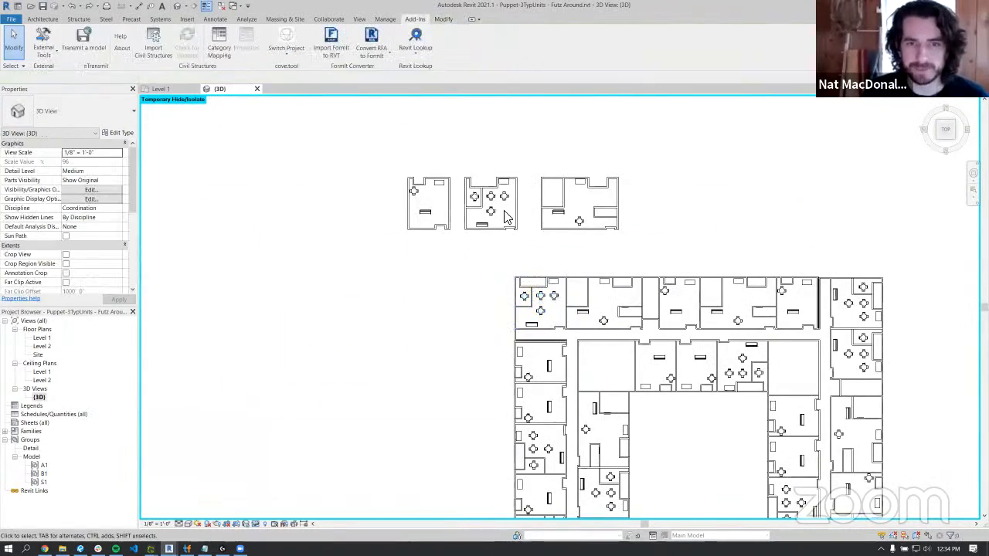
left_click(506, 218)
scroll(536, 239, "up", 2)
middle_click_drag(536, 239, 445, 205)
key("s")
key("a")
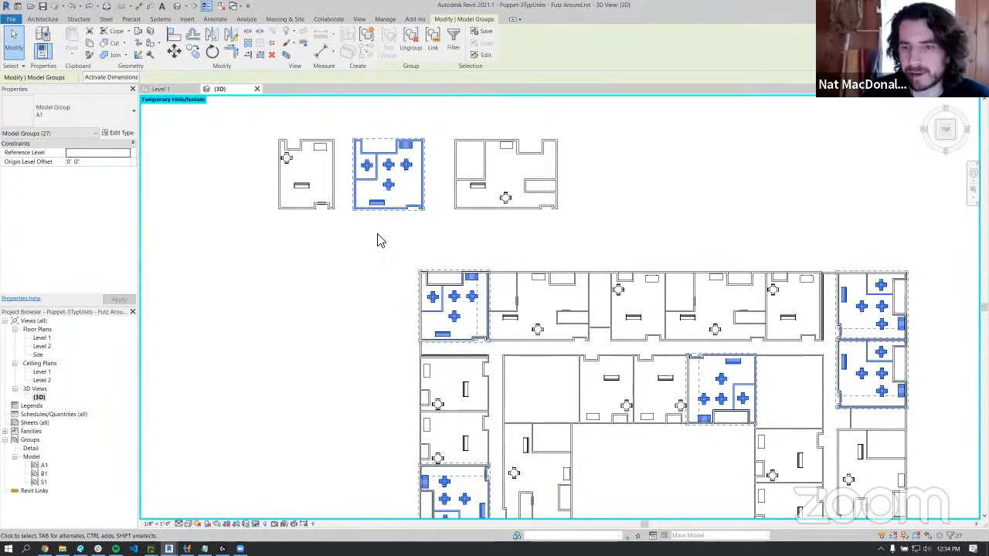
- Examine where the selected A1 instances sit across the building and the typical groups, and clear the selection
scroll(380, 228, "down", 2)
middle_click_drag(399, 203, 415, 67)
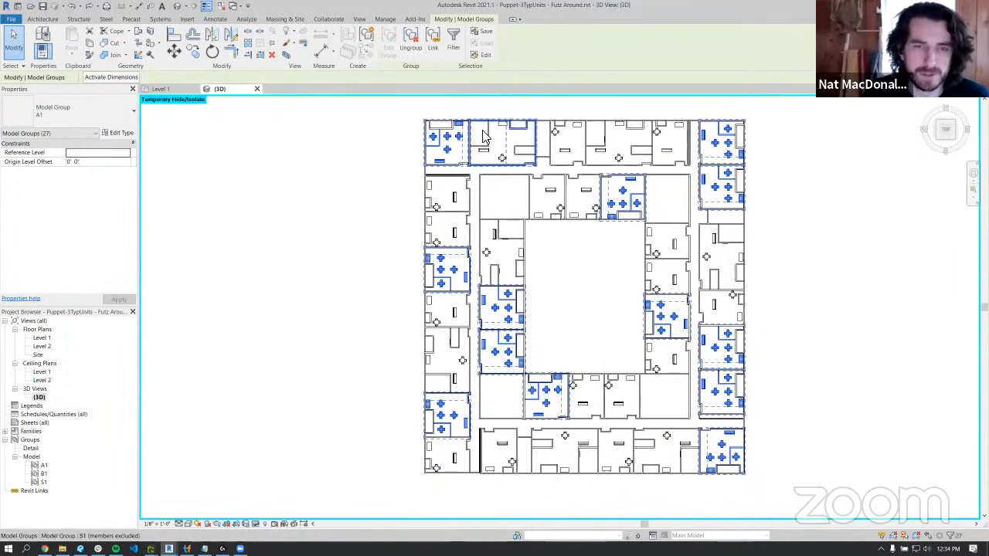
middle_click_drag(525, 241, 587, 447)
scroll(478, 263, "up", 2)
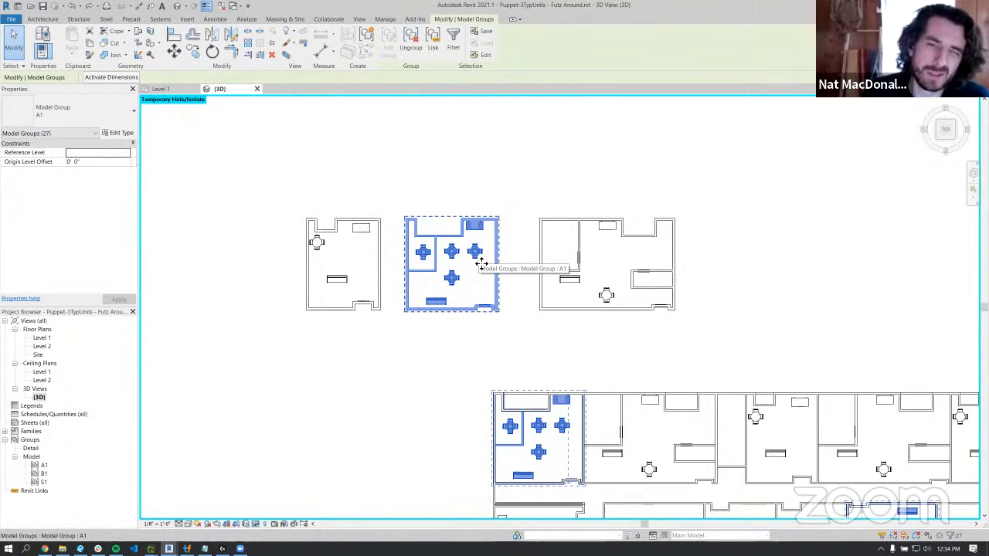
left_click(574, 360)
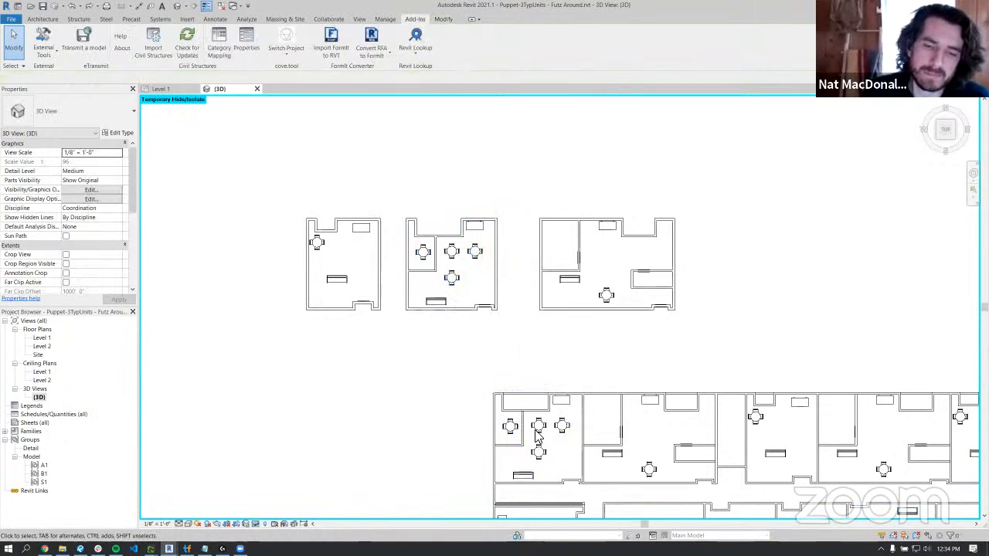
- Open the type properties of the A1 group at the building's corner and close them unchanged
left_click(535, 427)
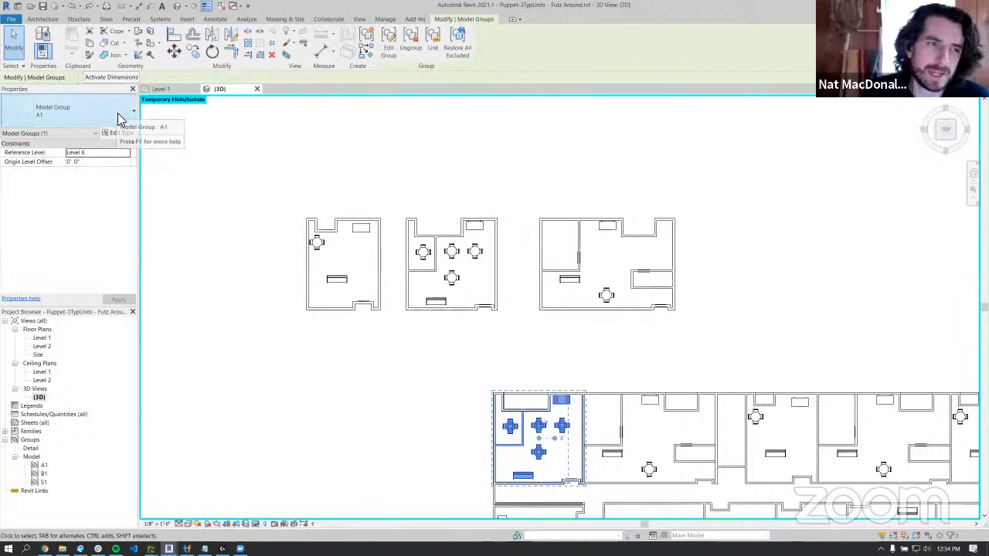
left_click(126, 134)
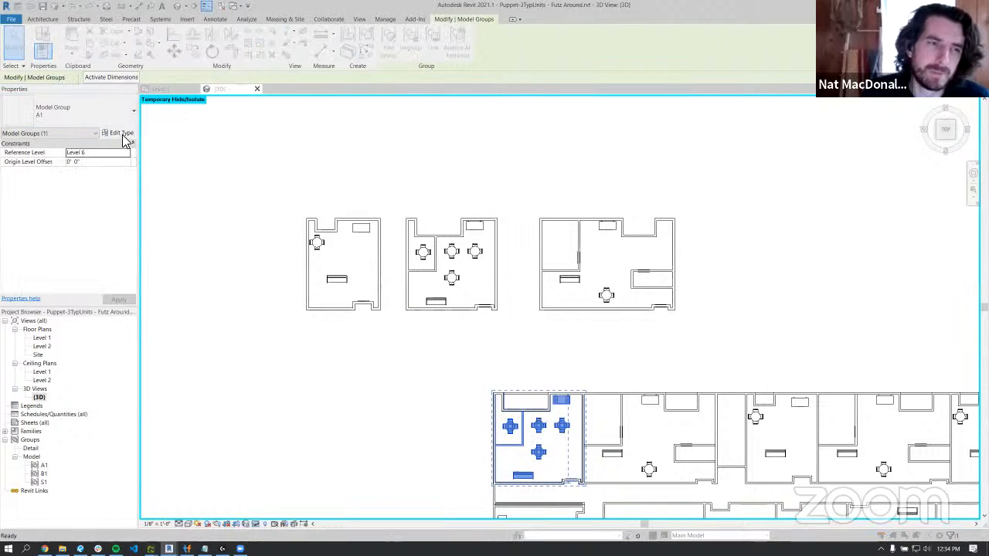
left_click(759, 116)
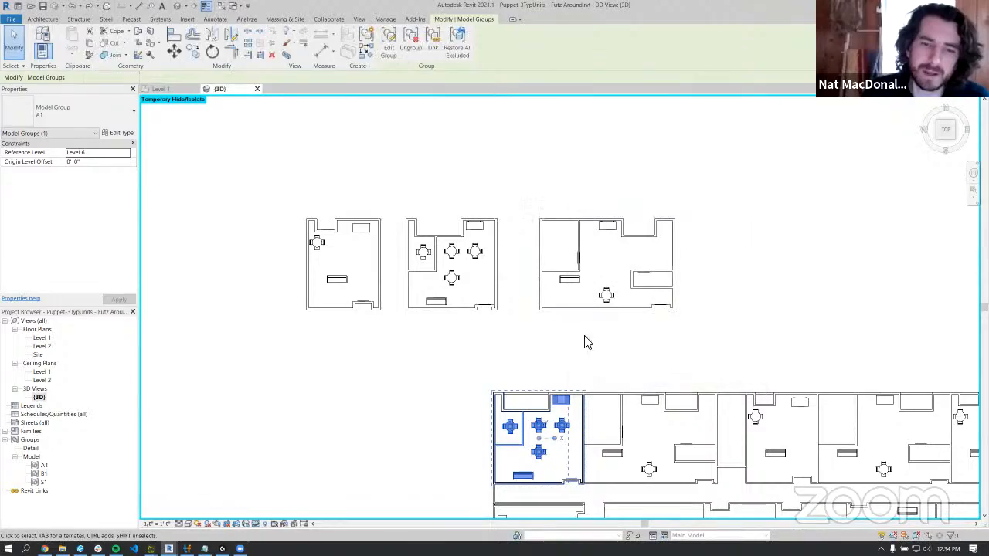
- Examine the furnished building and the typical groups beside it from above and from angled 3D views, clearing the selection
left_click(585, 379)
middle_click_drag(568, 377, 381, 234)
left_click(386, 255)
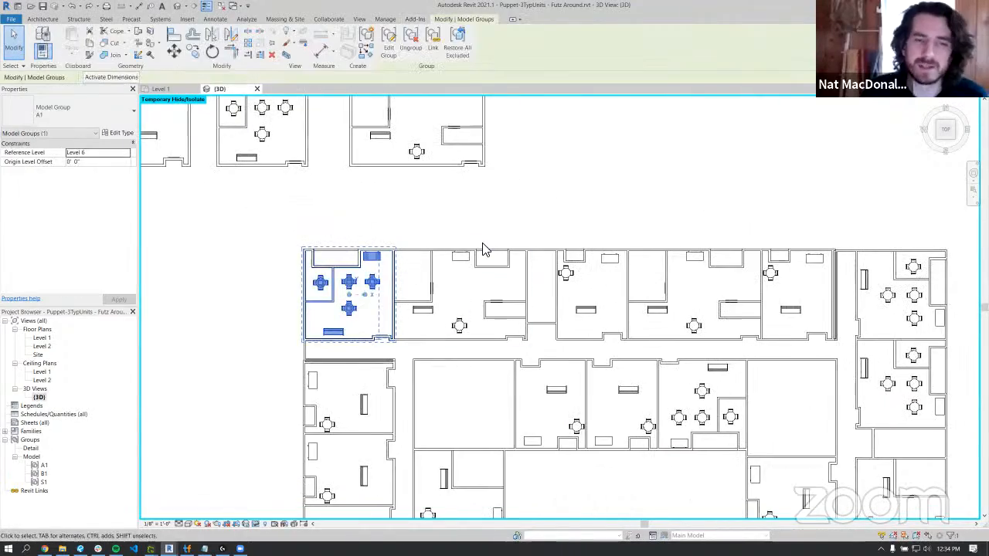
middle_click_drag(489, 341, 557, 222, "shift")
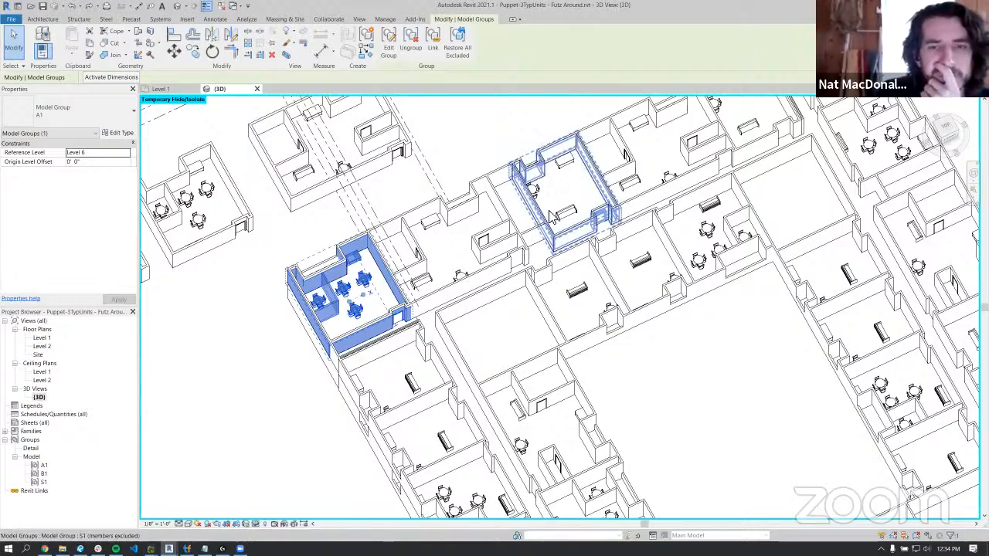
left_click(461, 150)
middle_click_drag(491, 218, 528, 207, "shift")
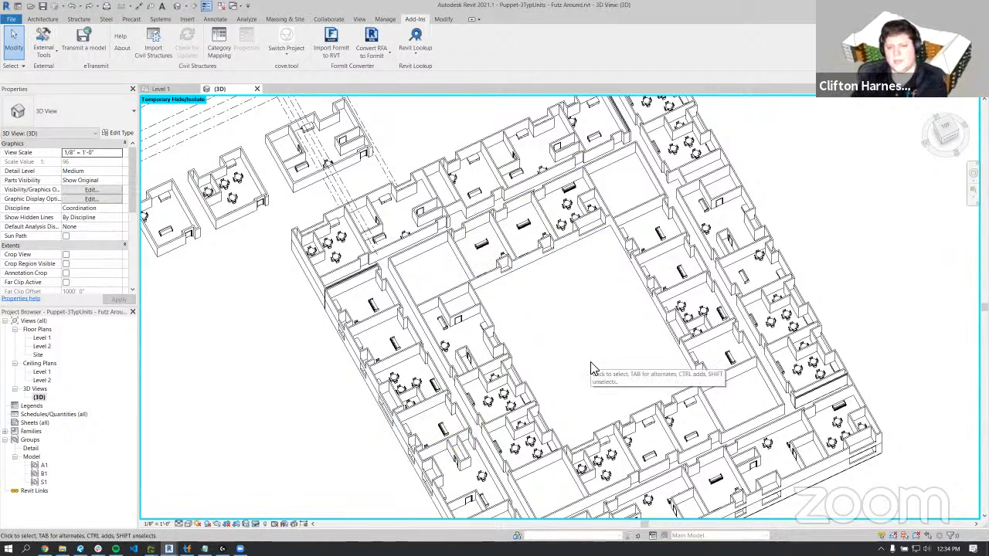
middle_click_drag(607, 344, 519, 447, "shift")
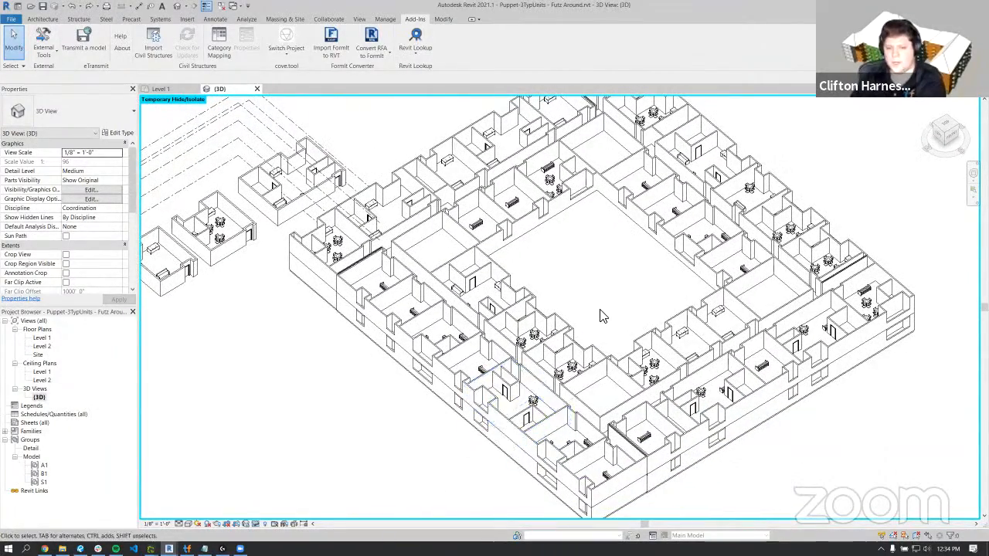
scroll(602, 312, "down", 2)
middle_click_drag(602, 311, 600, 346)
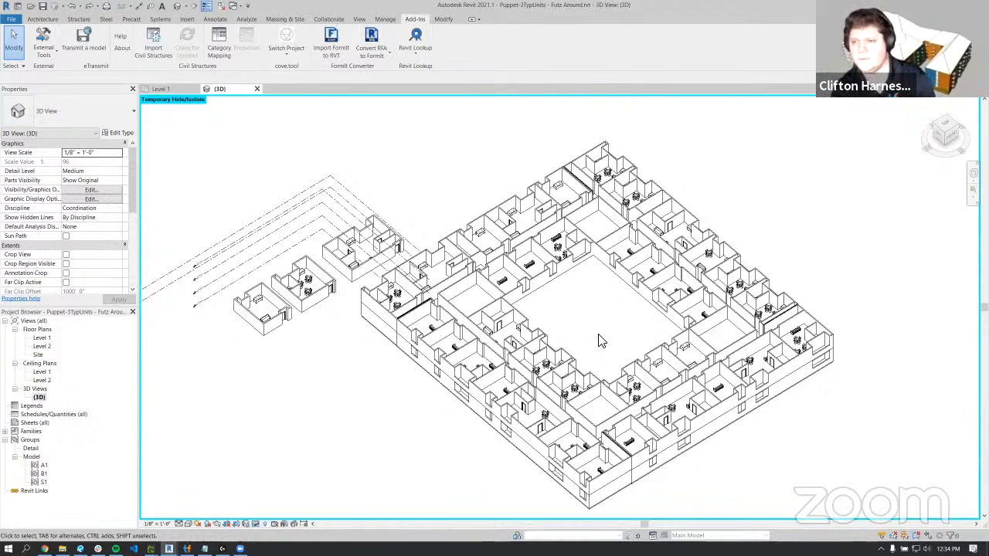
- Switch to TestFit and open the unit database editor
left_click(186, 548)
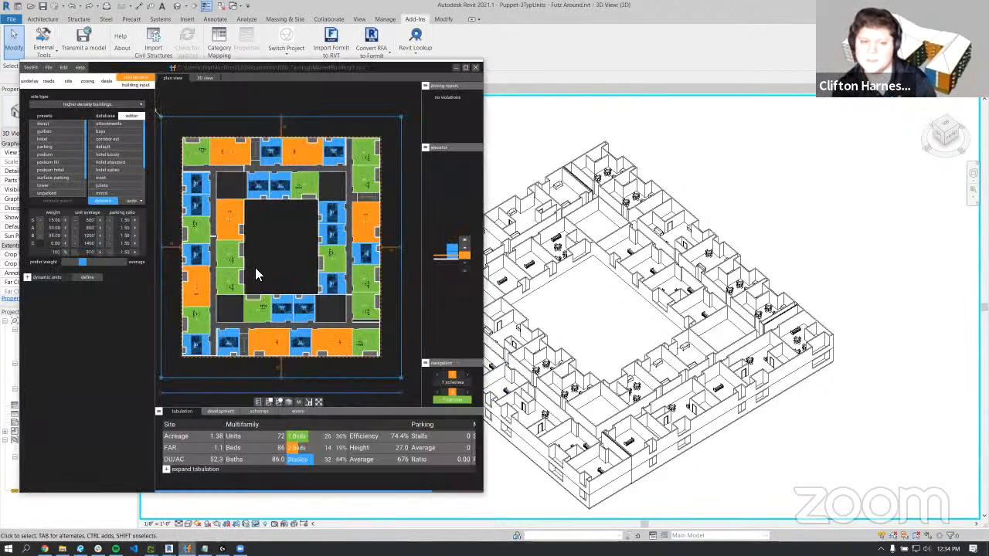
left_click(129, 116)
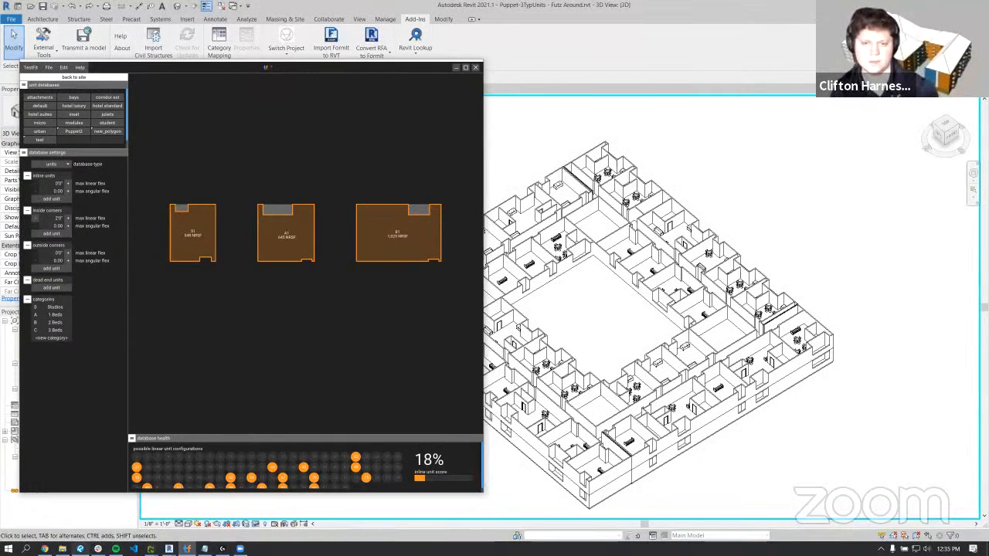
- Switch to File Explorer, locate the Puppet2.kop unit database file in the units folder, and minimize the window
mouse_move(62, 548)
left_click(65, 511)
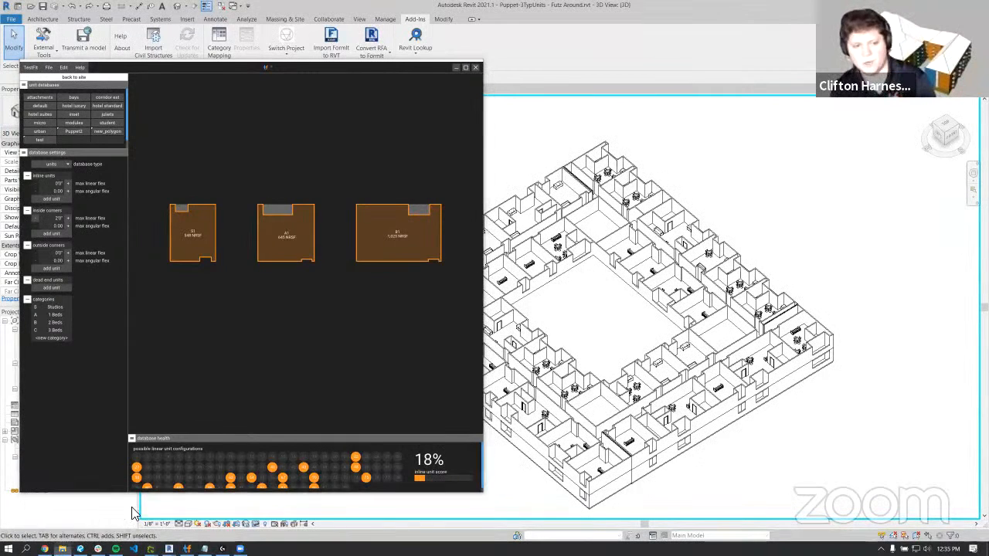
left_click(637, 279)
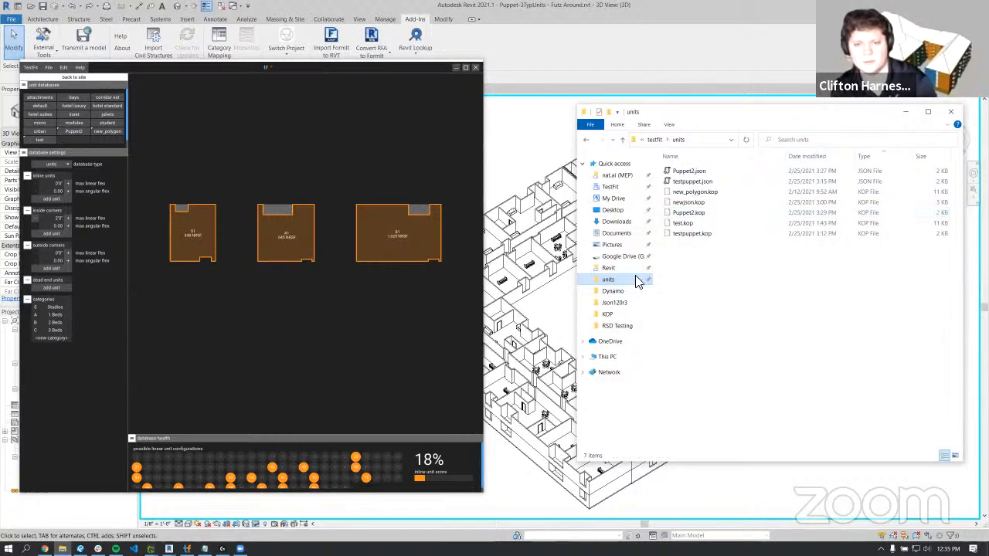
left_click(698, 222)
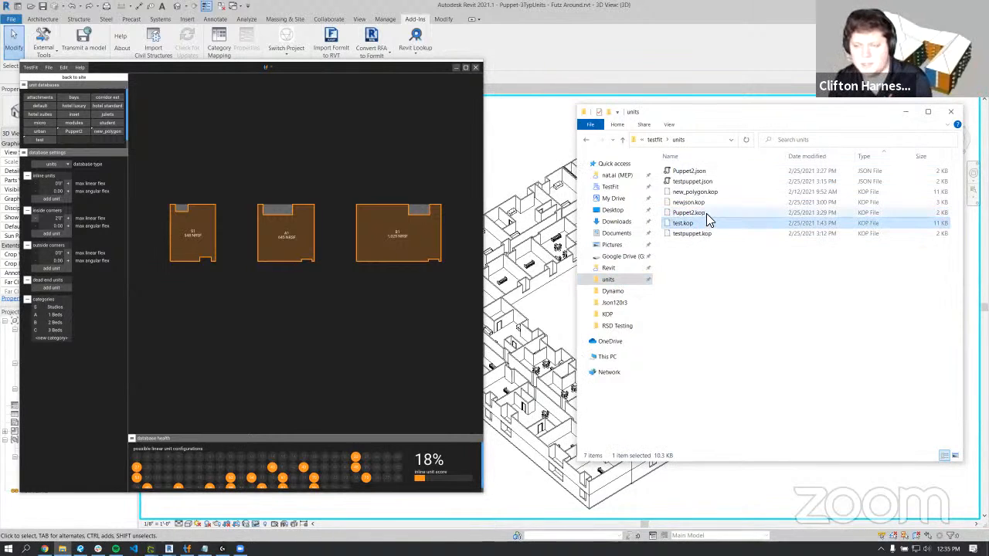
left_click(708, 213)
left_click(905, 112)
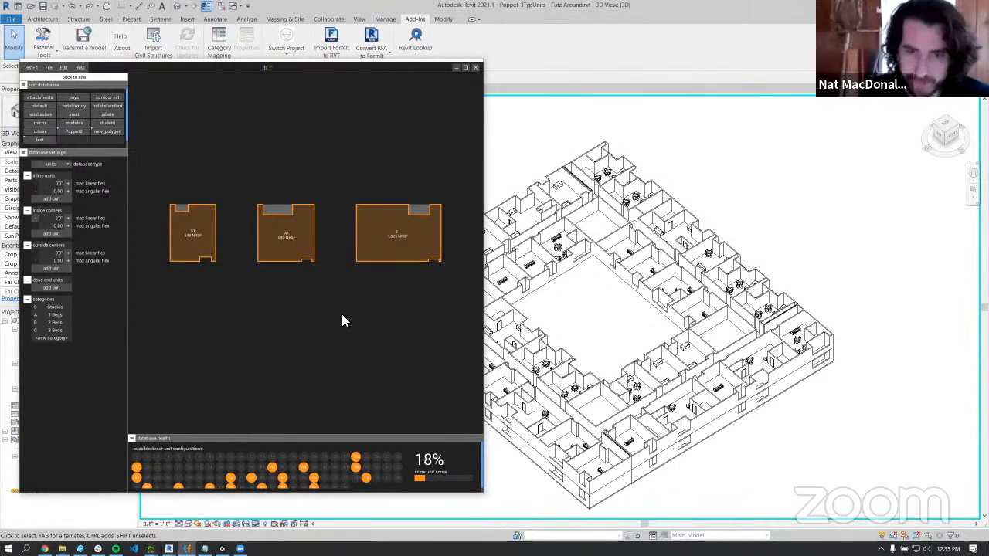
- Switch back to Revit and inspect the three typical unit groups up close from the top
left_click(697, 142)
left_click(936, 132)
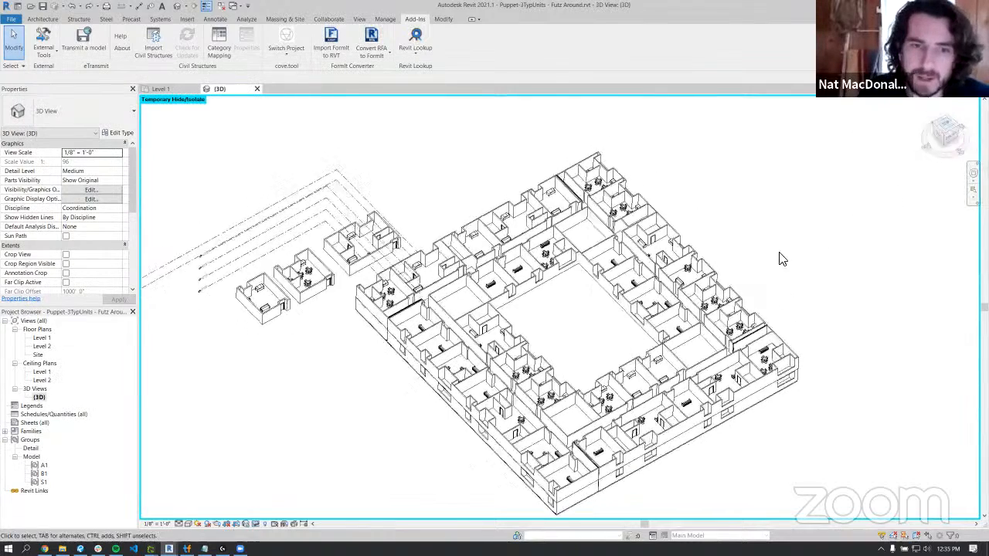
scroll(433, 297, "up", 5)
middle_click_drag(500, 202, 526, 494)
scroll(460, 373, "up", 5)
middle_click_drag(473, 378, 556, 244)
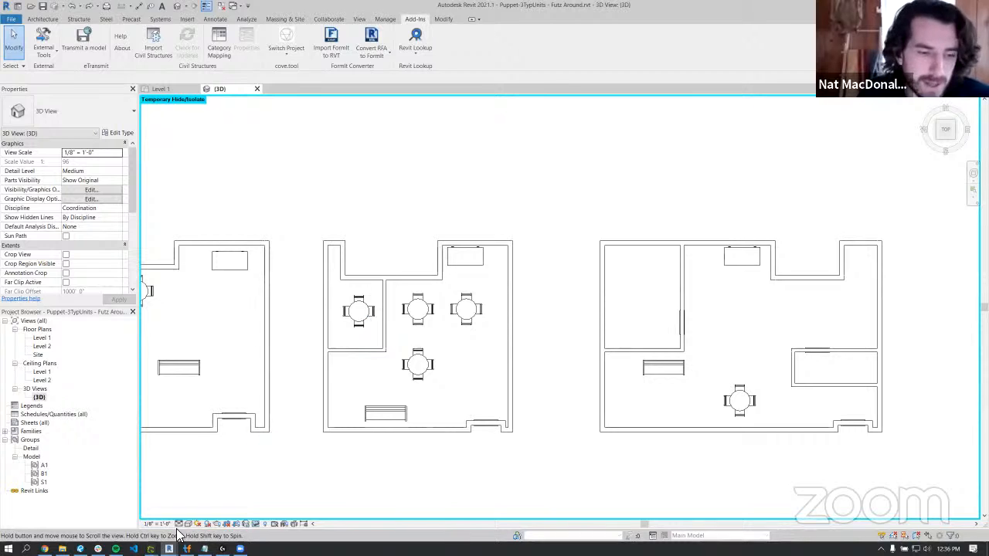
- Switch to TestFit, return from the unit database editor to the site plan, and widen the window
key("alt+Tab")
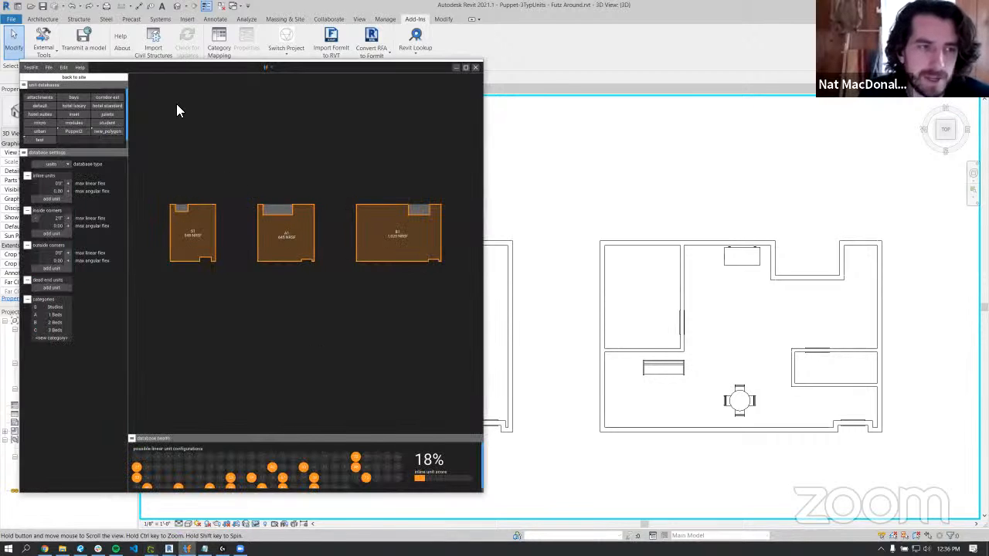
left_click(91, 76)
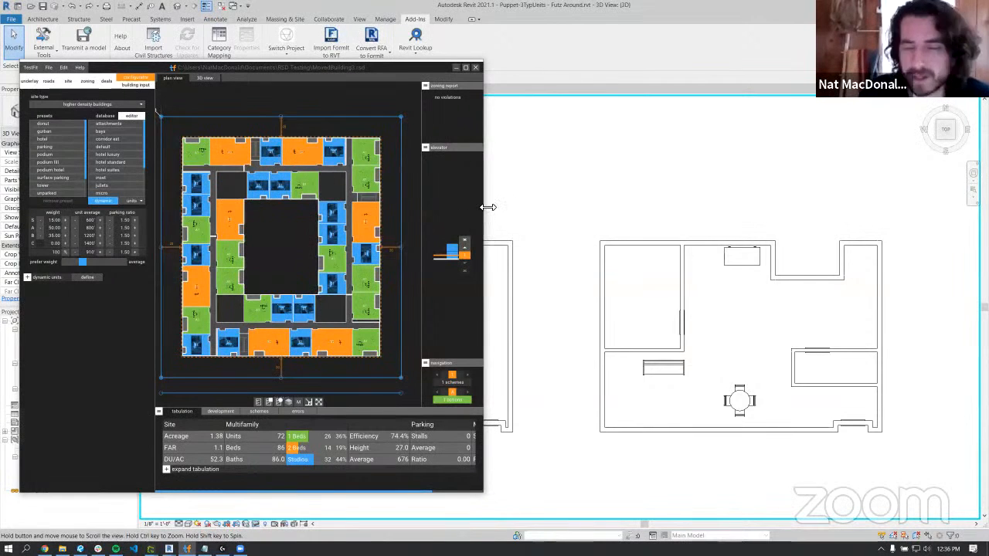
left_click_drag(484, 207, 700, 214)
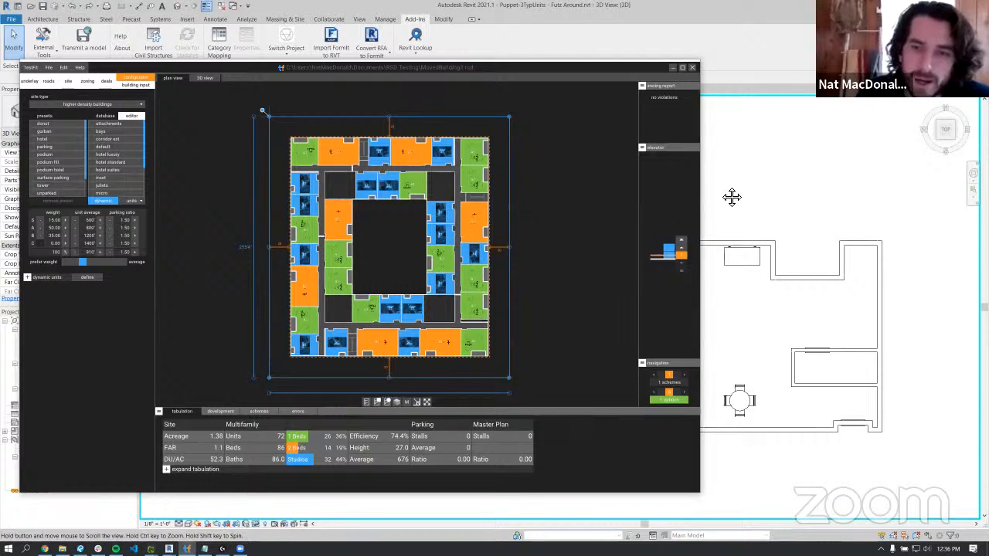
- Return to Revit and compare the typical unit groups with the placed units around the courtyard in the top view
middle_click_drag(732, 197, 521, 240)
scroll(653, 211, "down", 3)
middle_click_drag(614, 255, 534, 240)
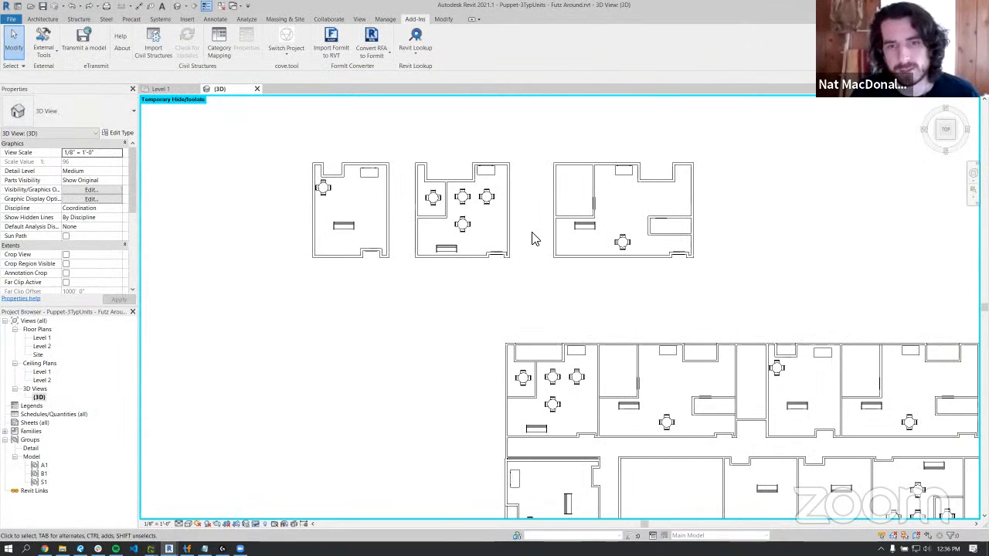
scroll(535, 240, "down", 1)
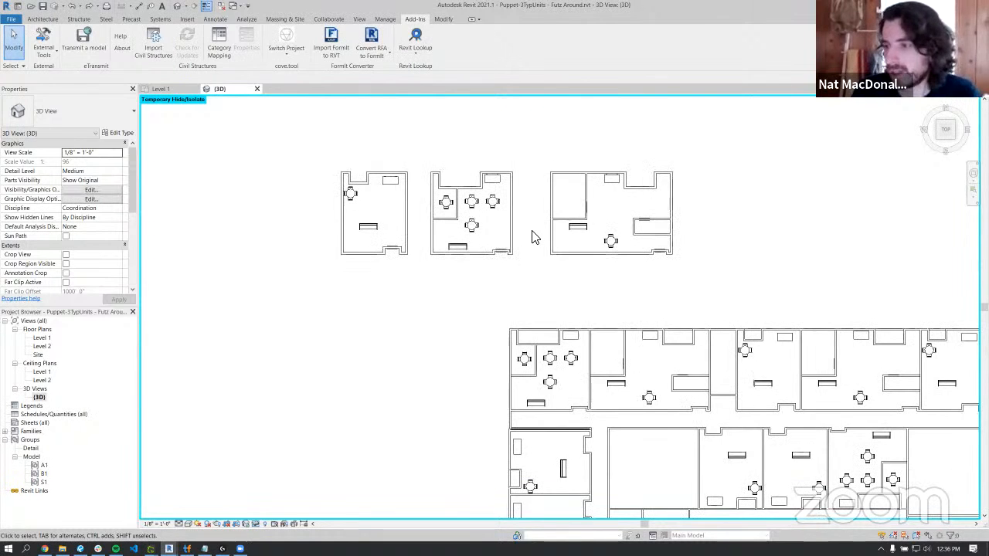
scroll(533, 232, "down", 3)
middle_click_drag(726, 327, 504, 190)
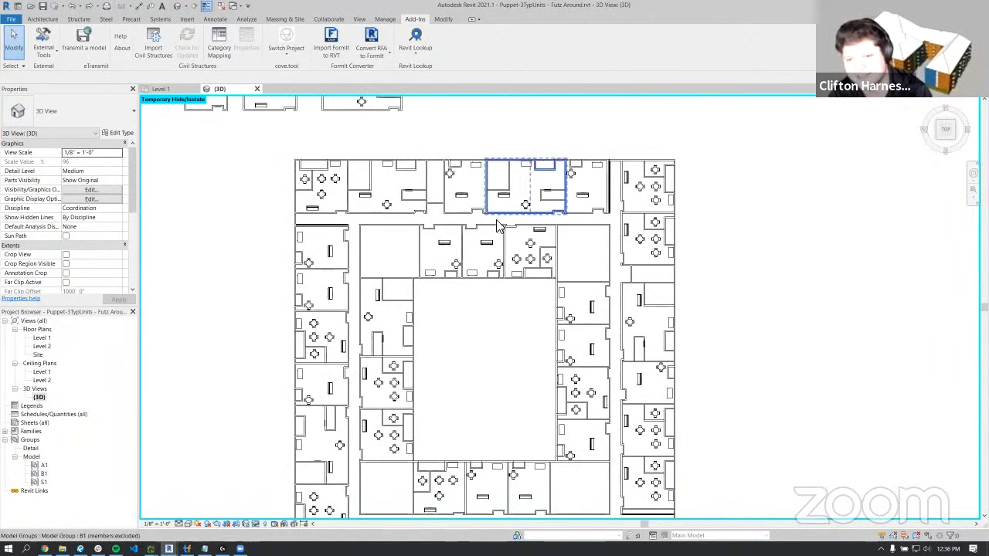
middle_click_drag(512, 280, 540, 208)
- Select the A1 group along the courtyard's east side and examine it in an angled 3D view of the building
left_click(618, 318)
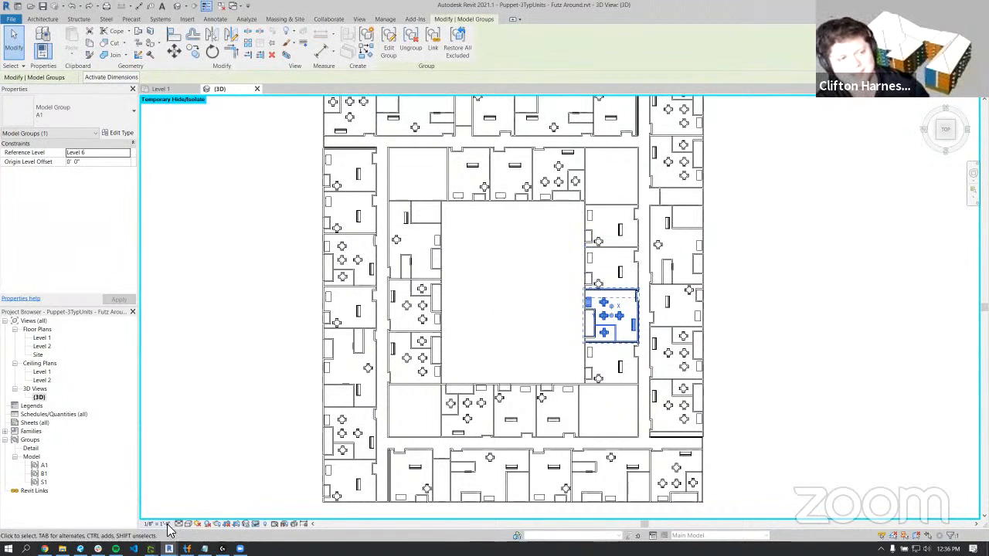
mouse_move(44, 549)
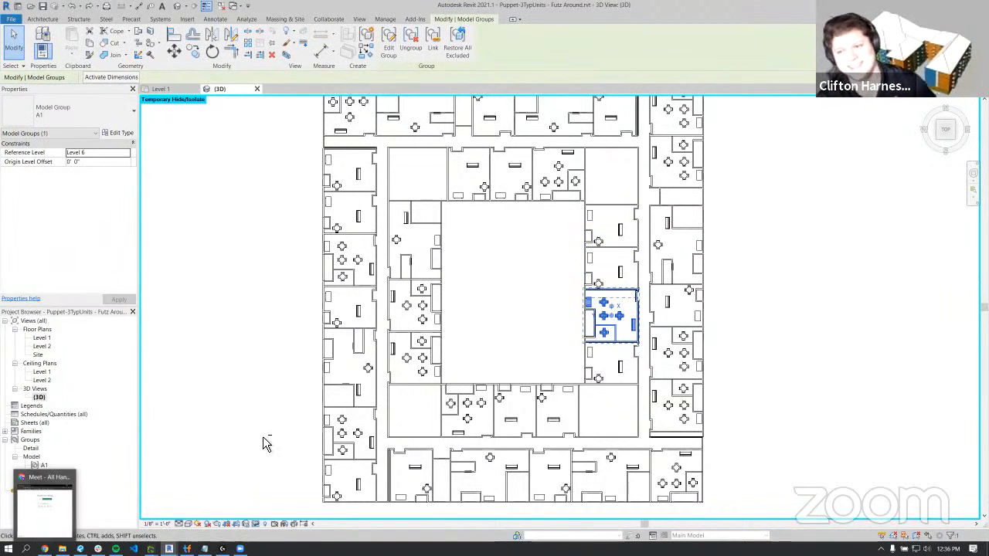
middle_click_drag(262, 444, 516, 258, "shift")
scroll(466, 347, "up", 3)
scroll(457, 319, "down", 2)
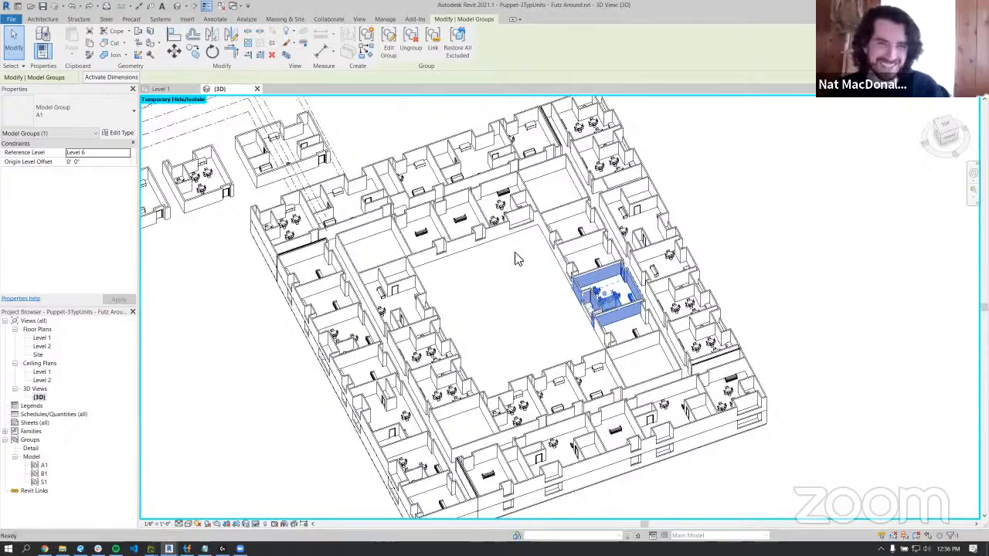
- Clear the A1 group selection, and inspect the exterior wall and the Level 6 floor at the building's southwest corner
left_click(498, 328)
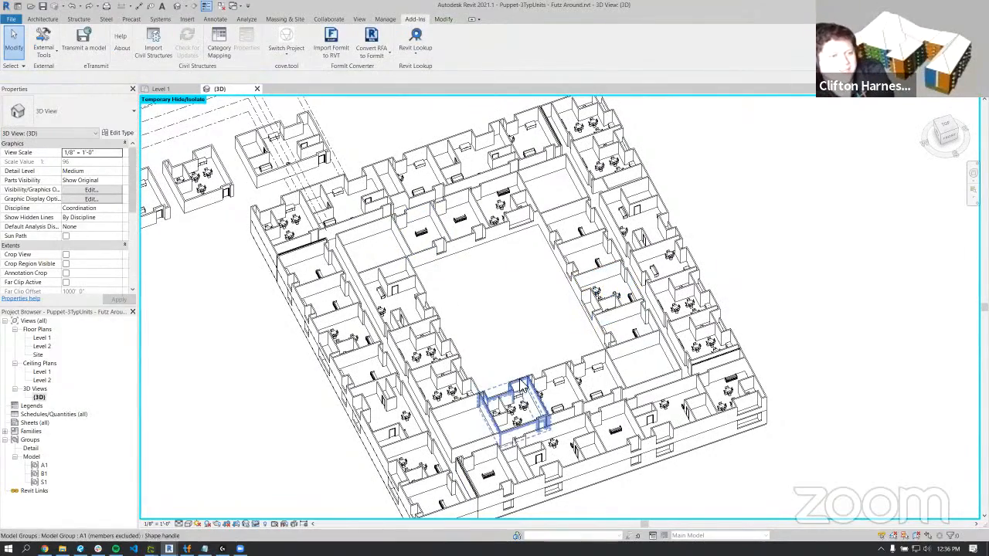
middle_click_drag(468, 430, 510, 482, "shift")
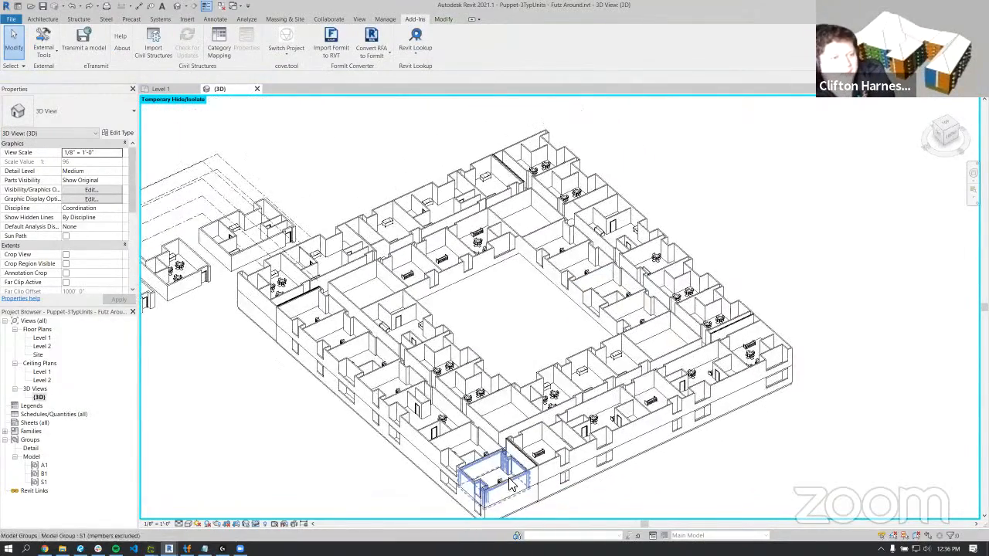
key("Tab")
left_click(531, 477)
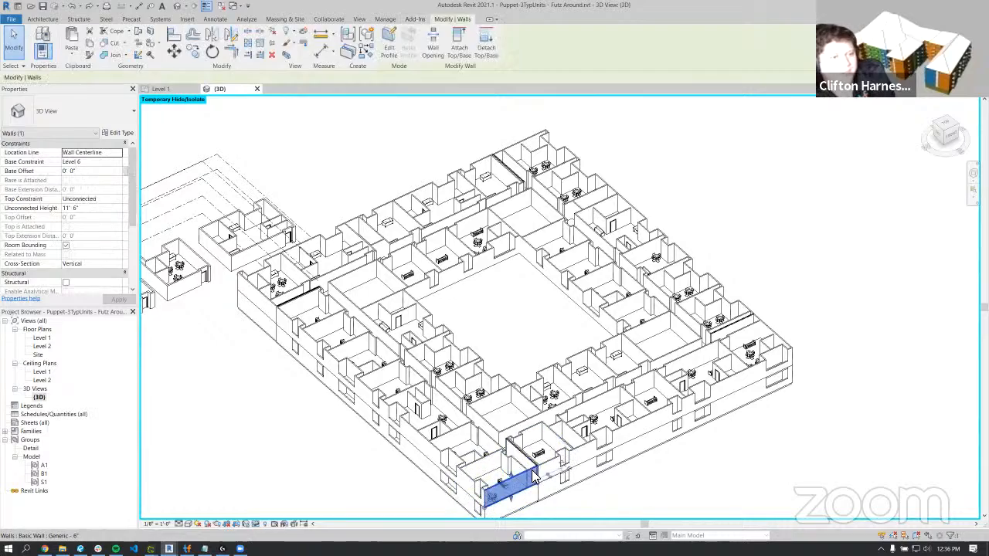
key("Escape")
scroll(533, 479, "up", 4)
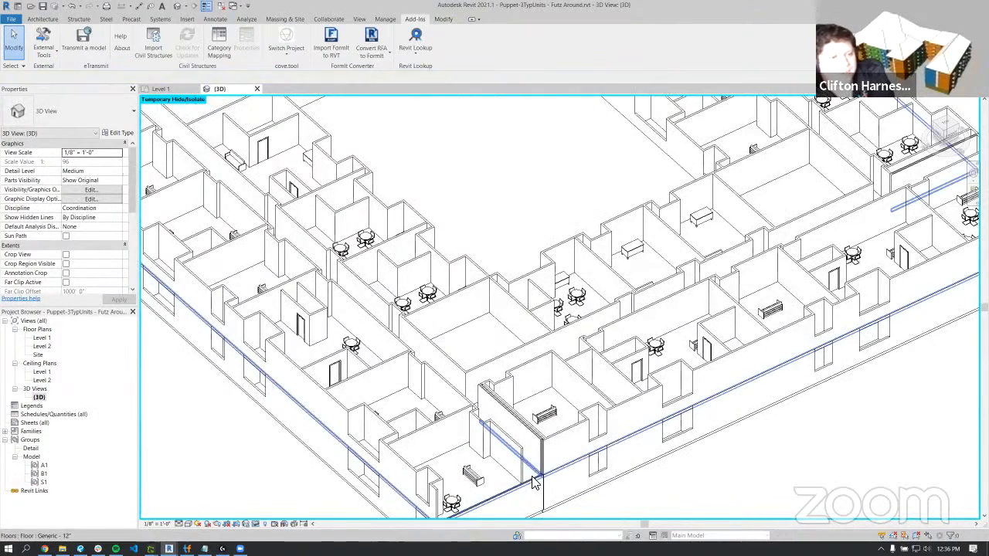
left_click(532, 482)
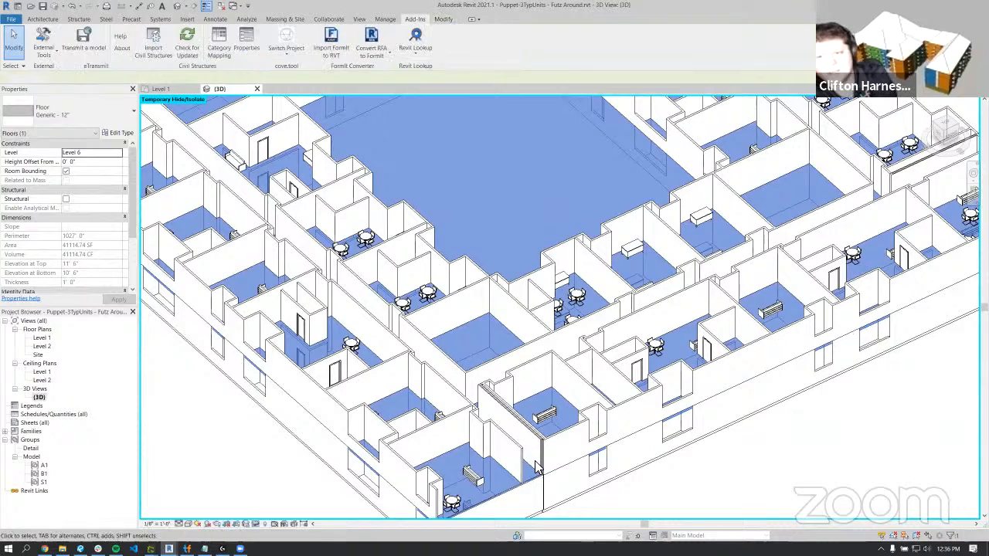
key("Escape")
scroll(537, 468, "down", 5)
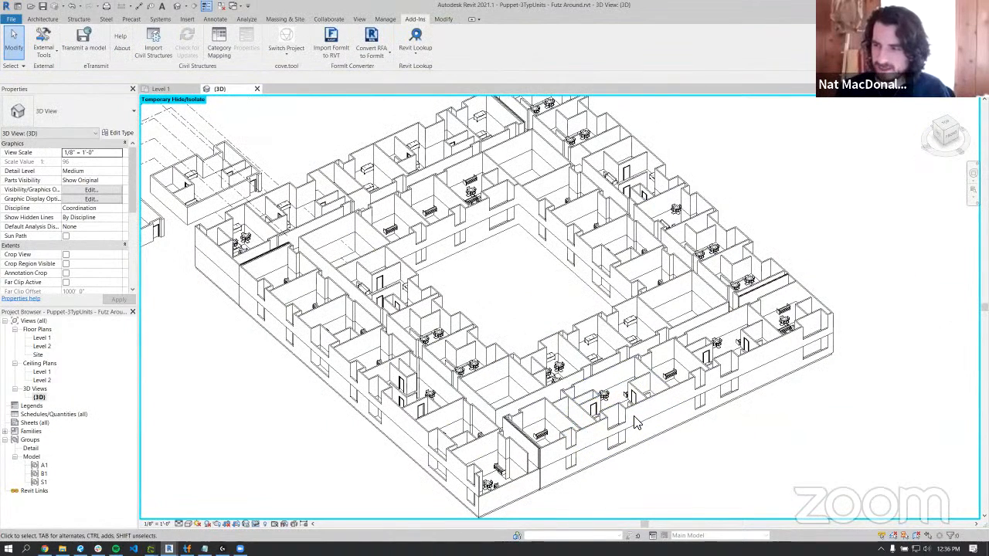
- Select the Level 1 S1 group on the courtyard's east side and examine it in an angled view and from the top
middle_click_drag(663, 363, 510, 180, "shift")
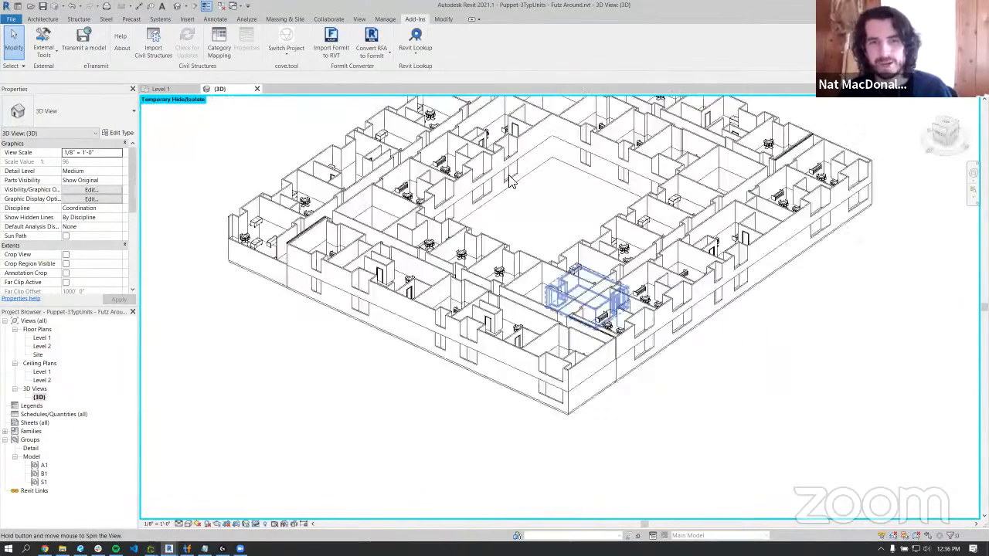
scroll(570, 189, "up", 3)
middle_click_drag(584, 270, 590, 223, "shift")
left_click(590, 224)
middle_click_drag(614, 335, 638, 465)
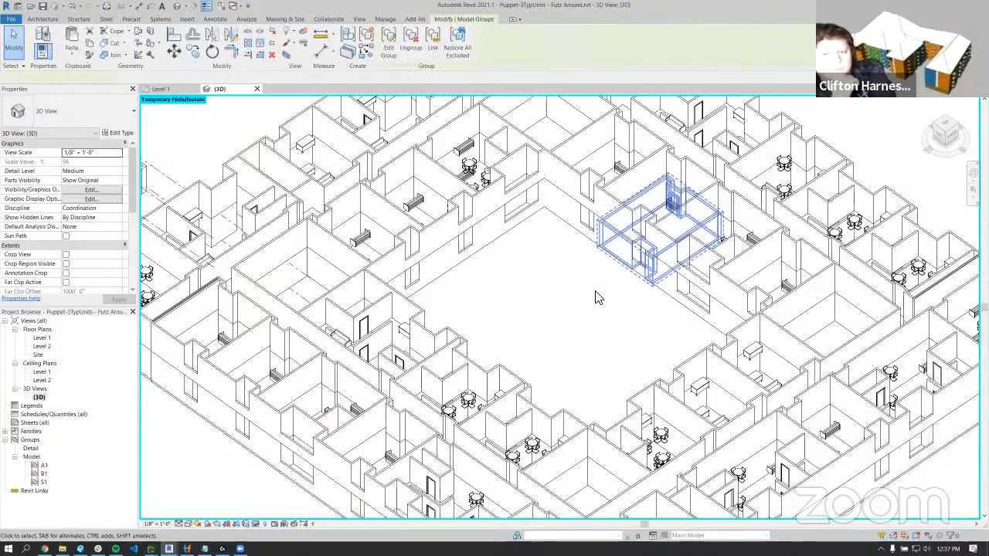
scroll(596, 292, "down", 3)
middle_click_drag(613, 314, 613, 346, "shift")
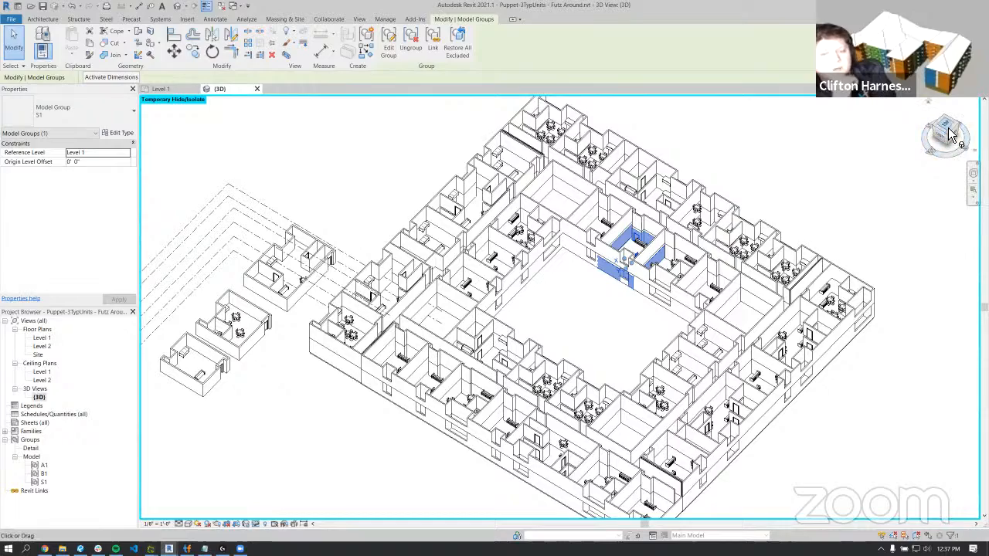
left_click(951, 135)
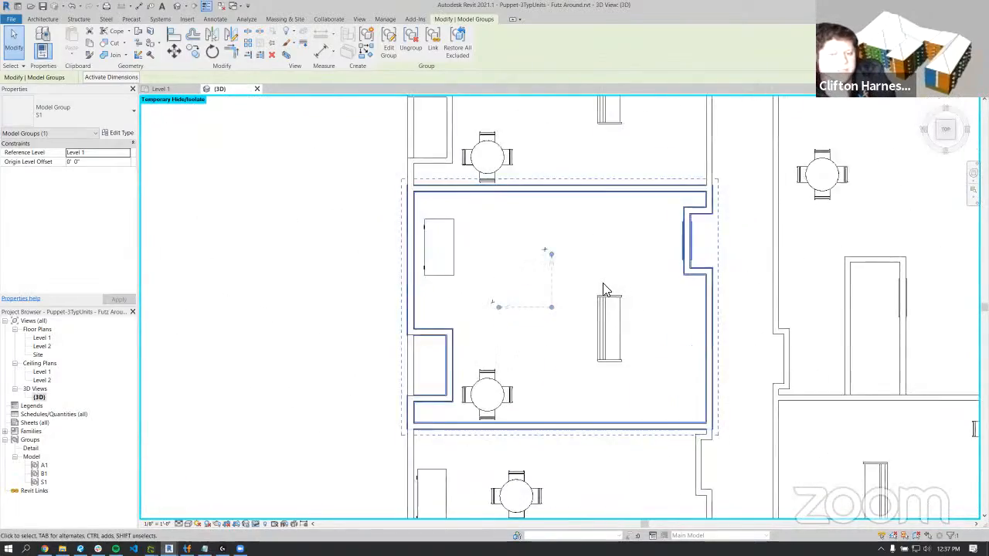
left_click(488, 275)
- In the top view, compare the S1 group north of the courtyard and the northwest-corner A1 group with the typical units
scroll(487, 275, "down", 3)
middle_click_drag(452, 285, 593, 294)
middle_click_drag(545, 264, 611, 386)
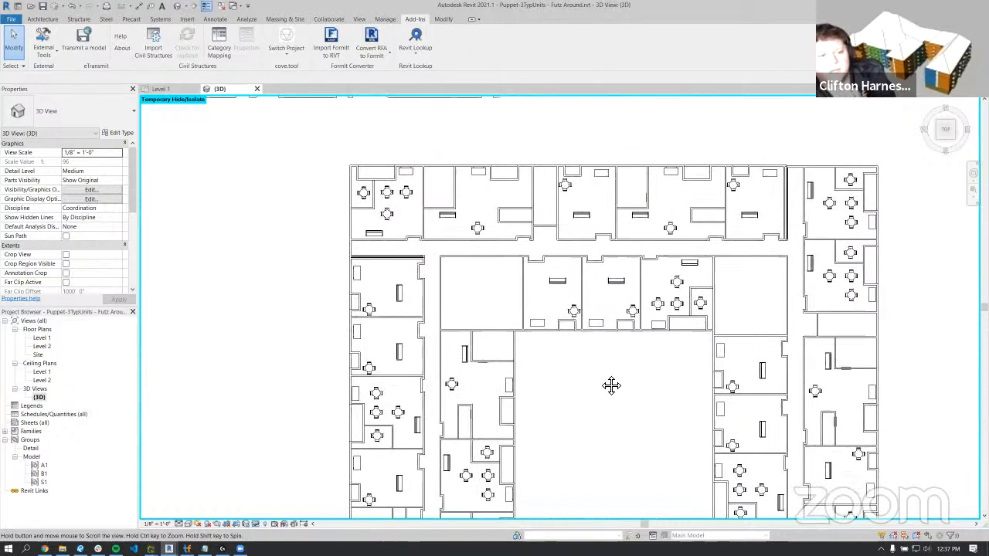
left_click(577, 323)
middle_click_drag(584, 322, 620, 394)
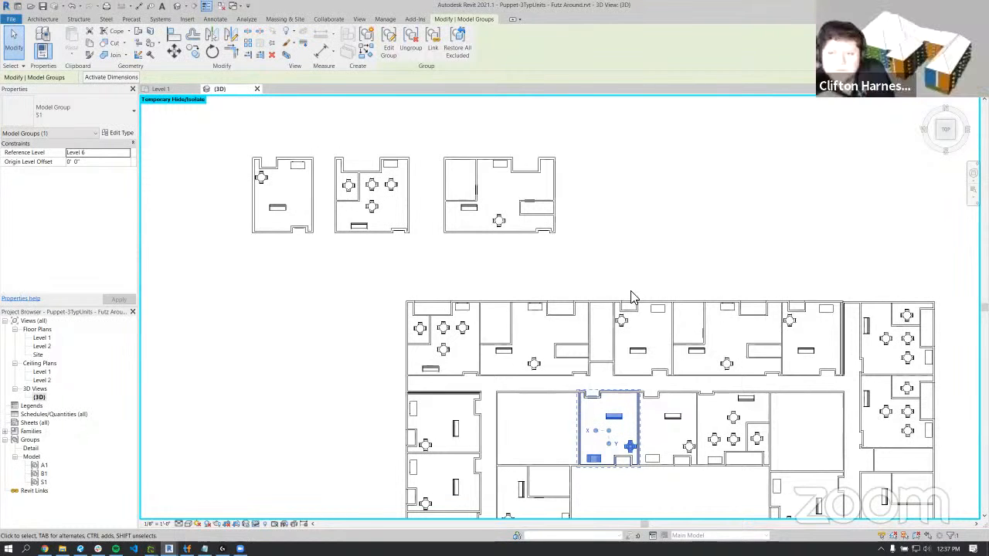
middle_click_drag(633, 280, 551, 225)
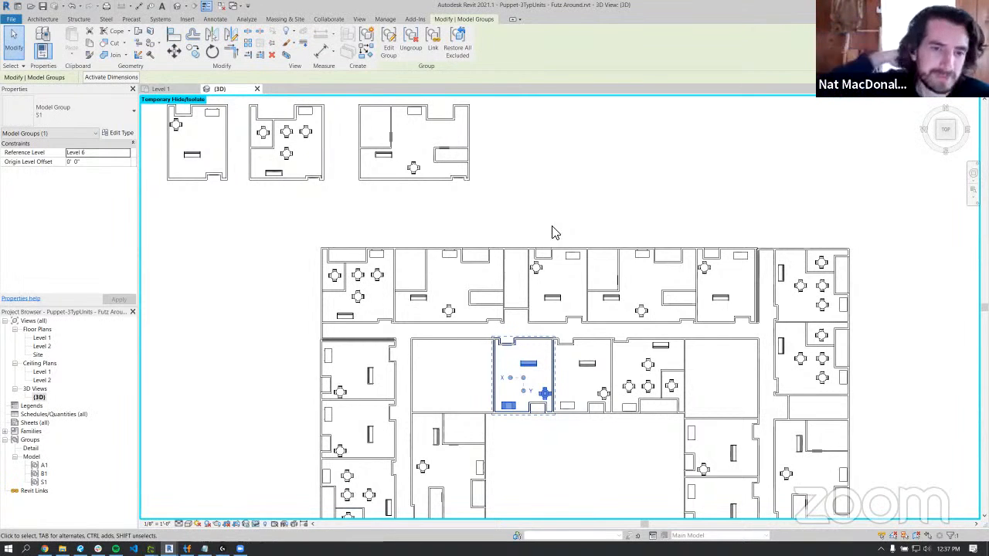
left_click(371, 286)
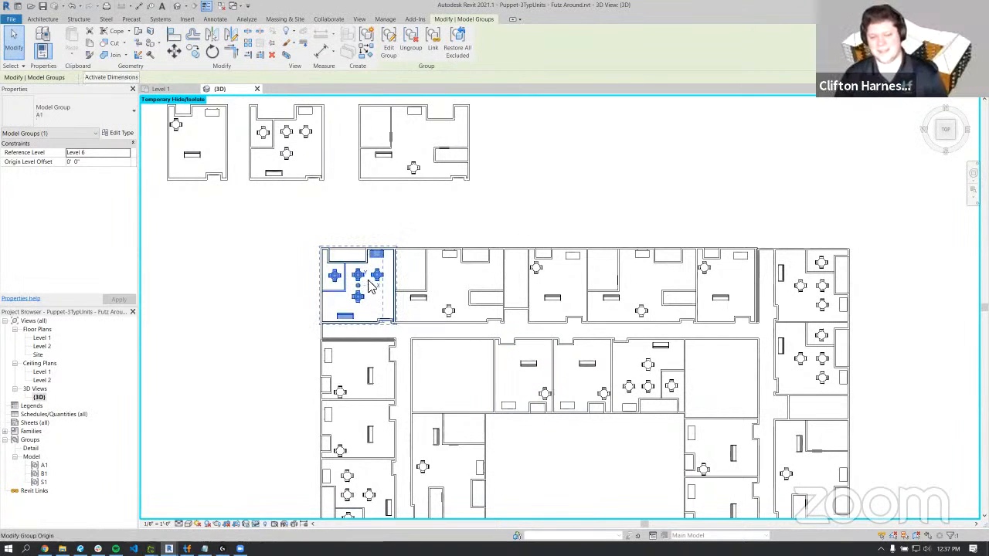
- Reset the temporary hide in an angled 3D view, and temporarily hide the roof again to expose the units
scroll(421, 284, "down", 2)
middle_click_drag(523, 427, 635, 258, "shift")
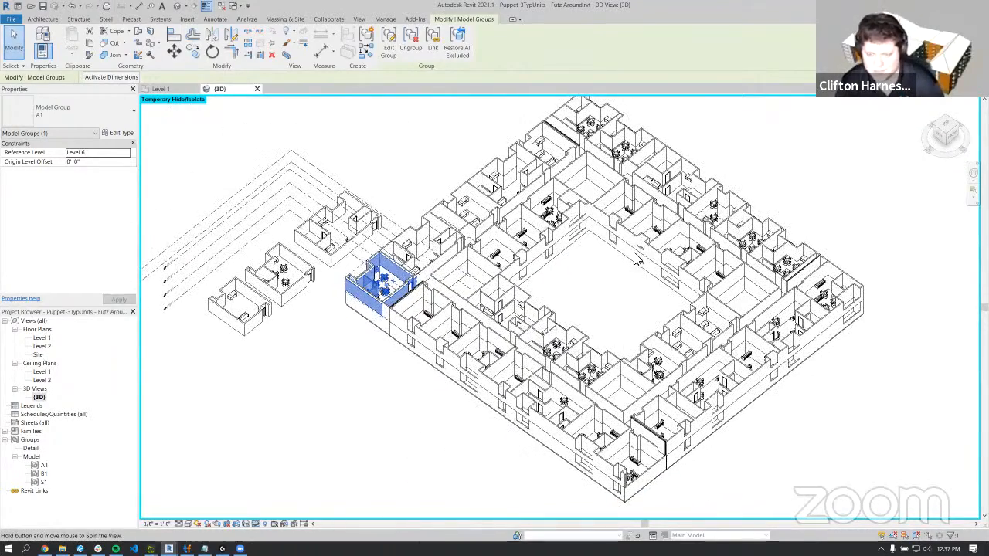
left_click(745, 159)
key("h")
key("r")
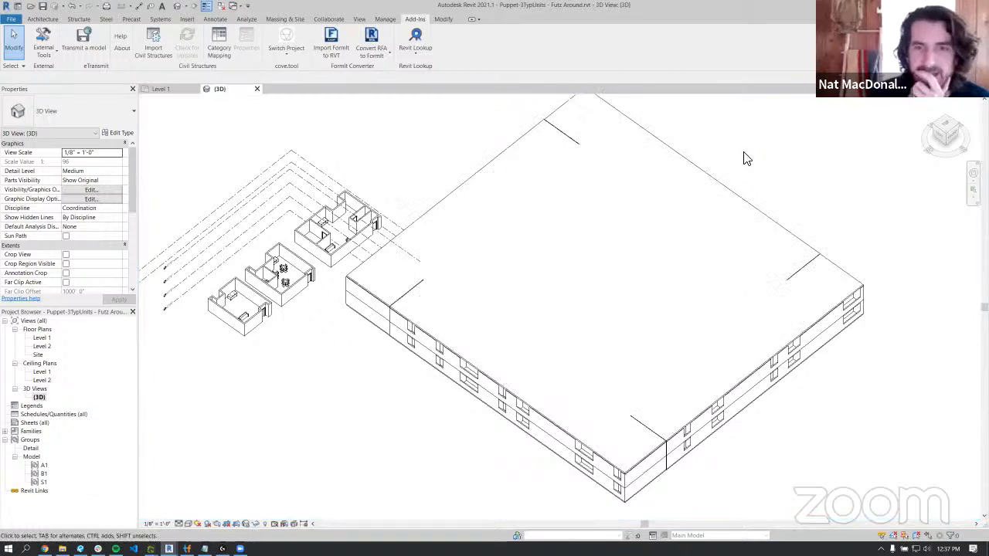
left_click(730, 194)
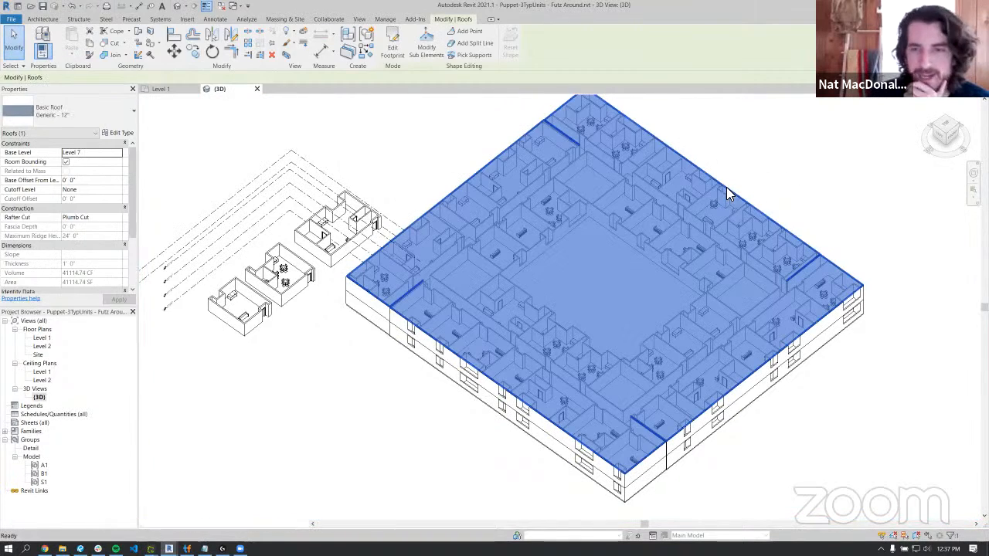
key("h")
key("h")
middle_click_drag(752, 195, 742, 186)
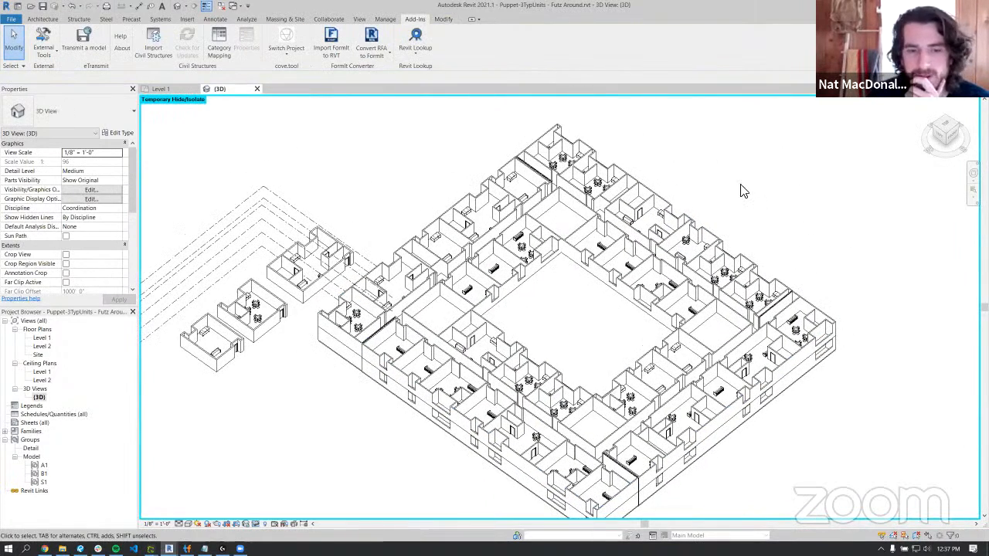
- Select a B1 unit on the building's west side, extend the selection to all its instances, and delete them
middle_click_drag(762, 309, 760, 259)
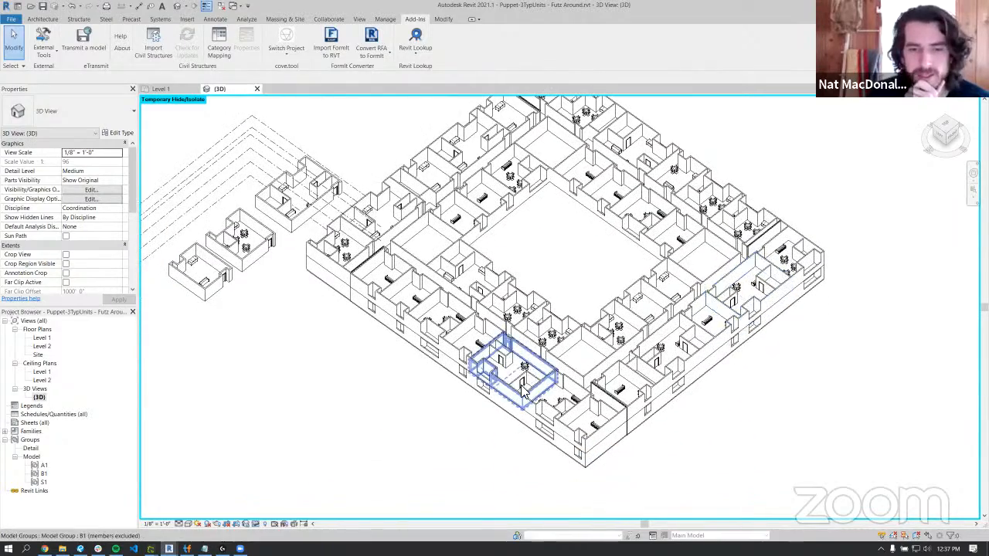
left_click(524, 392)
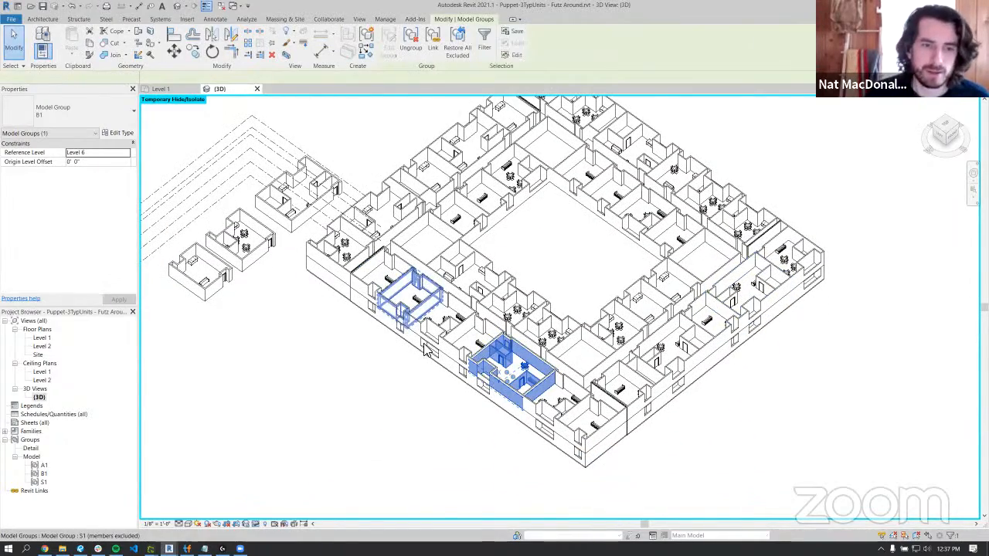
key("s")
key("a")
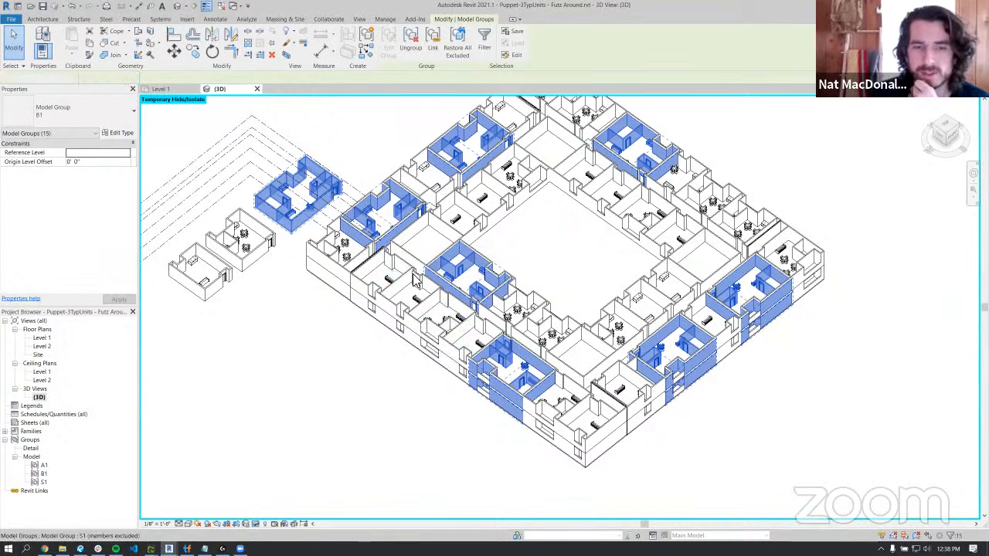
- Delete all instances of the A1 and S1 groups, starting from their typical units beside the building
left_click(236, 255)
key("s")
key("a")
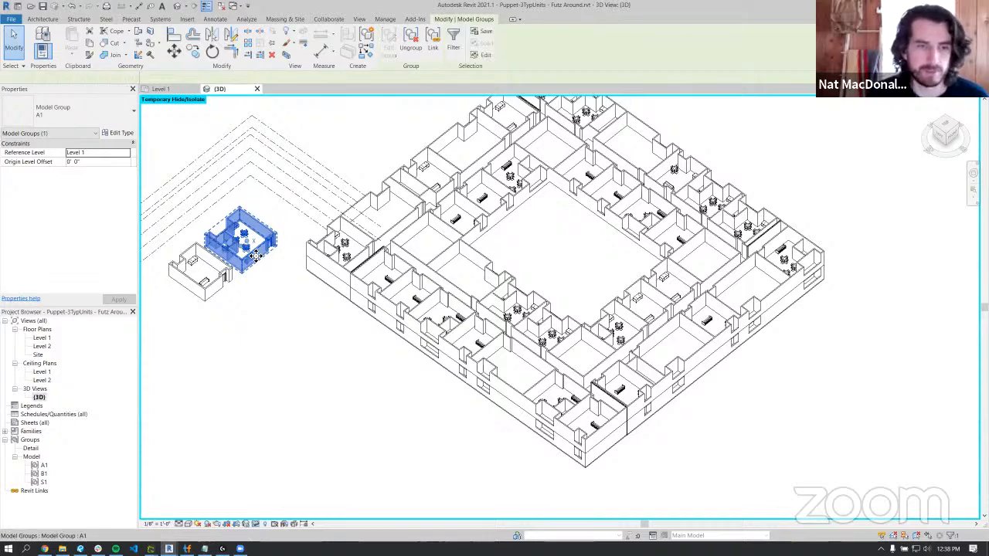
key("Delete")
left_click(252, 290)
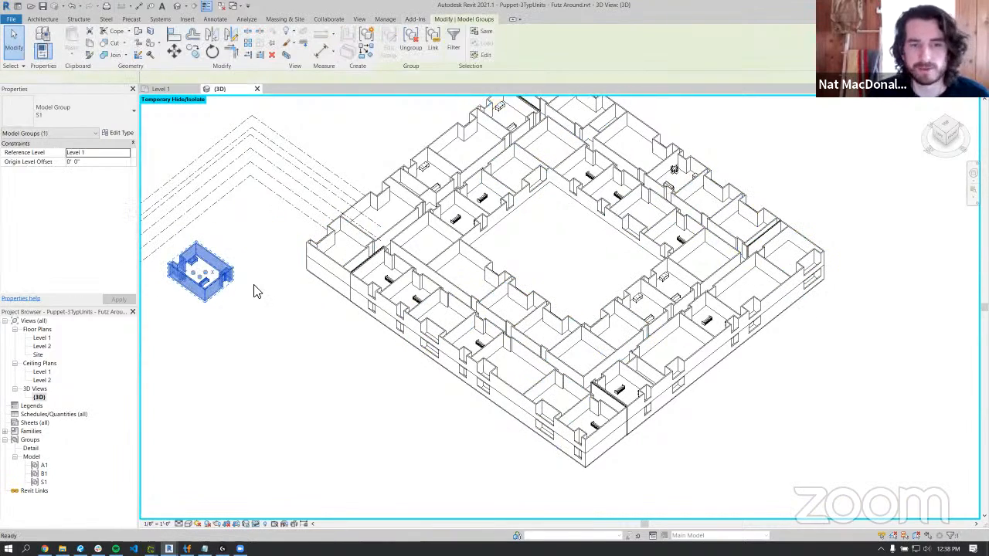
key("Delete")
- Select a wall at the courtyard's southeast corner and examine the remaining building walls from the top
middle_click_drag(587, 474, 610, 309, "shift")
left_click(541, 330)
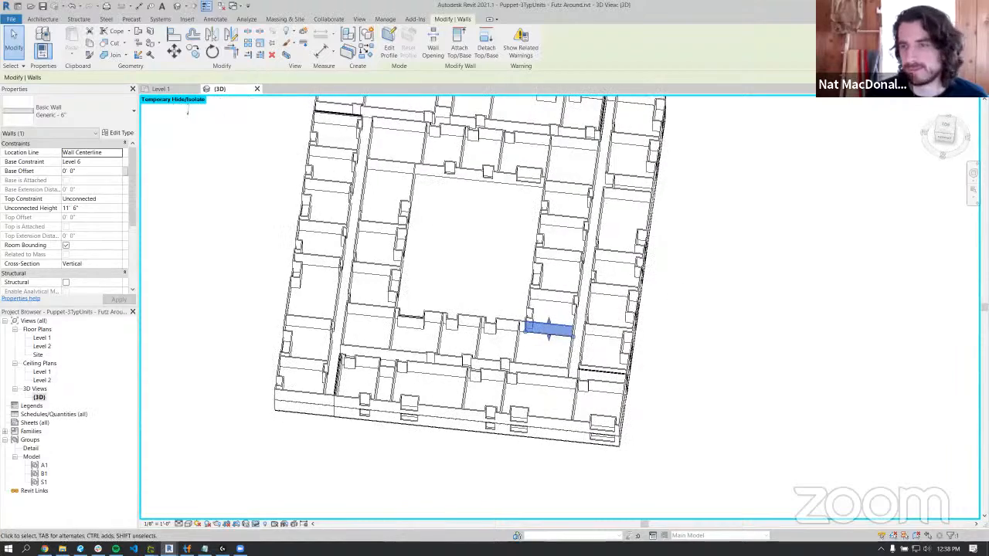
left_click(947, 127)
scroll(673, 238, "down", 3)
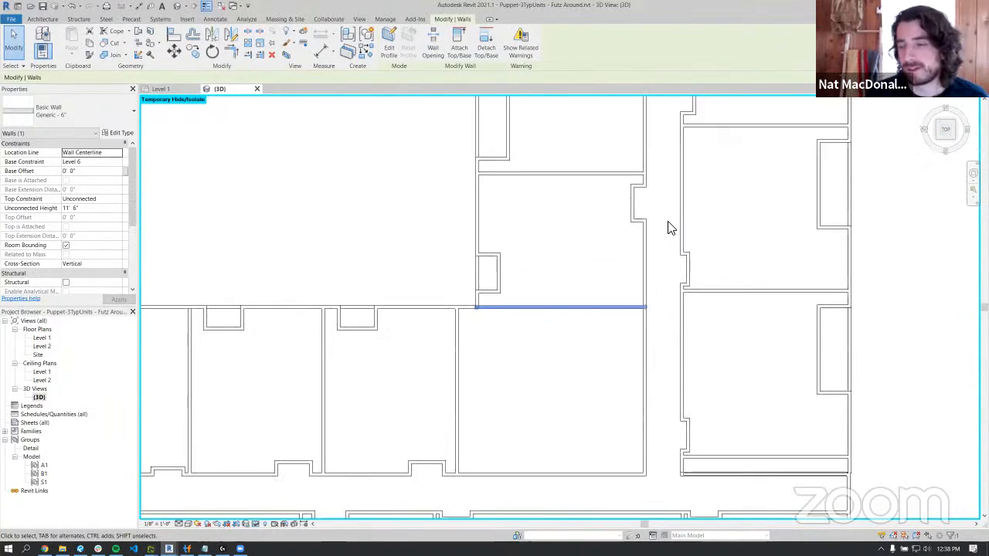
middle_click_drag(679, 232, 658, 254)
scroll(645, 245, "down", 2)
left_click(723, 229)
middle_click_drag(715, 211, 725, 336)
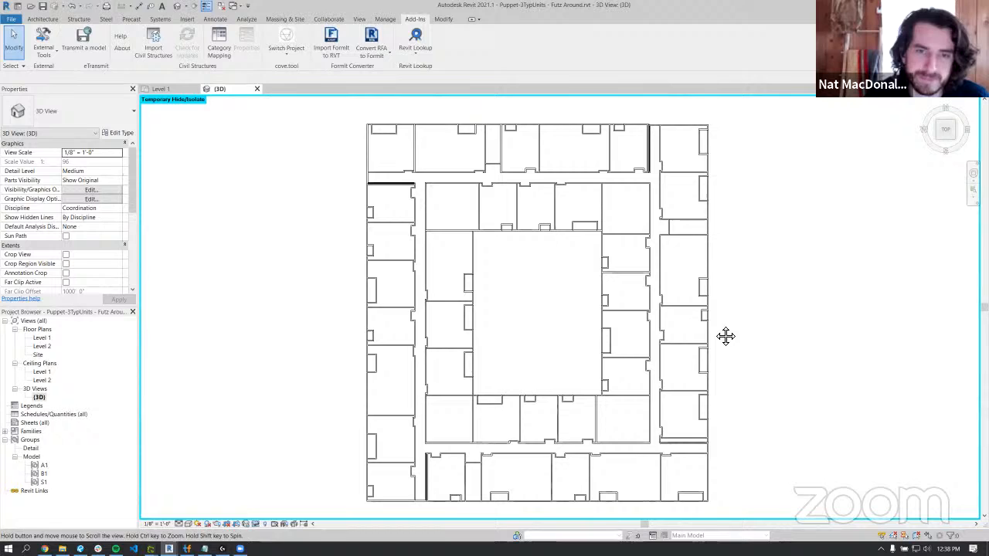
- Undo the unit group deletions and return to an angled 3D view of the building
left_click(78, 6)
left_click(97, 36)
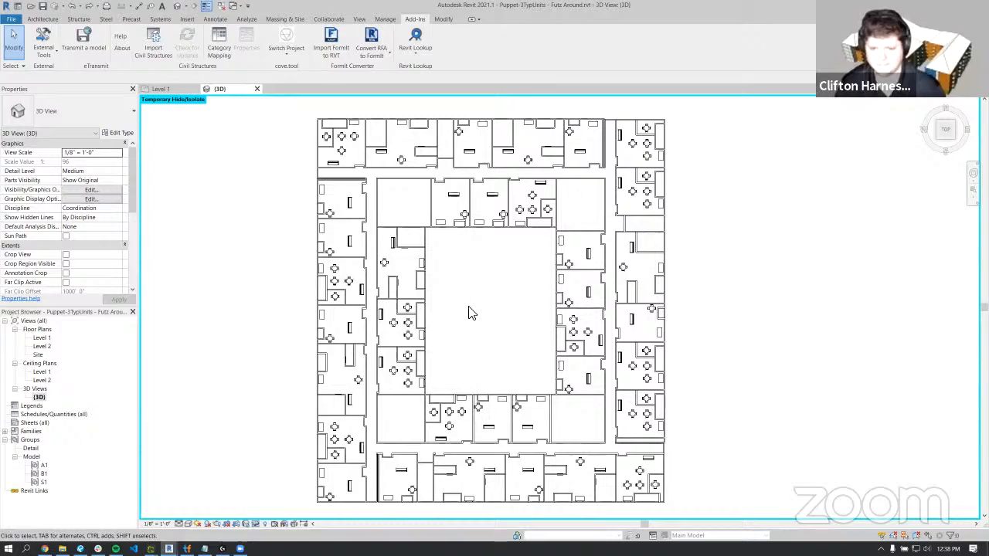
middle_click_drag(549, 271, 542, 355, "shift")
scroll(544, 341, "up", 2)
middle_click_drag(545, 320, 569, 365)
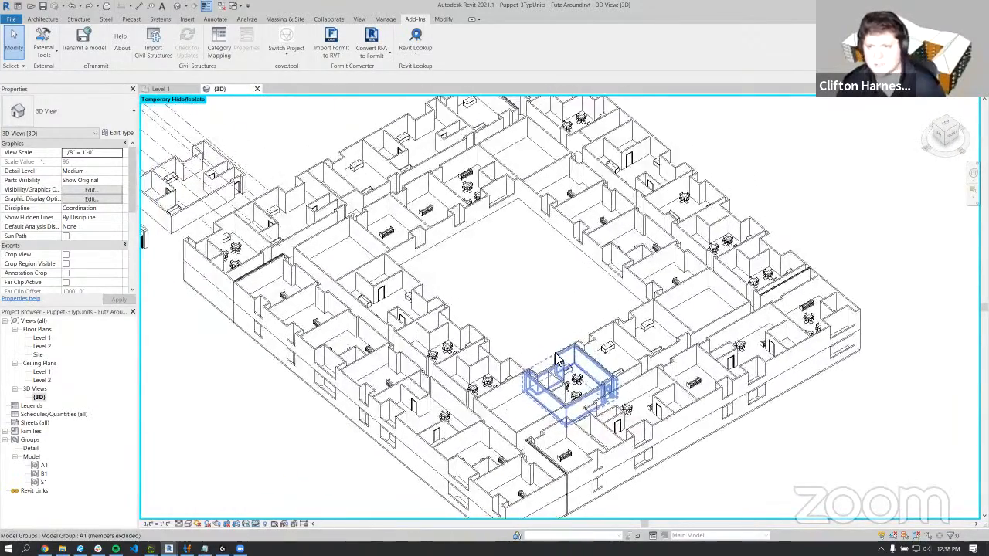
scroll(567, 363, "down", 1)
middle_click_drag(524, 311, 546, 321)
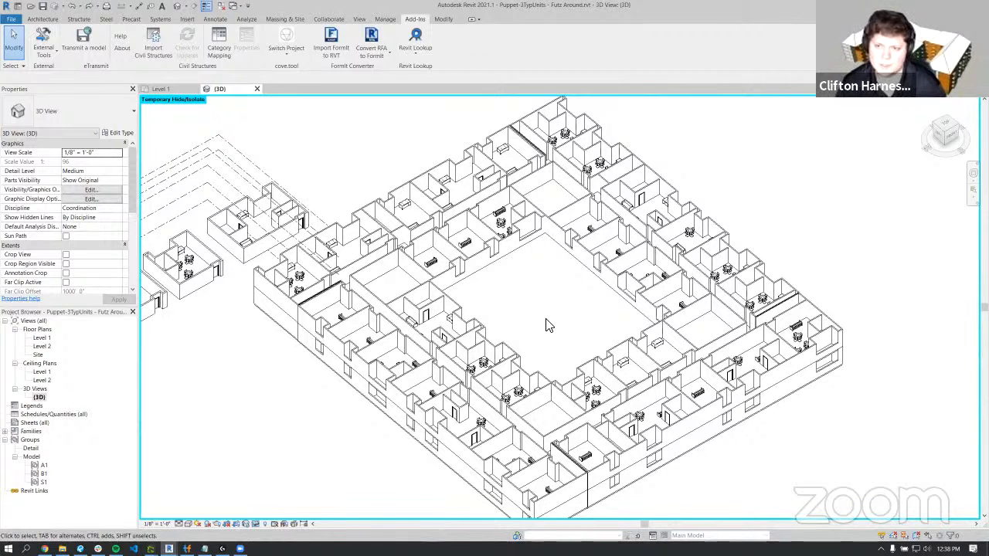
- Switch to Dynamo and look over the whole Puppet Export To Revit graph
mouse_move(169, 549)
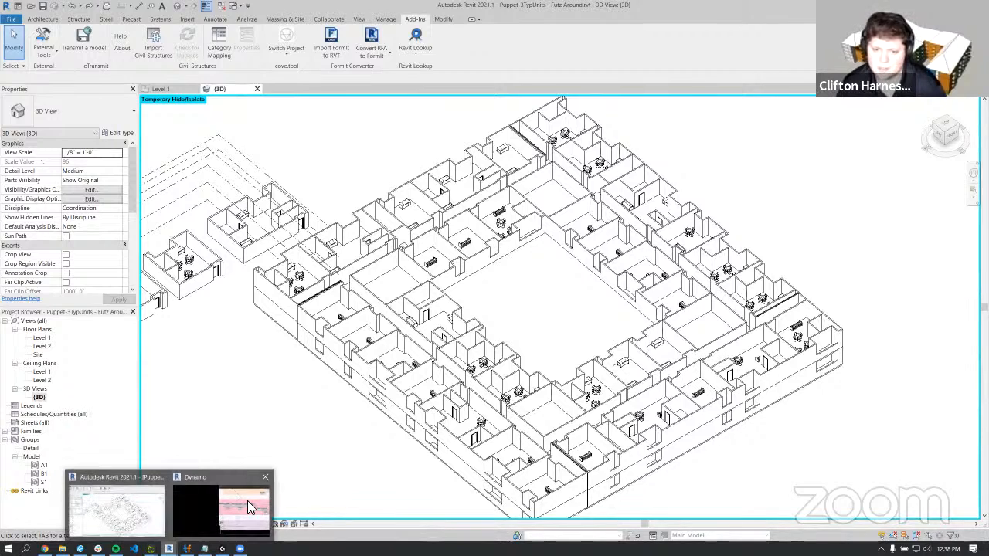
left_click(247, 501)
left_click(484, 134)
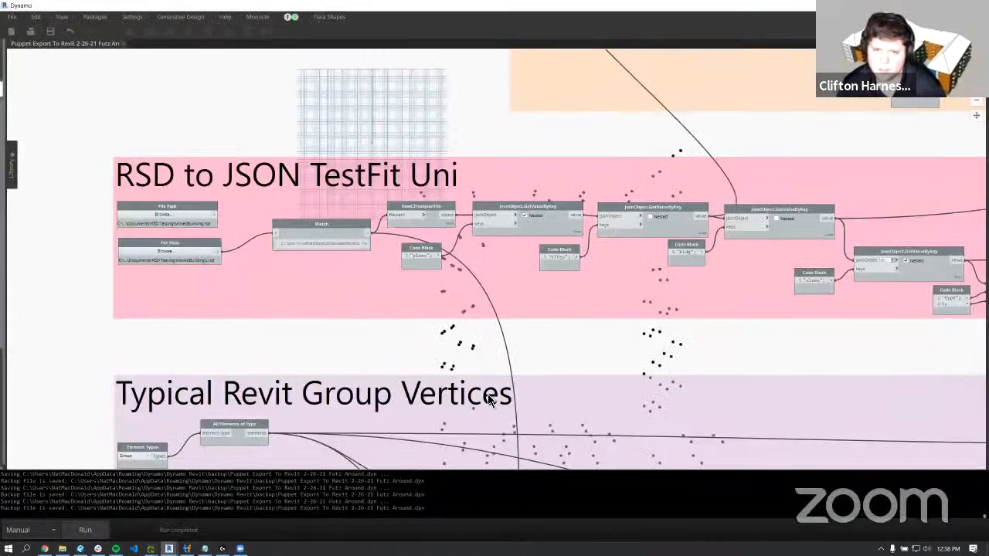
scroll(491, 403, "down", 6)
middle_click_drag(550, 295, 428, 245)
scroll(475, 263, "up", 3)
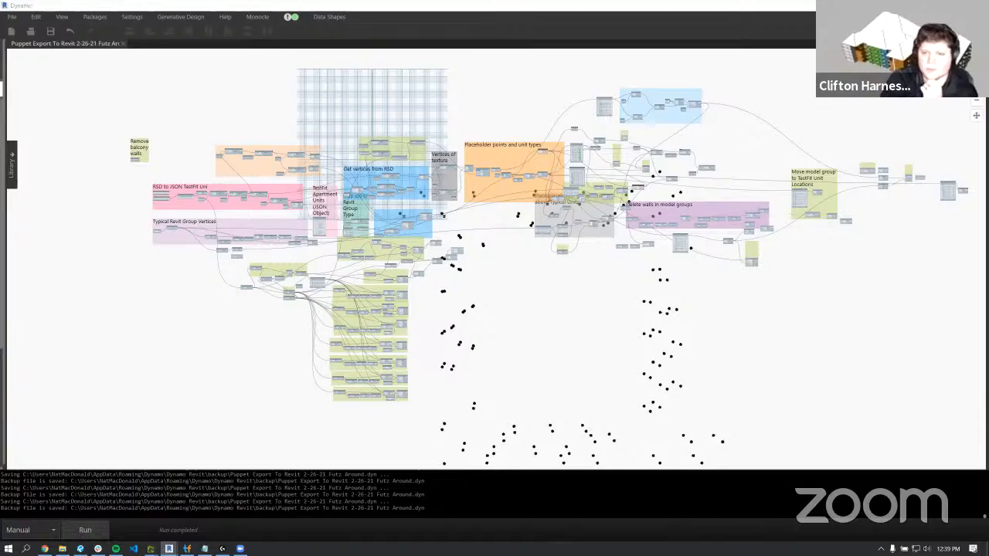
- Return to Revit to view the building, and switch back to the Dynamo graph overview
key("alt+Tab")
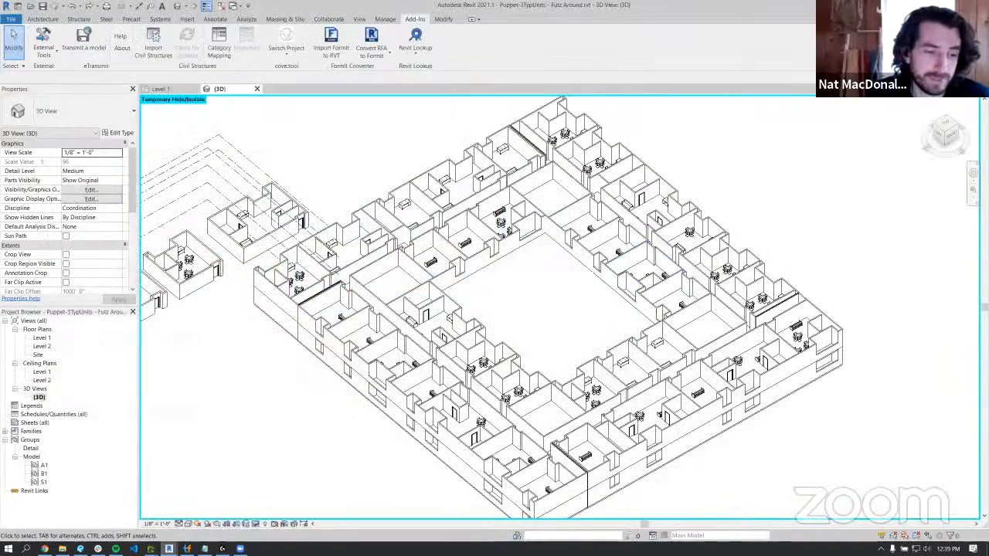
mouse_move(168, 548)
left_click(230, 494)
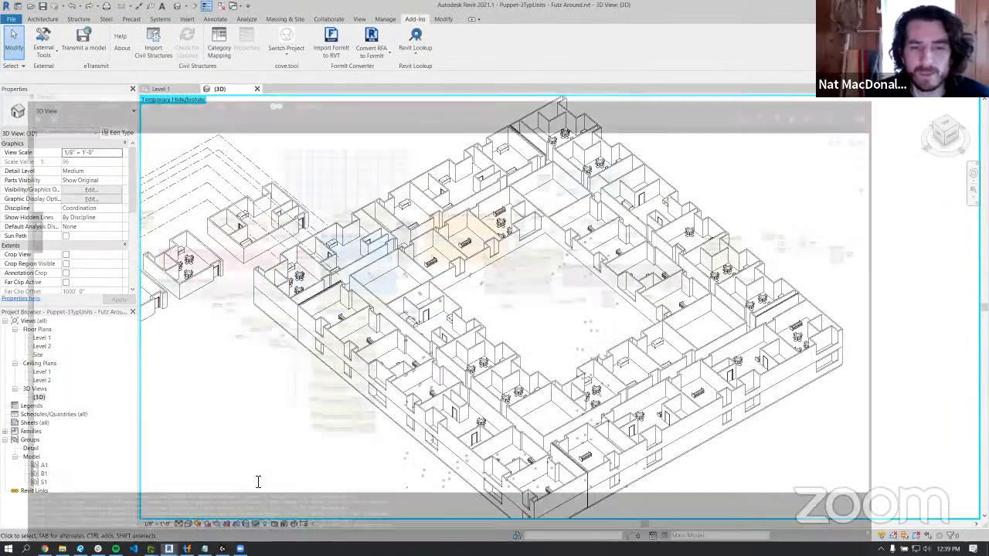
middle_click_drag(572, 282, 570, 281)
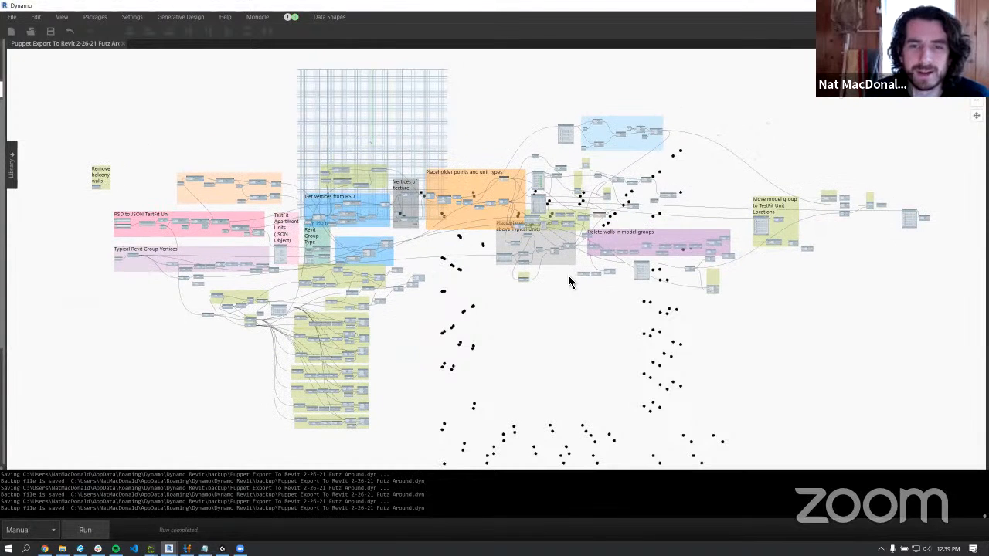
- Look over the Dynamo graph once more, and switch through Revit to the TestFit building plan
scroll(573, 325, "up", 2)
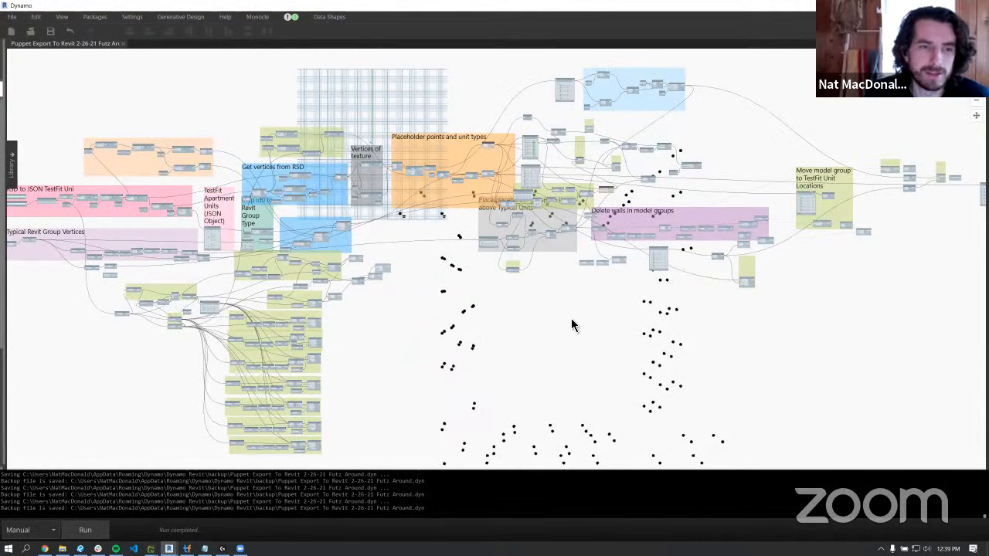
scroll(571, 323, "down", 2)
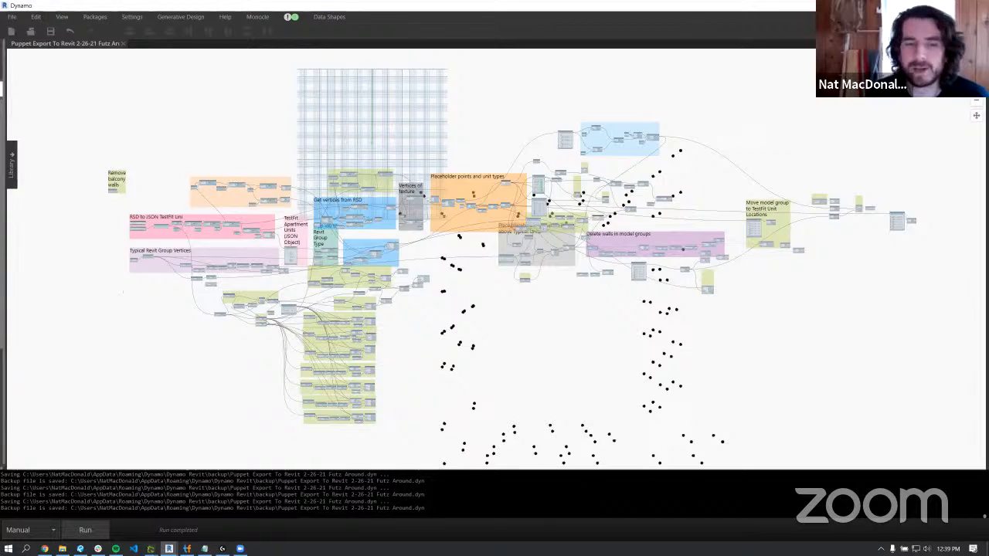
key("alt+Tab")
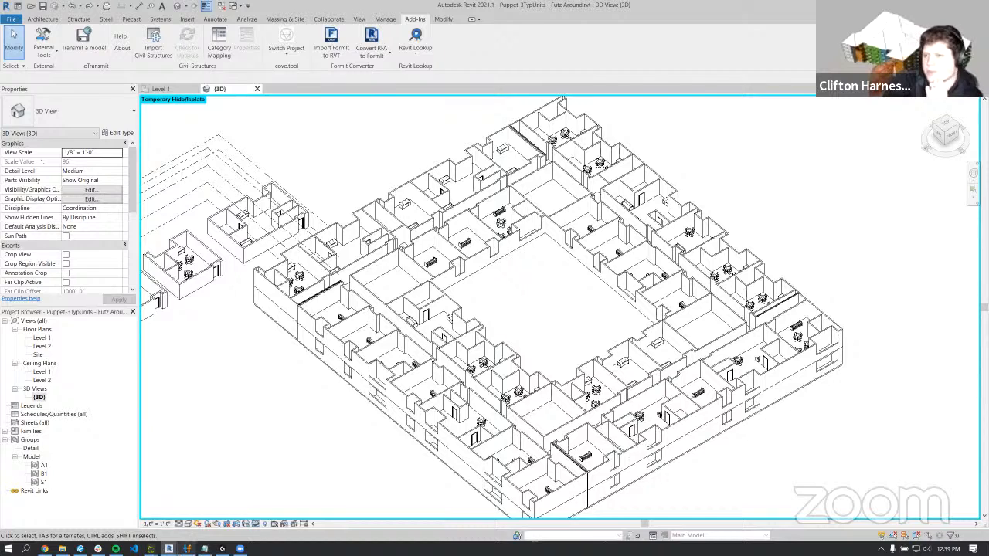
key("alt+Tab")
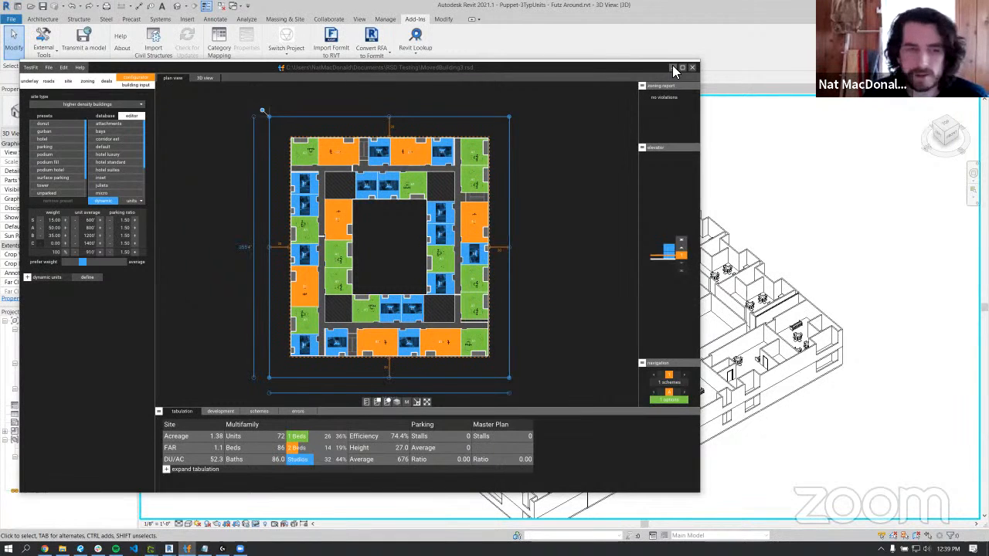
- Open the unit database editor from the configurator and display the modules database
left_click(136, 85)
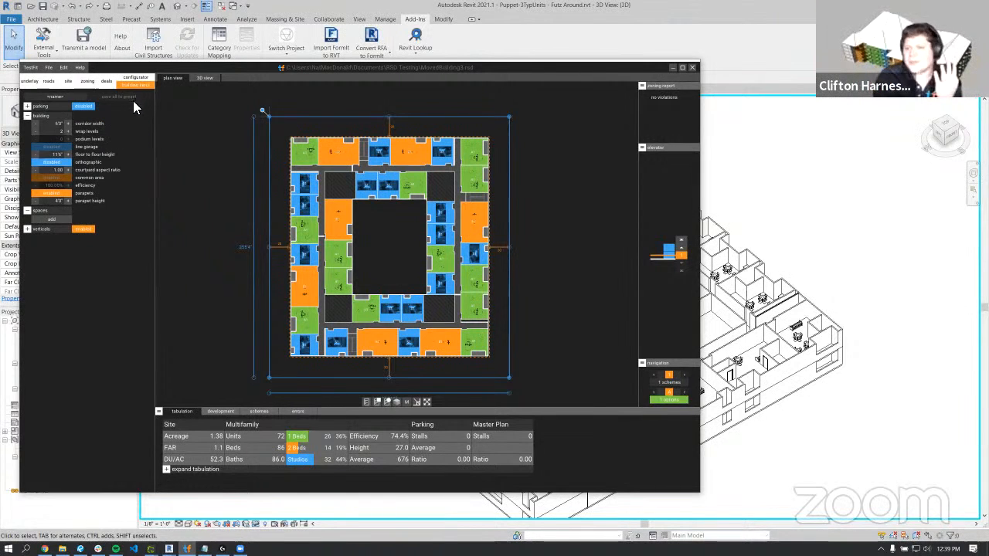
left_click(119, 89)
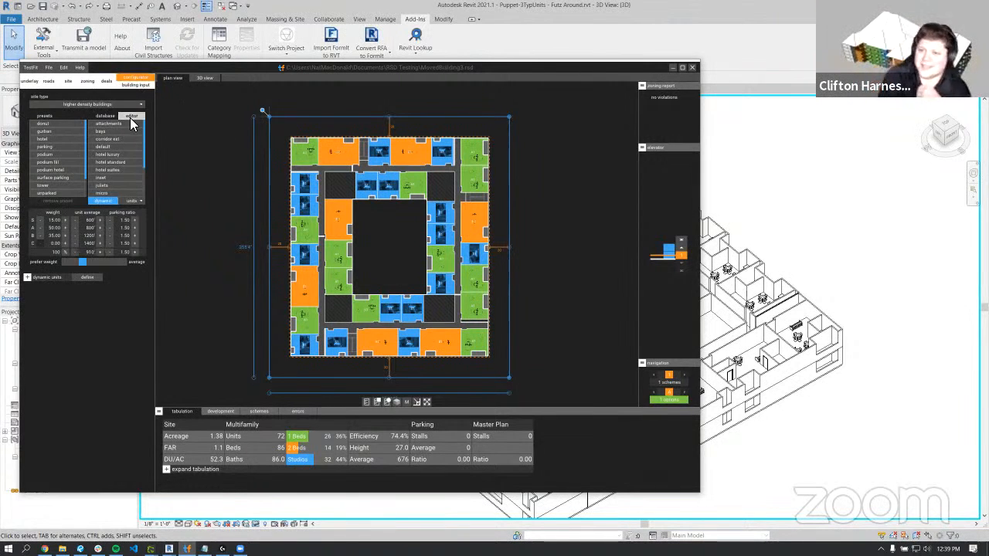
left_click(131, 117)
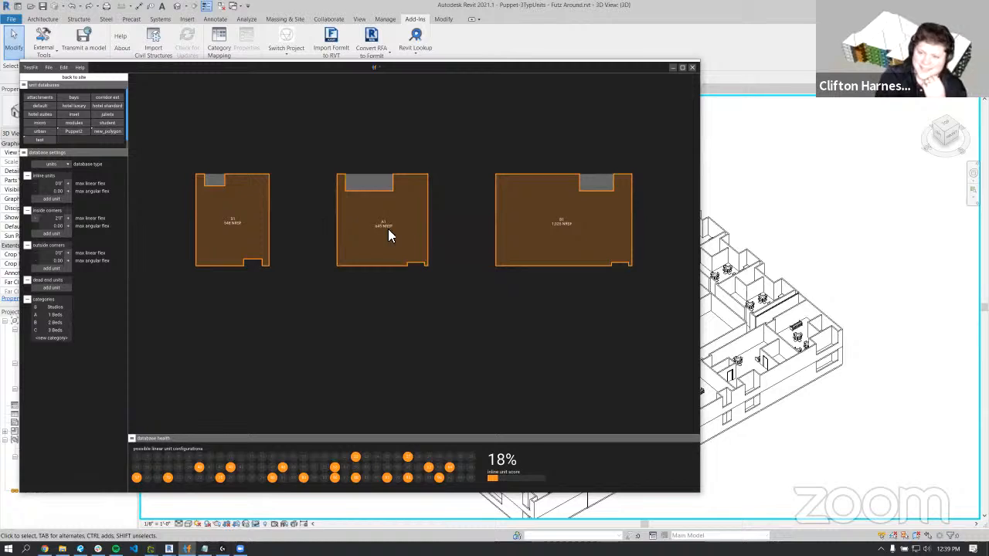
left_click(77, 124)
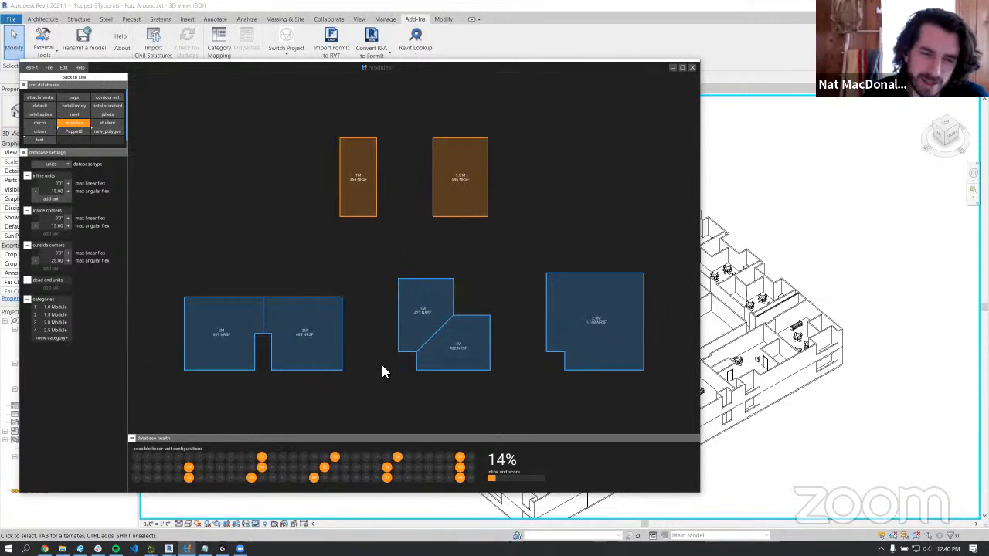
- Open the 2.5M corner unit of the modules database for viewing, and return to the database overview
left_click(422, 317)
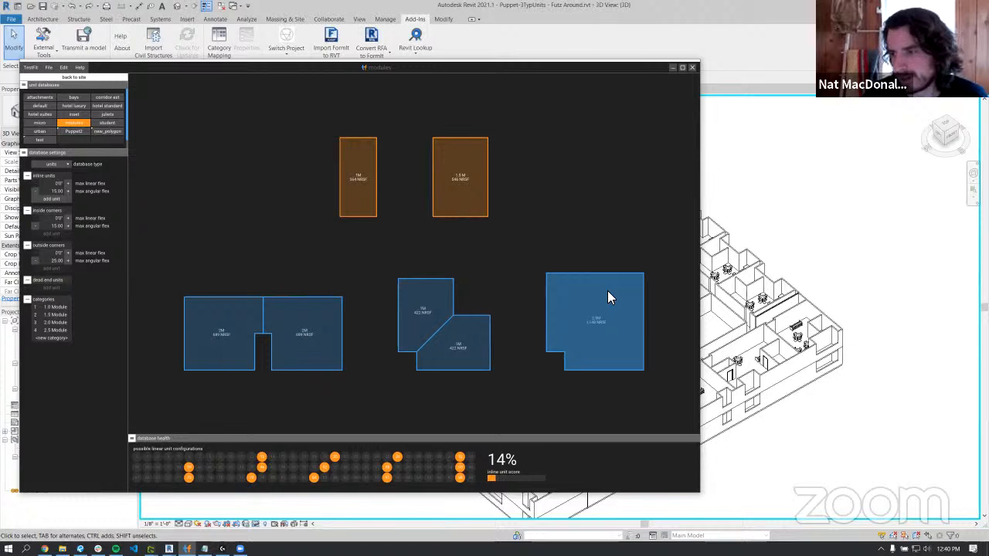
double_click(600, 332)
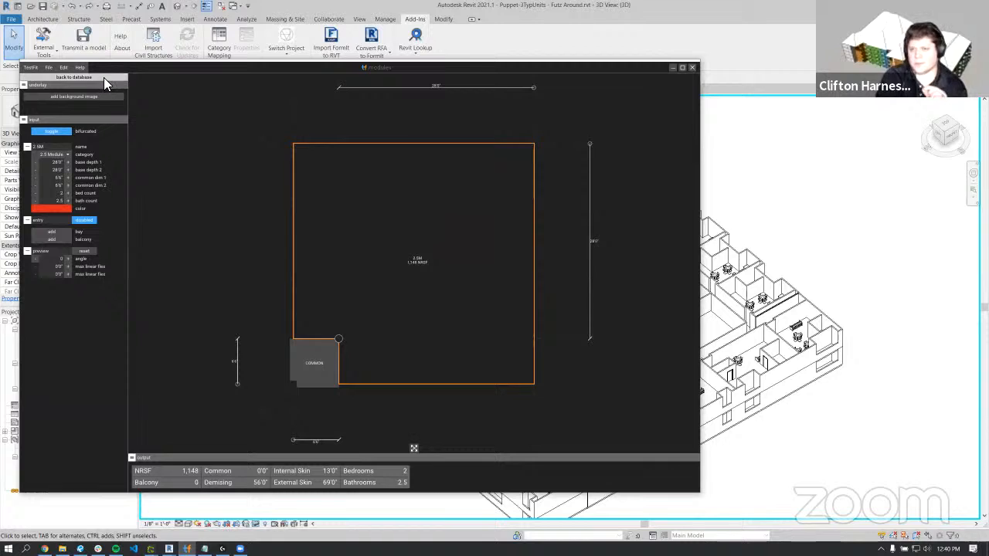
left_click(103, 77)
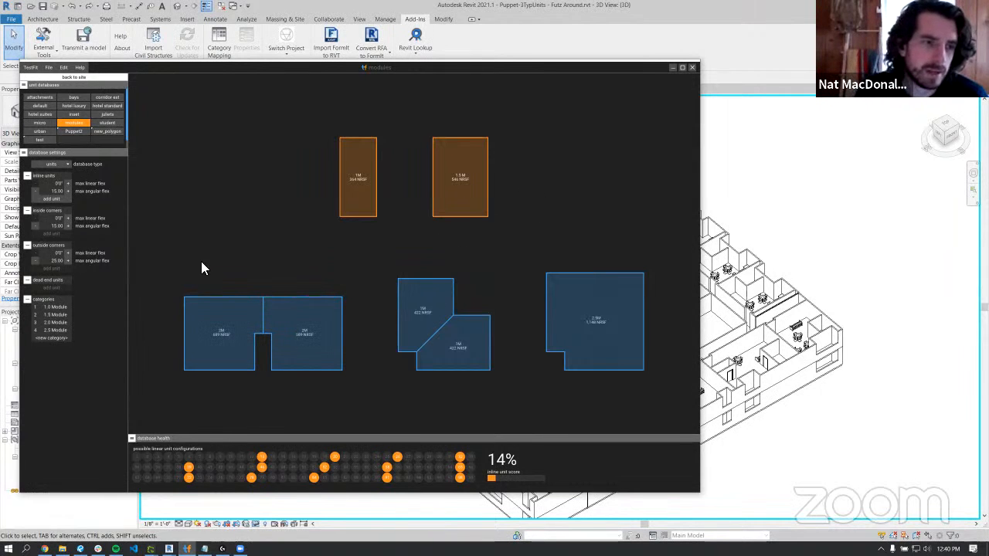
- Return from the modules database to the site plan and reopen the most recently used building file
left_click_drag(482, 75, 516, 89)
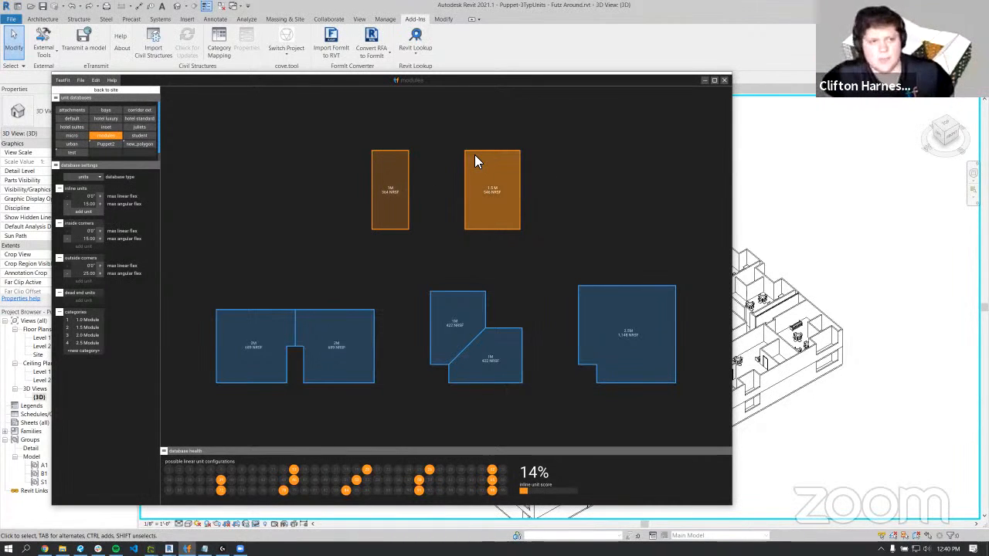
left_click(129, 90)
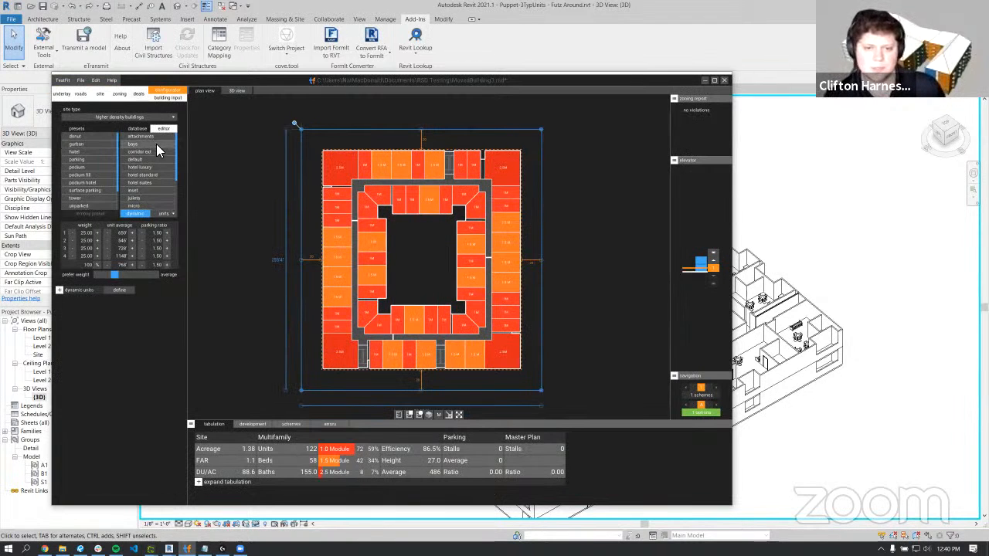
left_click(79, 79)
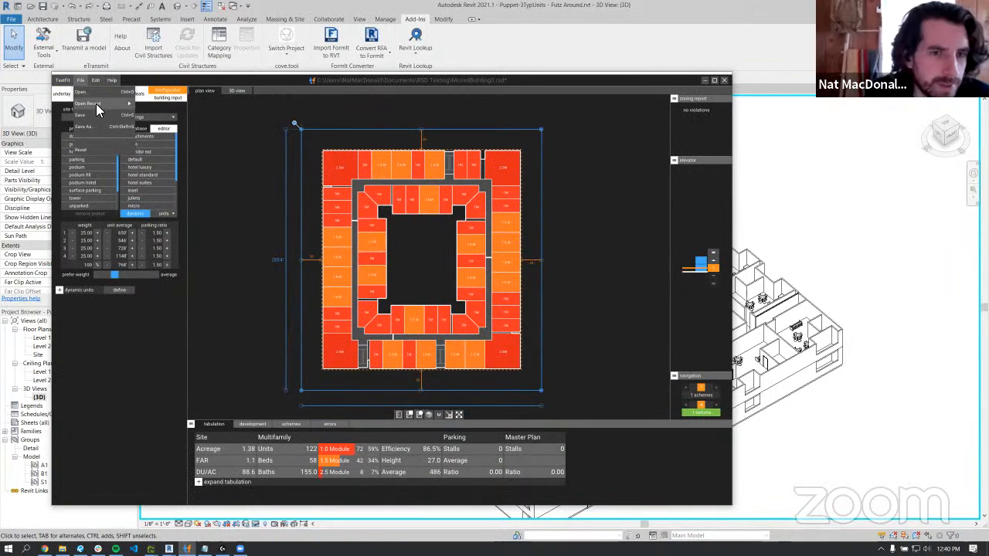
left_click(96, 103)
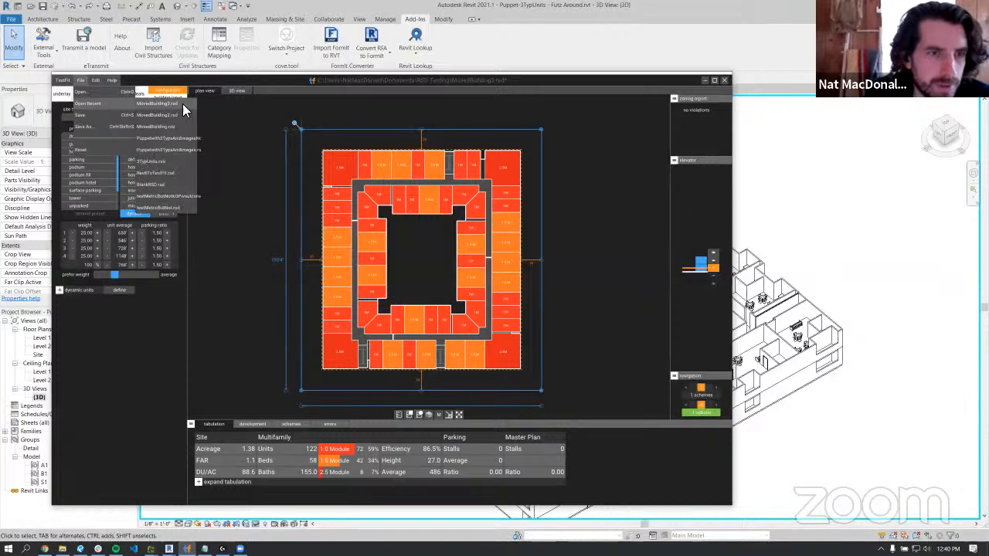
left_click(183, 104)
- Maximize TestFit and examine the unit plan closely around the S1 units at the building's southwest corner
scroll(356, 288, "up", 3)
scroll(356, 289, "up", 4)
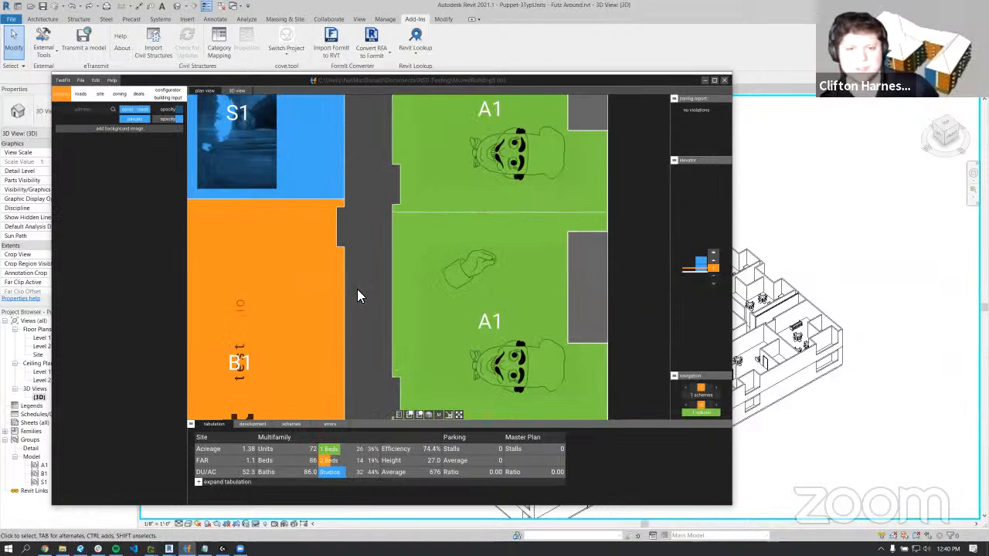
scroll(357, 289, "down", 2)
middle_click_drag(359, 284, 380, 250)
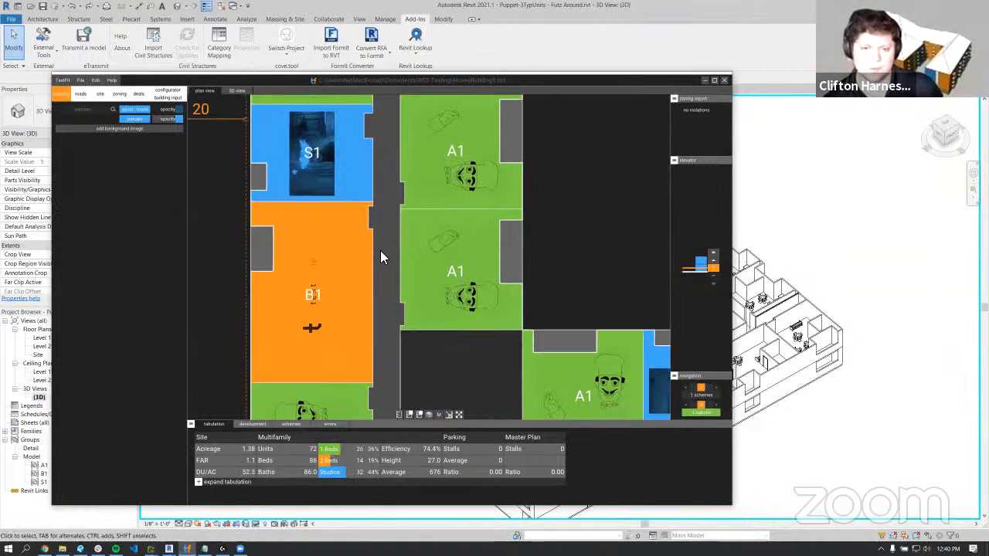
left_click(715, 81)
middle_click_drag(613, 302, 445, 145)
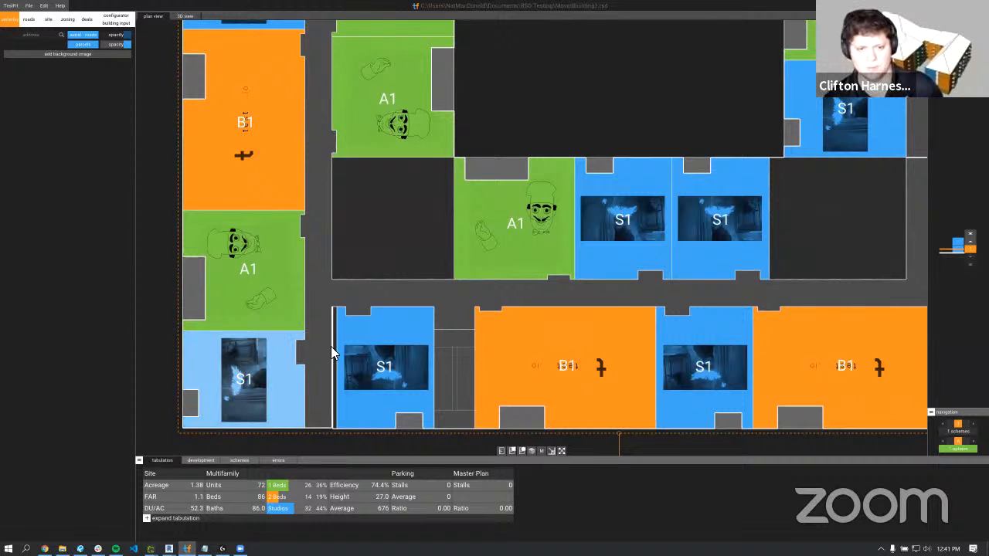
scroll(345, 382, "up", 3)
middle_click_drag(344, 377, 369, 317)
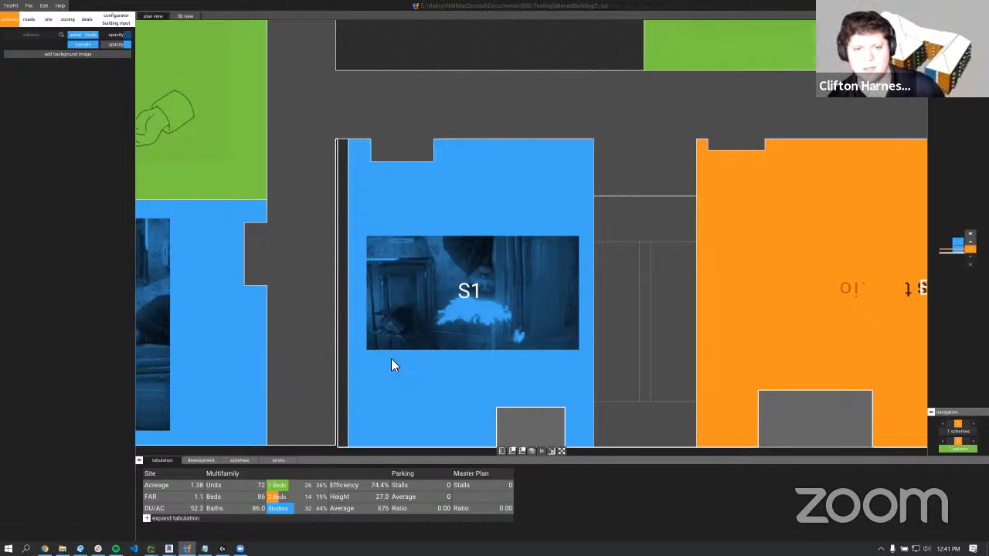
- Return to Revit and inspect the wall beside the southwest corridor's S1 unit from the top
left_click(953, 6)
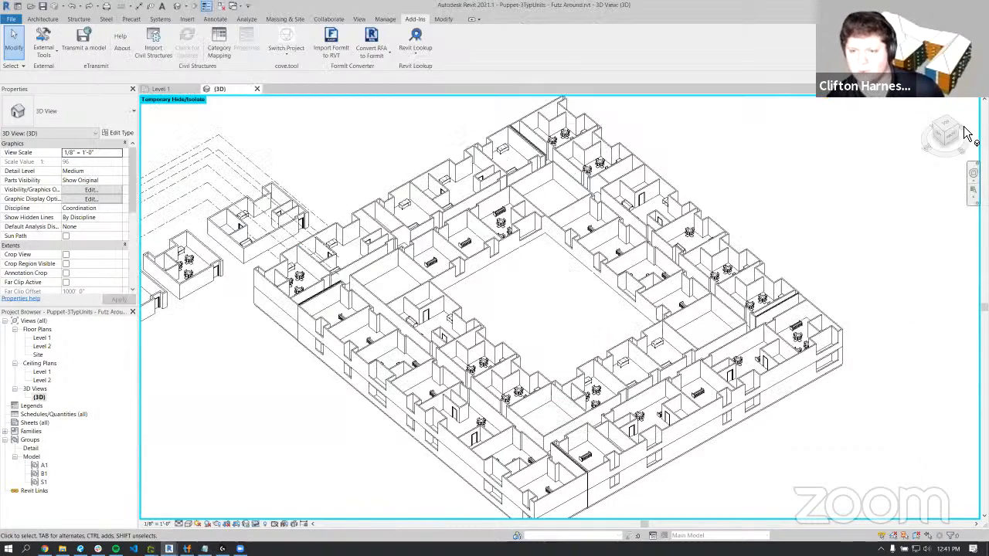
left_click(918, 296)
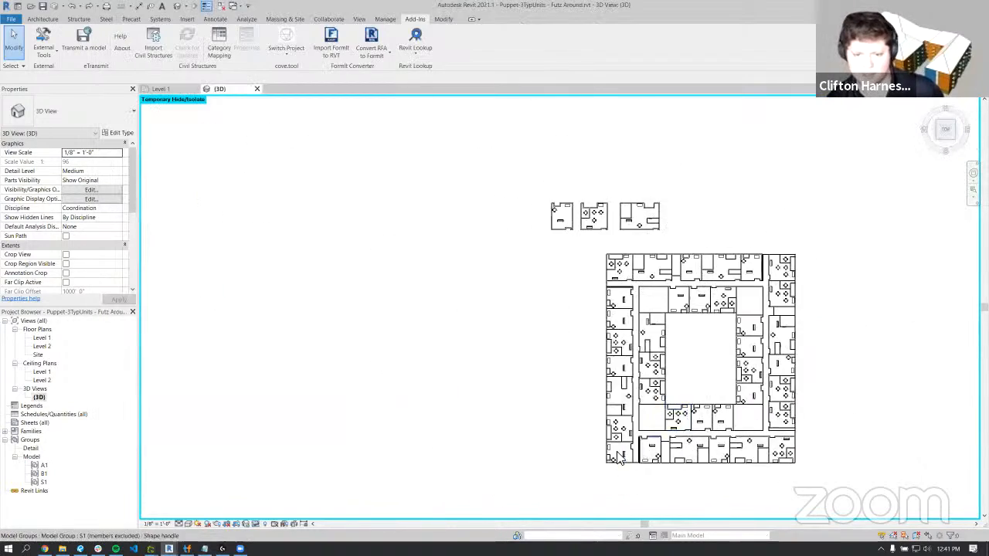
middle_click_drag(655, 451, 568, 448)
scroll(562, 451, "up", 5)
left_click(511, 368)
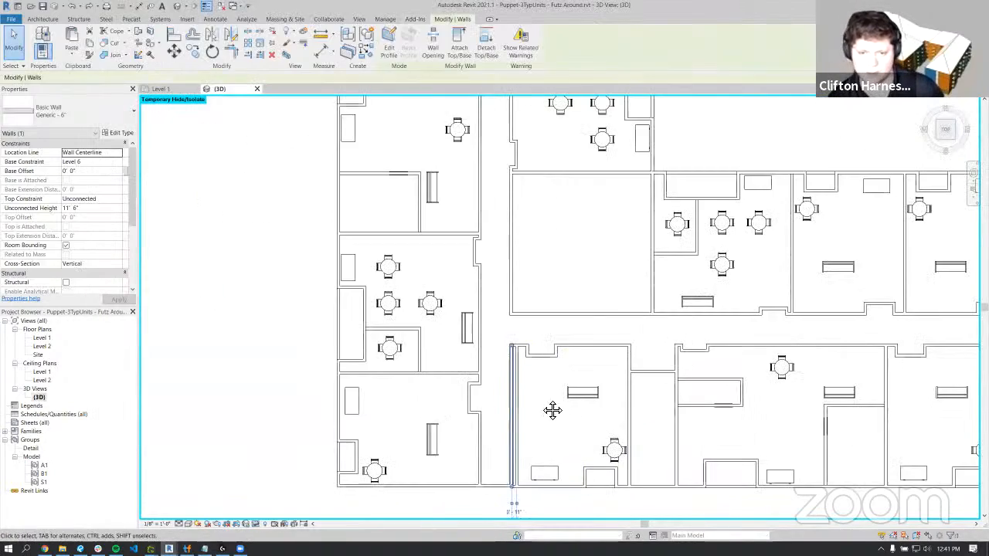
scroll(544, 401, "up", 4)
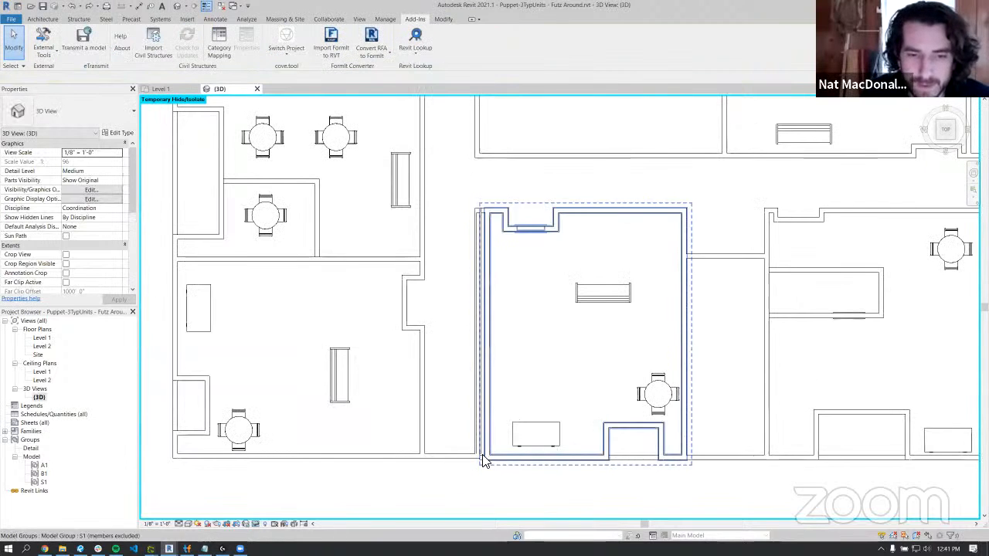
scroll(473, 263, "up", 3)
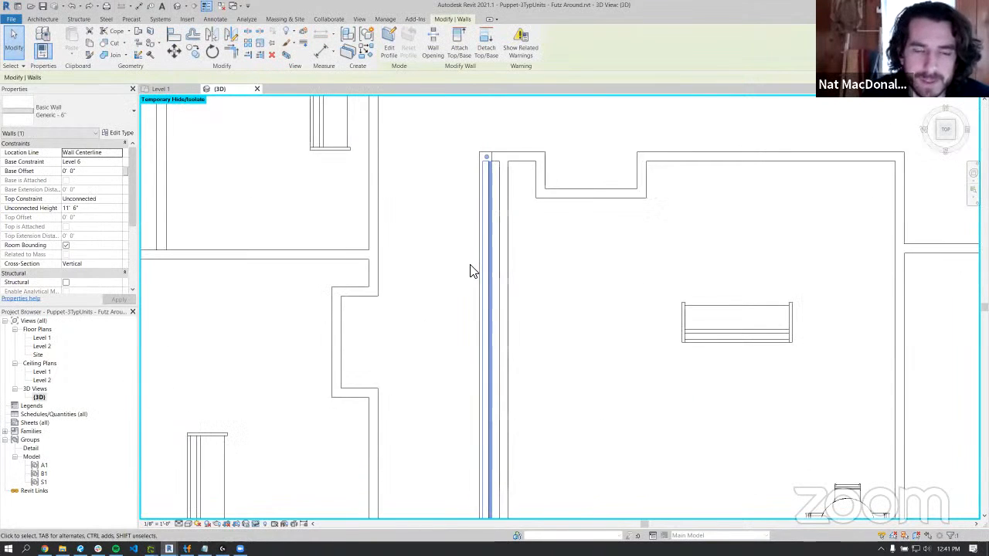
scroll(469, 266, "down", 3)
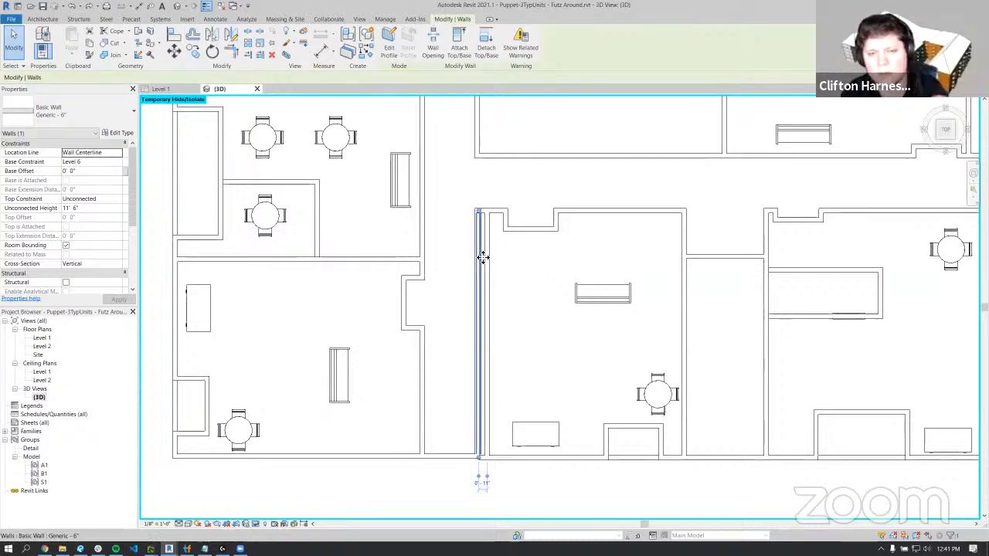
- Move the selected Generic - 6" wall beside the S1 unit slightly, and unjoin the affected elements
middle_click_drag(501, 287, 554, 232, "shift")
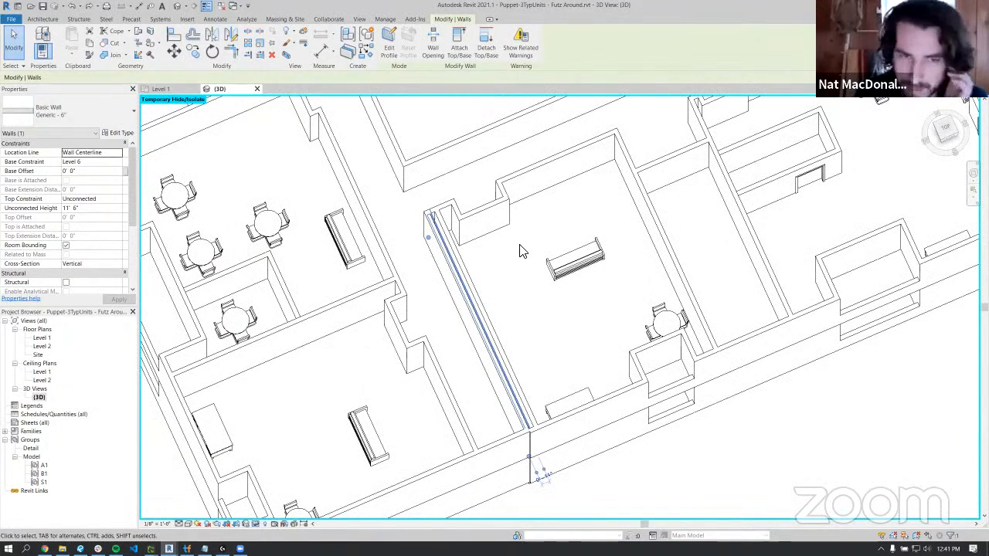
middle_click_drag(499, 258, 459, 234, "shift")
left_click_drag(459, 226, 465, 236)
left_click(827, 529)
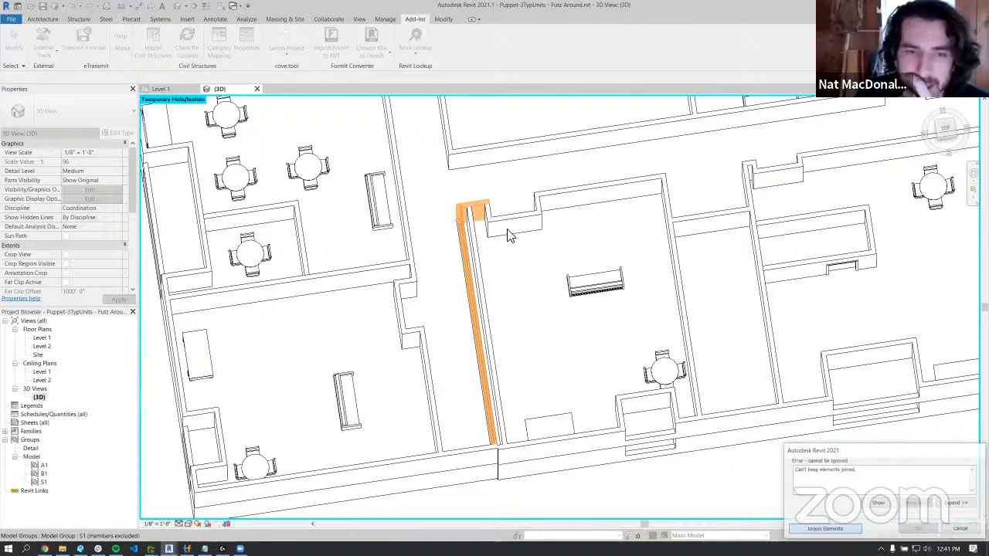
- Check the S1 unit group against the loose Generic - 6" wall beside it, and delete that wall
left_click(475, 231)
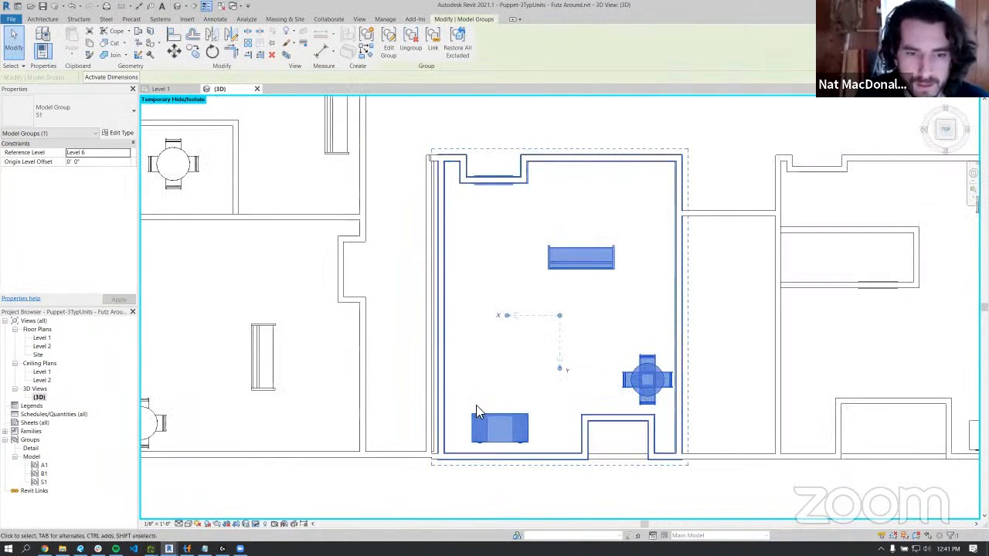
left_click(456, 481)
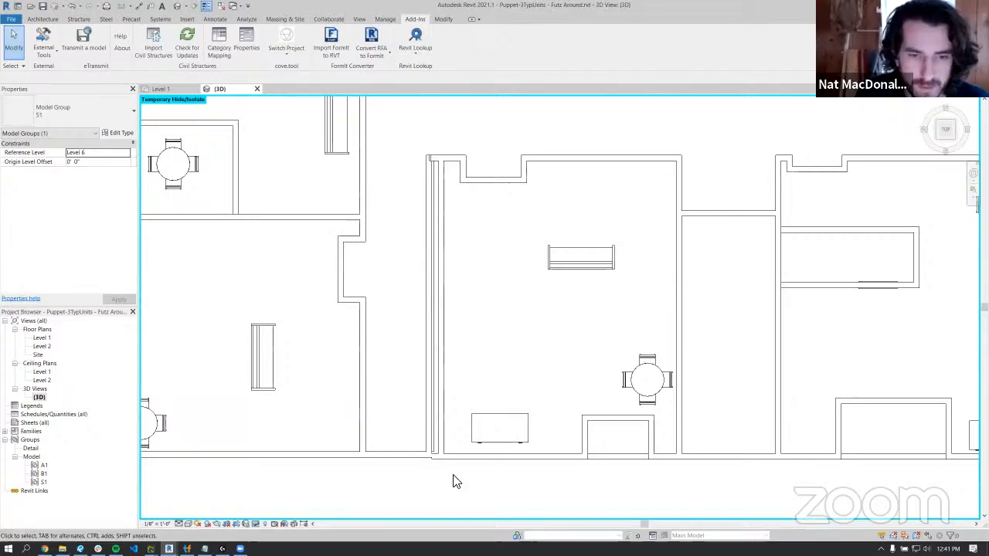
left_click(434, 437)
middle_click_drag(419, 397, 595, 282, "shift")
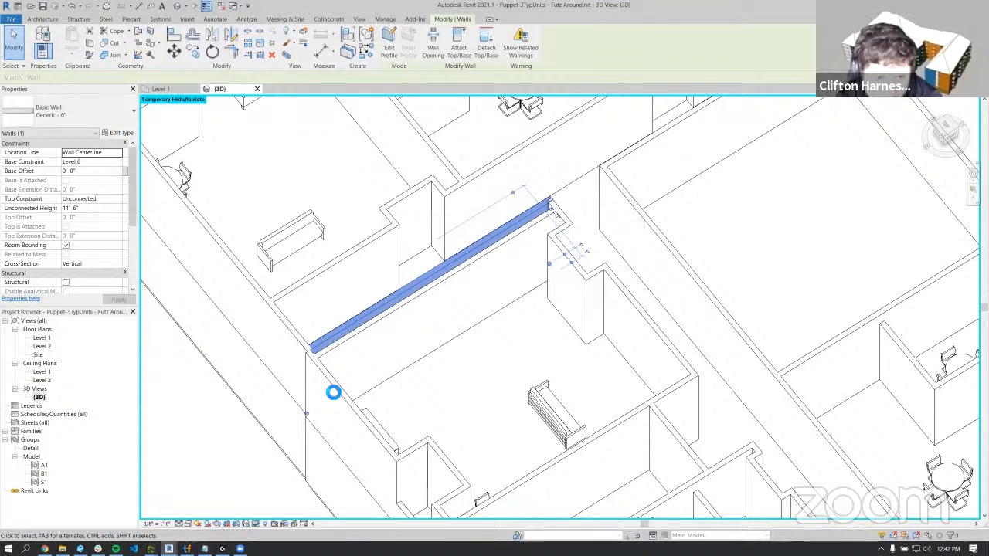
key("Escape")
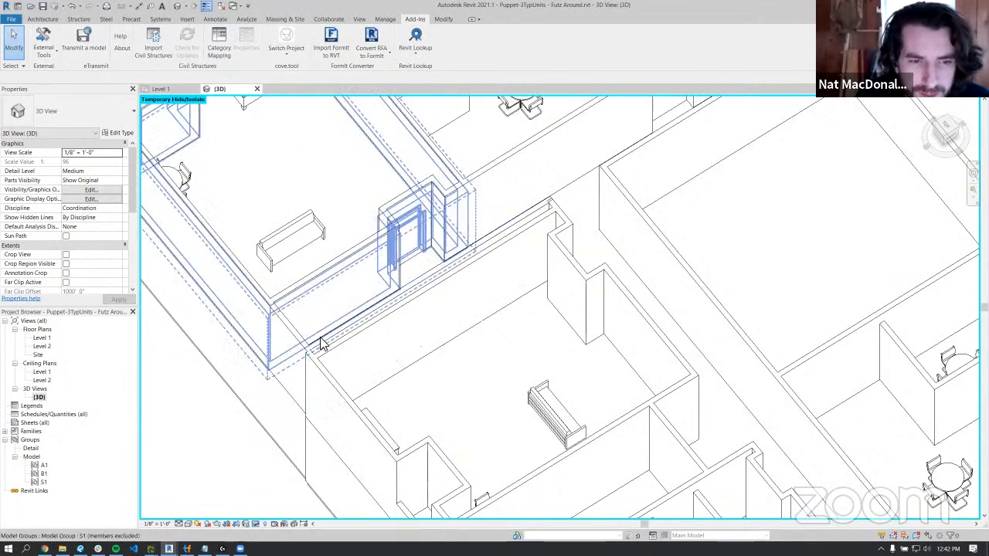
left_click(321, 348)
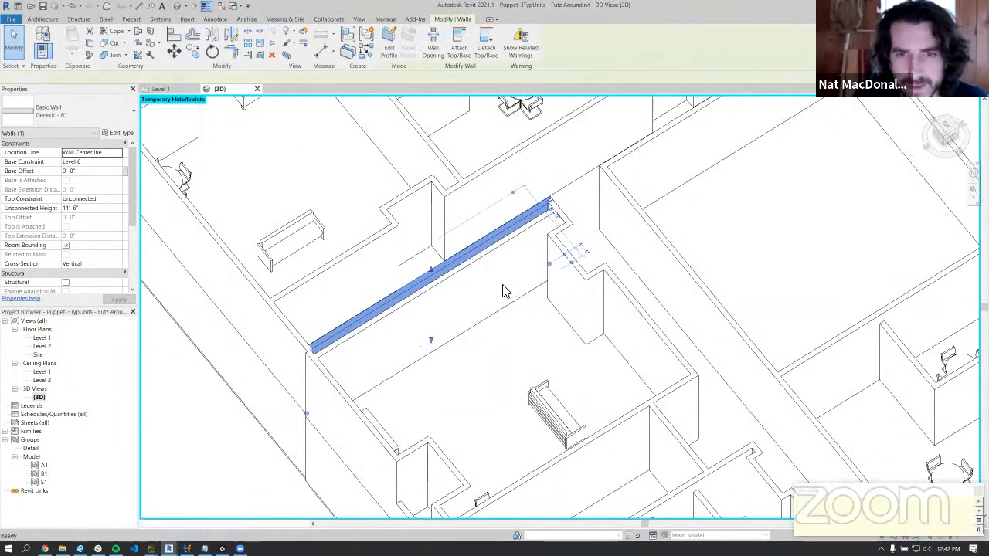
key("Delete")
- Examine the remaining wall beside the S1 unit and the walls at another building corner in 3D
middle_click_drag(519, 278, 386, 193, "shift")
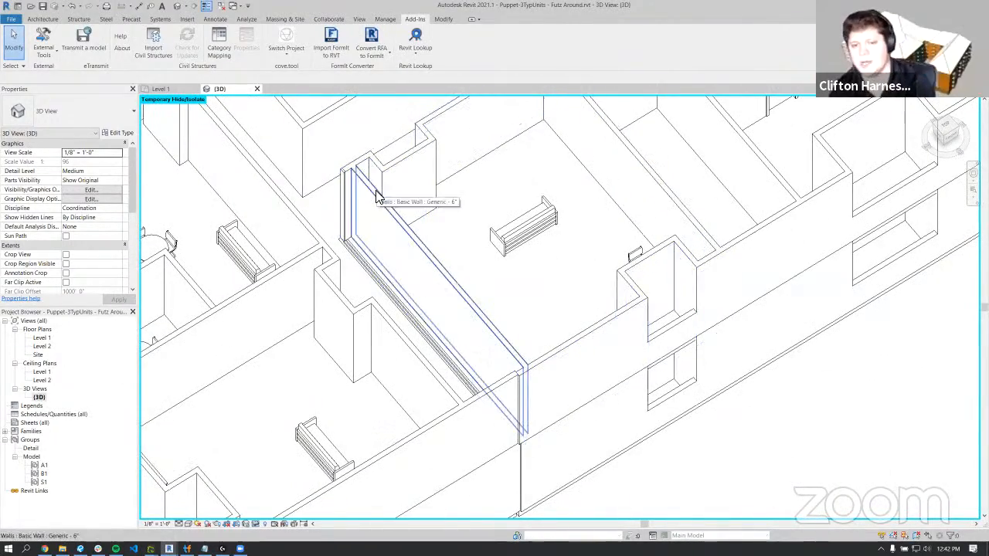
left_click(376, 197)
middle_click_drag(514, 238, 578, 300, "shift")
key("Escape")
scroll(578, 300, "down", 4)
middle_click_drag(761, 326, 371, 375)
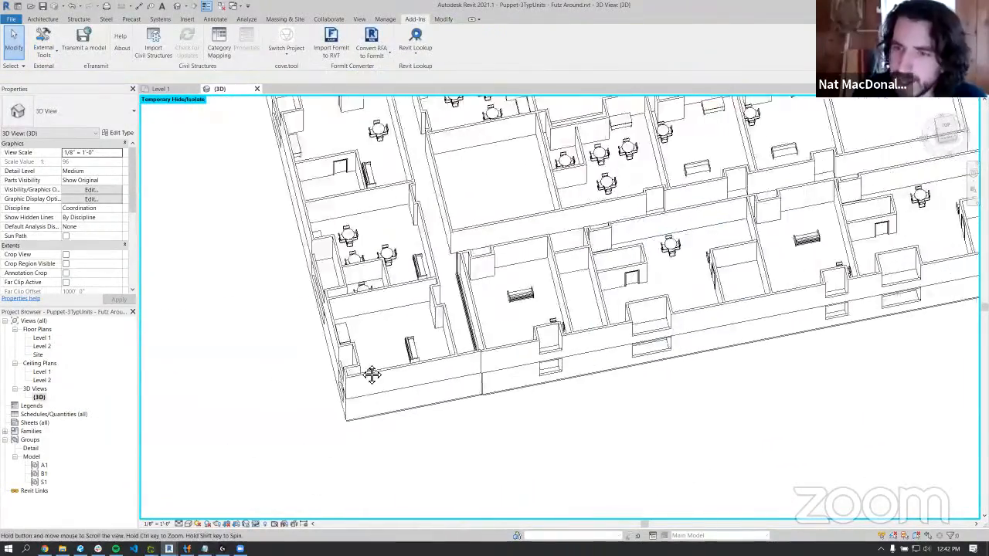
middle_click_drag(755, 302, 502, 66, "shift")
middle_click_drag(503, 495, 435, 318)
scroll(436, 308, "up", 4)
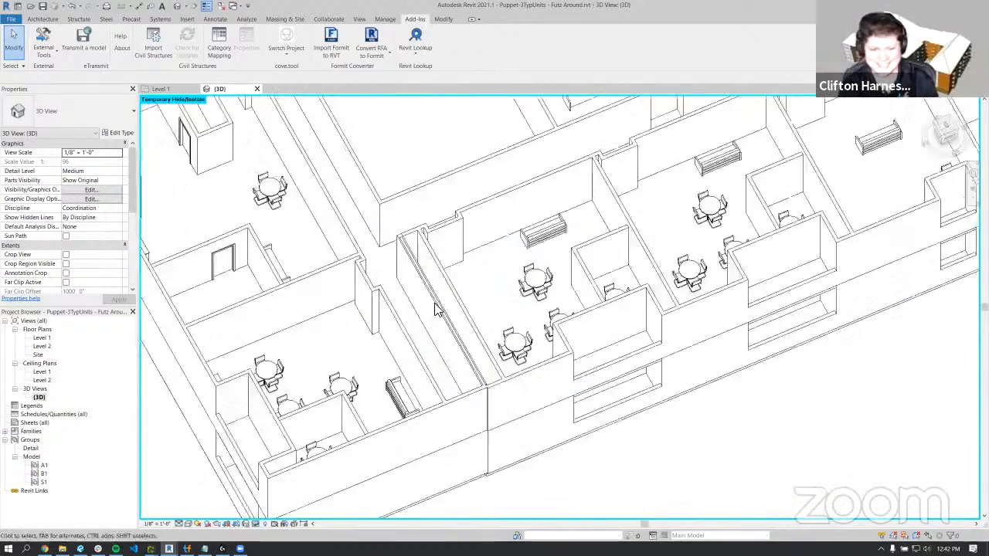
- Inspect the Generic - 6" wall beside the corner S1 unit in 3D and compare it with the other building corners
left_click(413, 251)
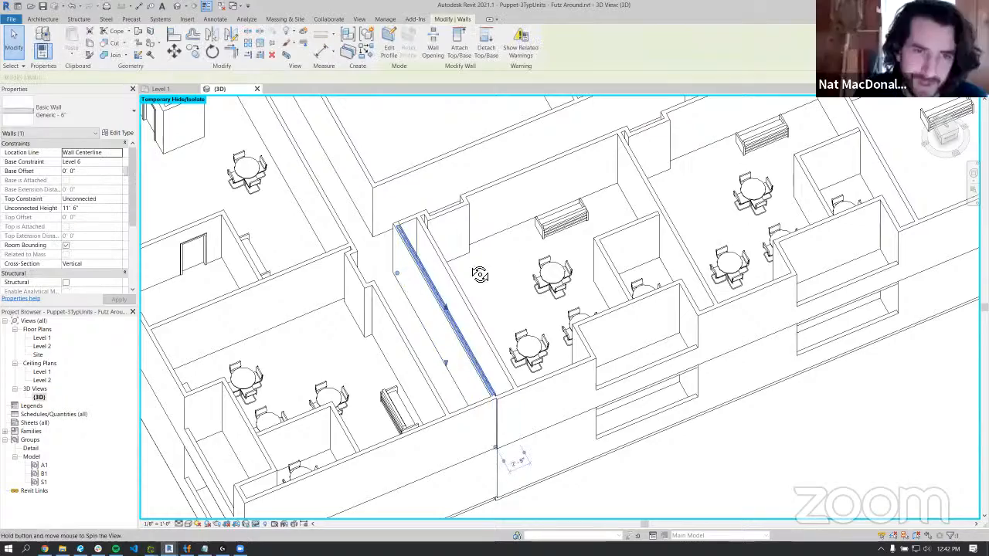
middle_click_drag(413, 251, 392, 287, "shift")
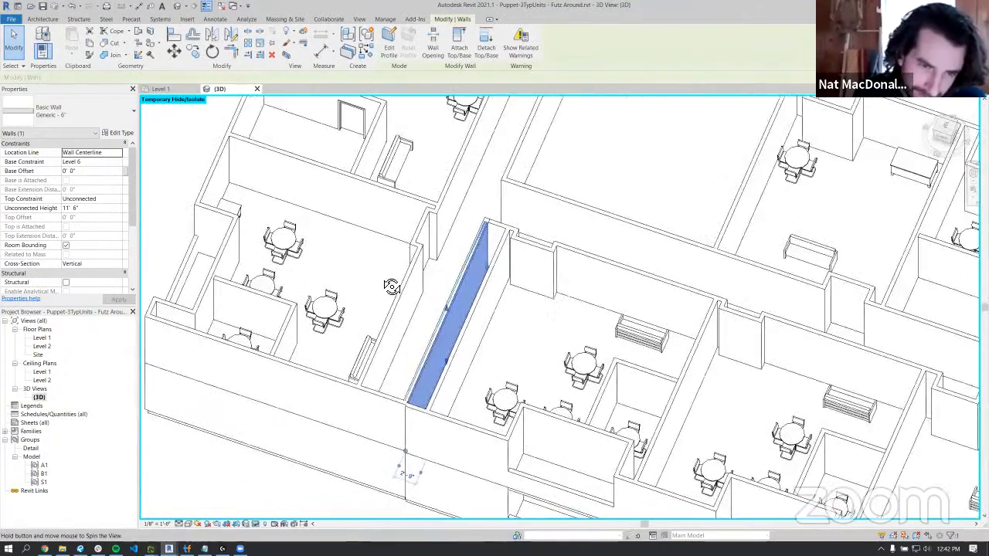
middle_click_drag(409, 325, 630, 309, "shift")
scroll(587, 300, "down", 3)
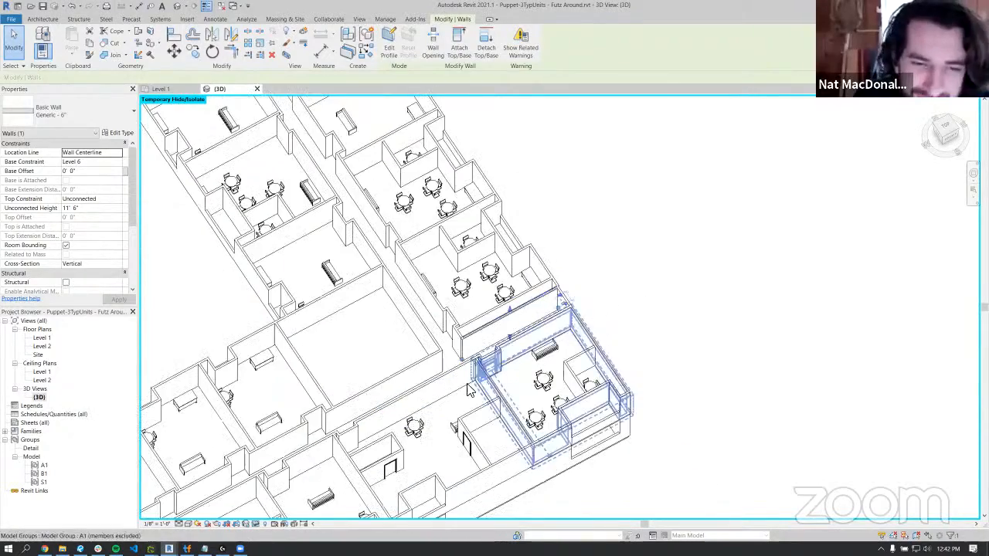
mouse_move(470, 384)
middle_mouse_down()
mouse_move(772, 147)
mouse_move(600, 271)
mouse_move(638, 245)
middle_mouse_up()
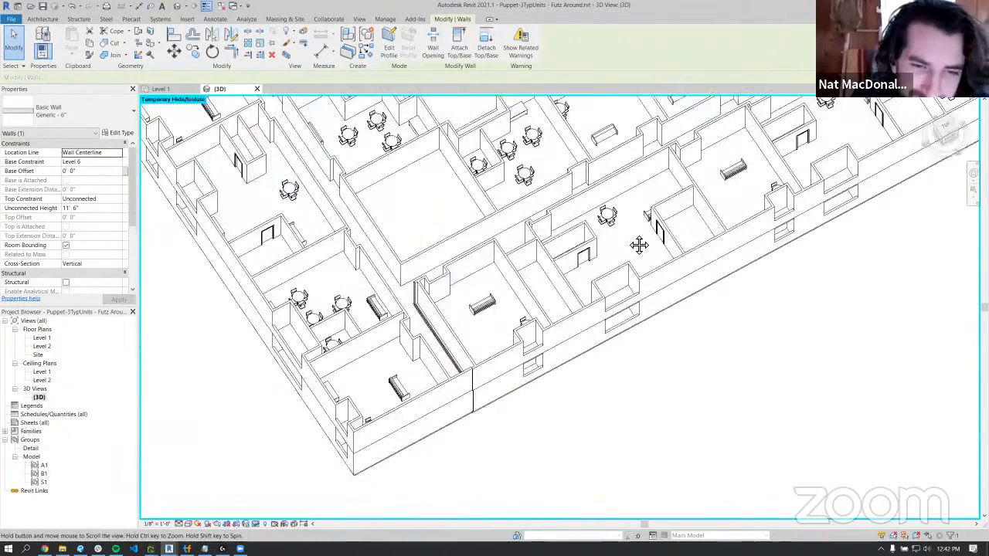
scroll(434, 366, "up", 3)
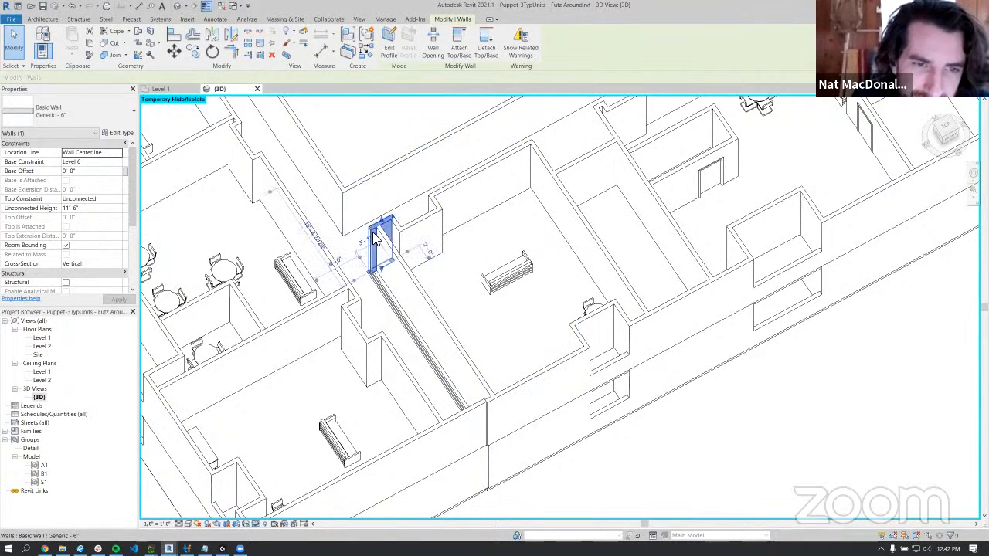
- Adjust the end of the short Generic - 6" wall stub at the corridor beside the S1 unit, and delete that stub
left_click_drag(371, 271, 379, 271)
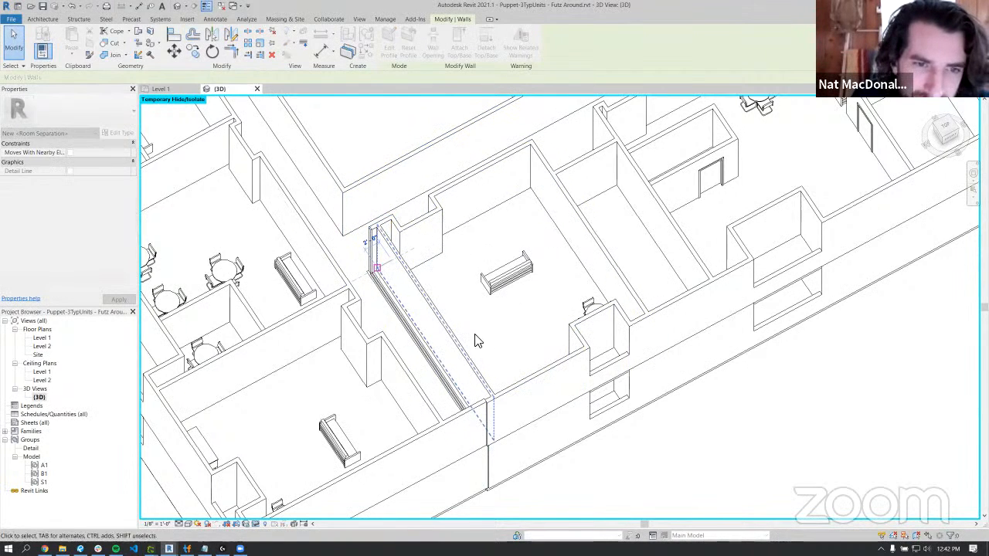
left_click(708, 439)
left_click(370, 235)
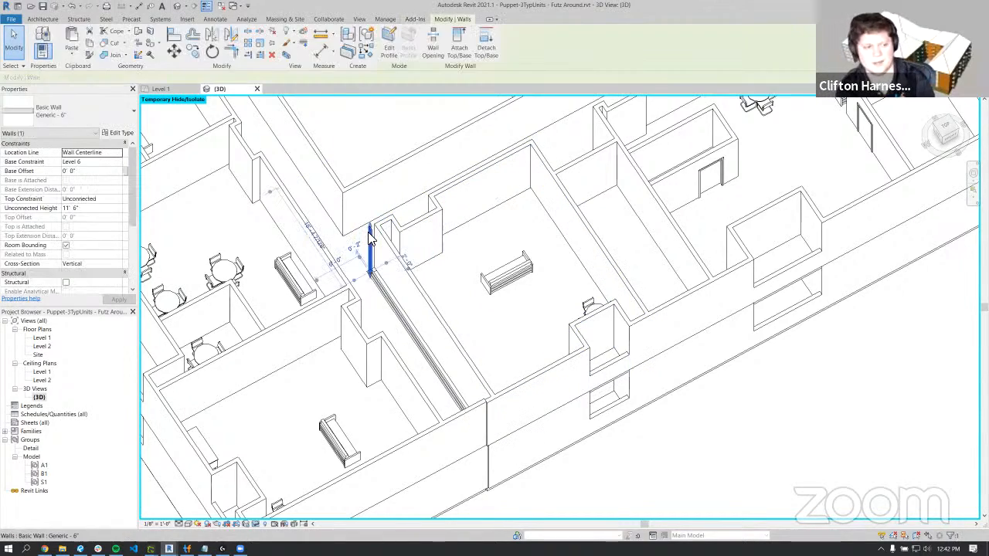
key("Delete")
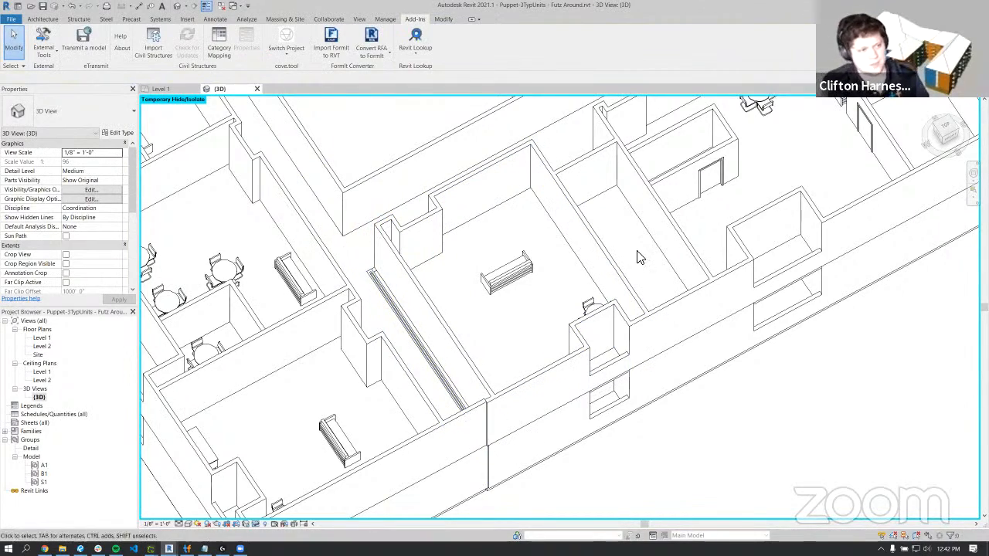
- Examine the corridor opening beside the S1 unit and the unit layout around the courtyard
scroll(637, 257, "down", 3)
middle_click_drag(600, 288, 591, 304)
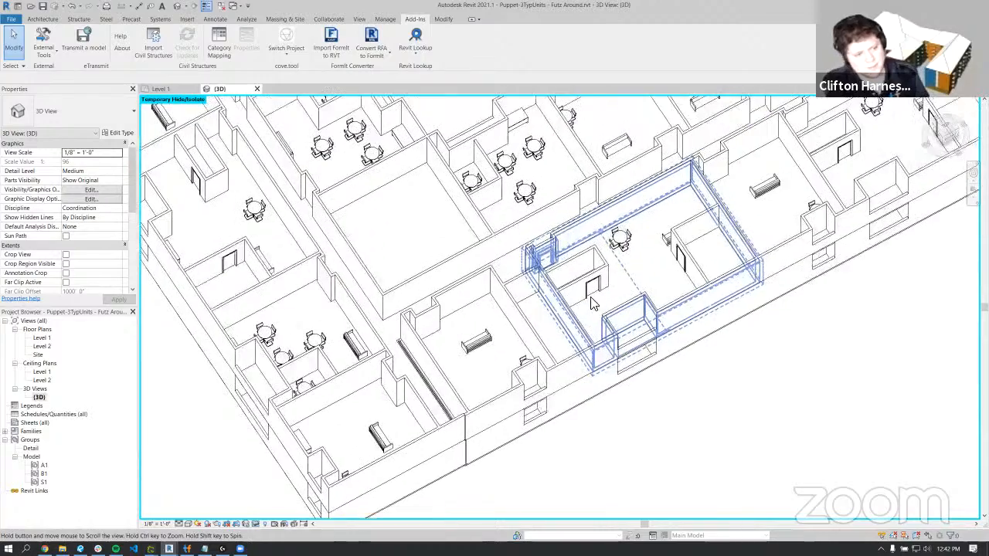
scroll(418, 340, "up", 3)
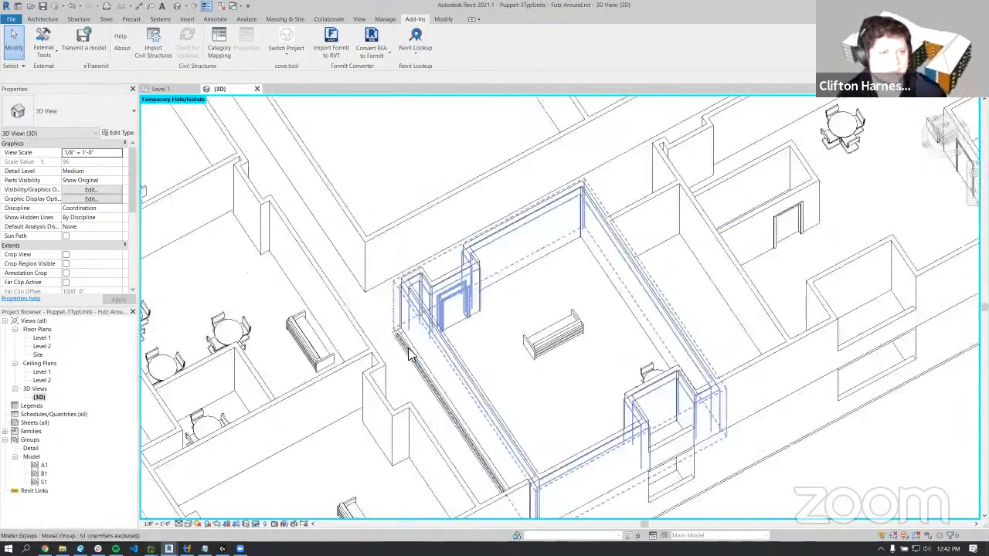
scroll(423, 333, "down", 5)
scroll(430, 319, "down", 2)
middle_click_drag(585, 228, 581, 425)
scroll(581, 424, "down", 1)
middle_click_drag(460, 260, 551, 317)
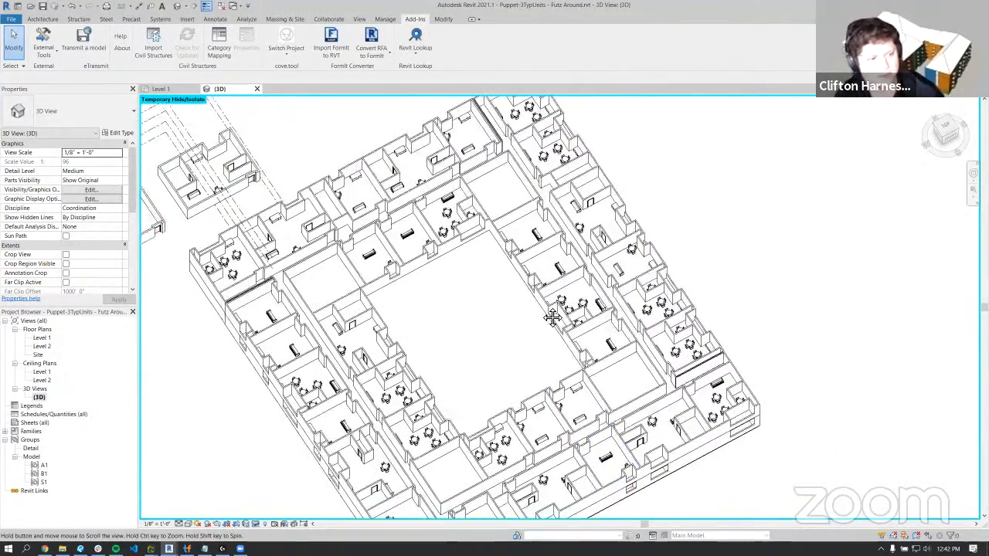
- Check the A1 group at the building's outer corner and the units adjoining it
left_click(305, 305)
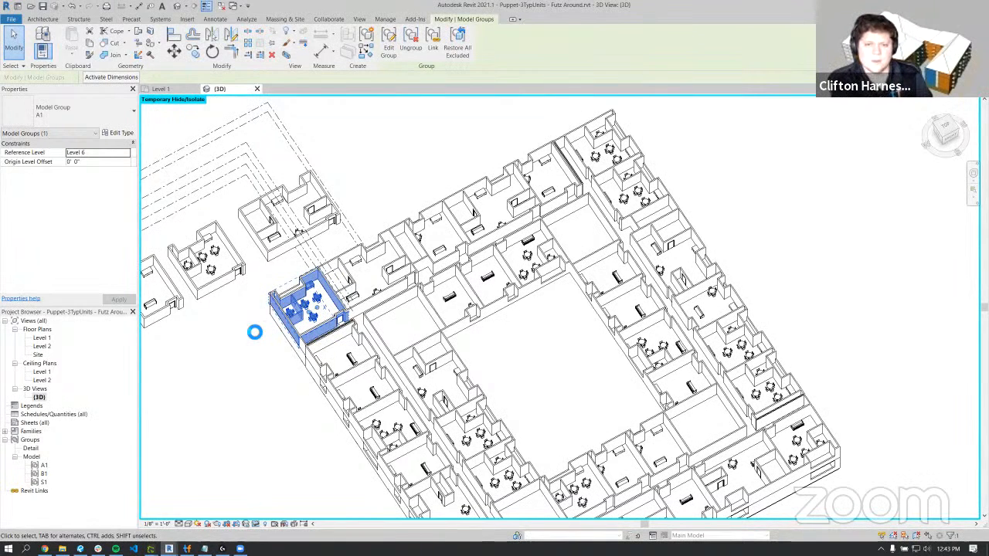
scroll(260, 329, "up", 3)
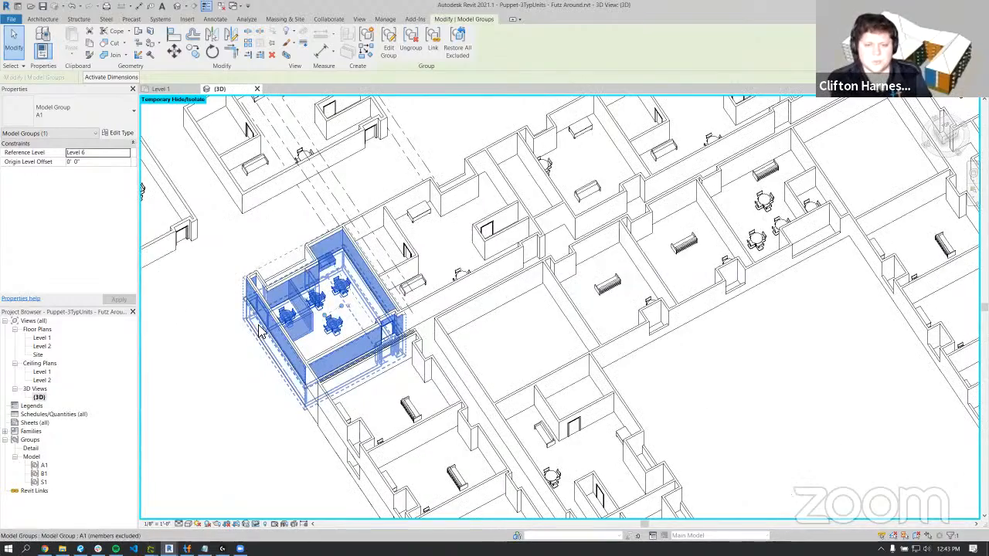
left_click(214, 366)
middle_click_drag(487, 233, 373, 284)
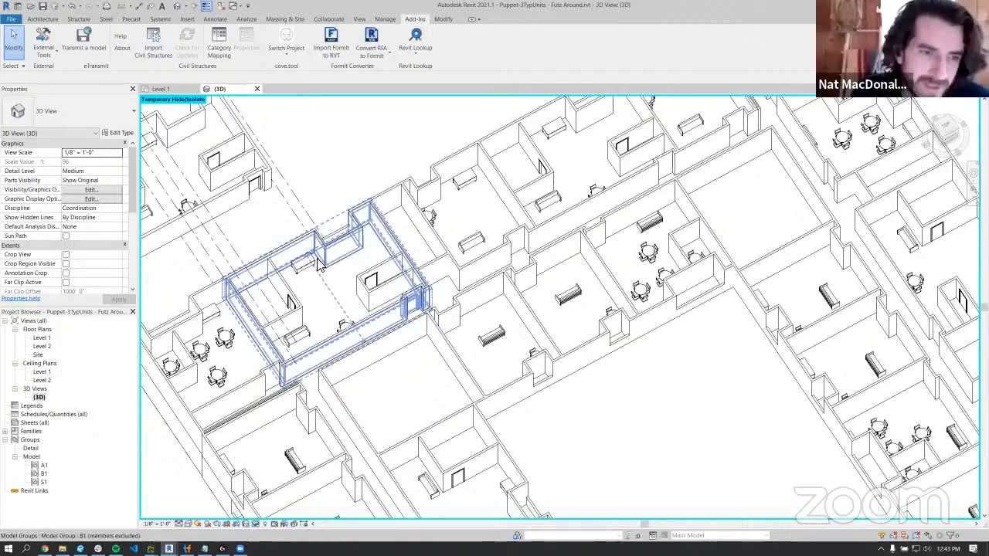
- Check the B1 group next to the corner A1 unit and its corridor entrance from several angles
left_click(302, 304)
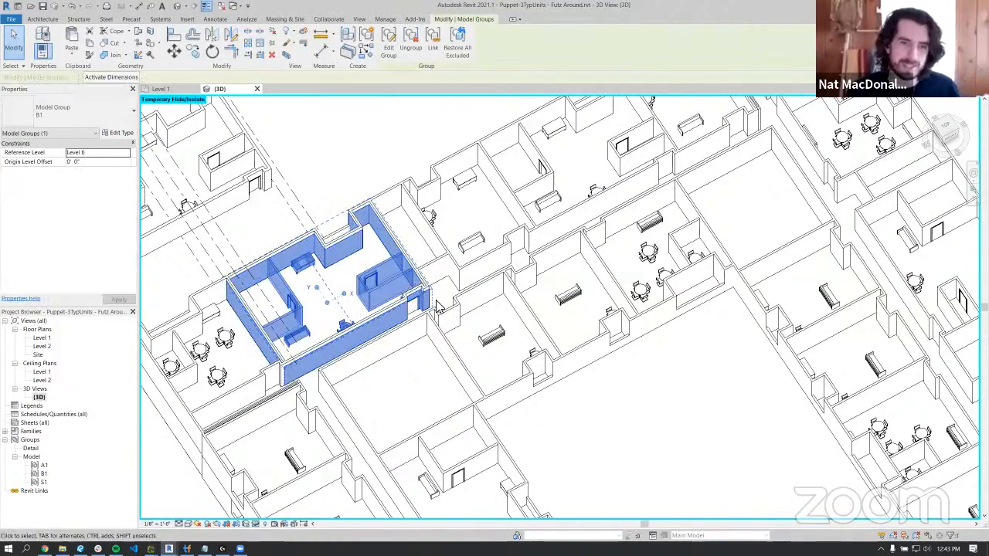
key("Escape")
scroll(436, 312, "up", 3)
left_click(392, 281)
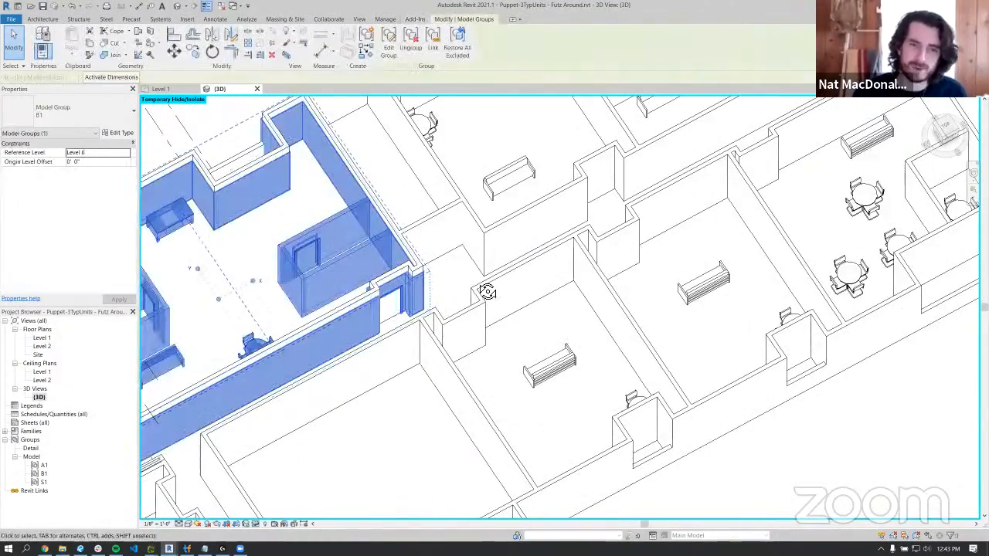
middle_click_drag(487, 291, 336, 296, "shift")
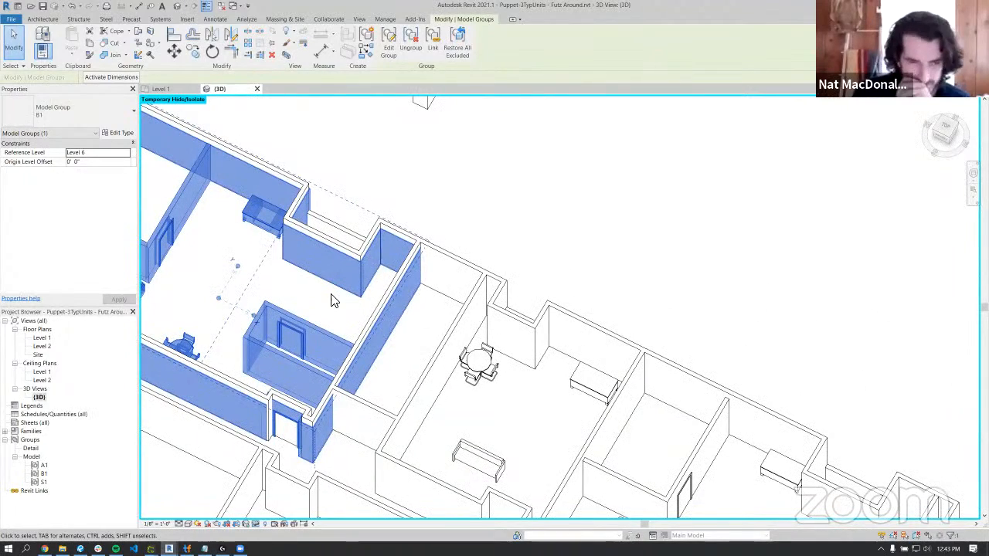
scroll(333, 290, "down", 2)
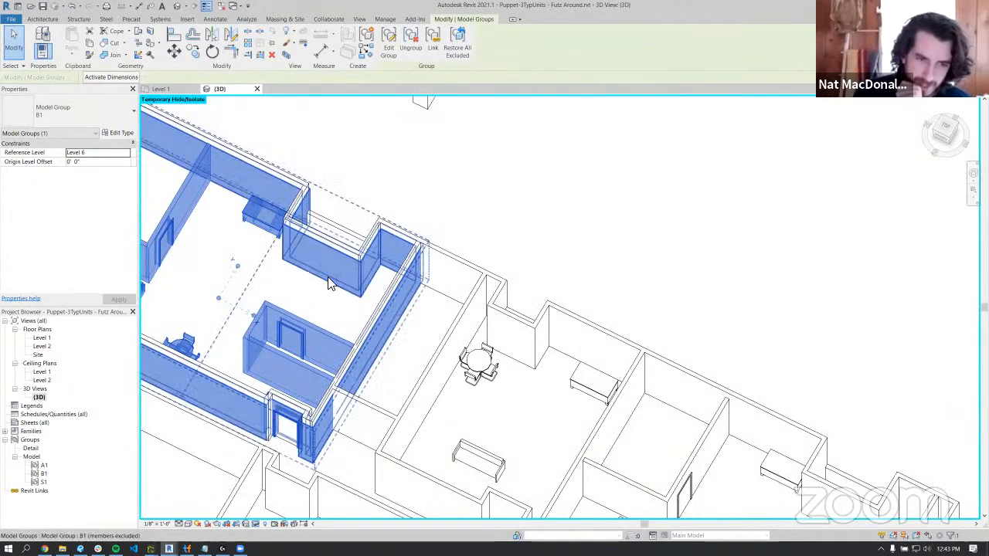
scroll(333, 282, "down", 2)
key("Escape")
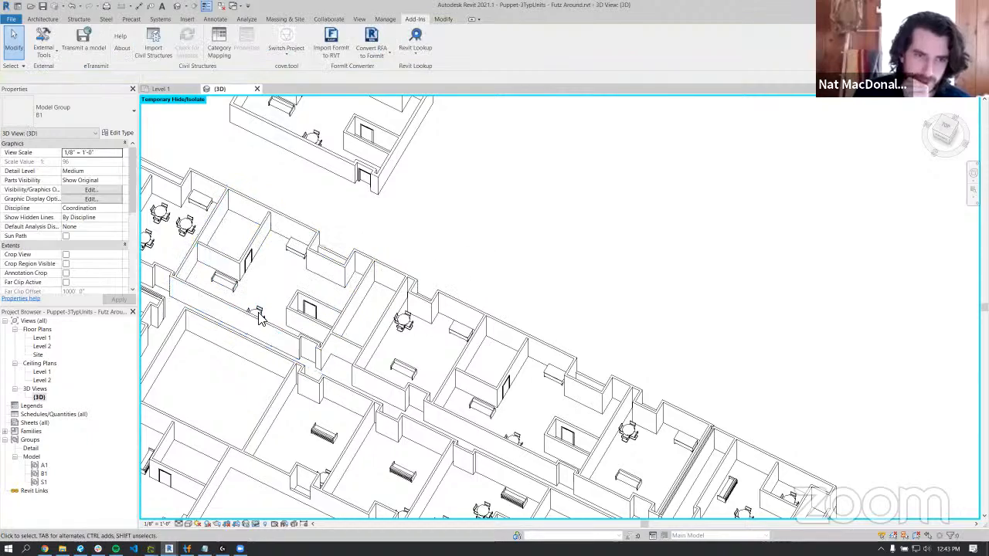
- Check the type of the interior partition with a door inside the B1 unit
scroll(230, 199, "up", 3)
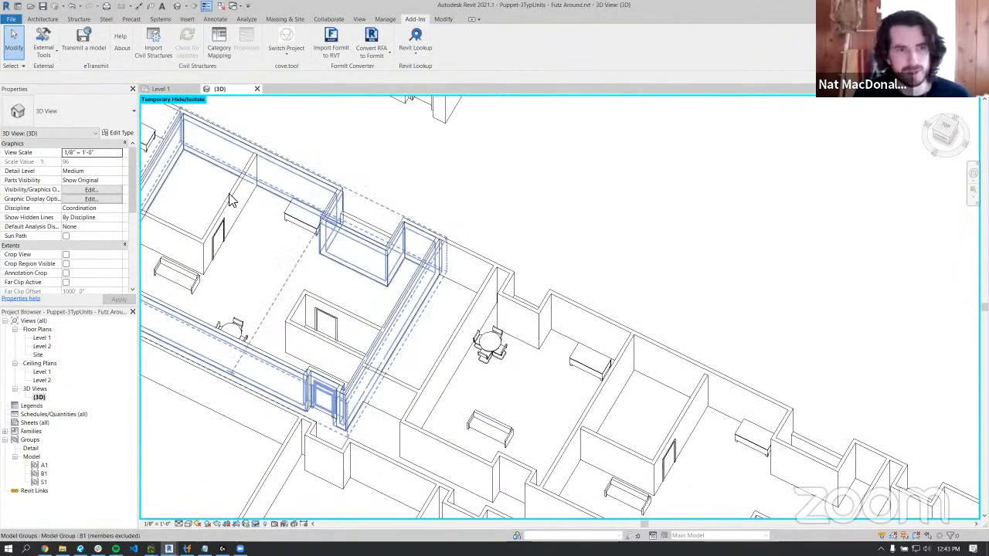
left_click(217, 236)
scroll(217, 236, "up", 2)
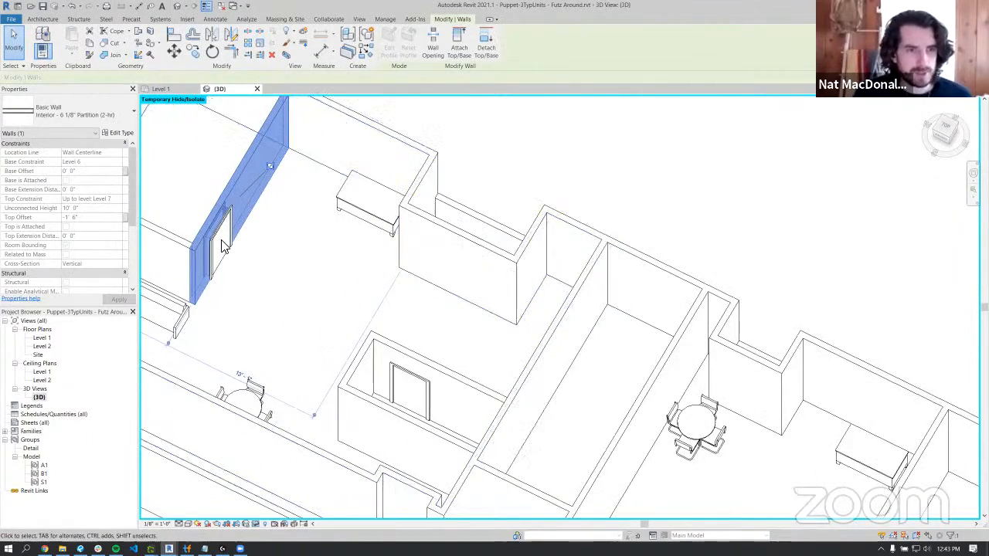
key("Escape")
- View the building from the top and inspect the corner A1 group's entrance alcove in plan and in 3D
scroll(574, 336, "down", 4)
middle_click_drag(575, 335, 538, 305, "shift")
middle_click_drag(539, 305, 533, 325, "shift")
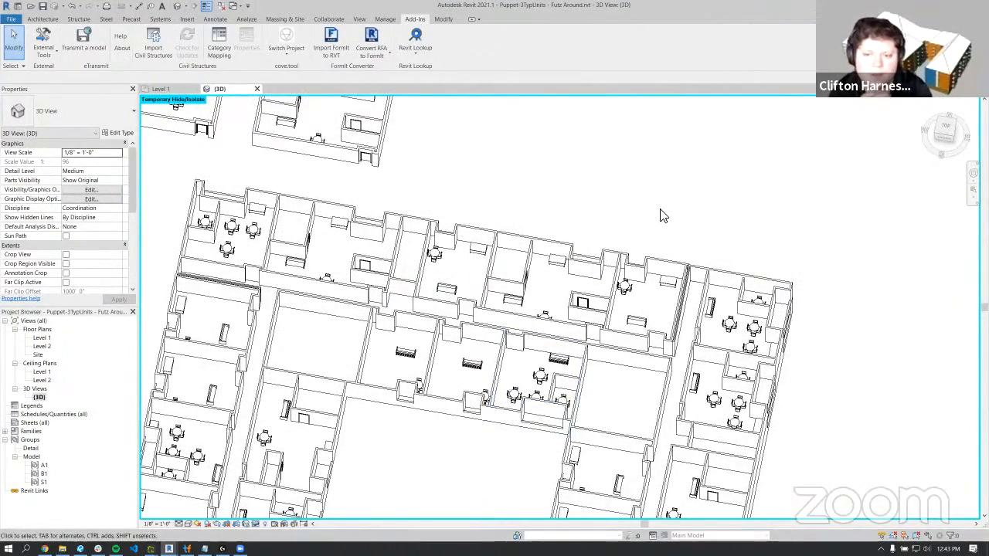
left_click(950, 130)
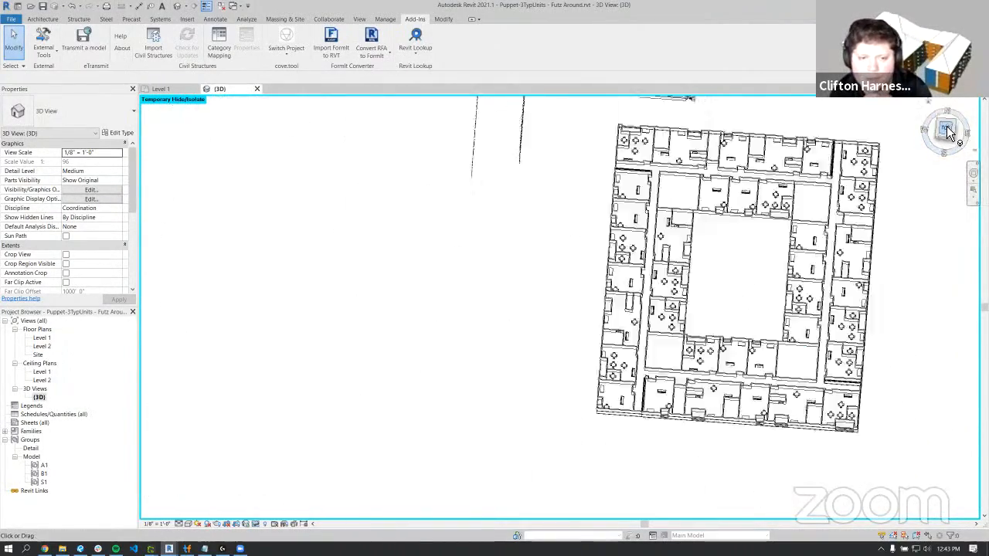
scroll(498, 246, "up", 5)
scroll(502, 245, "up", 4)
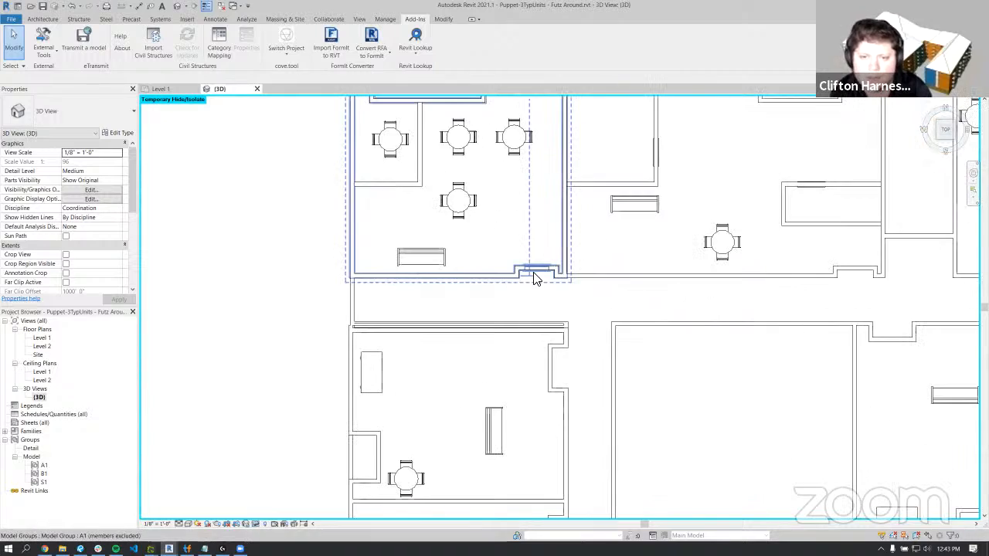
left_click(534, 278)
scroll(545, 273, "up", 3)
middle_click_drag(609, 345, 583, 276, "shift")
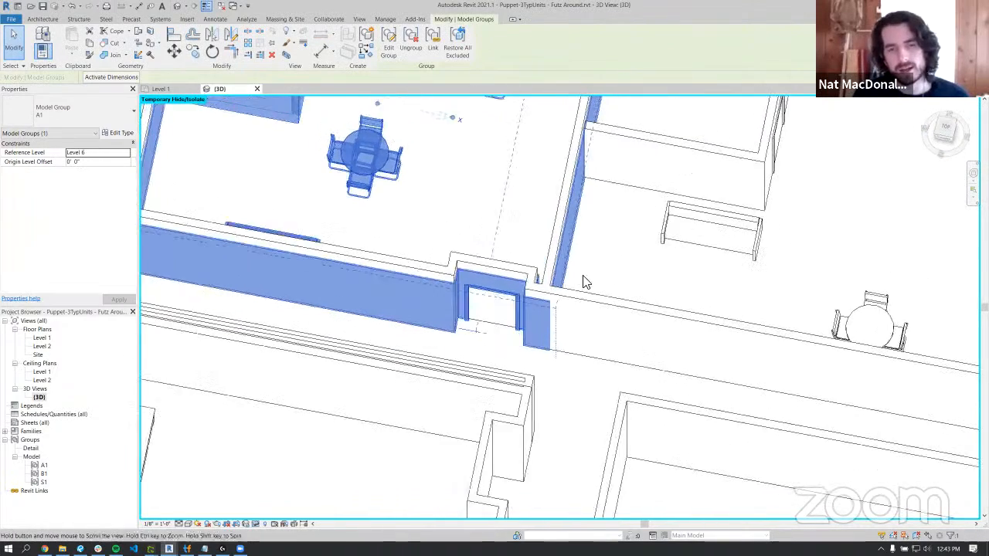
left_click(583, 276)
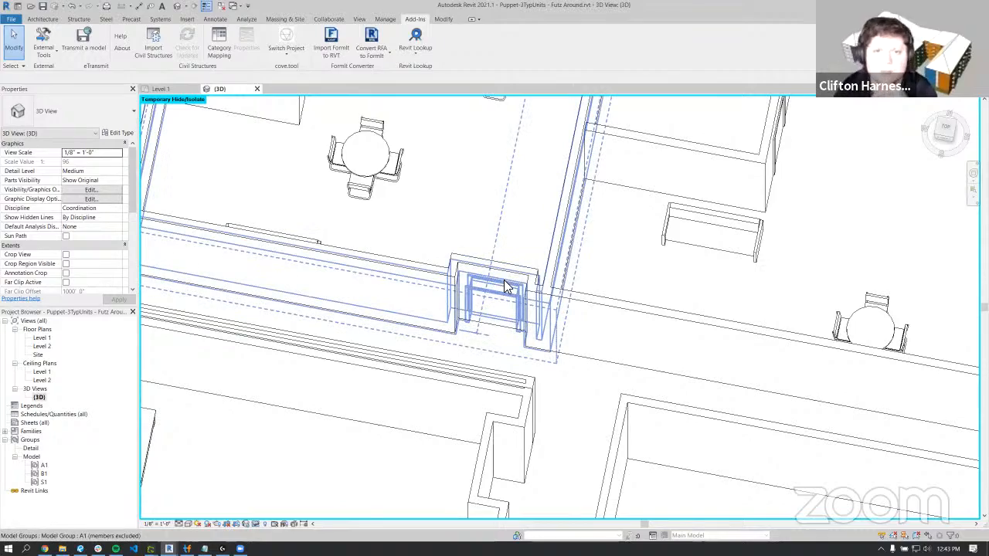
- Compare the corner A1 unit's entrance walls with those of the standalone A1 group outside the building
left_click(506, 288)
scroll(512, 198, "down", 5)
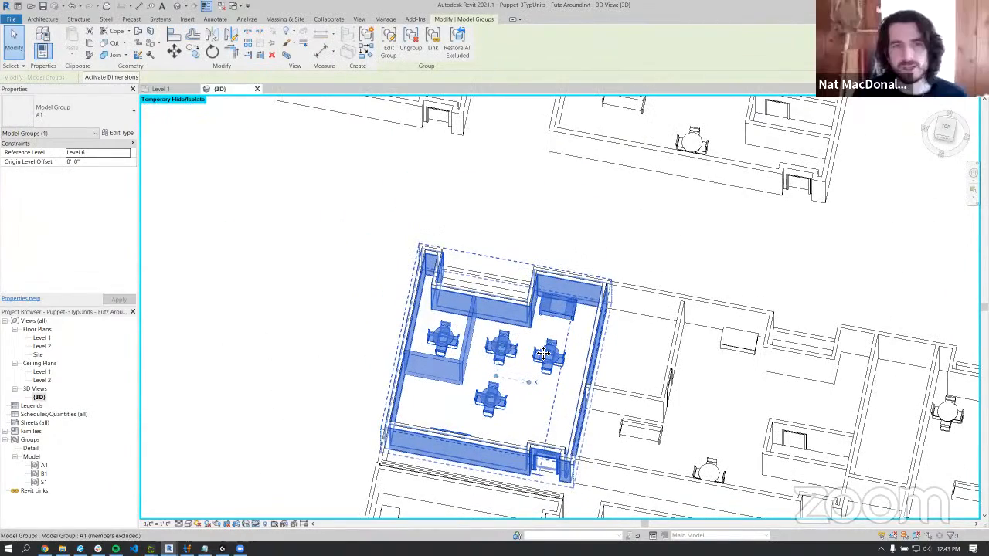
left_click(429, 104, "ctrl")
middle_click_drag(430, 104, 481, 241)
scroll(481, 241, "up", 4)
key("Escape")
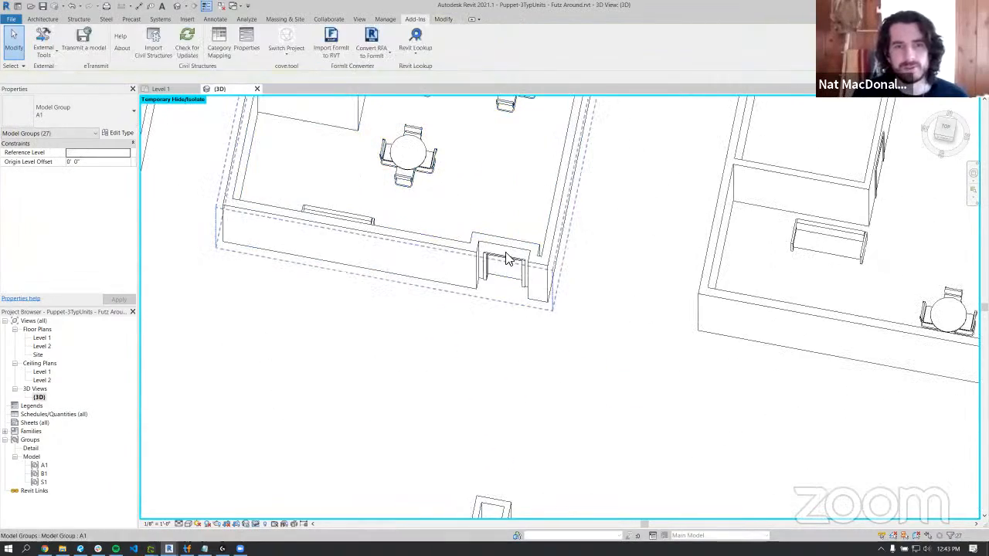
left_click(508, 261)
middle_click_drag(538, 322, 521, 202, "shift")
key("Escape")
- Review the standalone unit groups and the units placed along the building's corridors in 3D
scroll(491, 239, "down", 4)
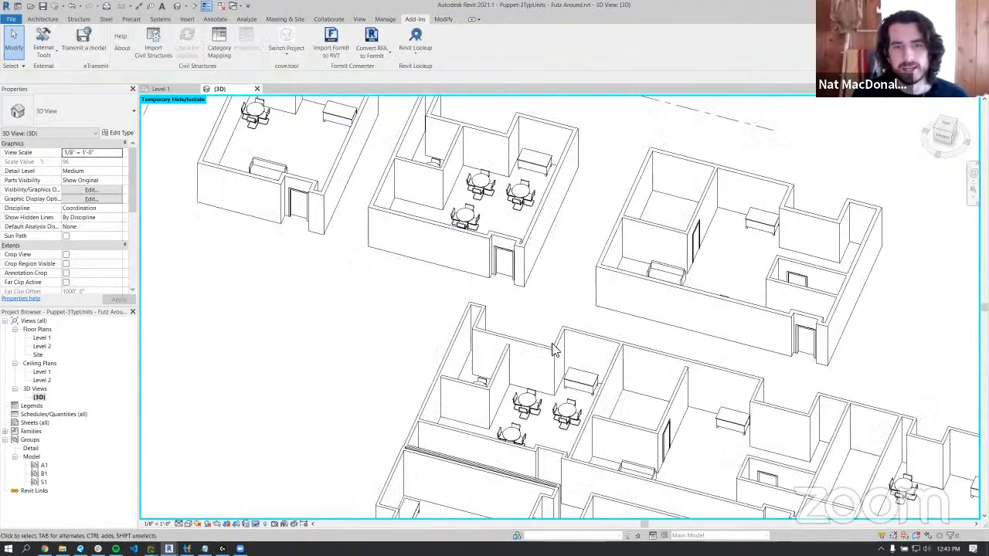
middle_click_drag(563, 442, 518, 290)
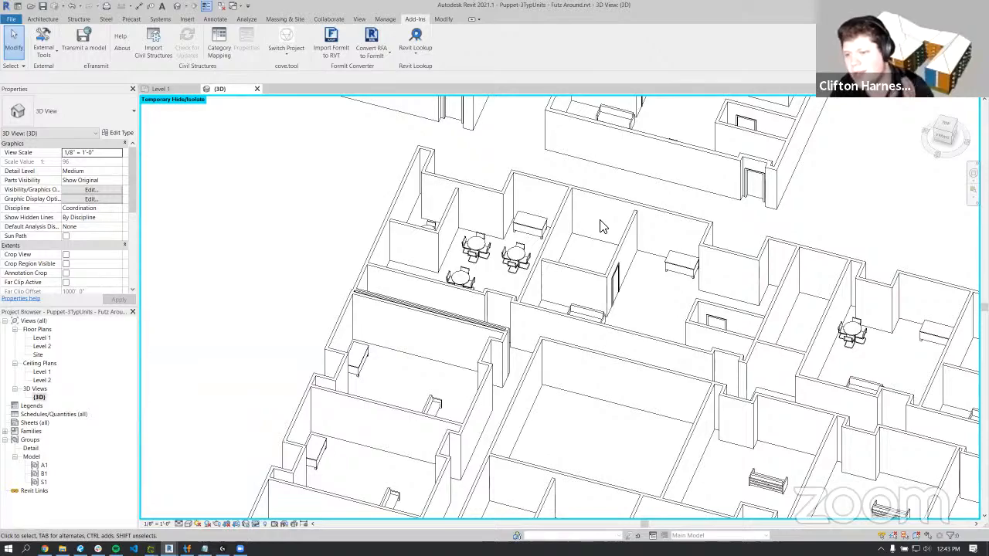
scroll(506, 292, "down", 3)
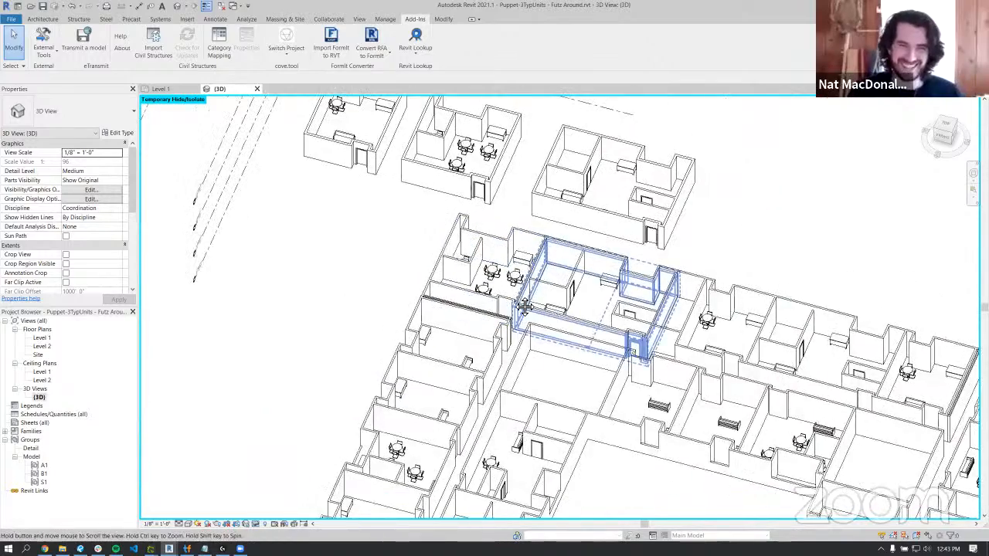
mouse_move(578, 324)
middle_mouse_down()
mouse_move(485, 280)
mouse_move(508, 321)
mouse_move(587, 325)
middle_mouse_up()
scroll(611, 321, "down", 2)
middle_click_drag(652, 367, 503, 212)
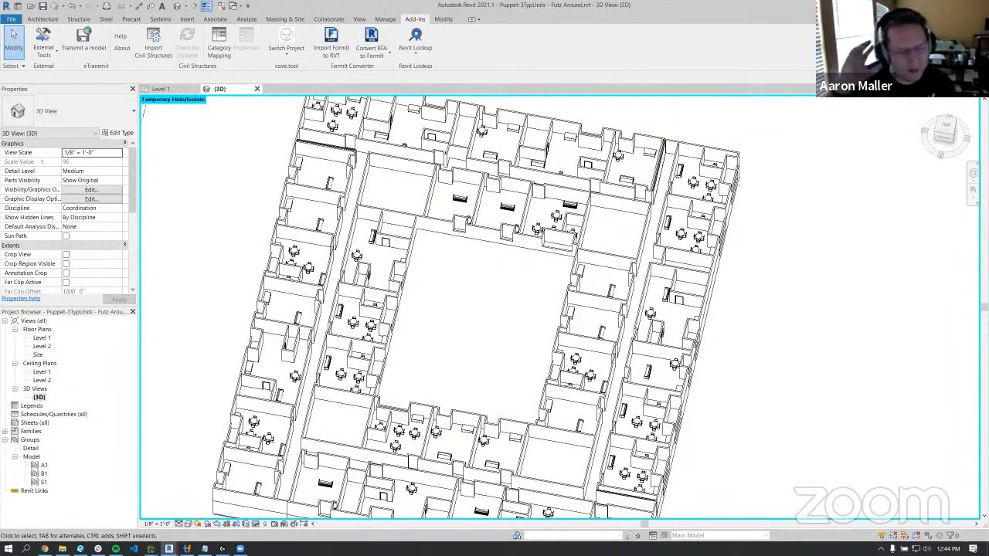
key("XF86AudioRaiseVolume")
key("XF86AudioRaiseVolume")
key("XF86AudioRaiseVolume")
key("XF86AudioRaiseVolume")
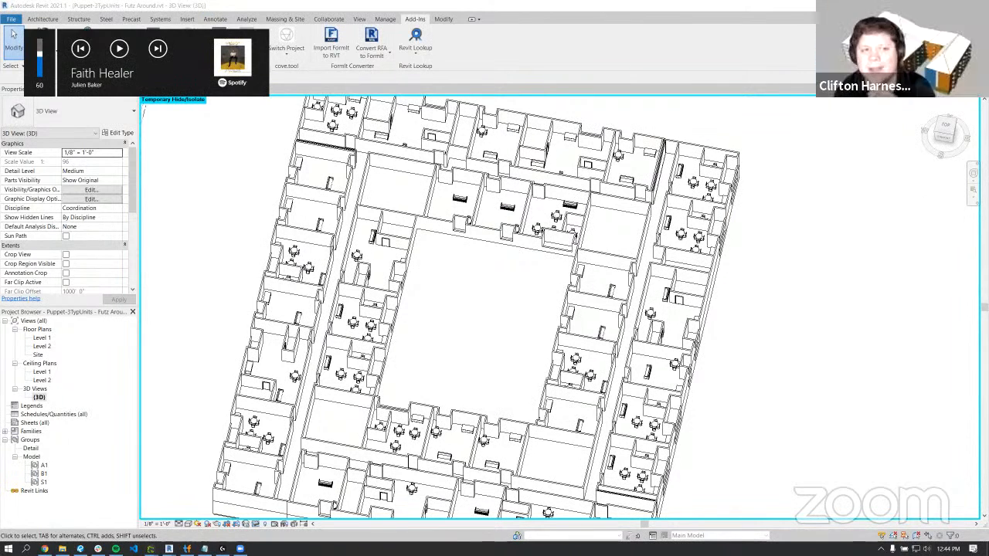
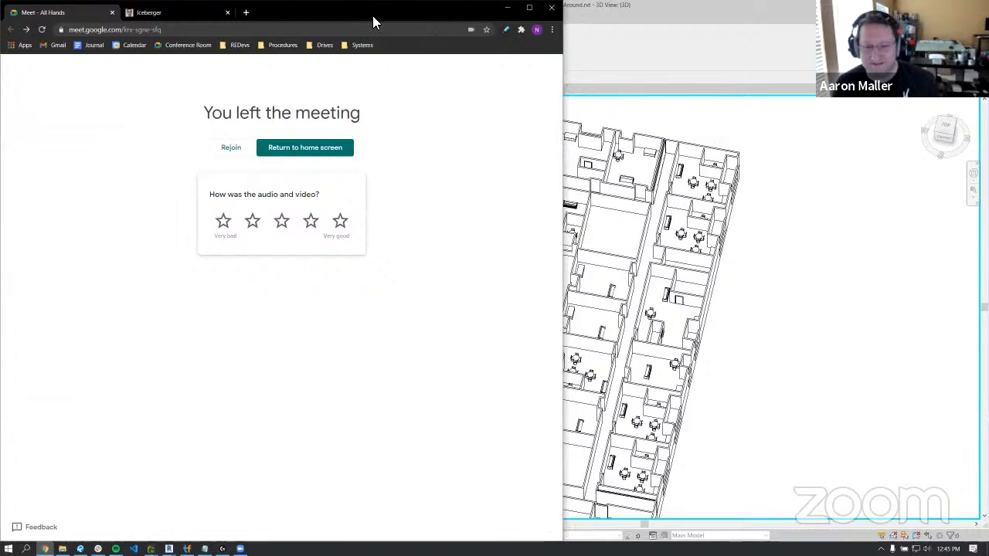
left_click(507, 7)
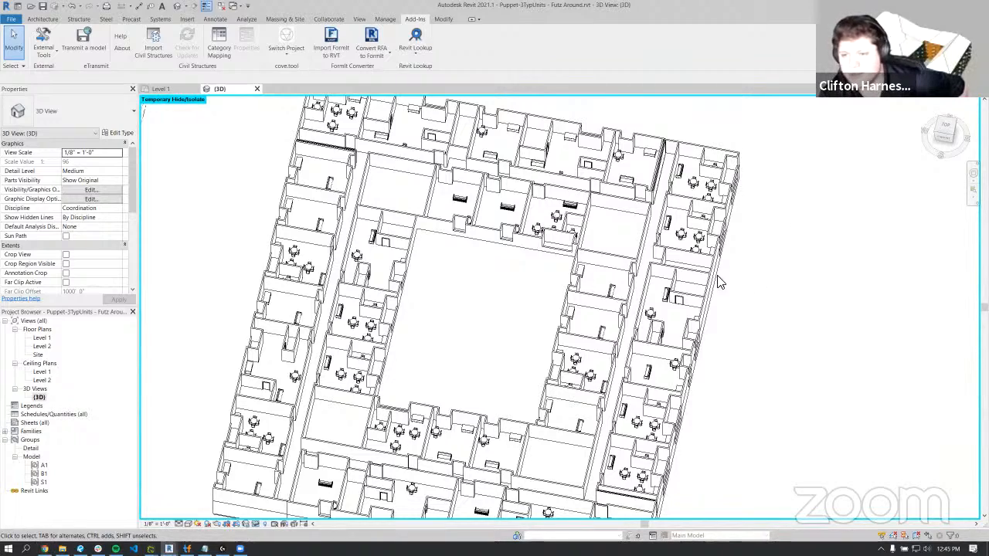
- Check an S1 group and an A1 group on the courtyard side against the whole building in 3D
middle_click_drag(754, 314, 754, 417, "shift")
scroll(753, 417, "down", 2)
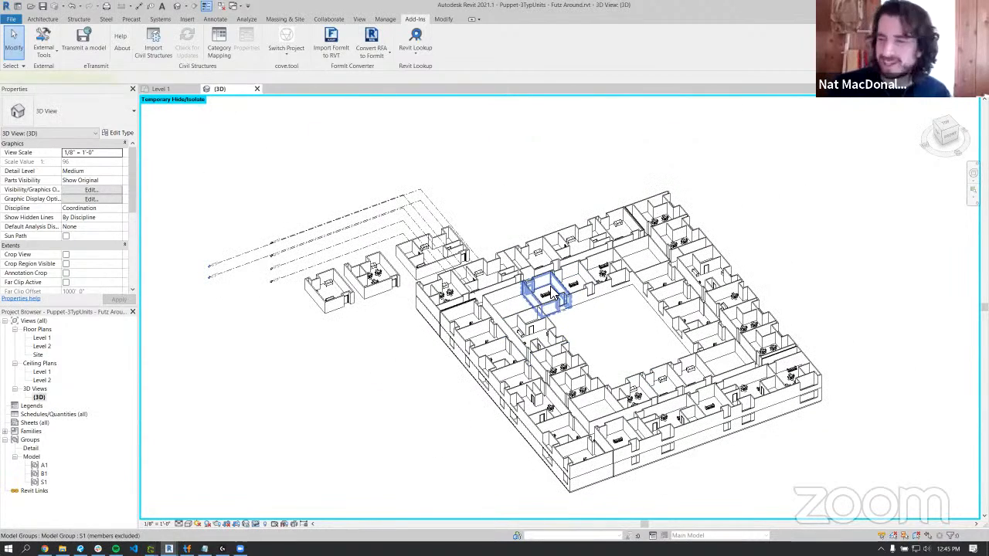
left_click(547, 292)
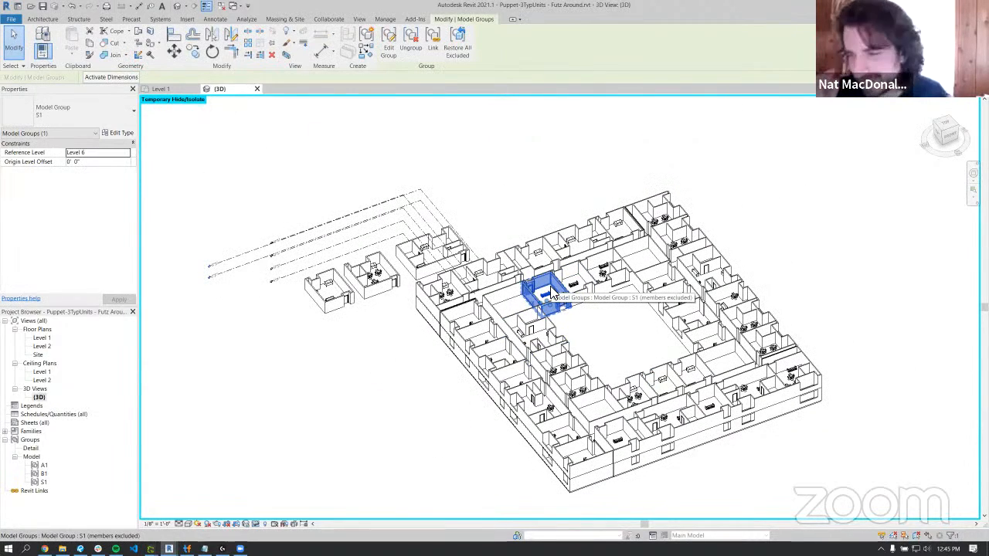
middle_click_drag(658, 251, 514, 254)
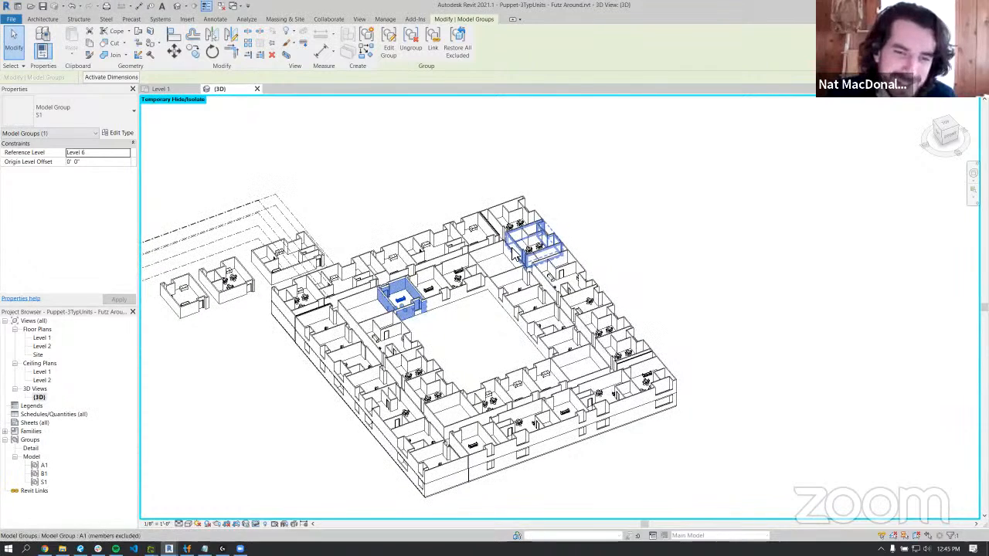
left_click(444, 394)
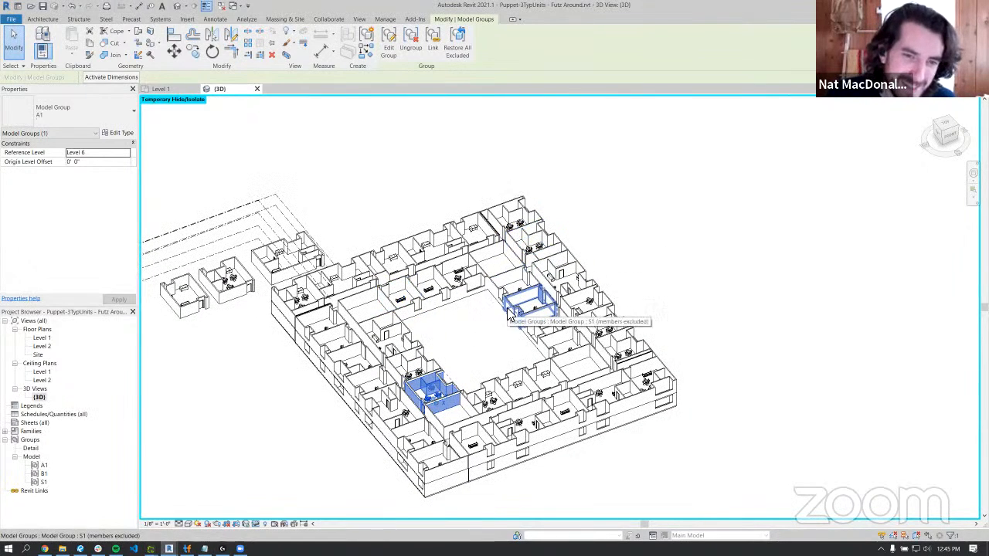
middle_click_drag(513, 308, 494, 243, "shift")
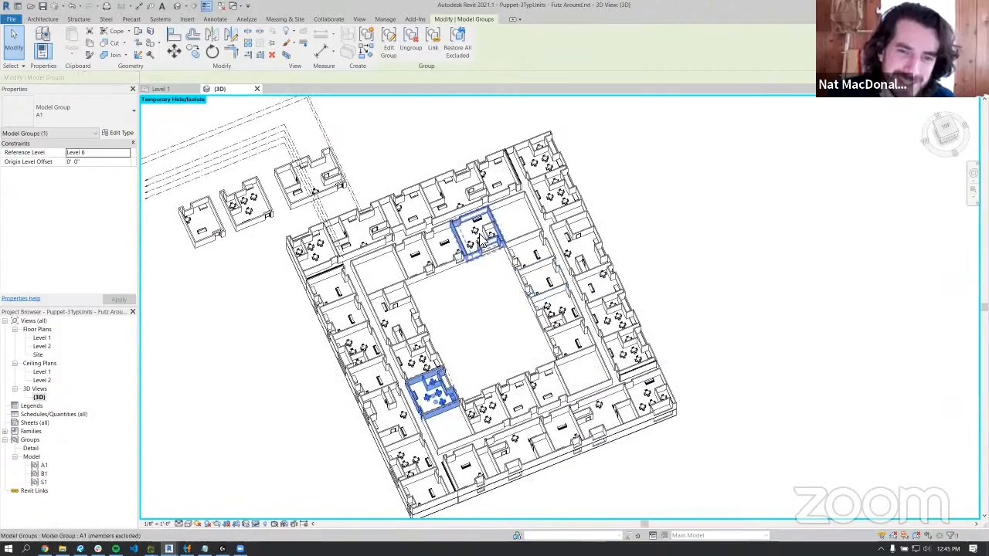
- Inspect the A1 unit group in the building's inner row and the standalone B1 unit group in the 3D view
left_click(480, 237)
scroll(427, 369, "up", 3)
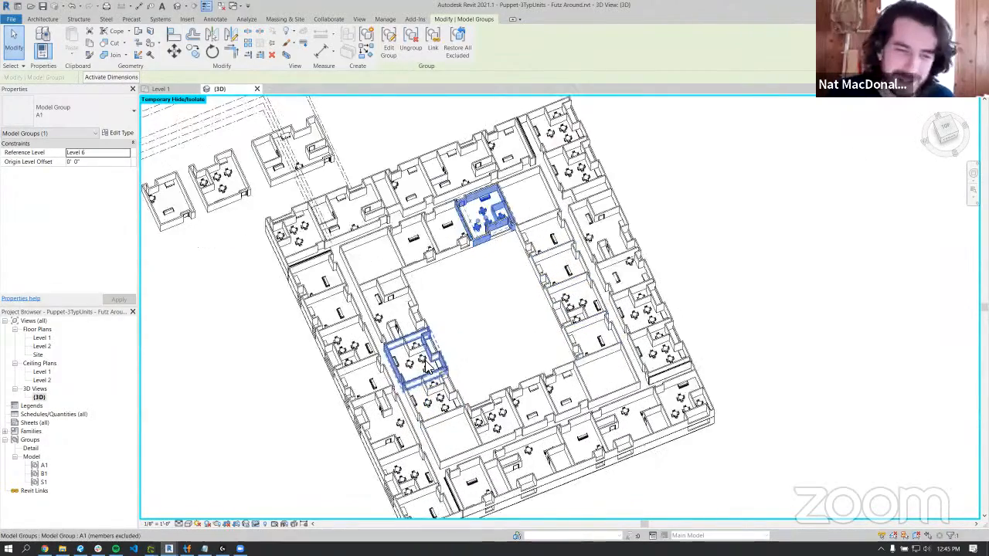
middle_click_drag(530, 360, 690, 495)
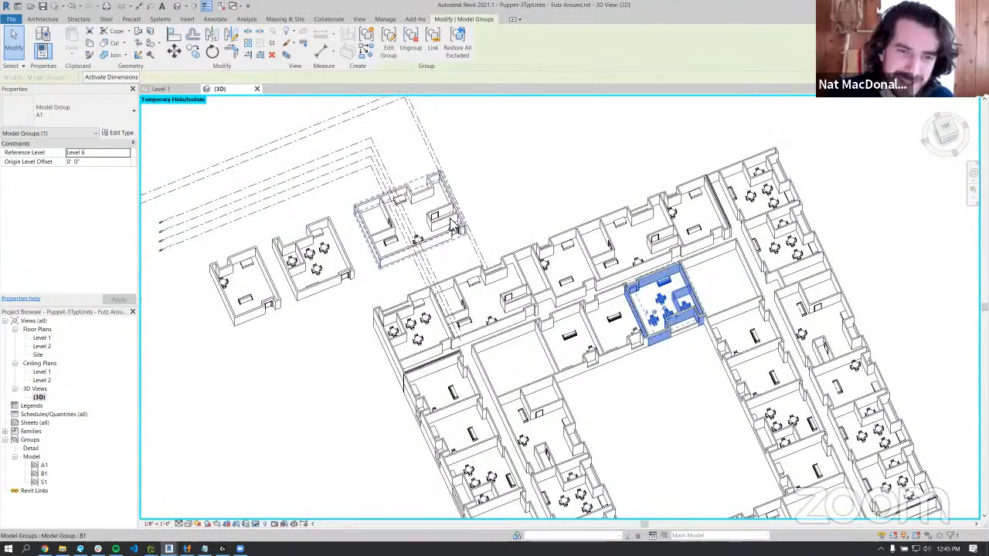
left_click(455, 228)
middle_click_drag(554, 210, 698, 375, "shift")
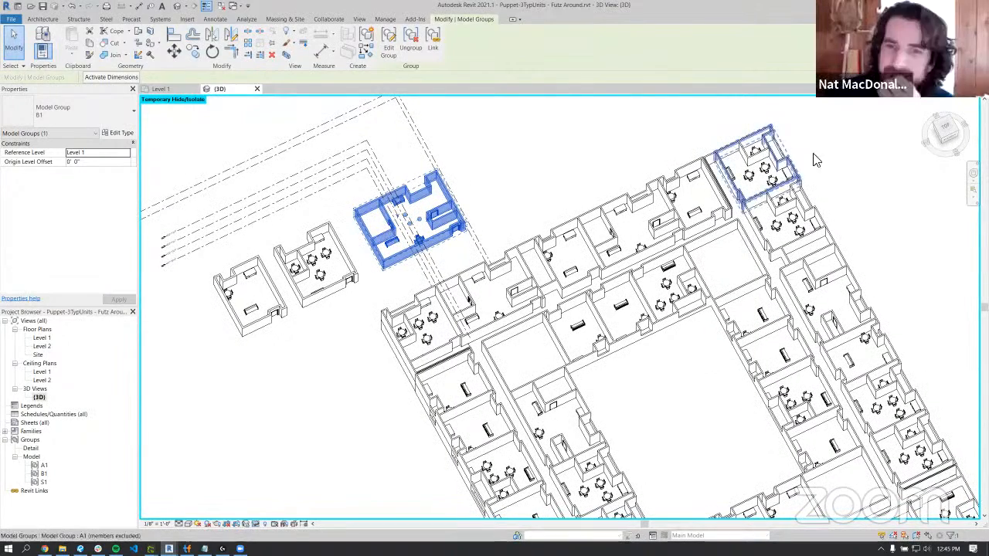
- View the model from the top and select the standalone B1 unit group above the building
left_click(947, 129)
scroll(653, 297, "down", 8)
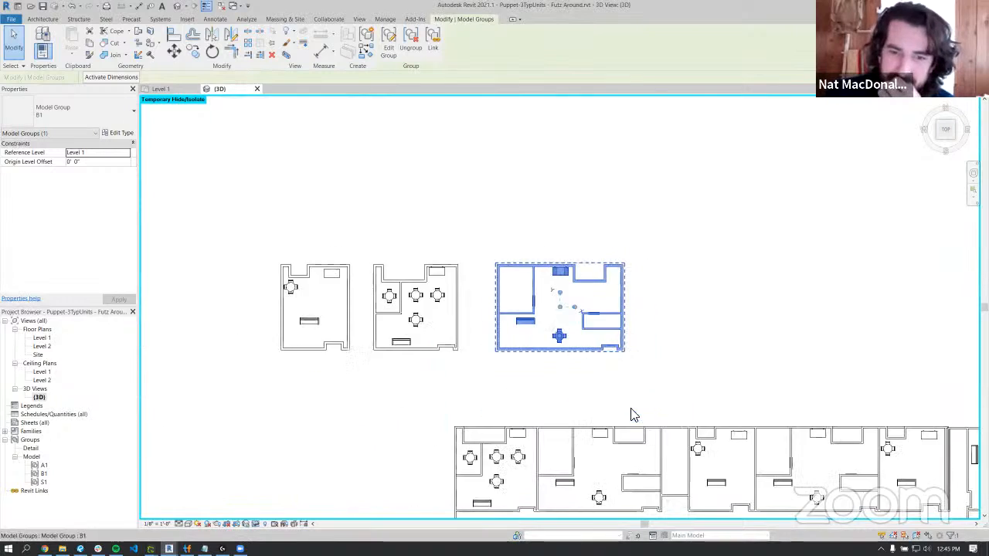
middle_click_drag(651, 251, 642, 148)
scroll(630, 353, "up", 5)
left_click(635, 178)
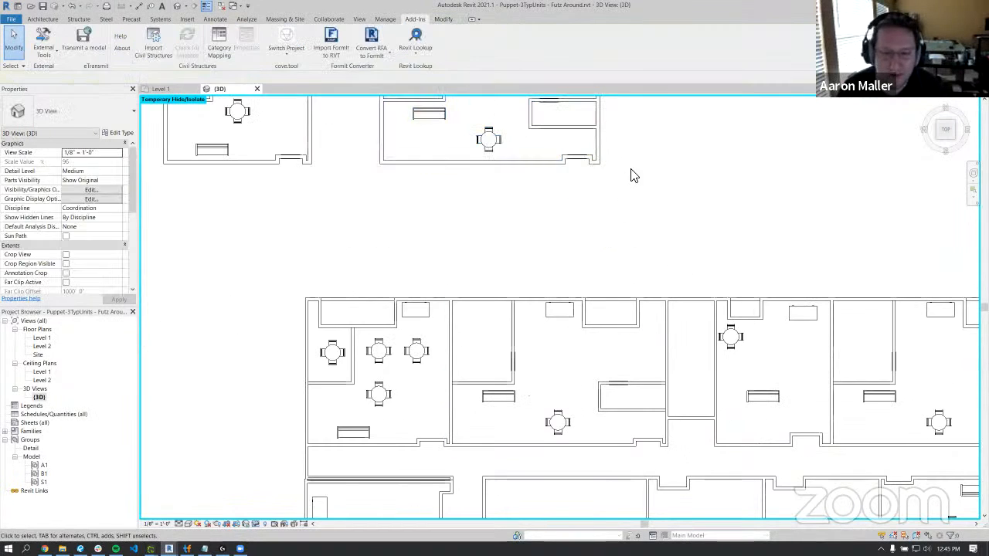
left_click(606, 159)
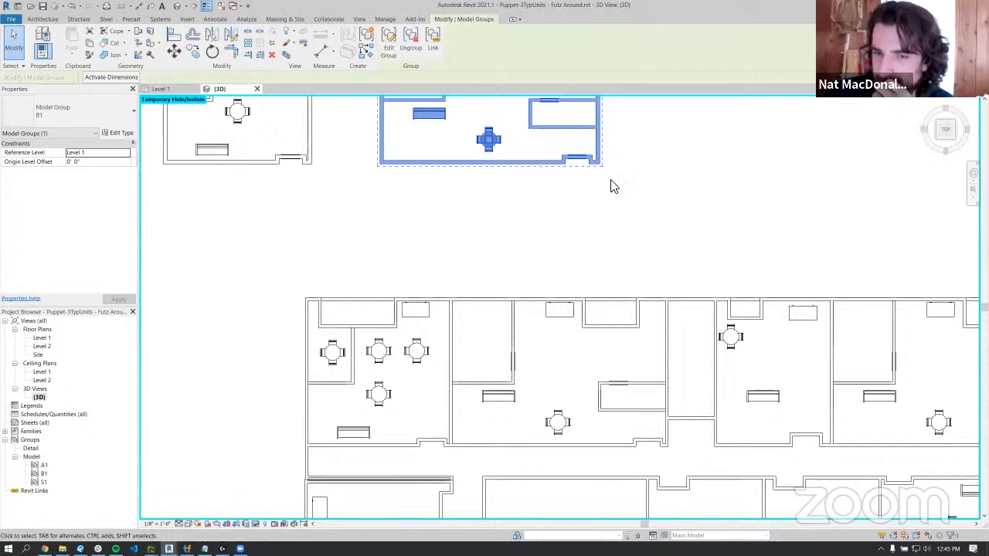
- Examine the B1 group placed beside the corner A1 unit in the building's upper row, in top view and at an angle
left_click(563, 417)
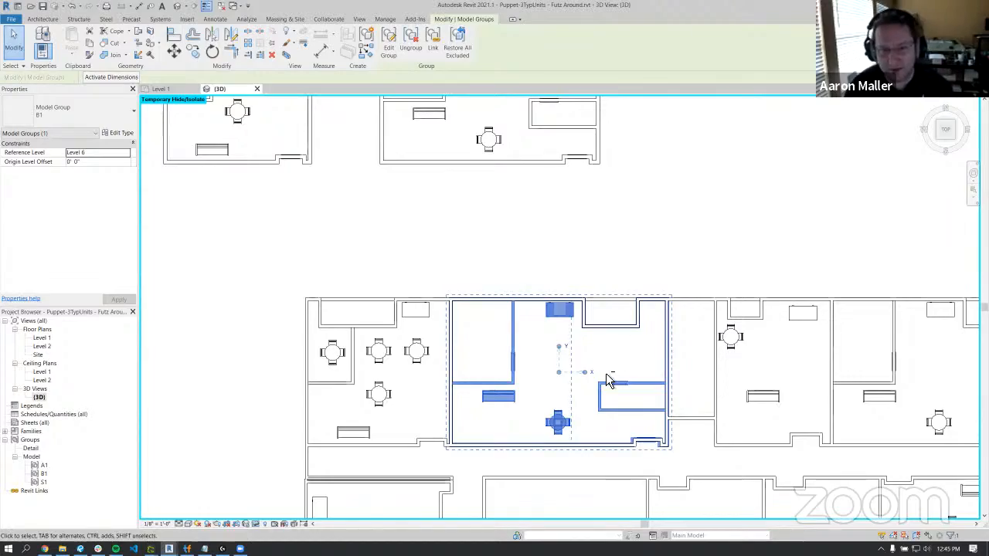
middle_click_drag(648, 319, 684, 276, "shift")
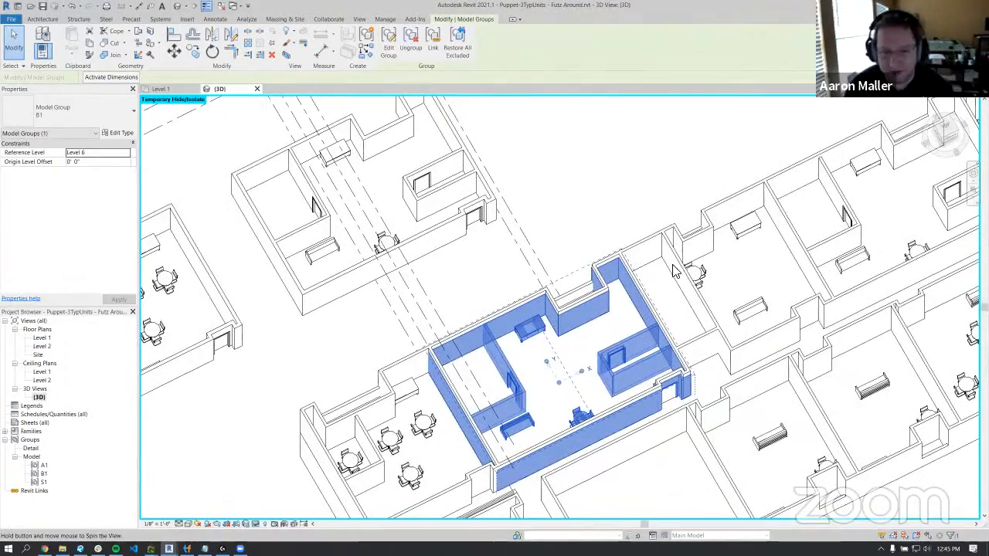
key("Escape")
left_click(552, 331)
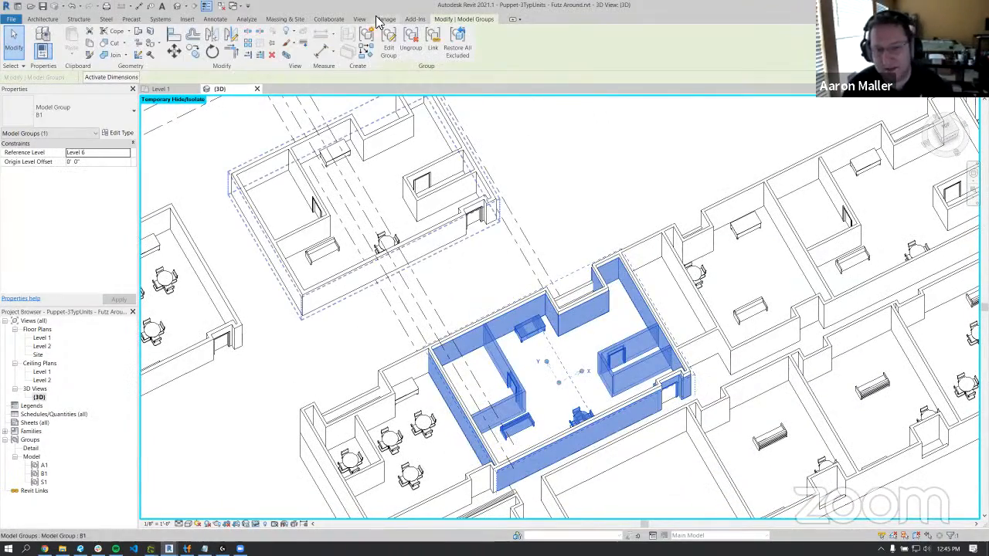
left_click(468, 51)
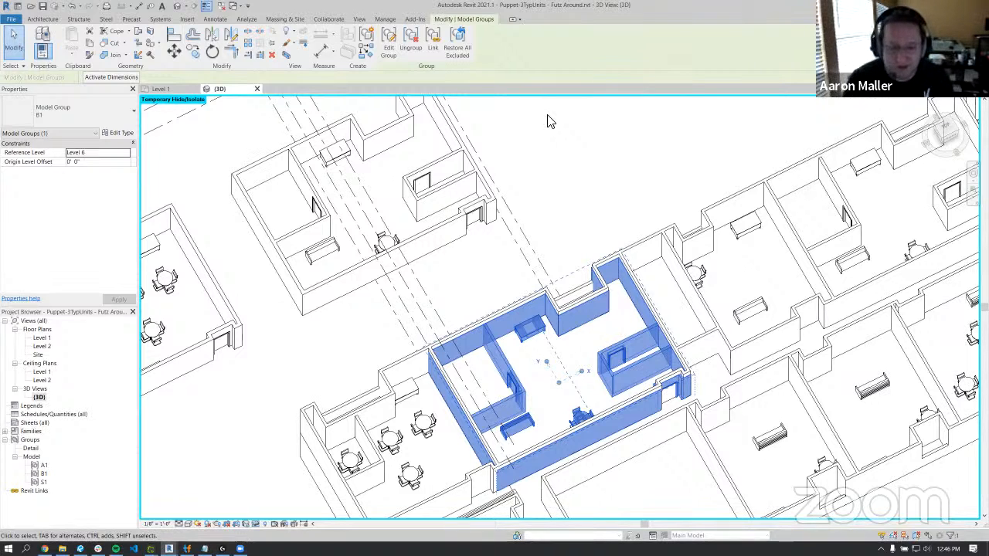
mouse_move(591, 201)
middle_mouse_down()
mouse_move(600, 186)
mouse_move(587, 187)
middle_mouse_up()
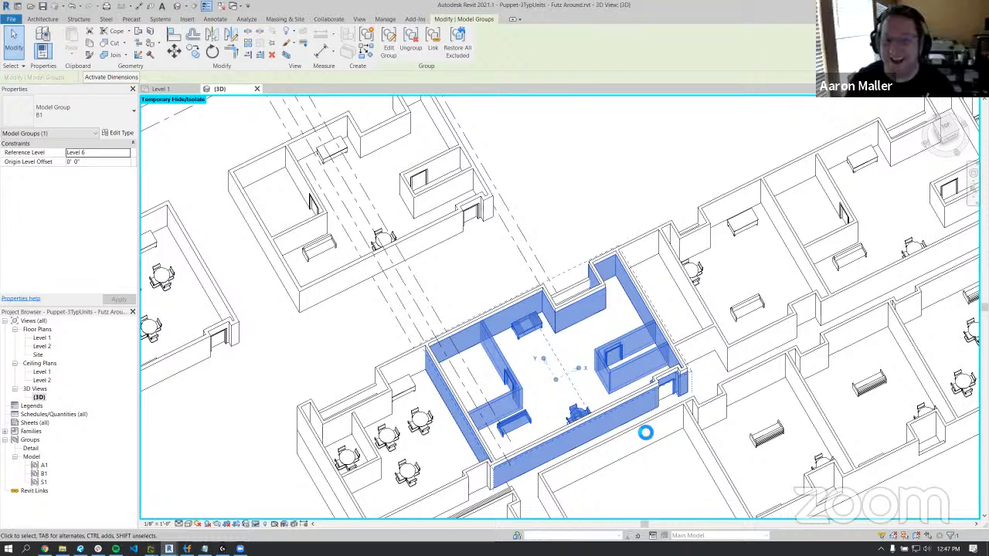
key("Escape")
left_click(662, 383)
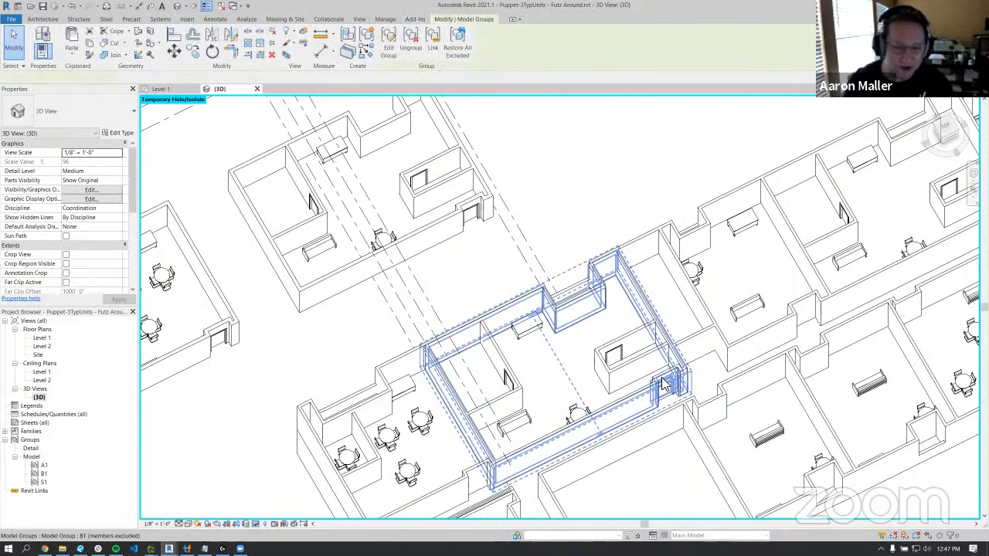
scroll(646, 470, "up", 2)
middle_click_drag(647, 471, 652, 410, "shift")
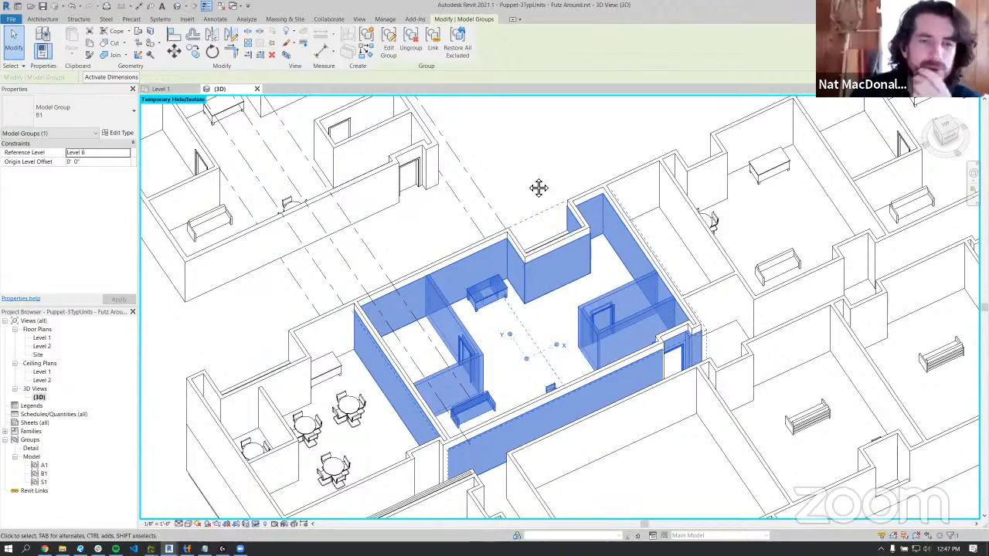
- Return to the top view to look at the standalone B1 unit group, and clear the selection
scroll(556, 247, "down", 5)
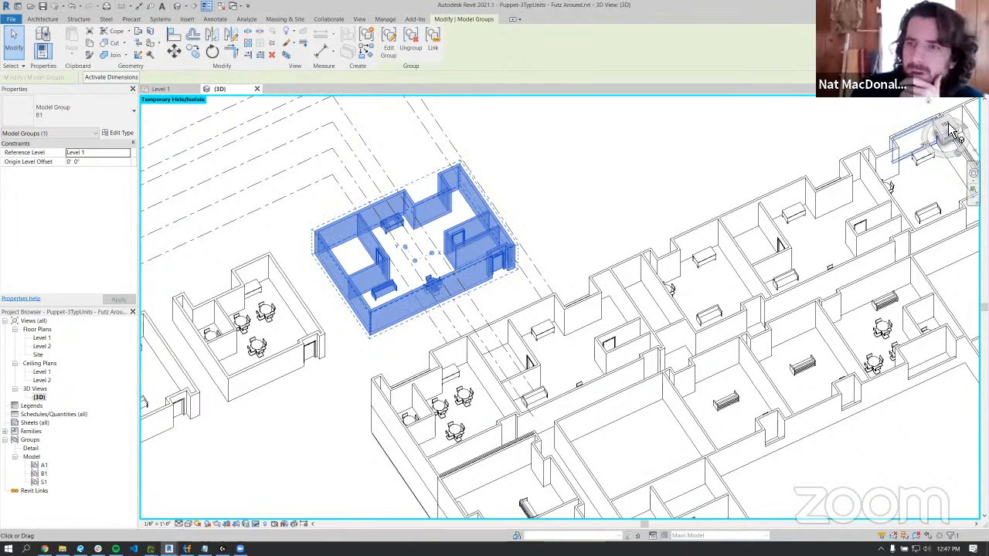
left_click_drag(953, 145, 942, 151)
left_click(944, 143)
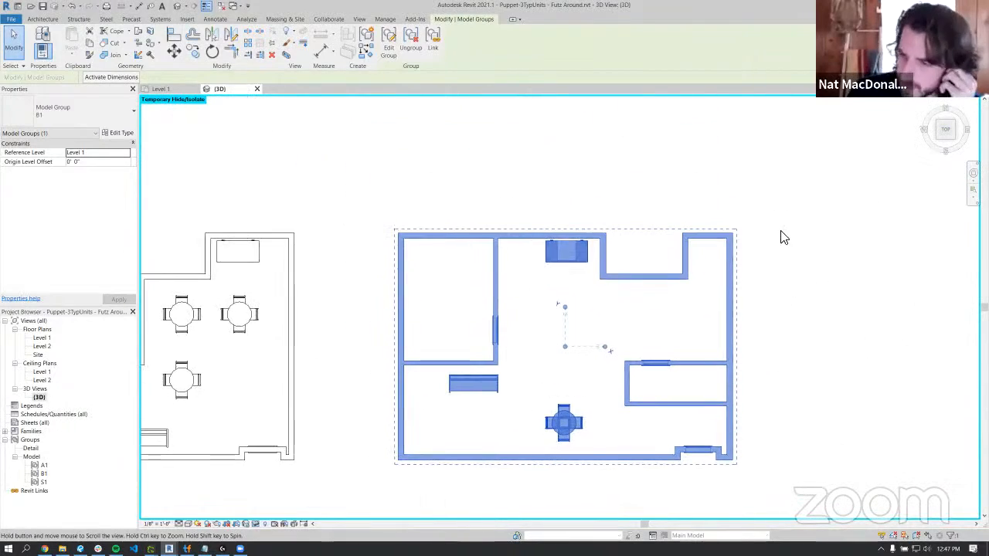
scroll(578, 231, "down", 2)
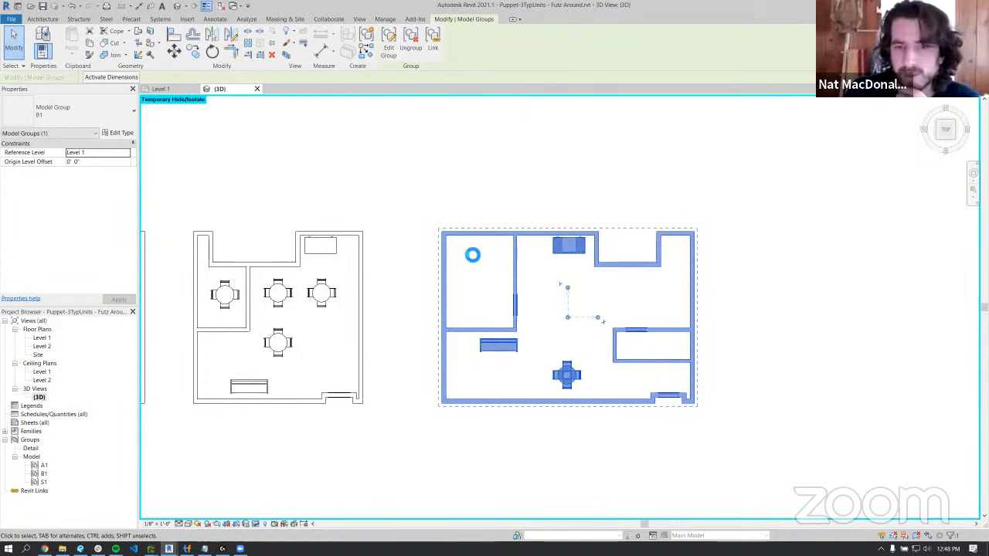
left_click(466, 244)
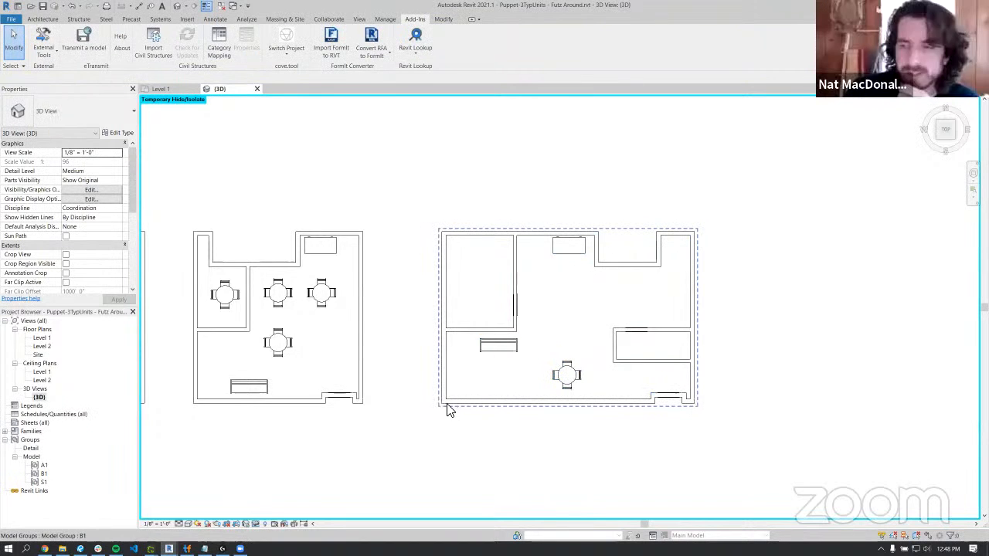
- Switch to TestFit and examine the building plan and the images on its A1, B1 and S1 units
left_click(187, 549)
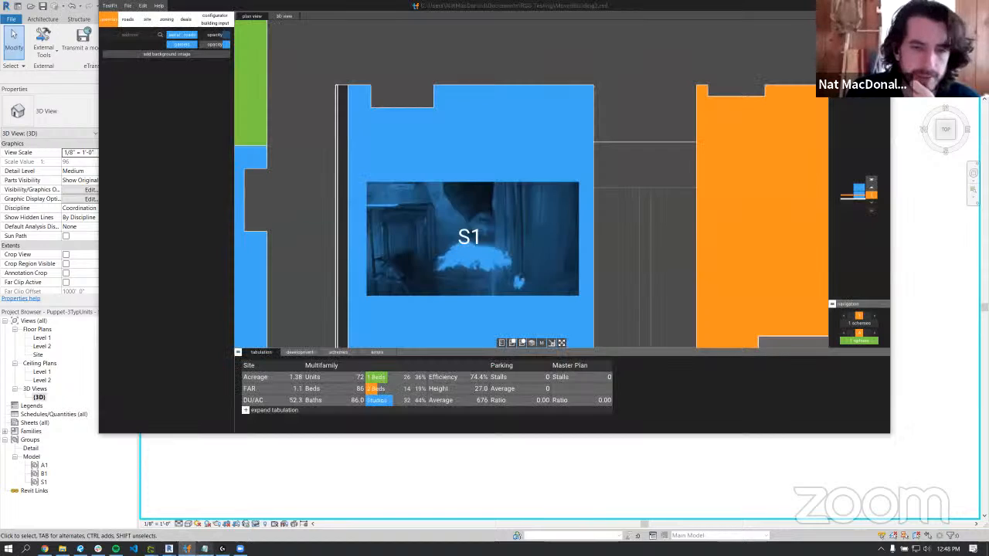
scroll(482, 216, "down", 10)
middle_click_drag(534, 116, 511, 196)
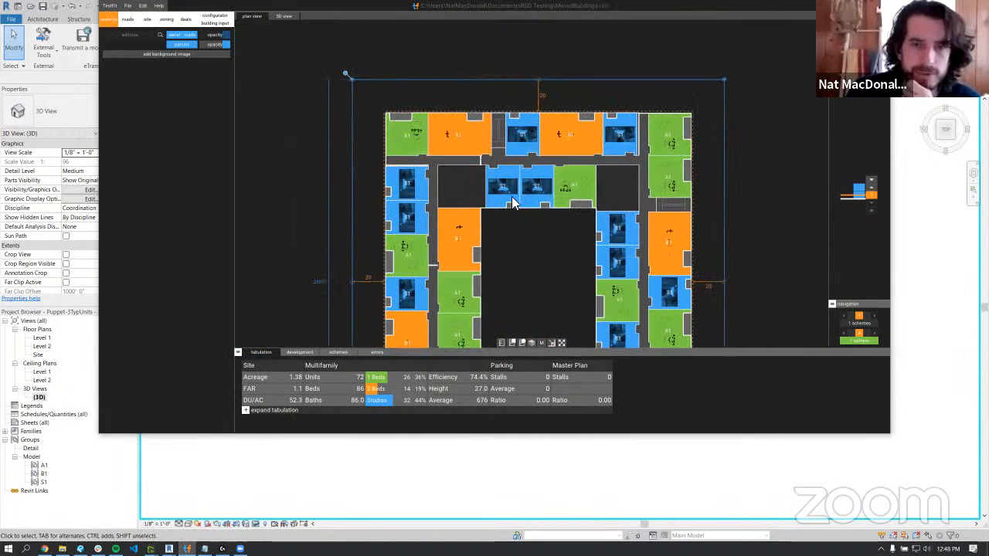
scroll(447, 156, "up", 10)
middle_click_drag(389, 146, 511, 214)
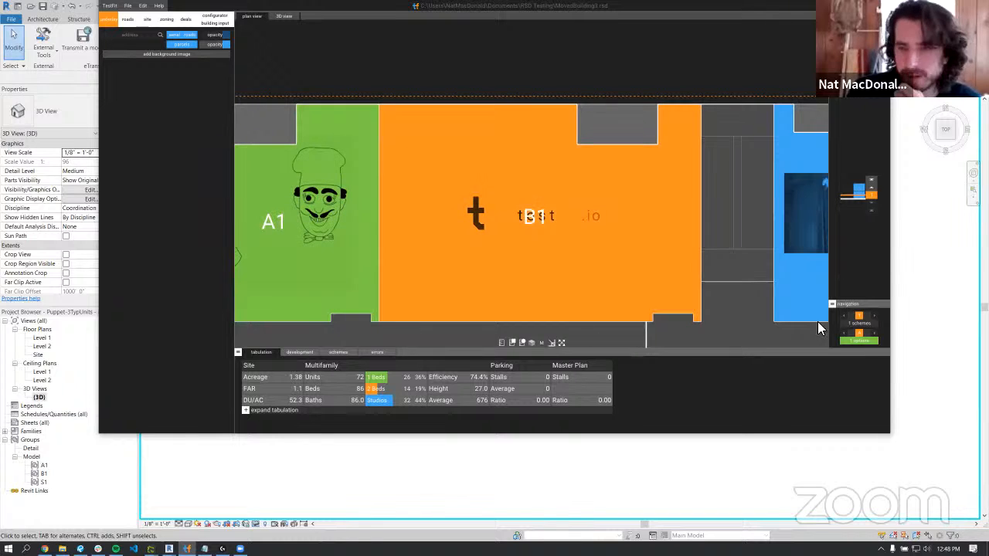
- Switch back to Revit and check the standalone B1 unit group by selecting and deselecting it
left_click(945, 337)
scroll(555, 296, "up", 2)
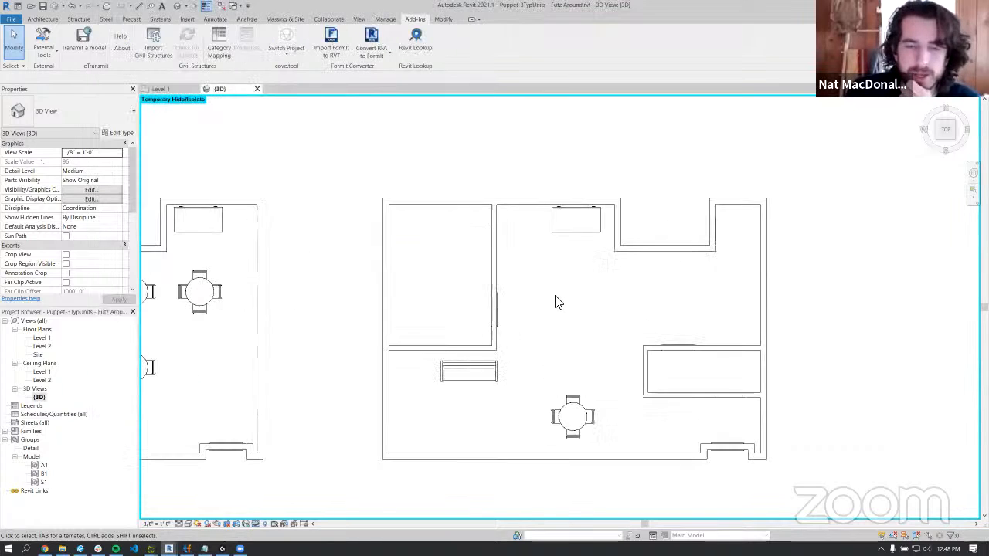
left_click(386, 390)
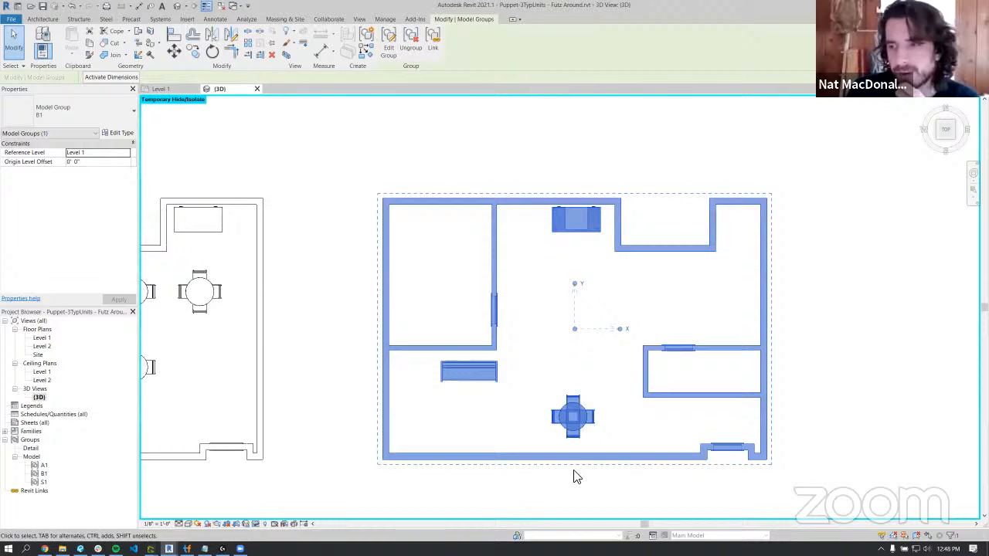
left_click(434, 407)
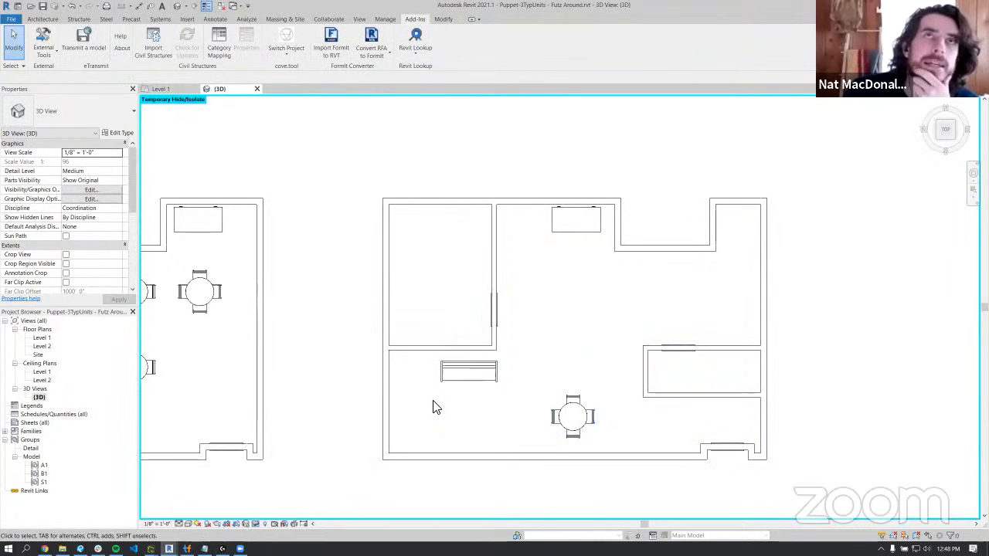
left_click(391, 349)
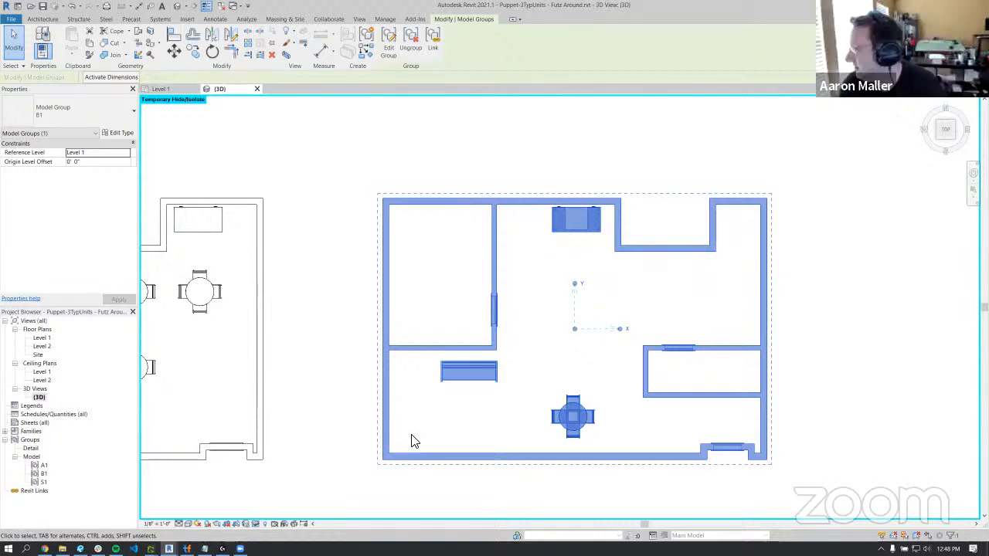
left_click(803, 379)
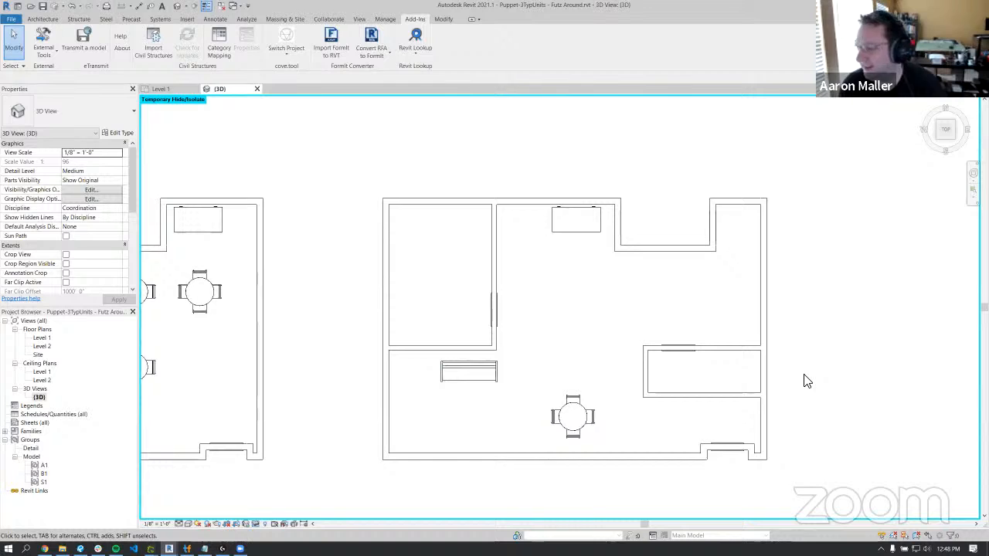
- Mirror a copy of the standalone B1 unit group across a vertical axis drawn just beyond the unit's right edge
left_click(709, 351)
scroll(806, 347, "up", 1)
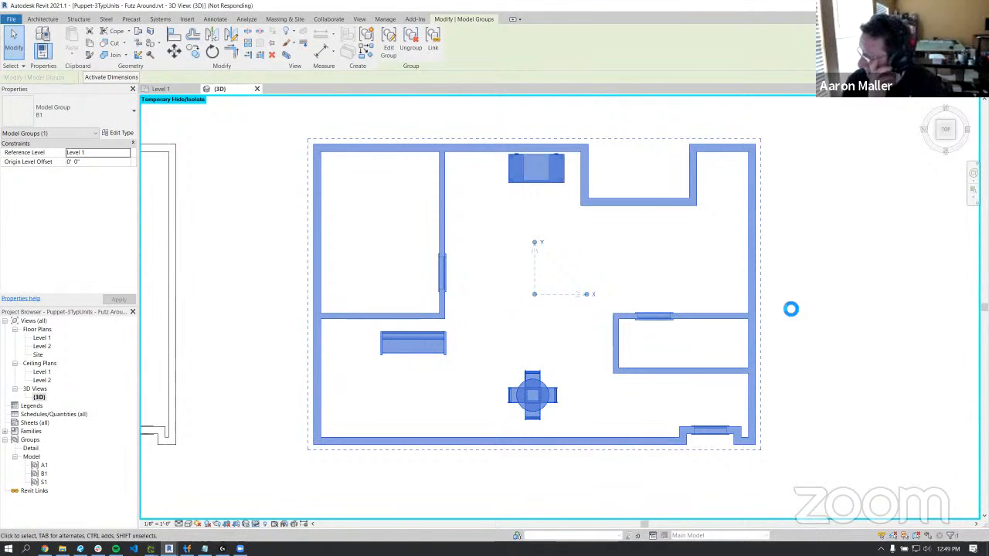
scroll(788, 309, "down", 2)
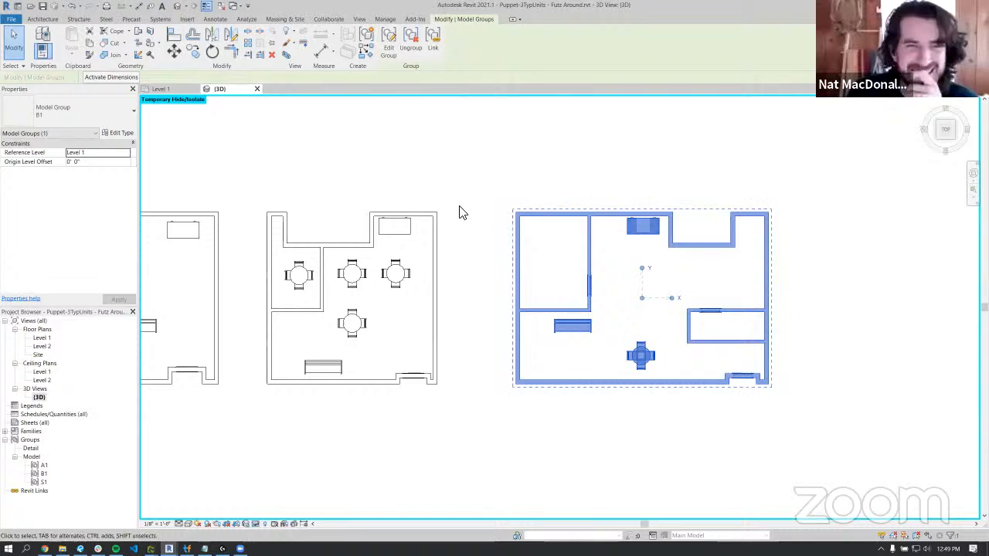
left_click(232, 34)
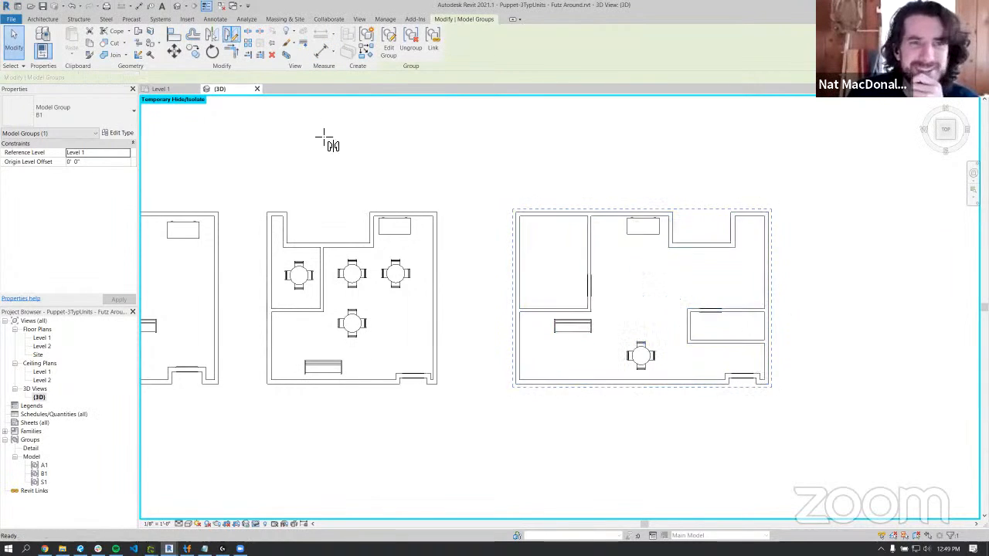
left_click(807, 411)
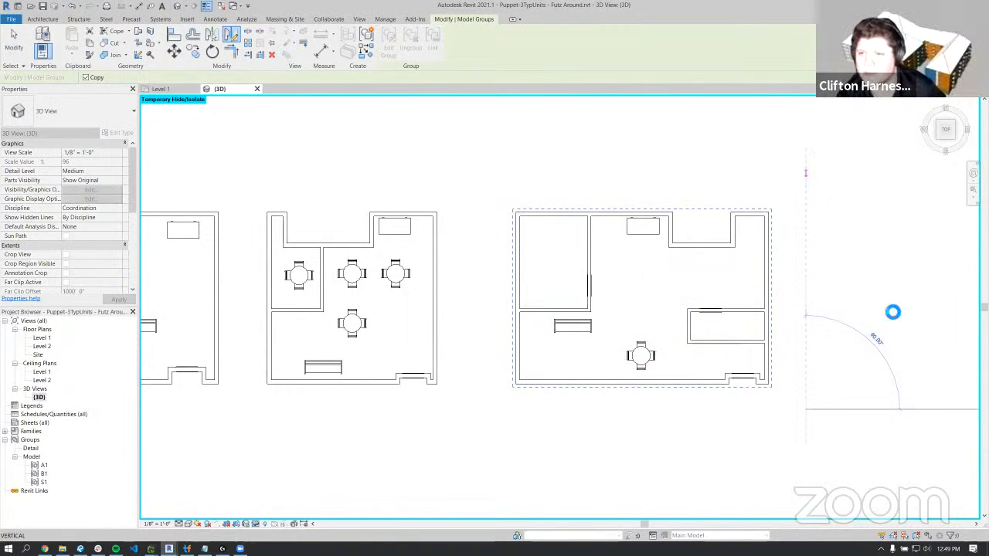
middle_click_drag(893, 315, 664, 307)
left_click(805, 402)
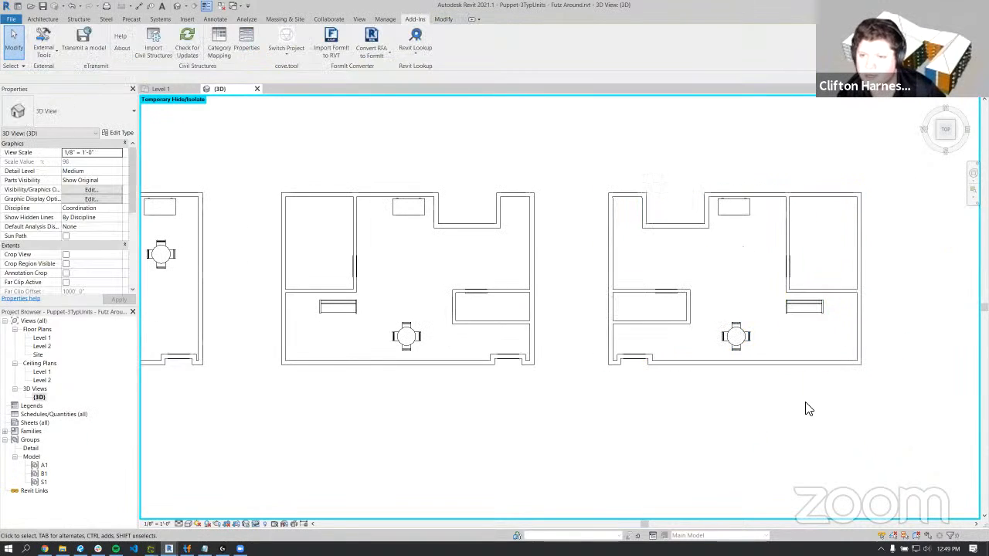
- Select the mirrored B1 copy and compare its origin and layout with the original unit
left_click(813, 302)
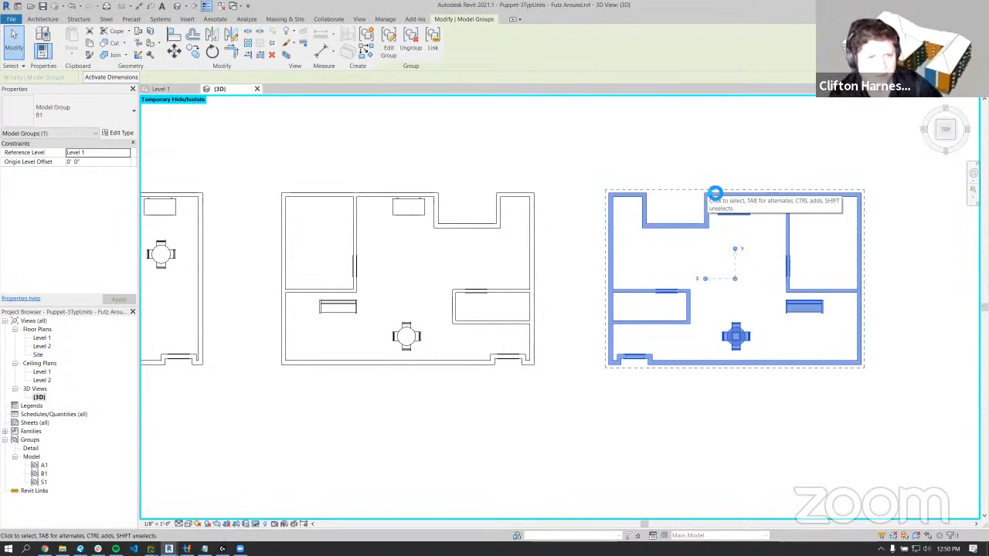
left_click(726, 398)
left_click(726, 370)
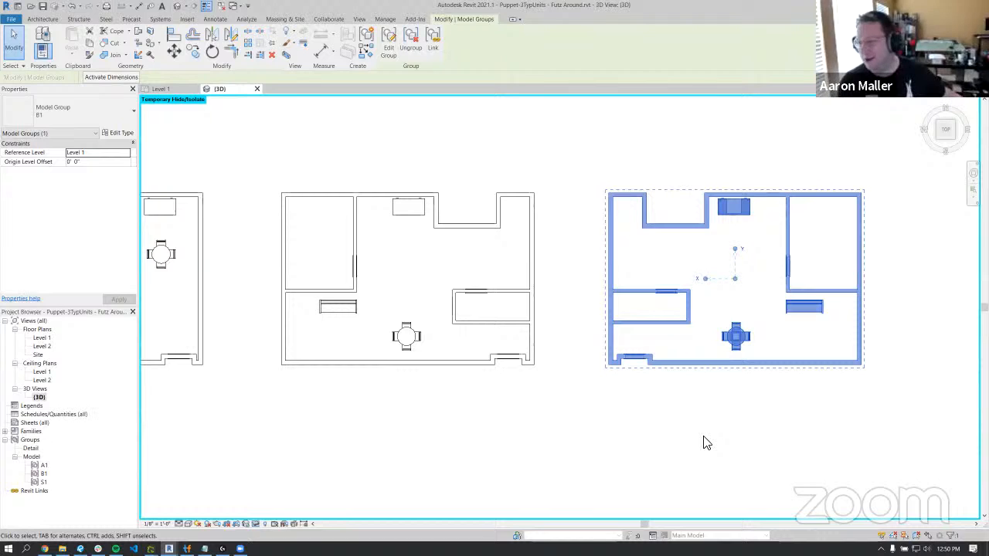
scroll(701, 437, "down", 1)
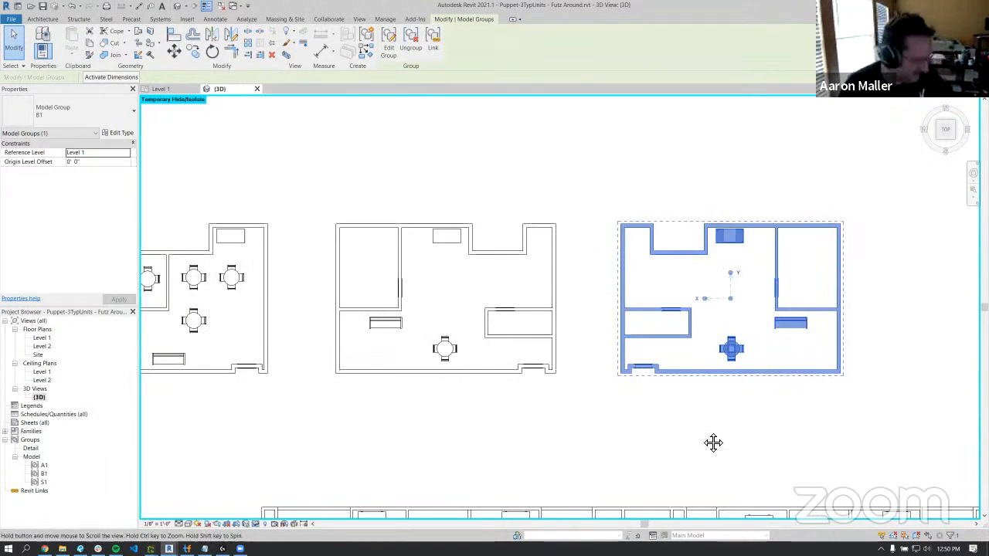
middle_click_drag(713, 441, 750, 446)
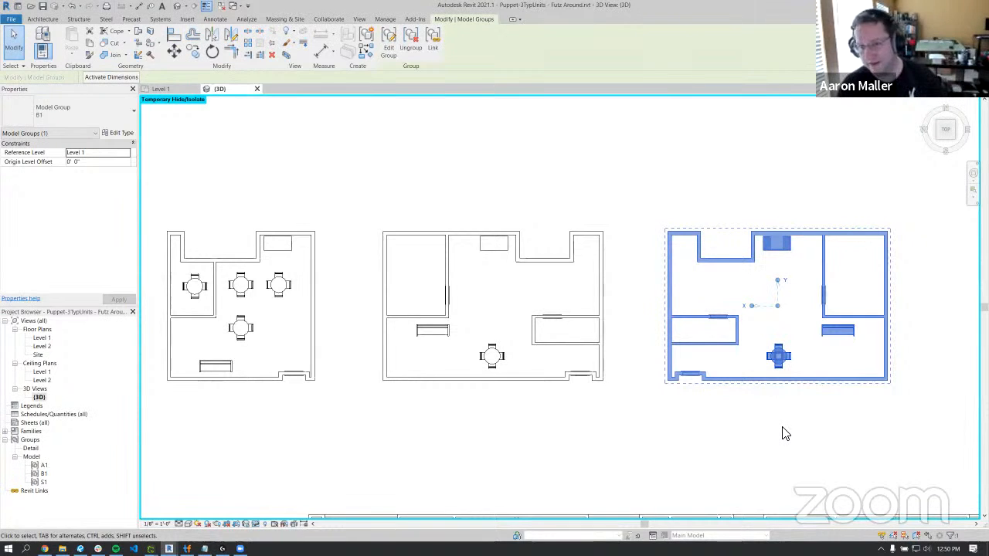
- Undo the mirrored copy of the B1 unit group and look over the three standalone units
left_click(74, 7)
scroll(513, 147, "down", 1)
middle_click_drag(485, 172, 614, 195)
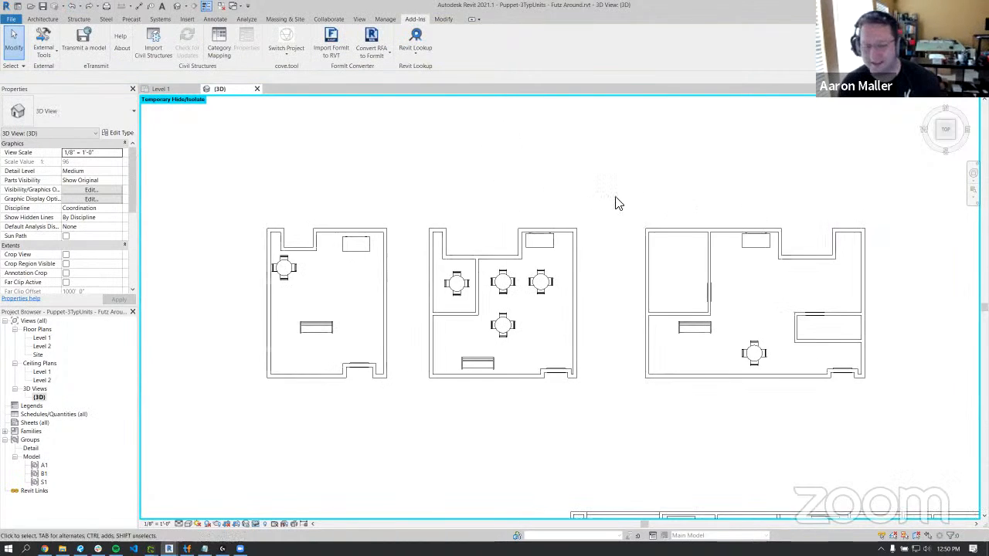
- Examine the generated building in plan and 3D, looking over how the unit groups sit around the courtyard and beside the standalone units
scroll(687, 217, "down", 1)
scroll(687, 217, "down", 2)
middle_click_drag(728, 312, 430, 121)
middle_click_drag(631, 287, 595, 176)
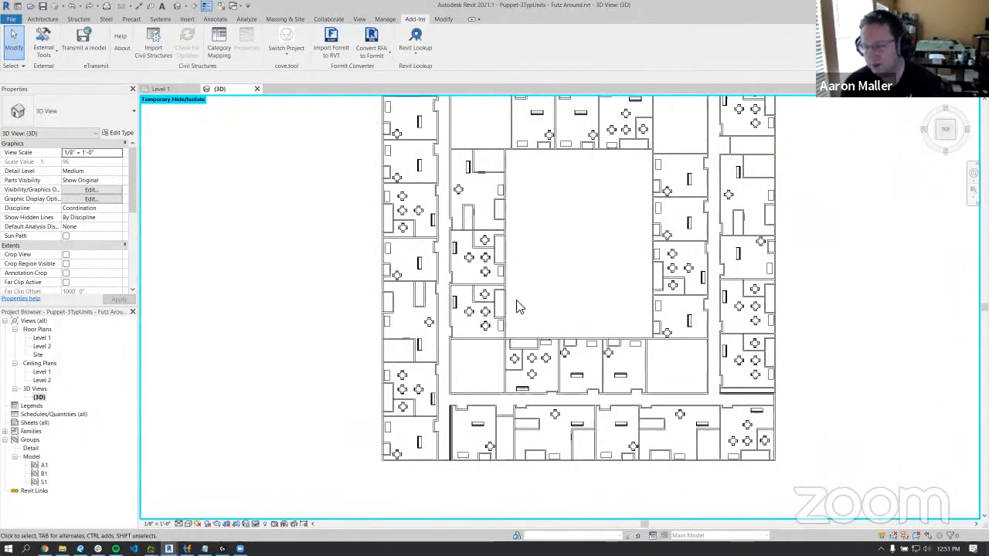
middle_click_drag(543, 309, 498, 358, "shift")
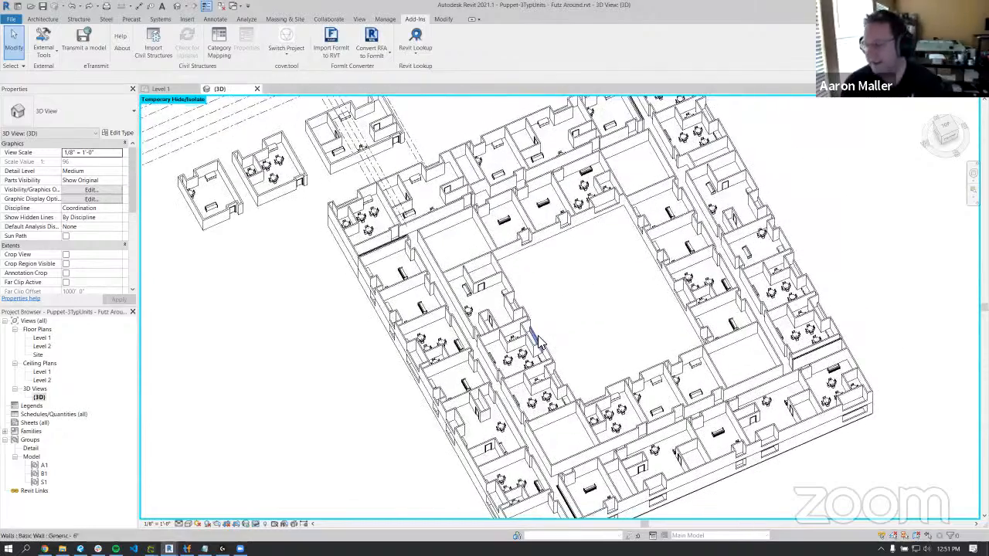
scroll(532, 337, "down", 1)
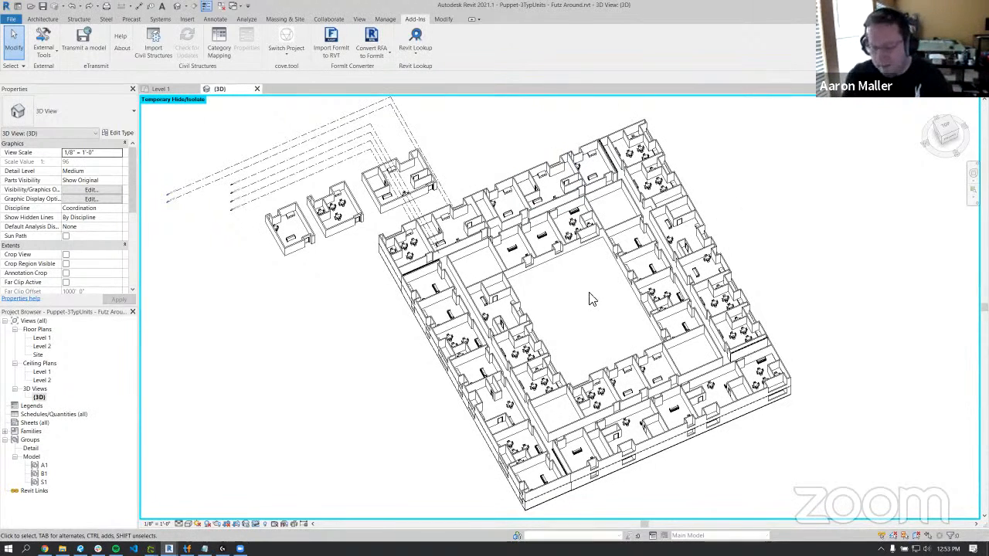
middle_click_drag(591, 294, 614, 286)
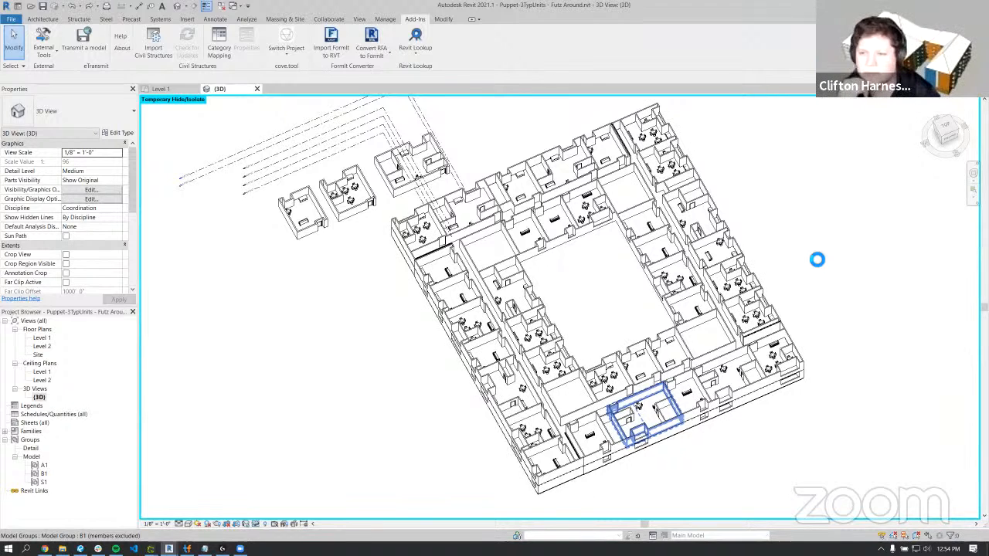
middle_click_drag(673, 287, 763, 360)
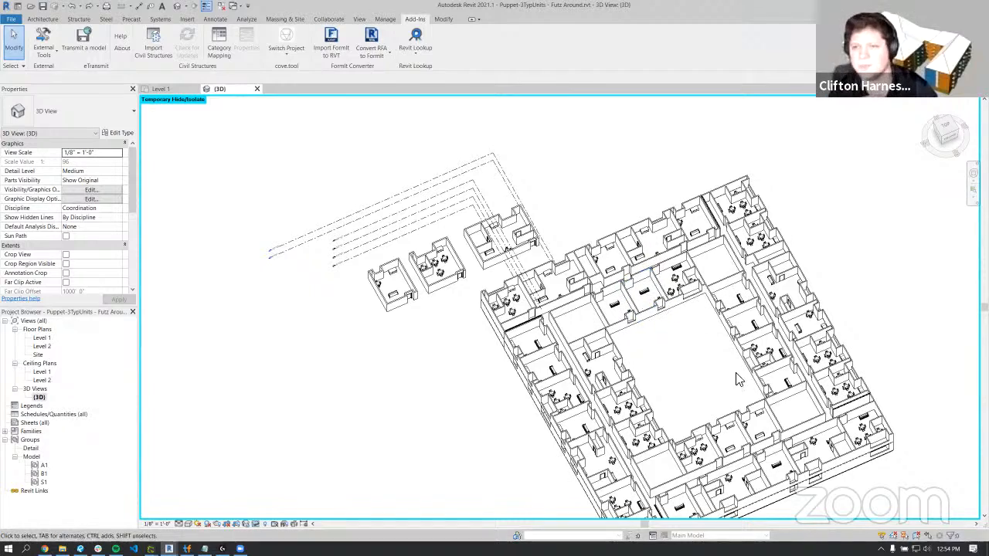
middle_click_drag(727, 366, 668, 311)
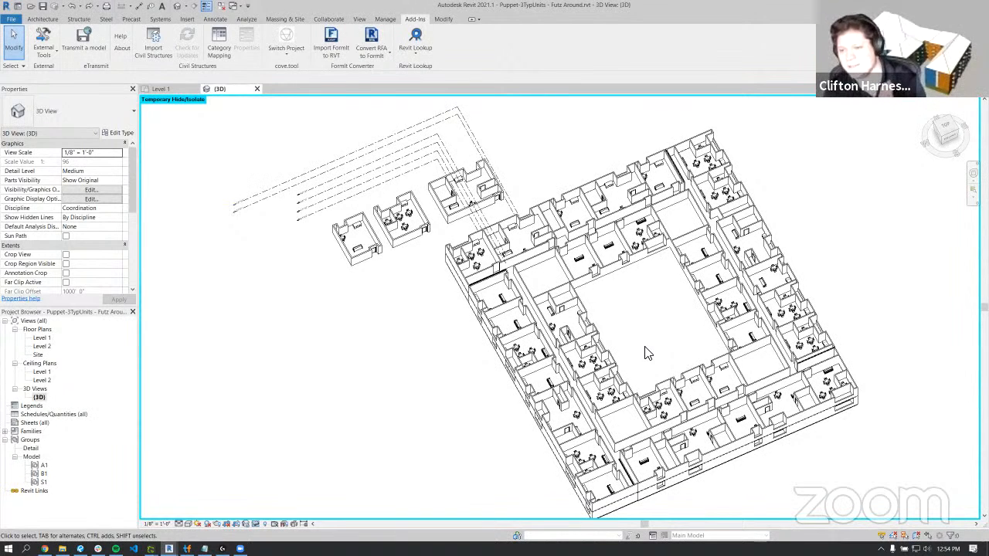
- Undo all Revit commands back through the last Dynamo script run and view the three standalone units from above
left_click(78, 5)
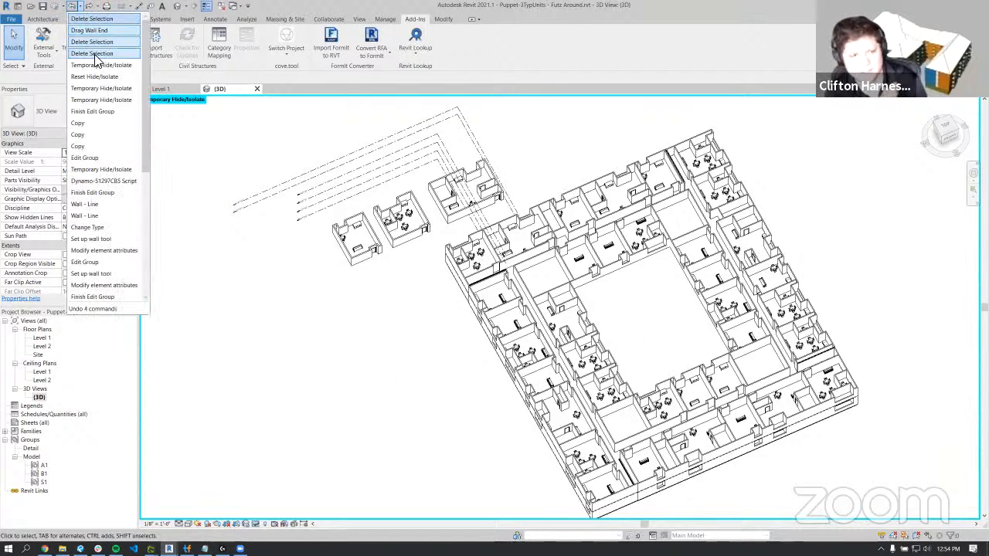
left_click(119, 181)
middle_click_drag(587, 270, 865, 265)
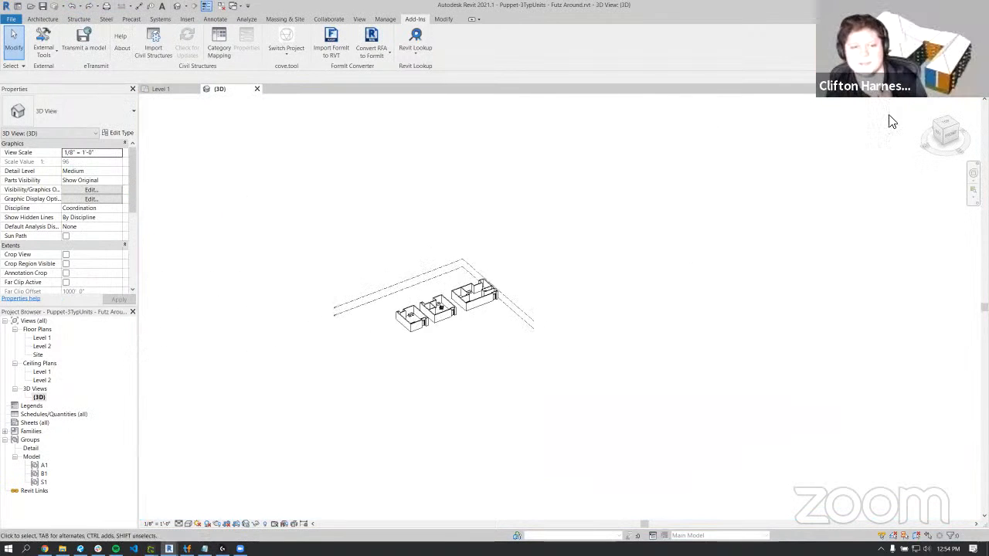
left_click(937, 131)
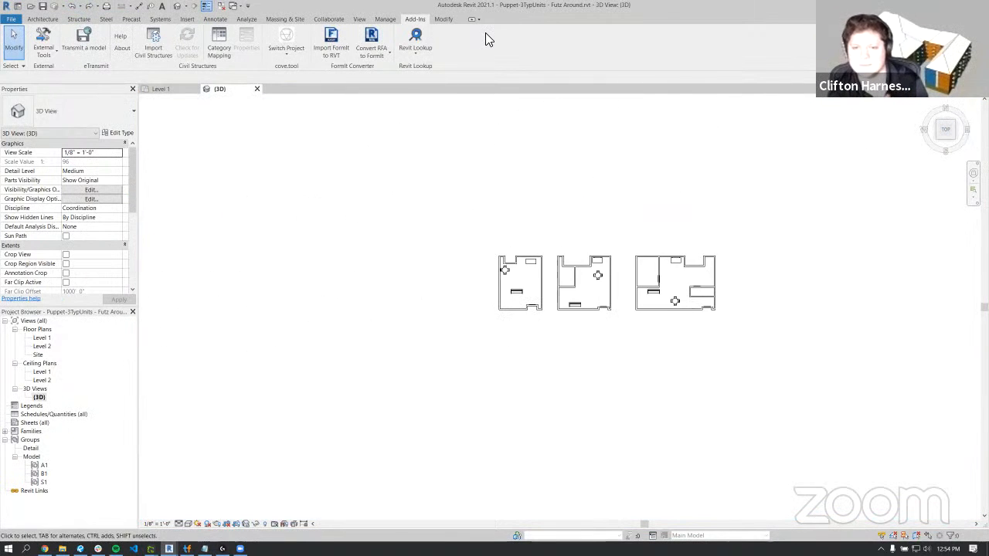
- Switch to TestFit and pull in the site's east boundary to about 179 ft wide, giving a C-shaped building
left_click_drag(293, 10, 597, 152)
left_click(370, 86)
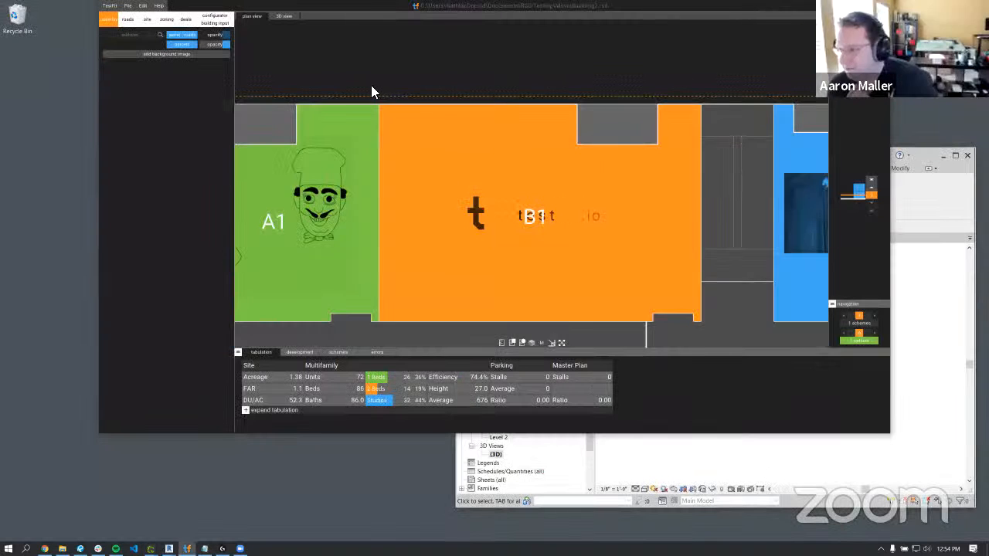
scroll(370, 87, "down", 5)
middle_click_drag(596, 185, 494, 133)
scroll(494, 133, "down", 4)
middle_click_drag(543, 210, 473, 246)
left_click_drag(450, 276, 420, 273)
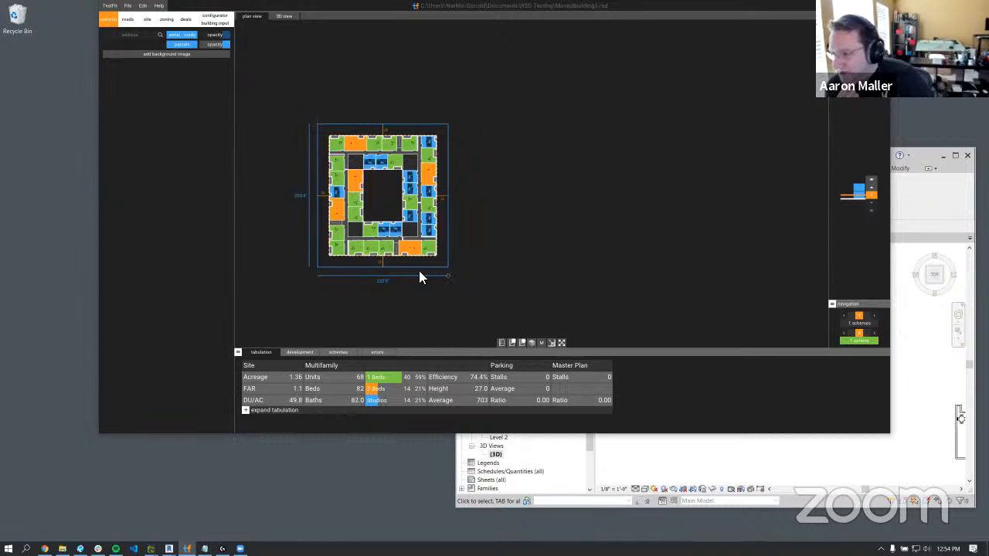
- Save the resized TestFit scheme as a new file named MovedBuilding4.rsd in the RSD Testing folder
left_click(127, 6)
left_click(150, 51)
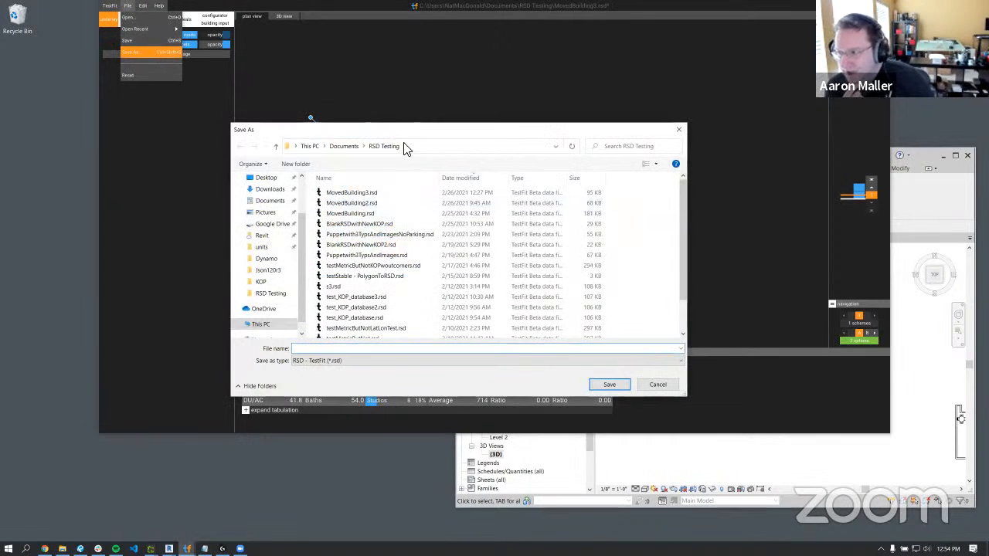
left_click(369, 193)
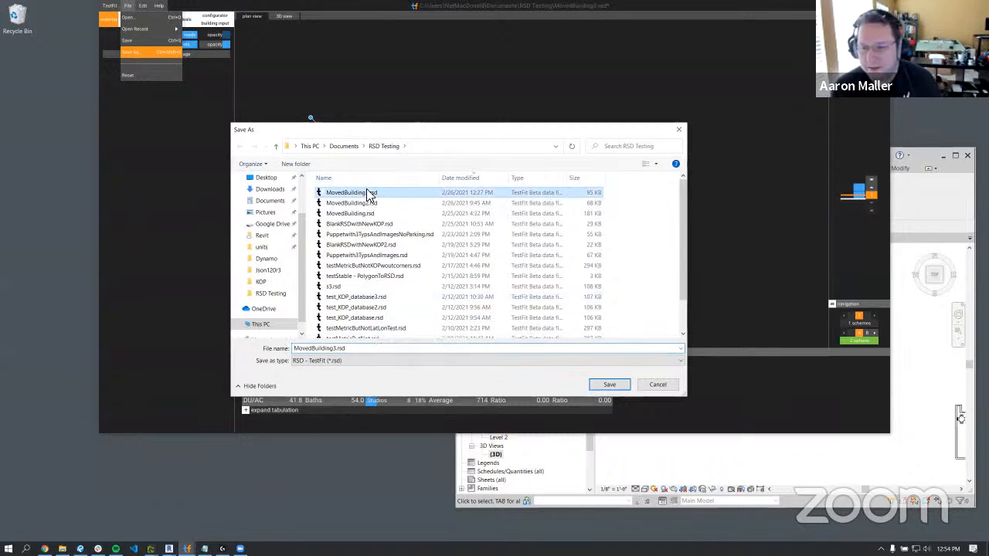
left_click(338, 348)
left_click(338, 347)
key("BackSpace")
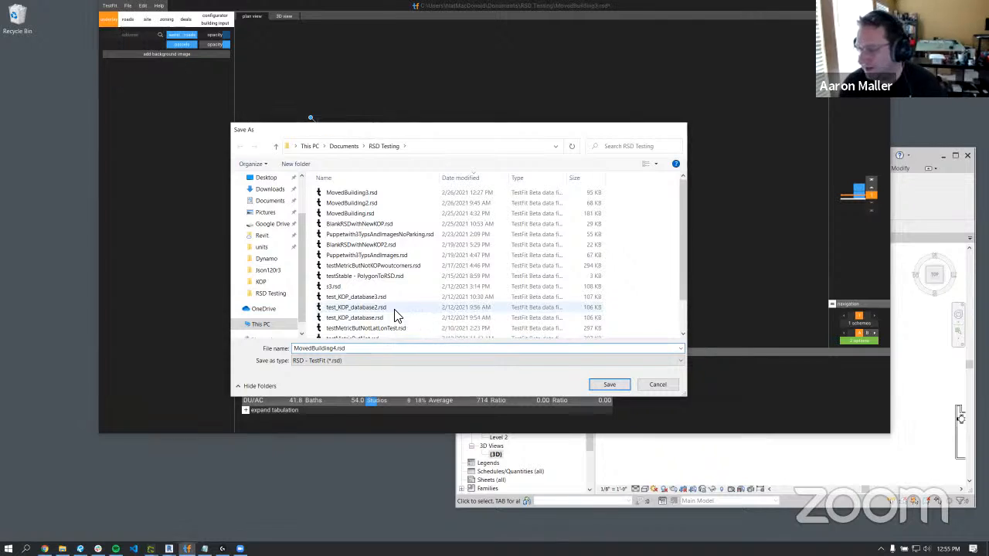
key("Return")
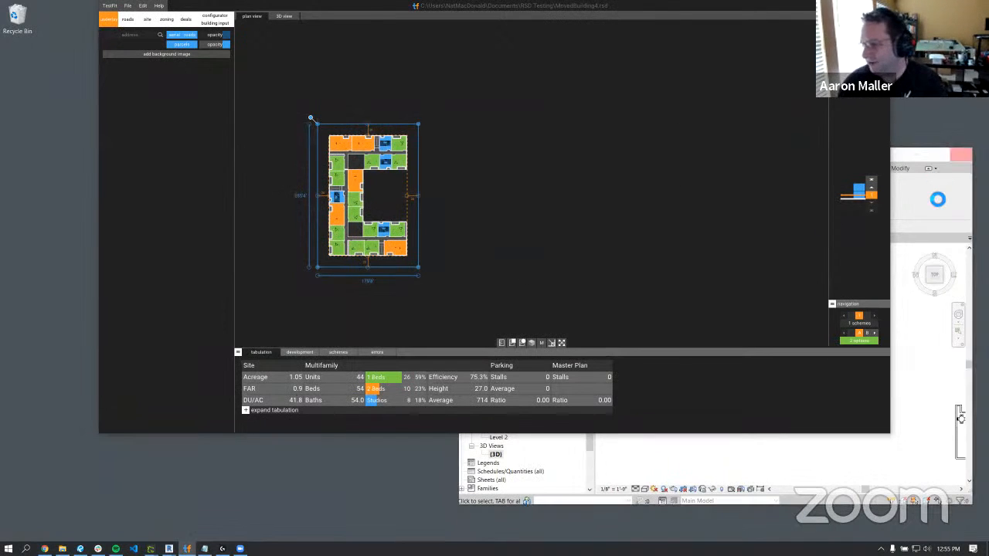
- Switch to Revit and restore its window, and bring up the Dynamo export graph as a floating window
left_click(919, 399)
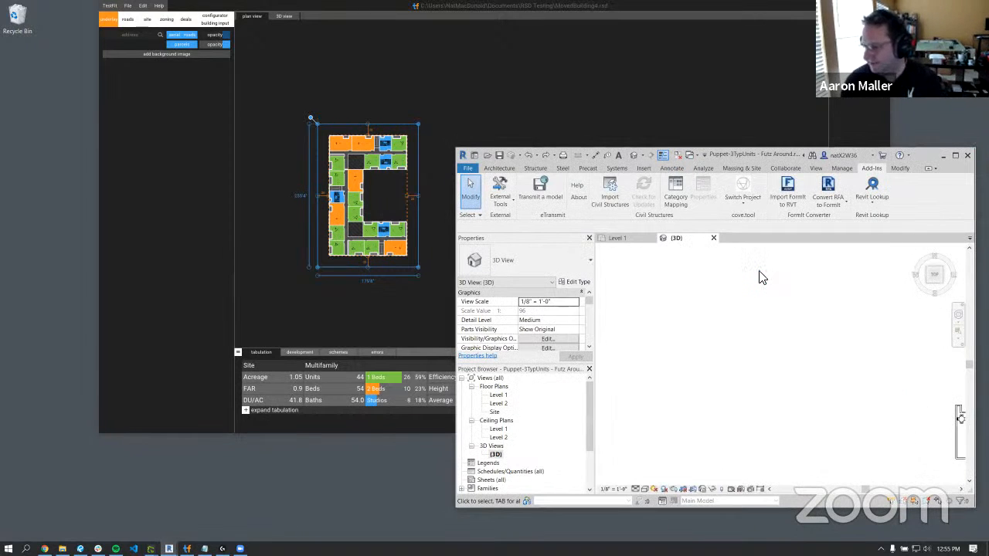
left_click(955, 154)
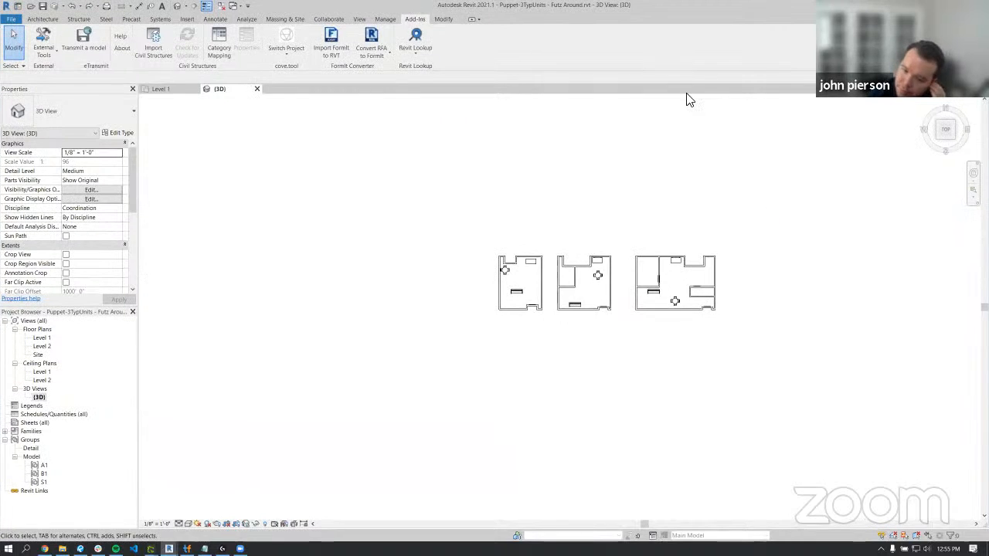
double_click(645, 6)
mouse_move(170, 548)
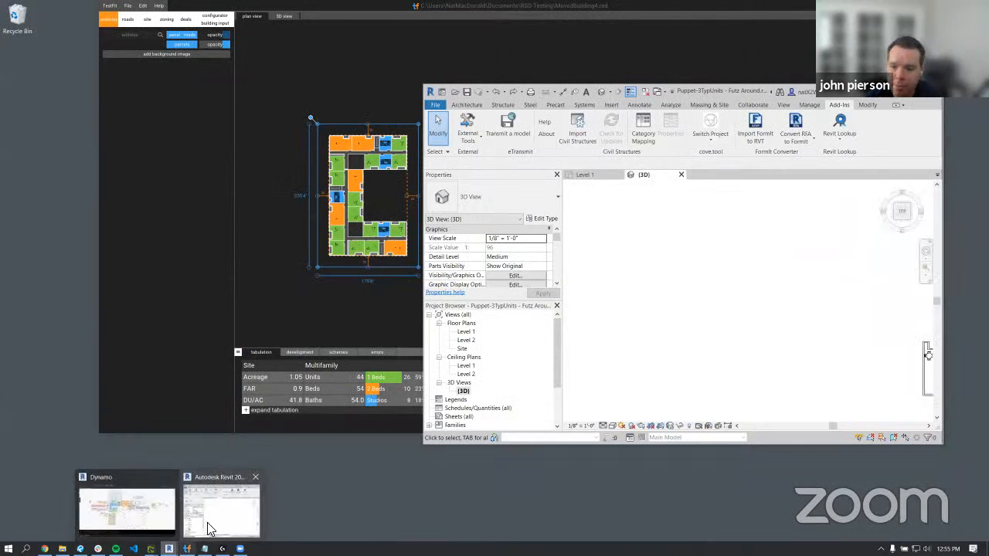
left_click(137, 521)
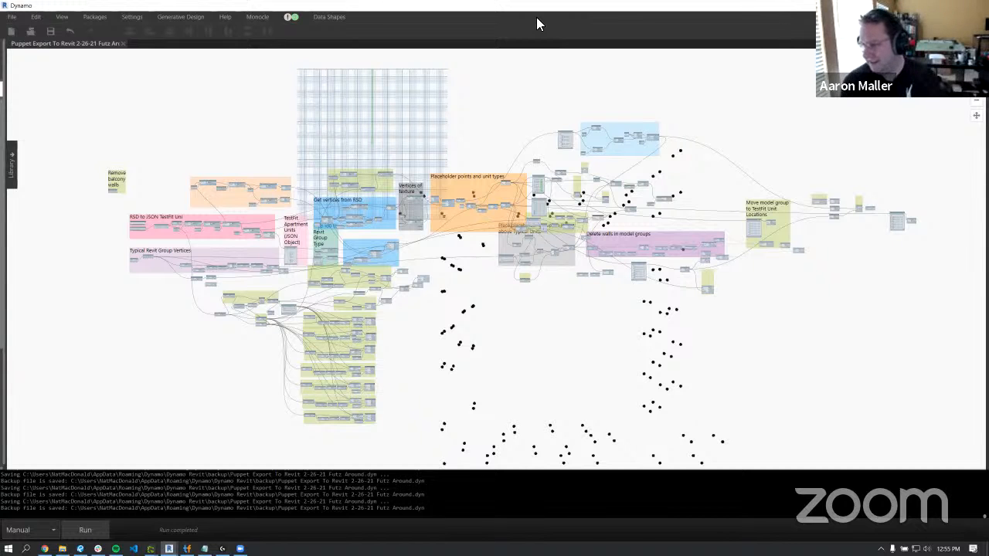
left_click_drag(627, 6, 163, 90)
left_click_drag(98, 78, 272, 180)
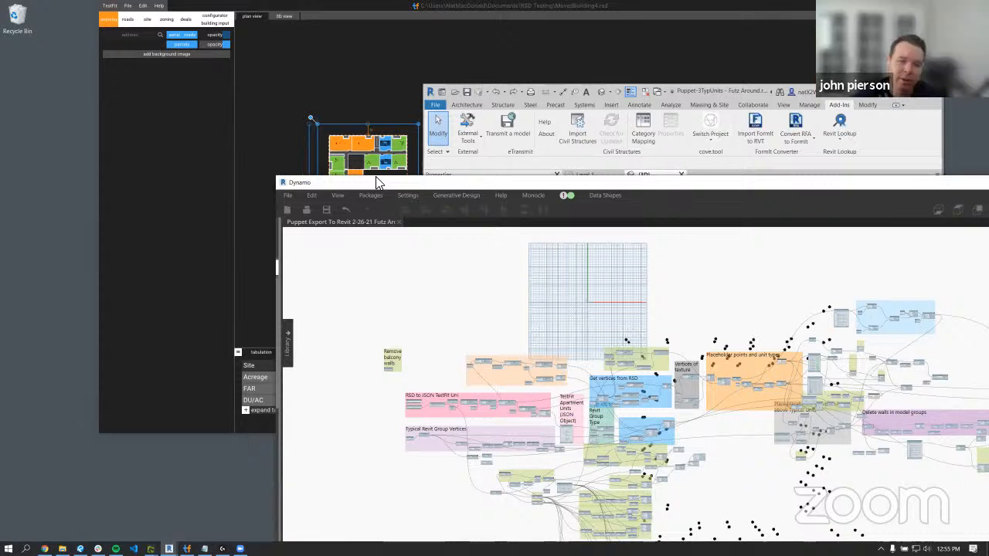
left_click_drag(377, 182, 235, 93)
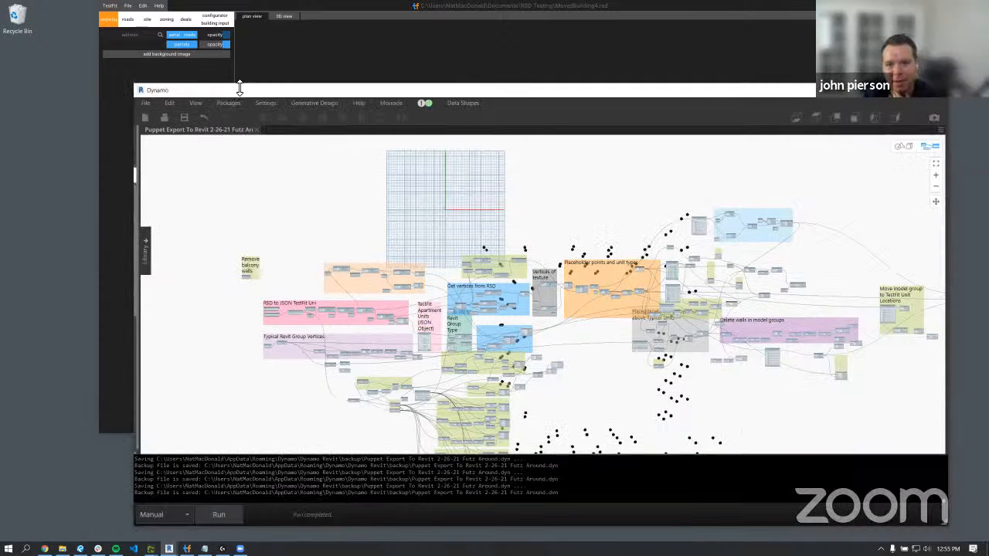
- Disconnect the lower File Path node from the Watch node in the RSD to JSON group and set its file to MovedBuilding4.rsd
scroll(278, 313, "up", 5)
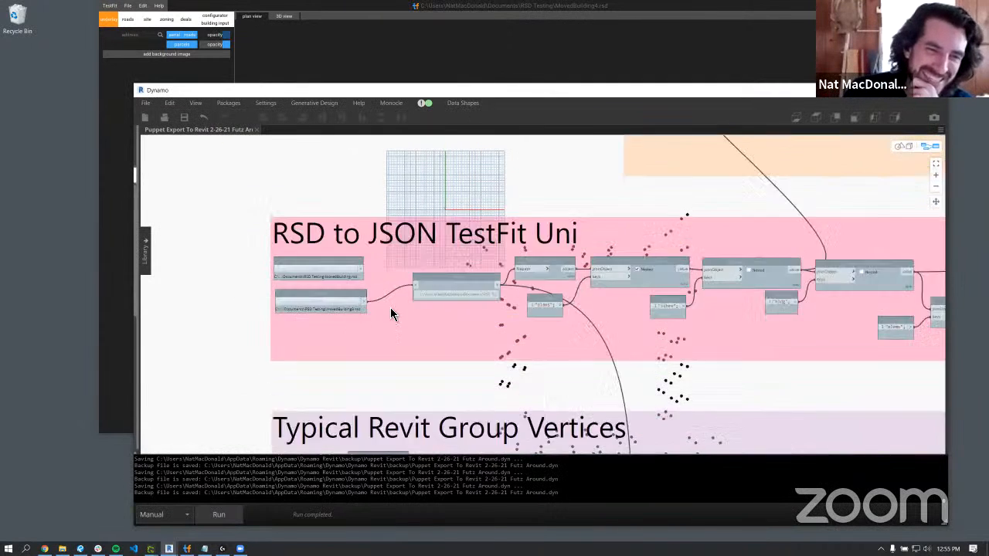
left_click(432, 281)
left_click(405, 374)
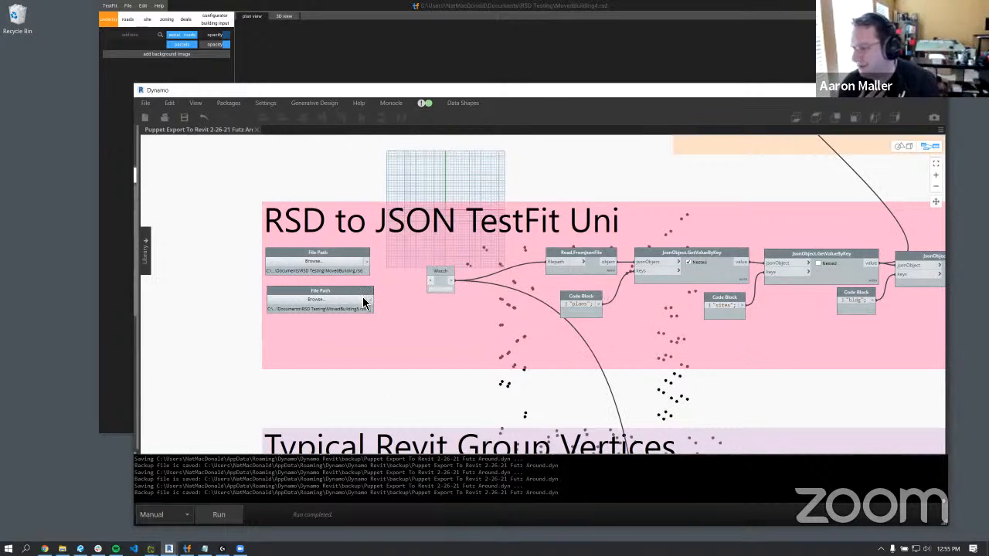
left_click(361, 299)
left_click(263, 168)
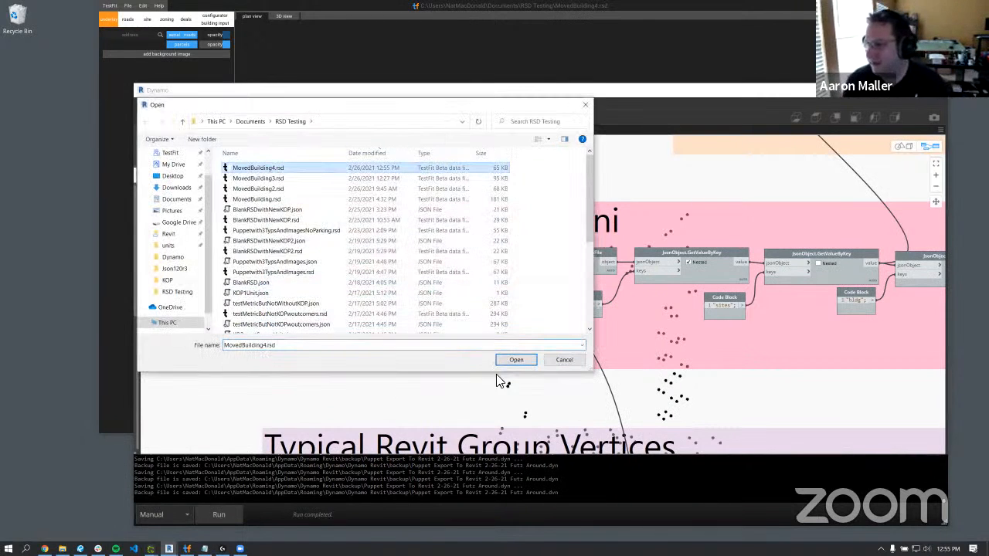
left_click(513, 360)
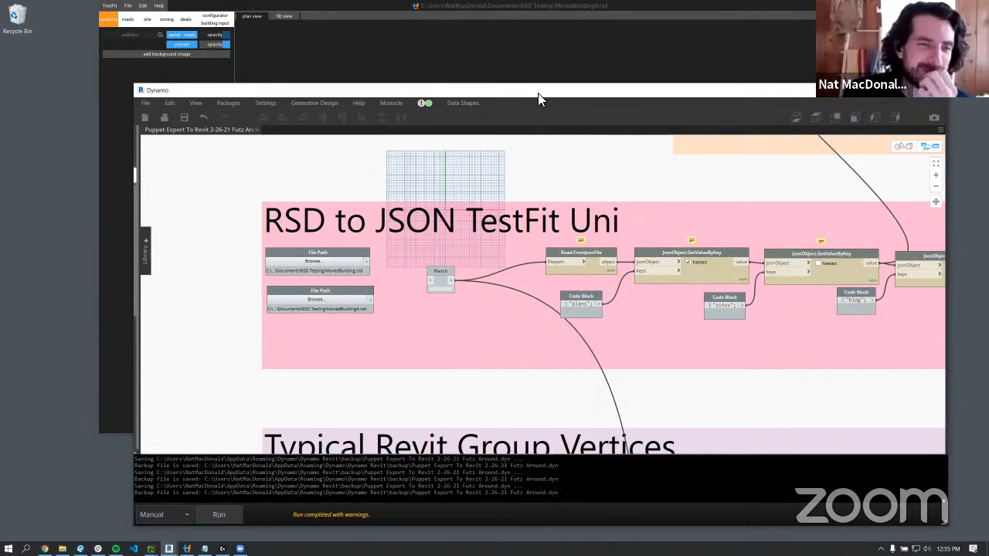
- Reconnect the MovedBuilding4.rsd File Path node to the input of the Watch node
left_click_drag(537, 93, 396, 58)
left_click_drag(234, 273, 299, 249)
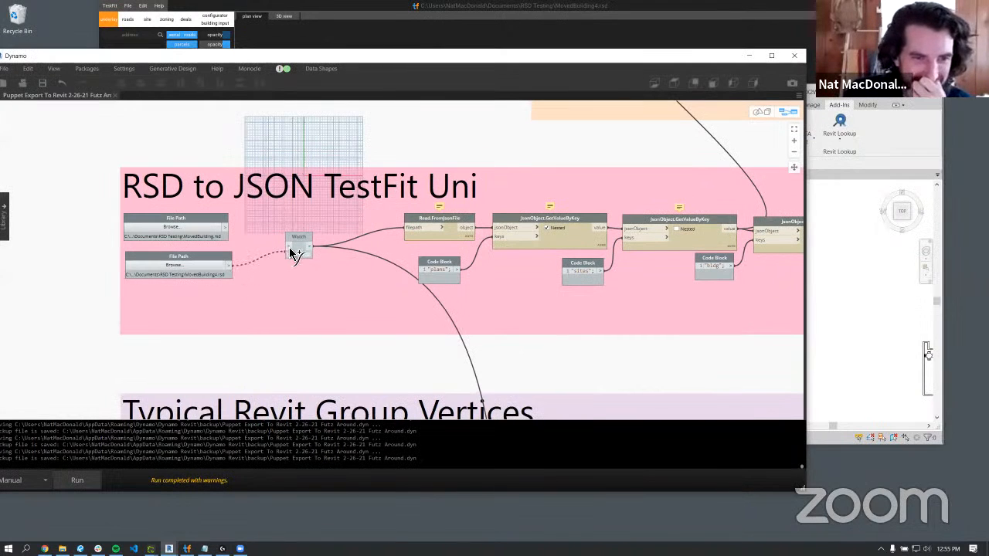
scroll(756, 241, "down", 2)
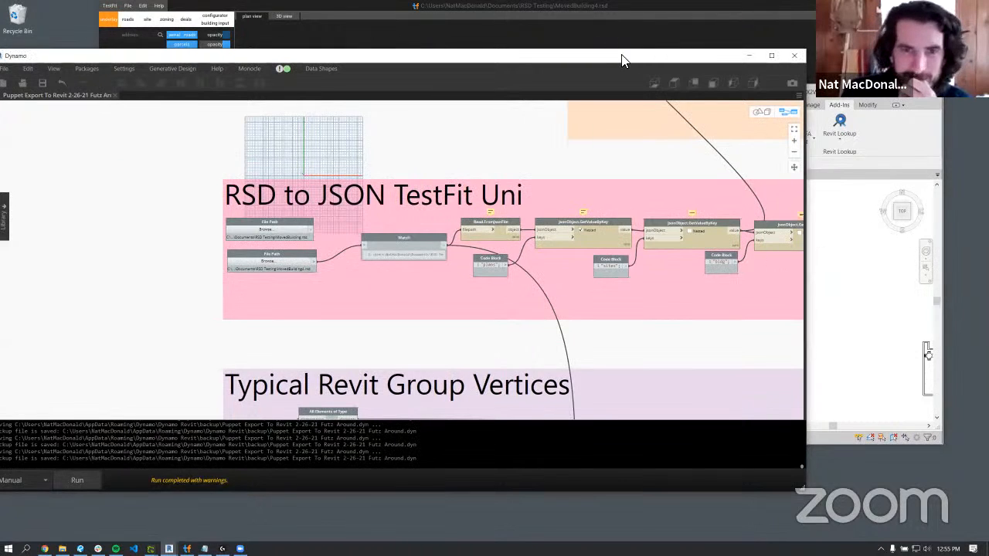
- Tile the Dynamo and Revit windows side by side and frame the three standalone units with empty space below them
left_click_drag(620, 54, 2, 179)
left_click(596, 119)
scroll(747, 286, "down", 4)
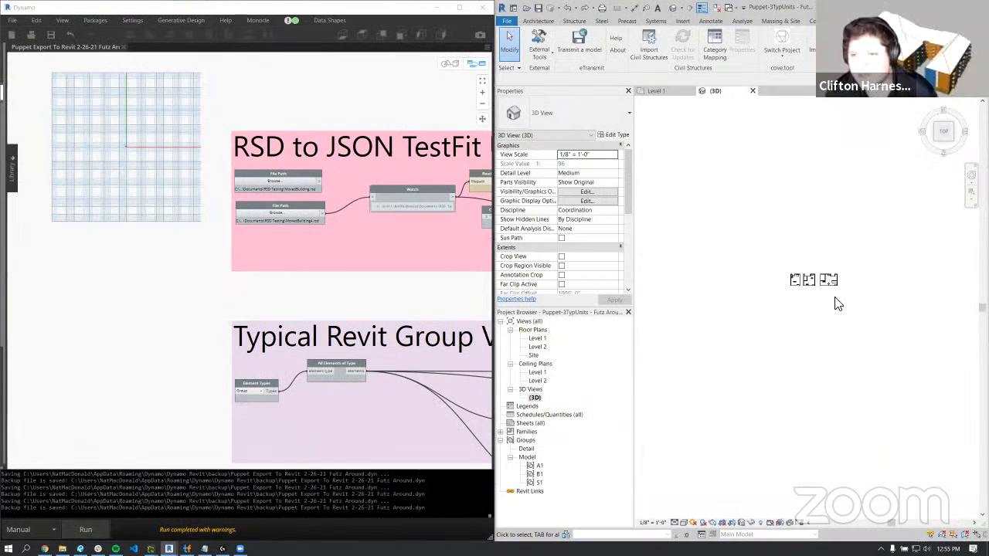
scroll(847, 314, "up", 2)
middle_click_drag(850, 317, 857, 252)
- Run the Dynamo graph to generate the building from the new TestFit file and view it isometrically in Revit
left_click(307, 293)
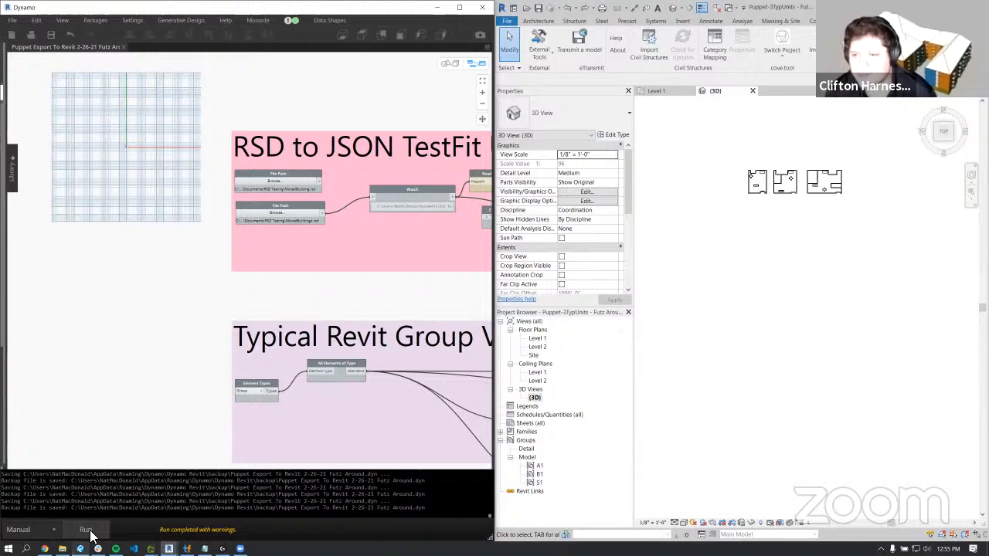
left_click(90, 536)
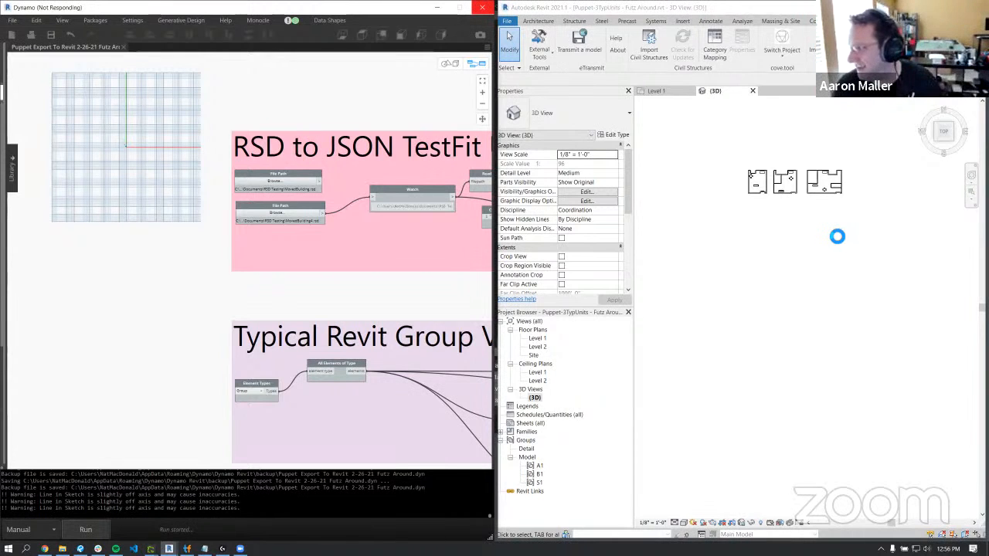
left_click(927, 105)
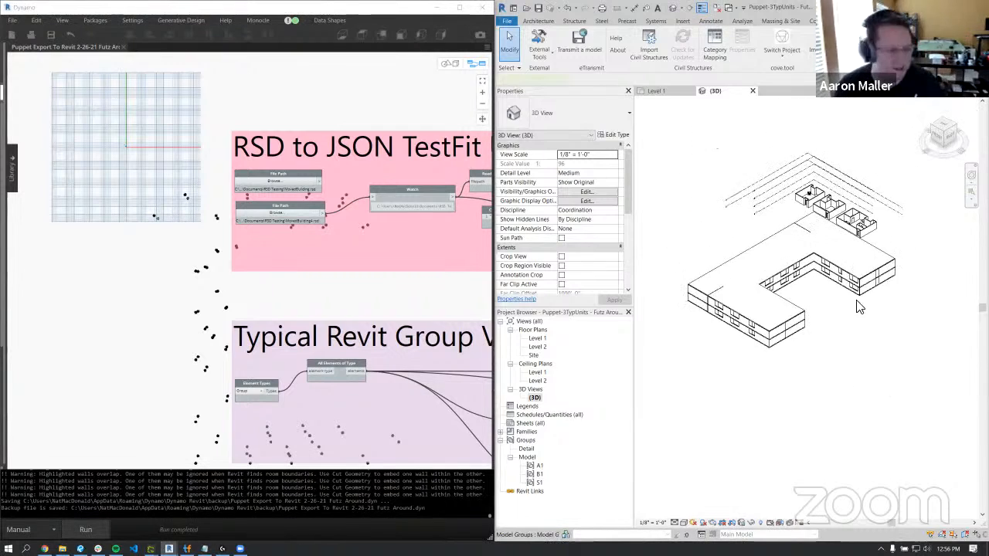
left_click(874, 346)
- Temporarily hide the generated Generic - 12" roof in the 3D view to expose the unit interiors
scroll(787, 302, "up", 3)
left_click(786, 305)
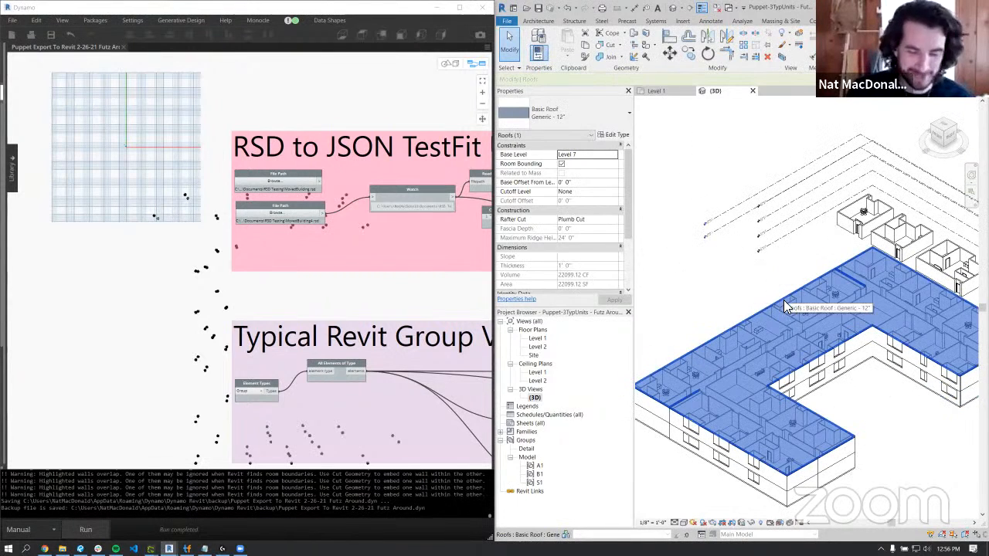
key("h")
key("h")
scroll(789, 439, "up", 5)
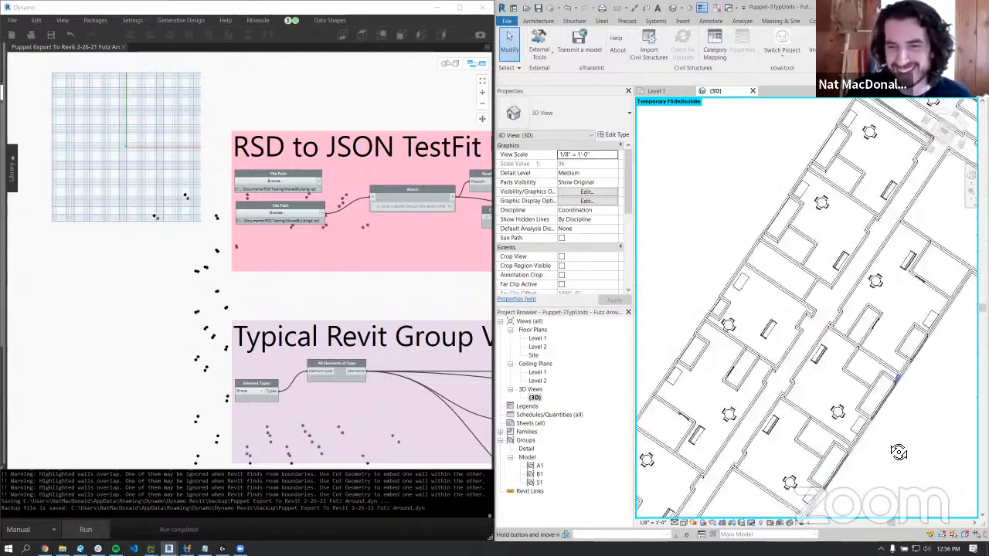
- Select an A1 unit group beside the courtyard, examine its placement from several angles, and switch to TestFit to compare the plan
left_click(831, 417)
middle_click_drag(830, 417, 986, 355, "shift")
scroll(736, 257, "down", 3)
middle_click_drag(823, 300, 803, 348, "shift")
scroll(294, 293, "down", 5)
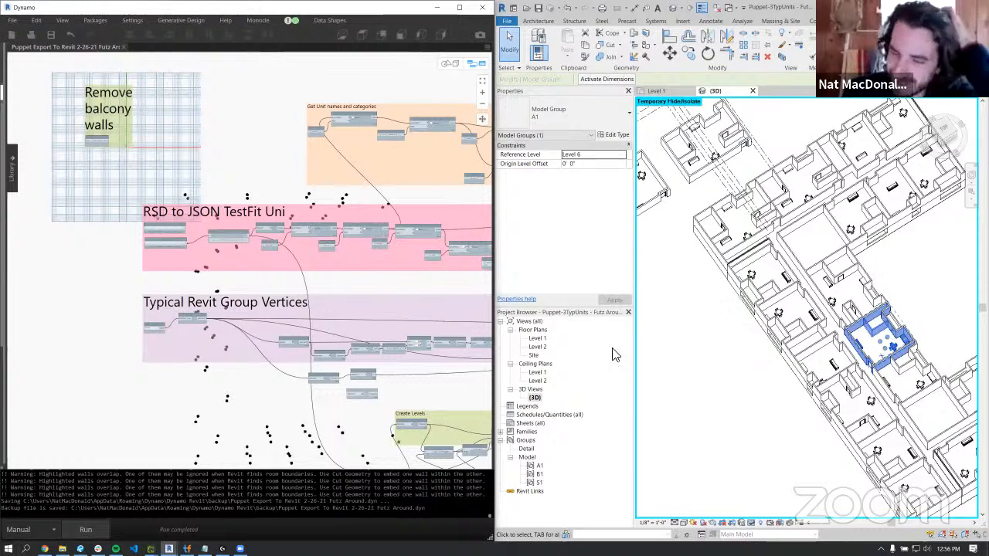
left_click(187, 548)
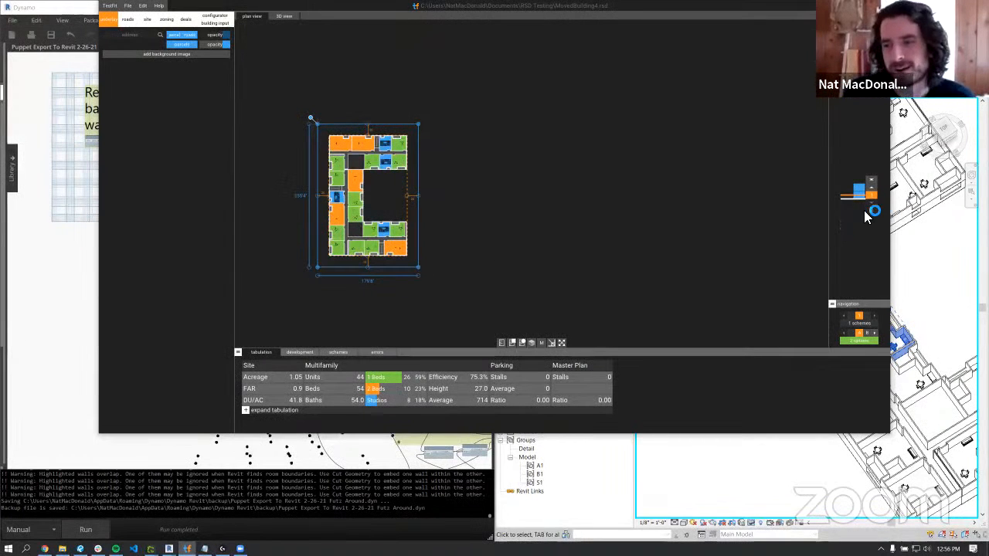
- Narrow the TestFit window to uncover the Revit model, check the plan, and bring the Dynamo graph forward to review its node groups
left_click_drag(894, 196, 509, 220)
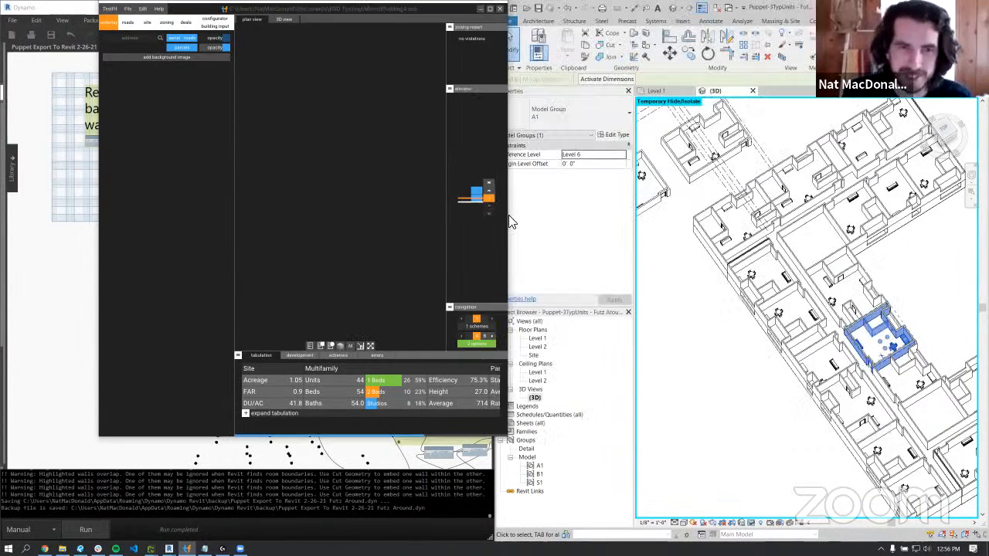
scroll(367, 199, "down", 5)
scroll(332, 206, "up", 5)
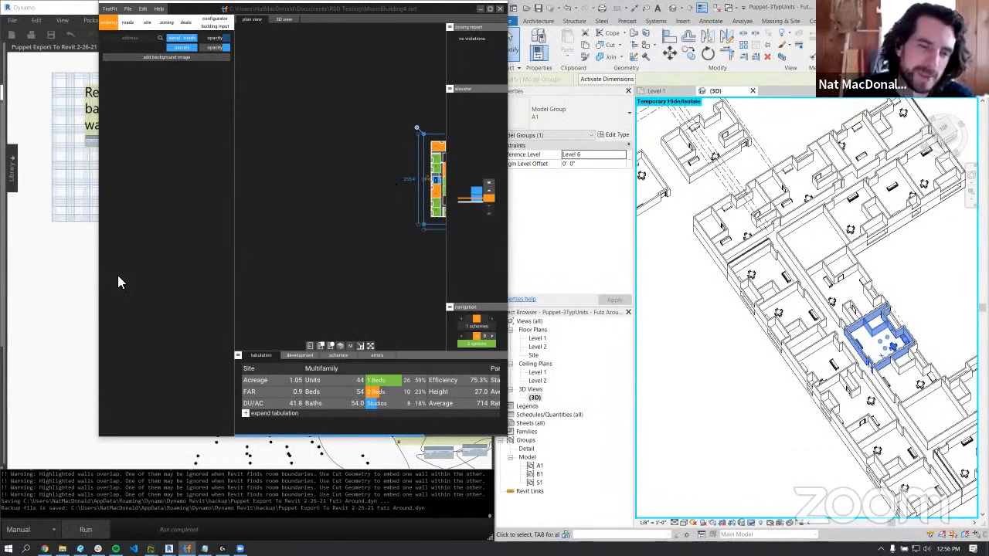
left_click(36, 258)
scroll(31, 233, "down", 5)
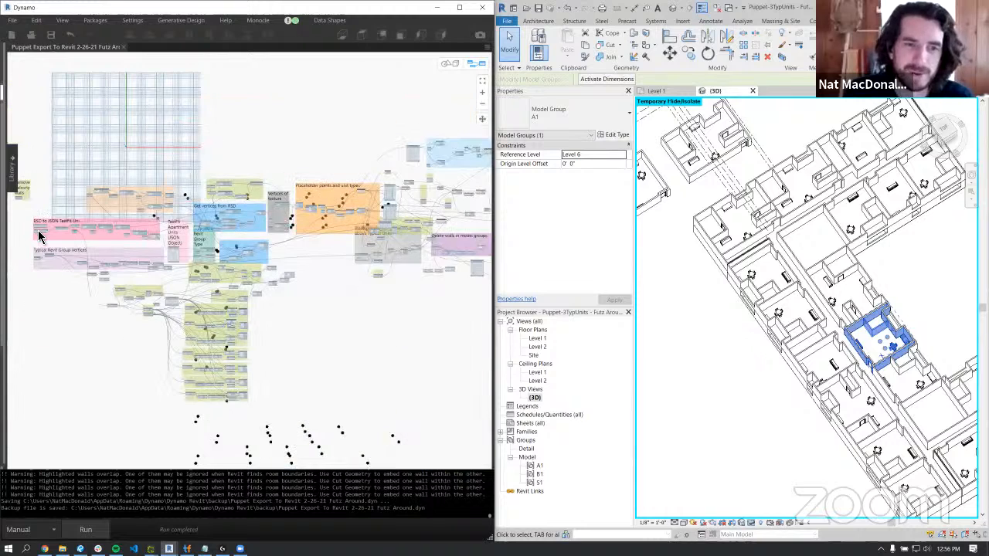
scroll(39, 233, "up", 3)
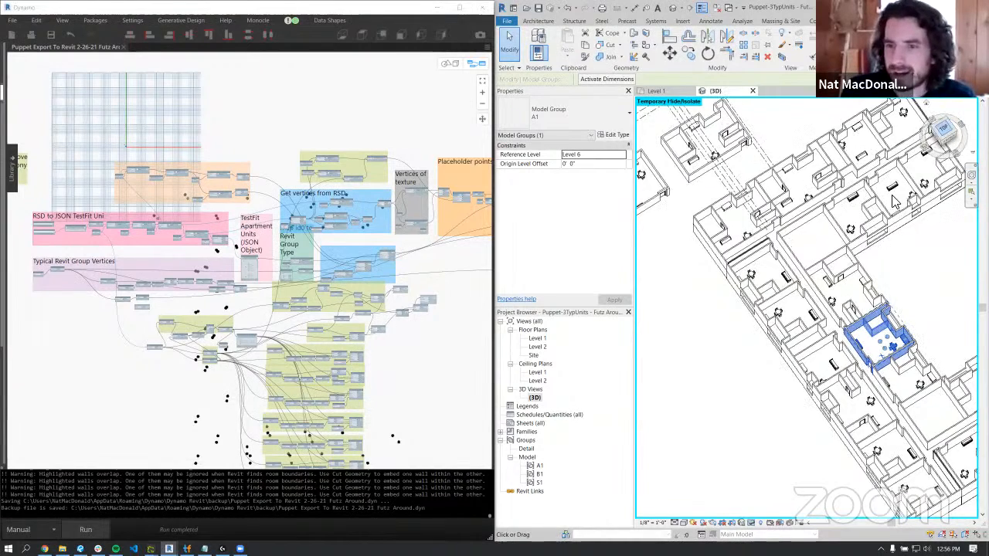
- Compare the B1 unit group at the building's corner with the standalone B1 unit, viewing both in plan from above
scroll(805, 267, "down", 5)
middle_click_drag(813, 270, 804, 437)
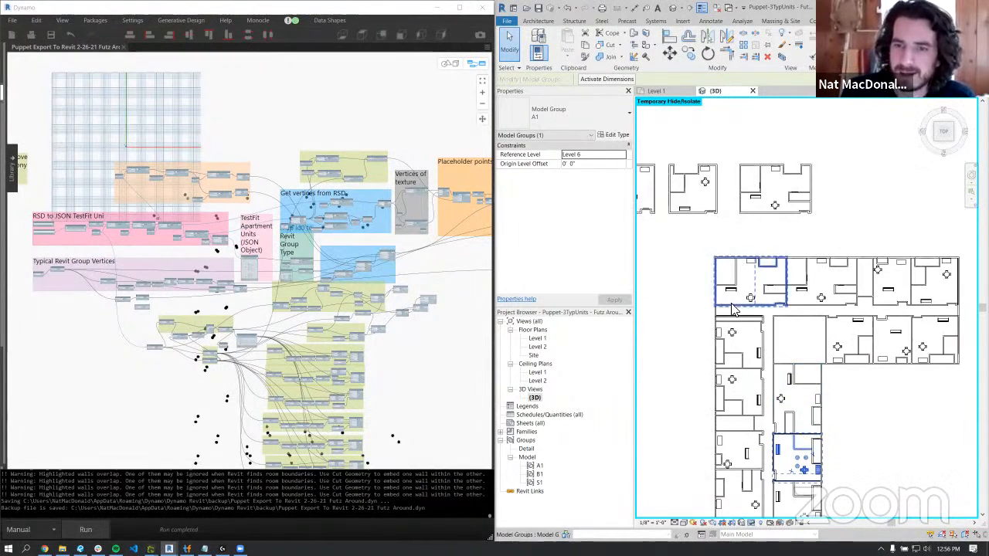
scroll(734, 309, "up", 4)
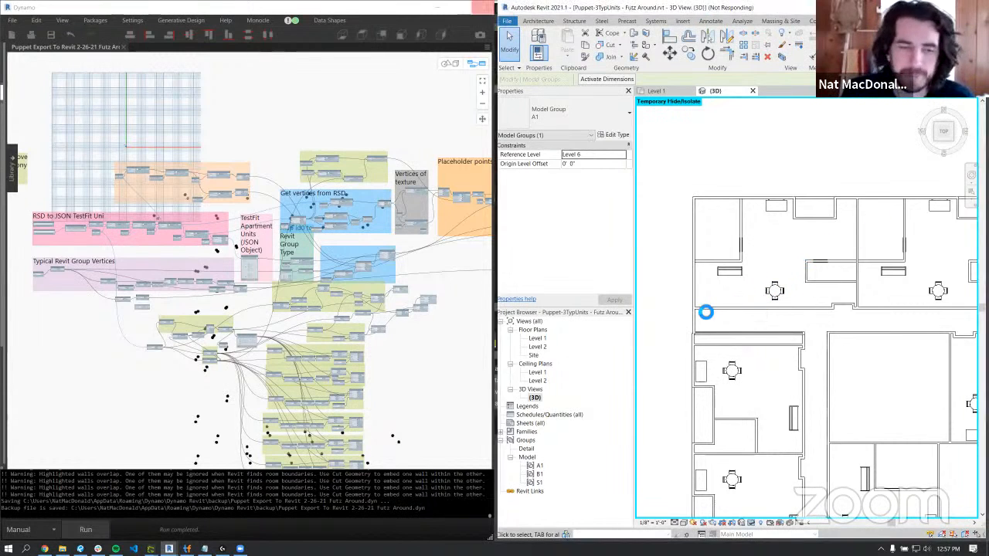
scroll(701, 308, "down", 3)
left_click(700, 308)
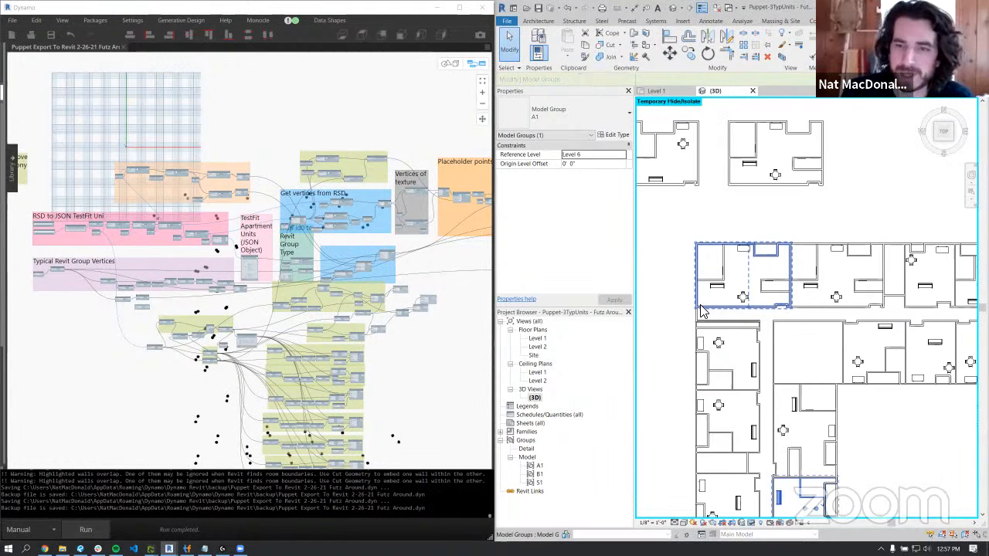
scroll(872, 332, "up", 3)
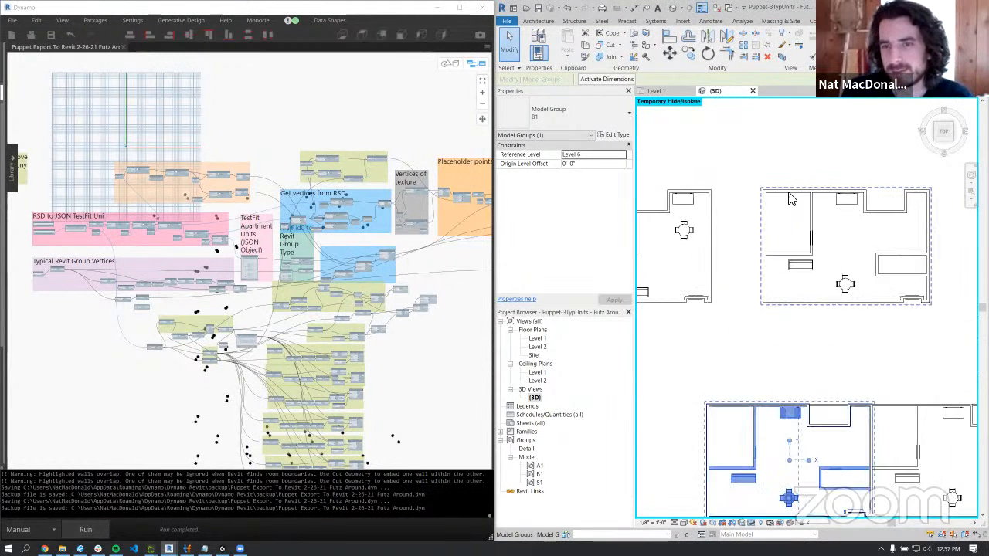
left_click(805, 218)
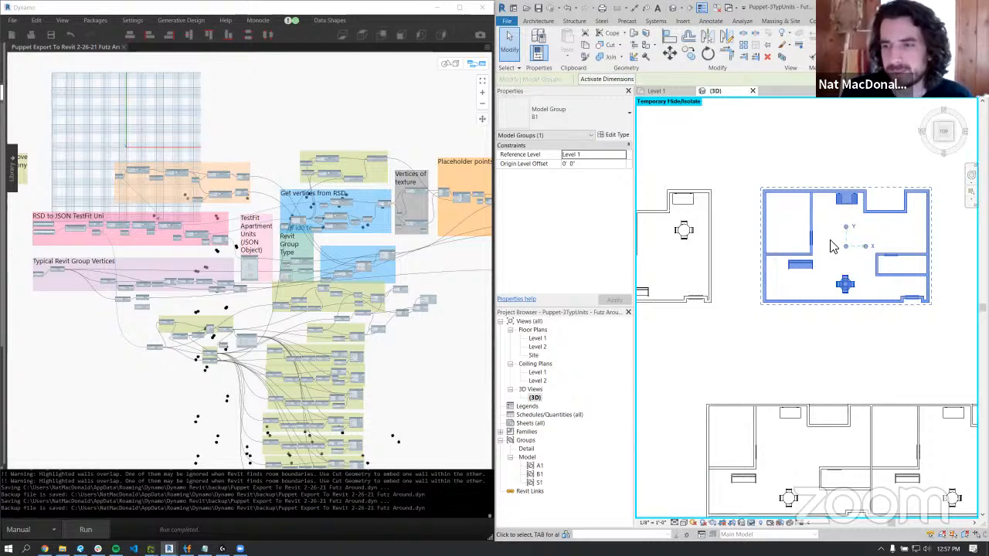
middle_click_drag(792, 307, 785, 284)
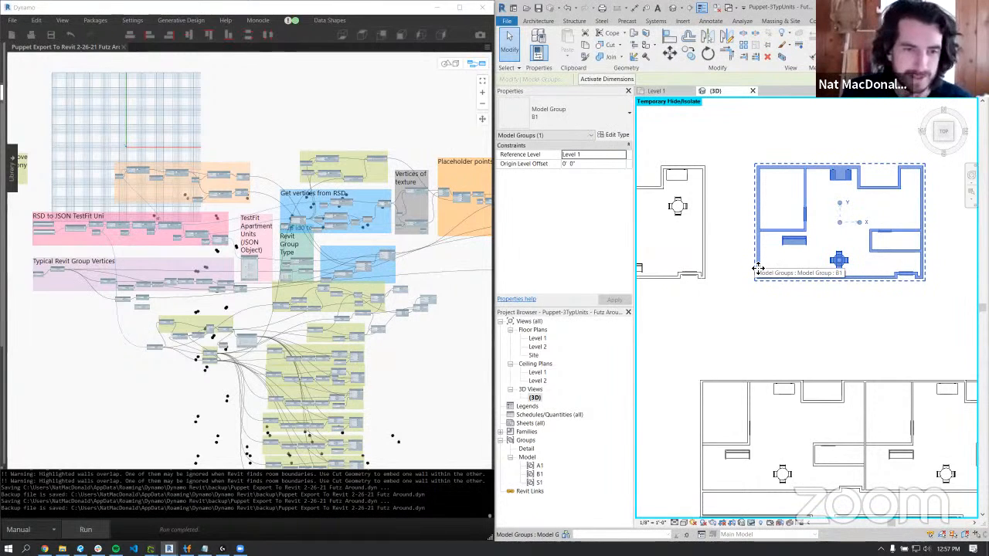
scroll(759, 266, "down", 3)
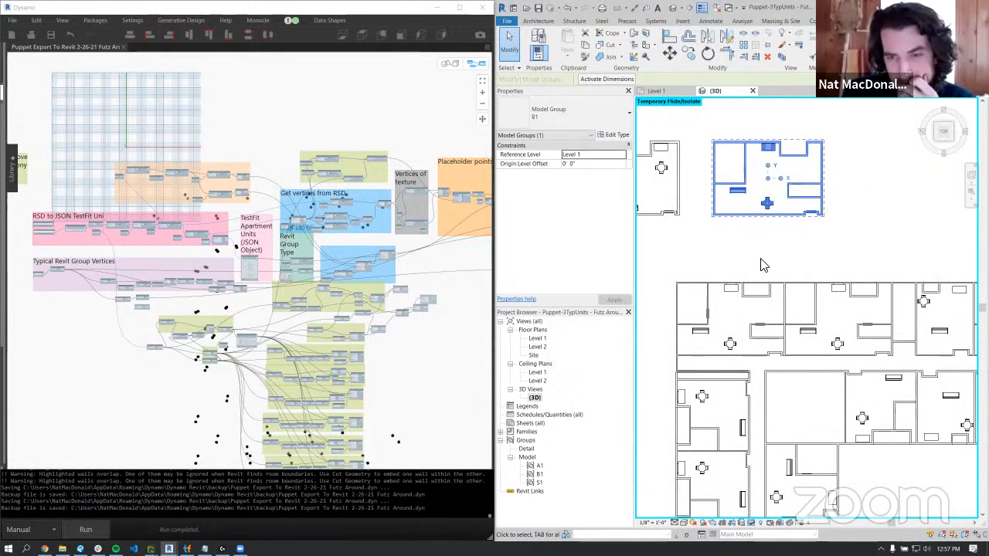
scroll(761, 265, "down", 2)
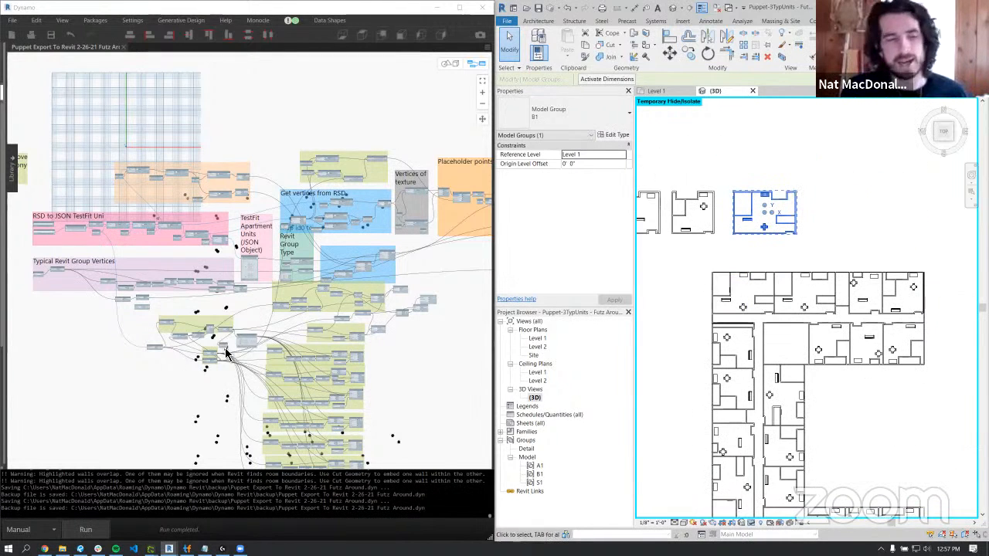
- Bring the stacked green node groups of the Dynamo graph into view and clear the selection in Revit
middle_click_drag(204, 377, 214, 251)
left_click_drag(397, 375, 216, 189)
left_click(808, 249)
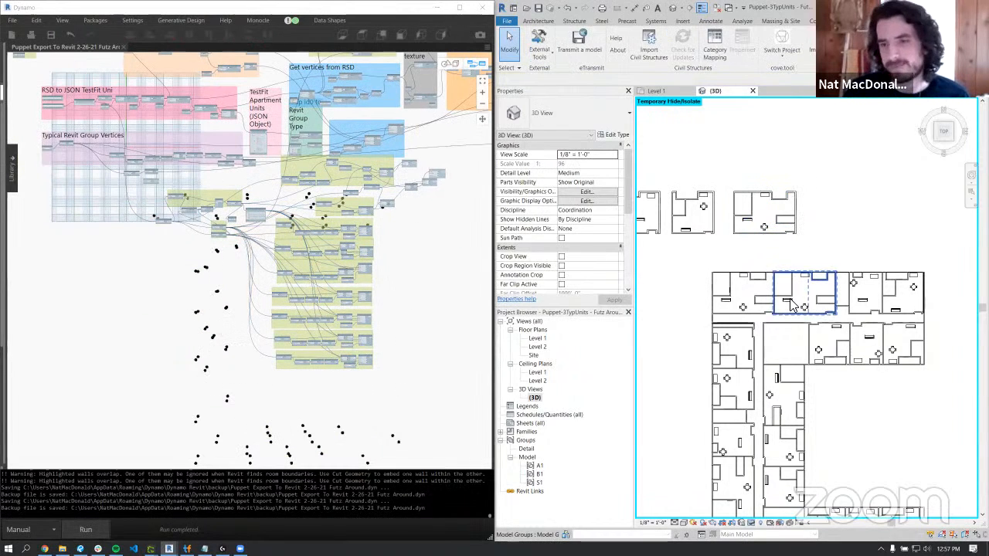
- Select a B1 unit group in the end wing and an A1 group on the outer facade, examining their walls from several angles
left_click(792, 303)
middle_click_drag(782, 361, 770, 337, "shift")
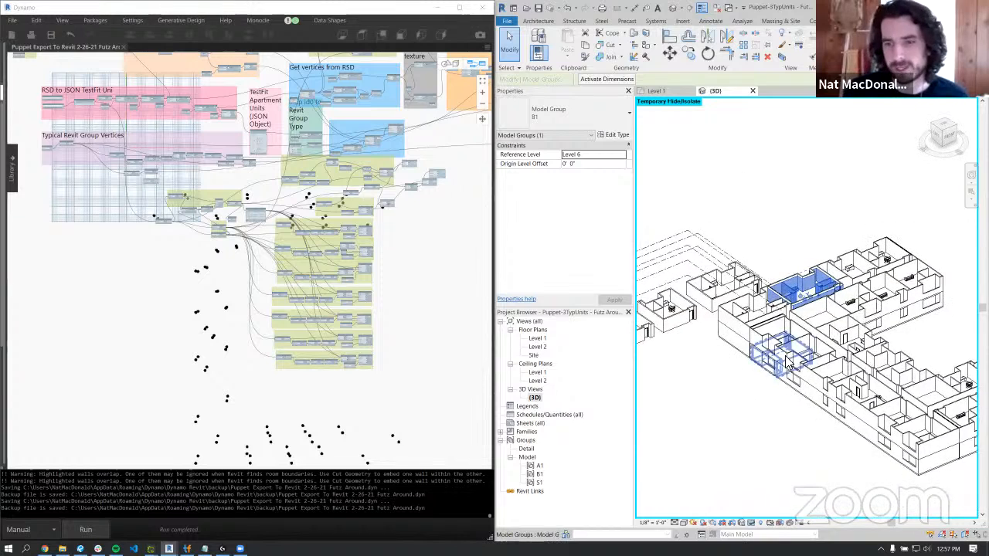
left_click(741, 317)
key("Escape")
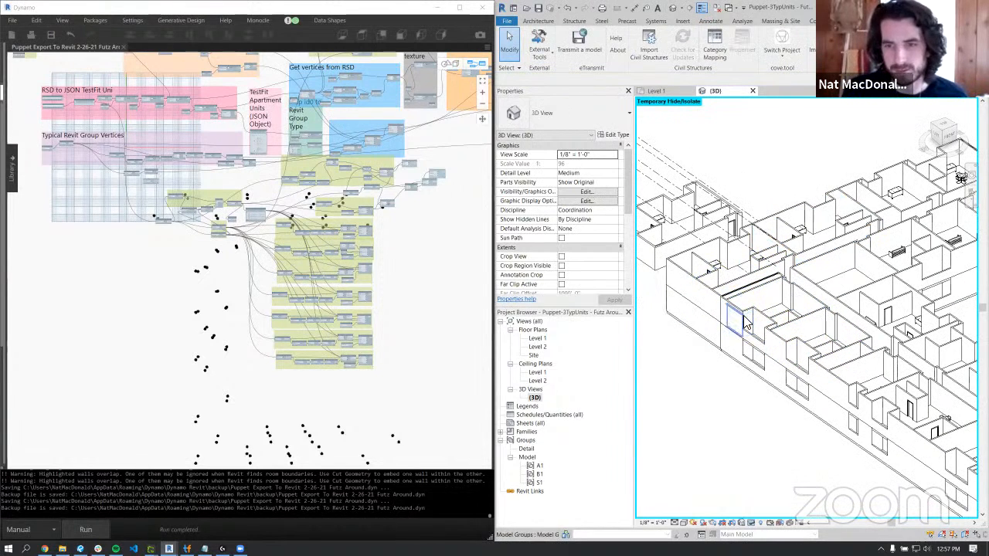
left_click(746, 324)
middle_click_drag(746, 324, 770, 336, "shift")
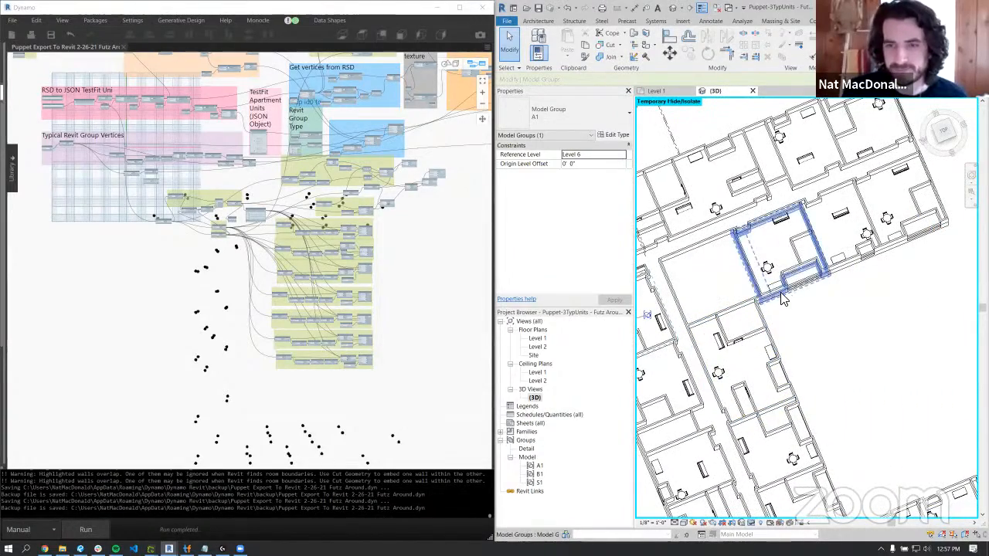
middle_click_drag(782, 301, 765, 326, "shift")
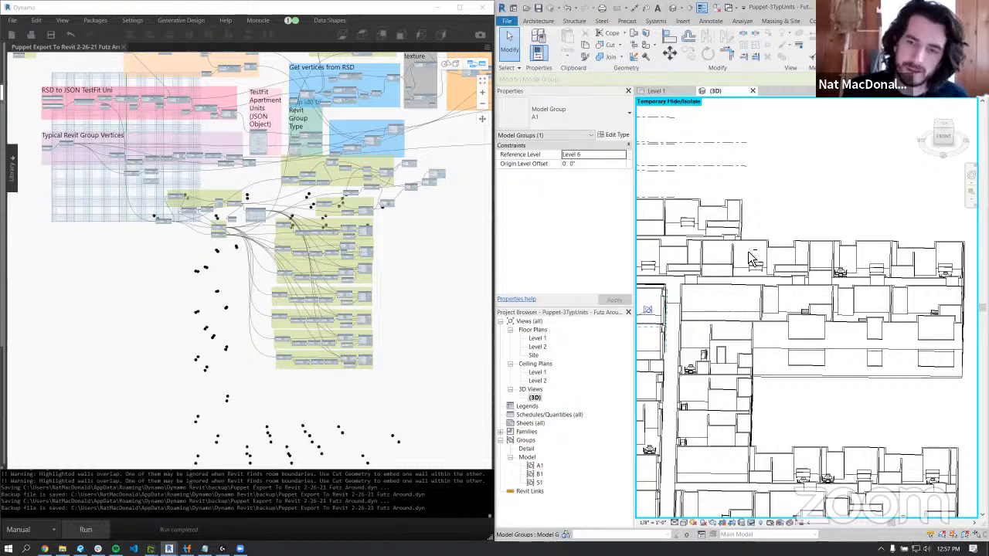
- Examine individual Generic - 6" walls at the courtyard corner and along the outer facade, both in plan and in 3D
left_click(758, 324)
middle_click_drag(786, 229, 834, 304)
middle_click_drag(825, 271, 821, 297, "shift")
scroll(823, 269, "down", 1)
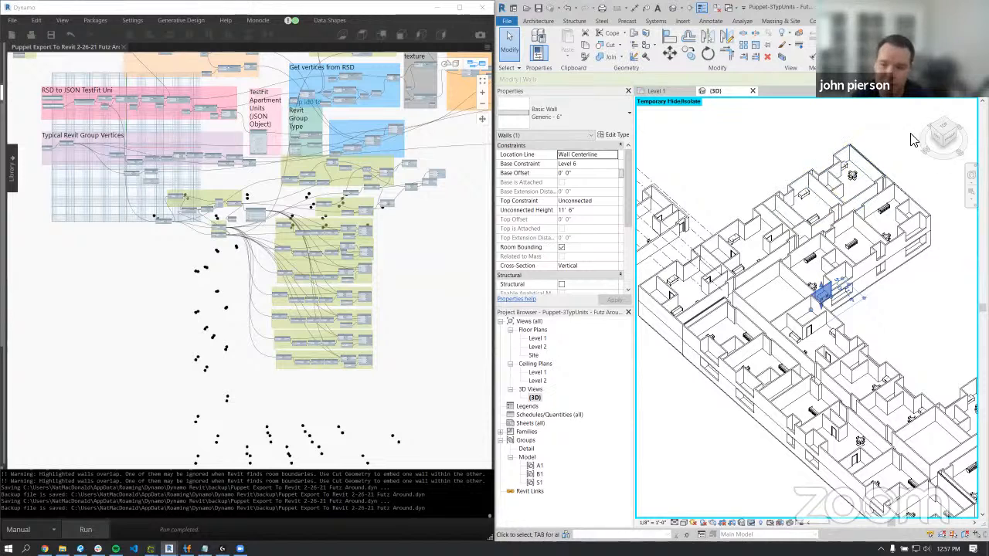
left_click(943, 131)
scroll(783, 238, "up", 2)
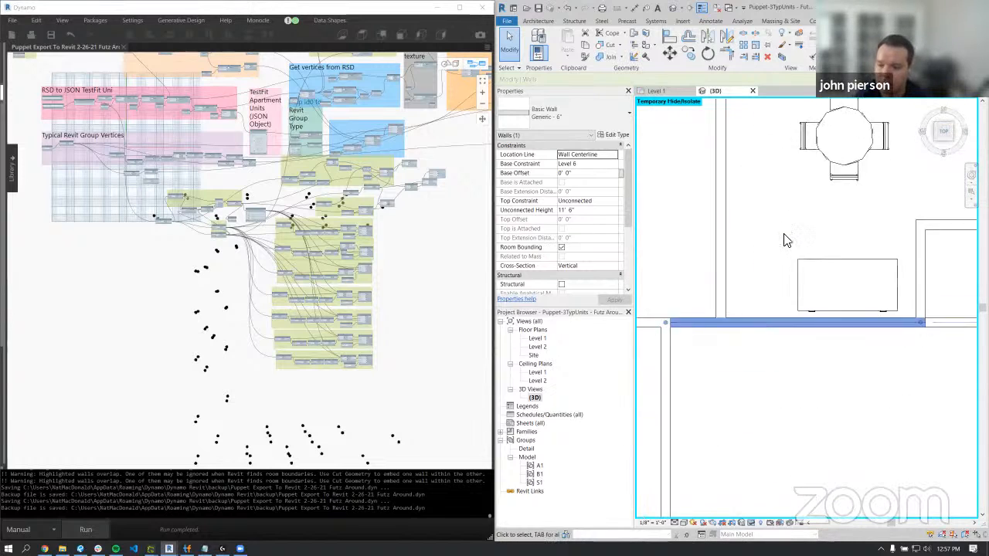
scroll(783, 238, "down", 3)
scroll(783, 238, "down", 2)
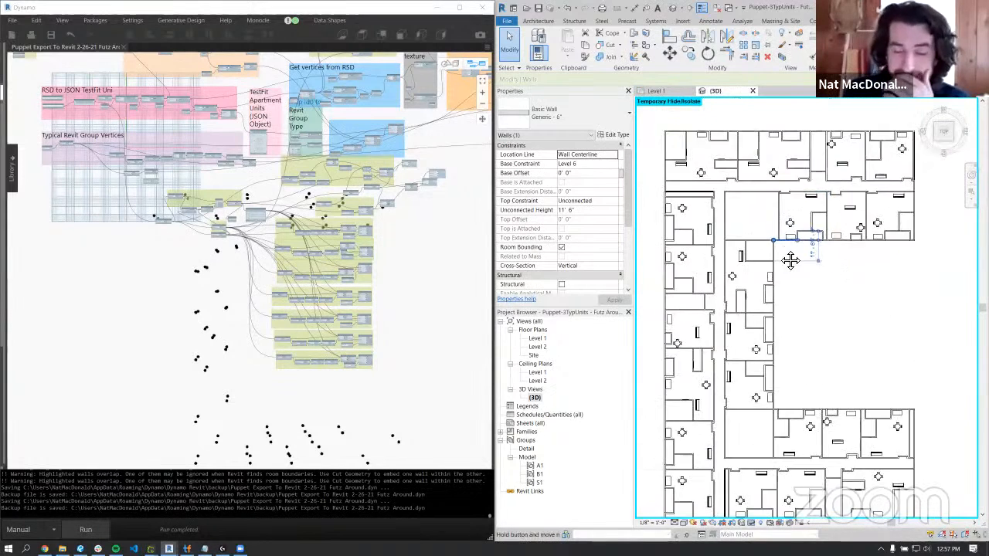
middle_click_drag(780, 255, 822, 273)
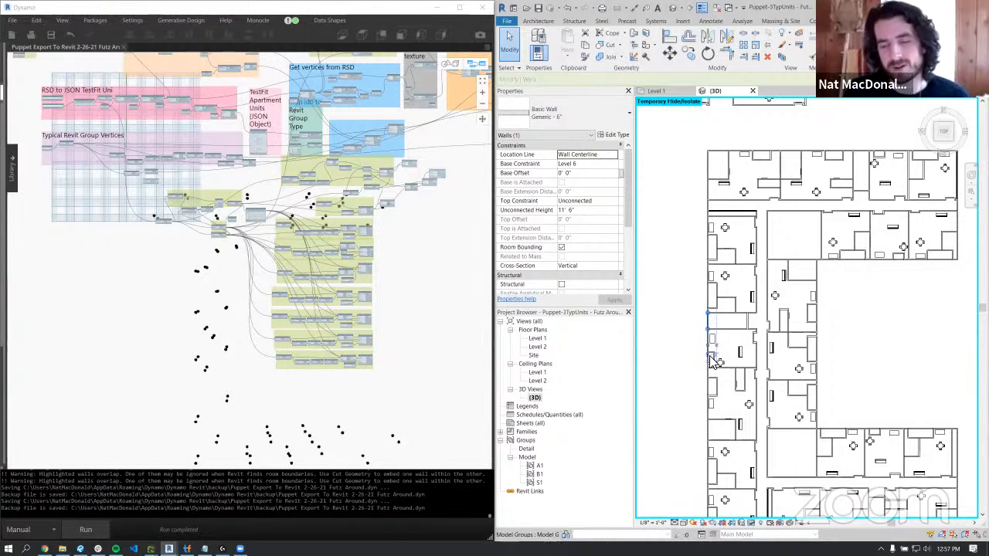
middle_click_drag(739, 349, 838, 261, "shift")
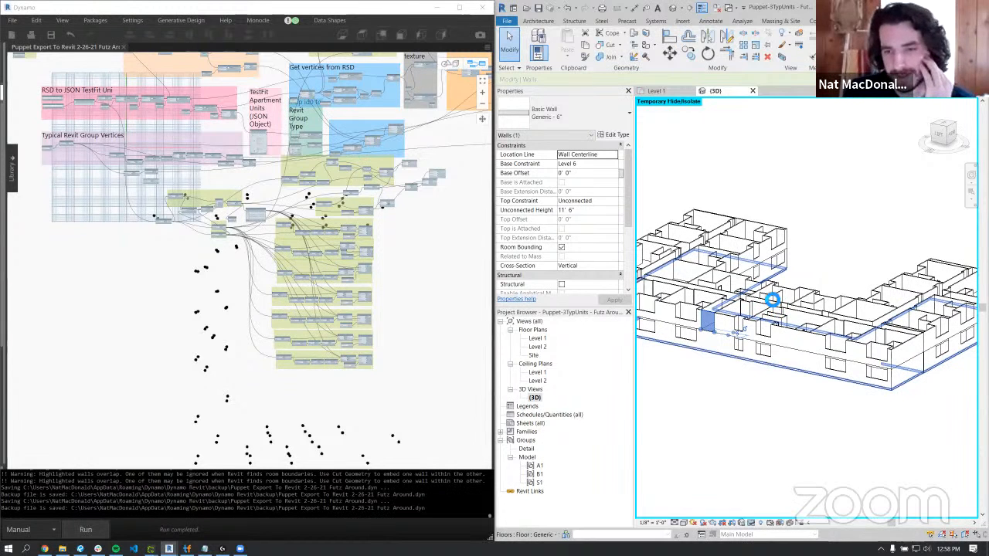
- Delete the Level 6 B1 unit group on the outer facade to expose the exterior wall there
scroll(771, 298, "up", 3)
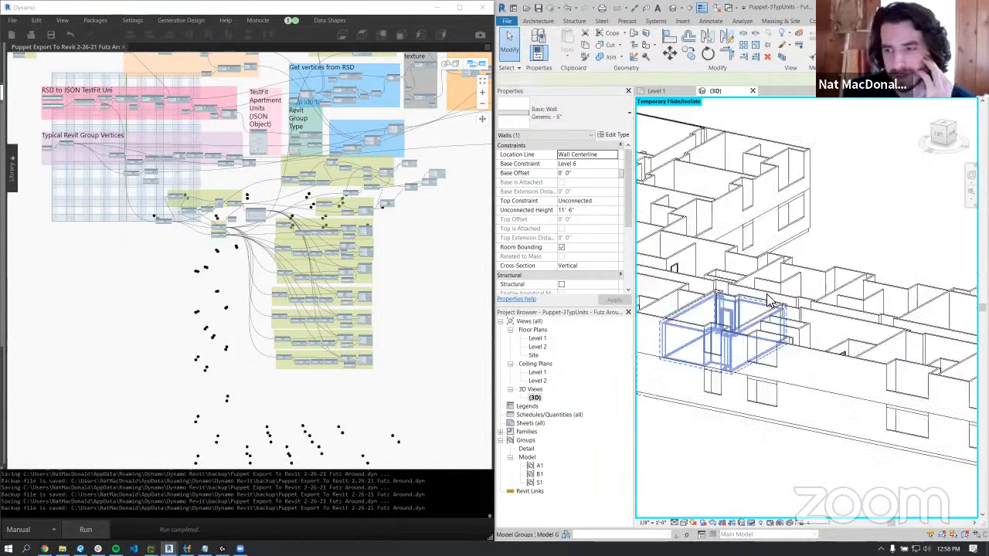
key("Escape")
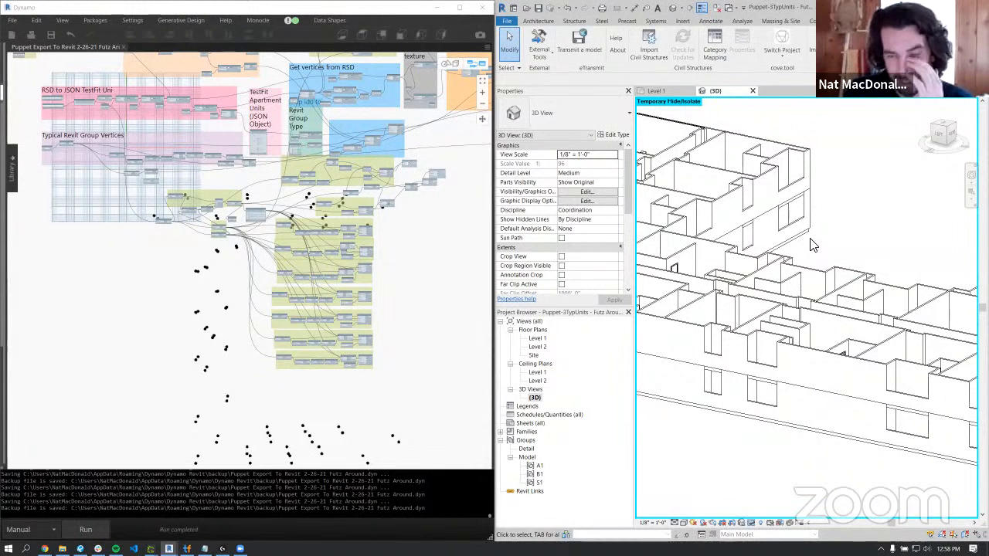
left_click(843, 356)
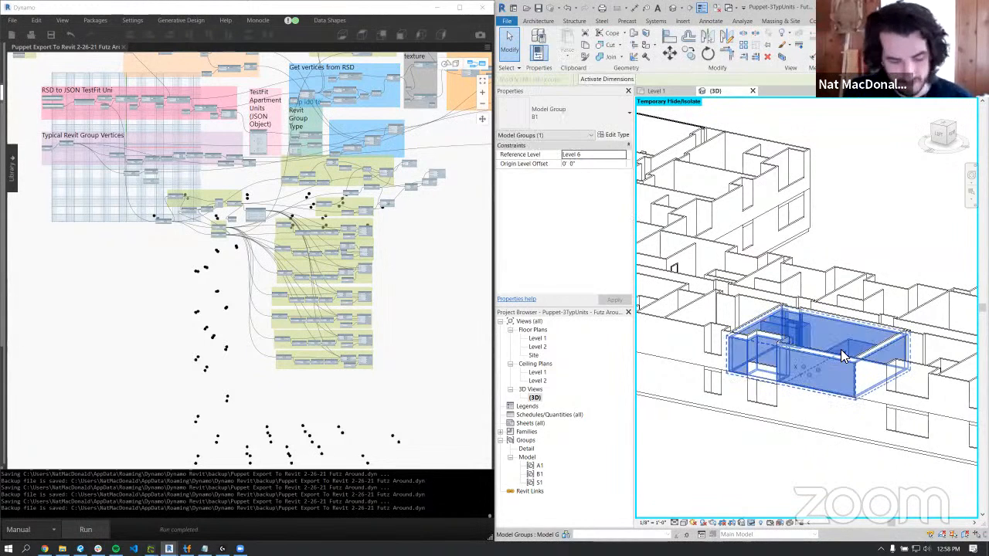
key("Delete")
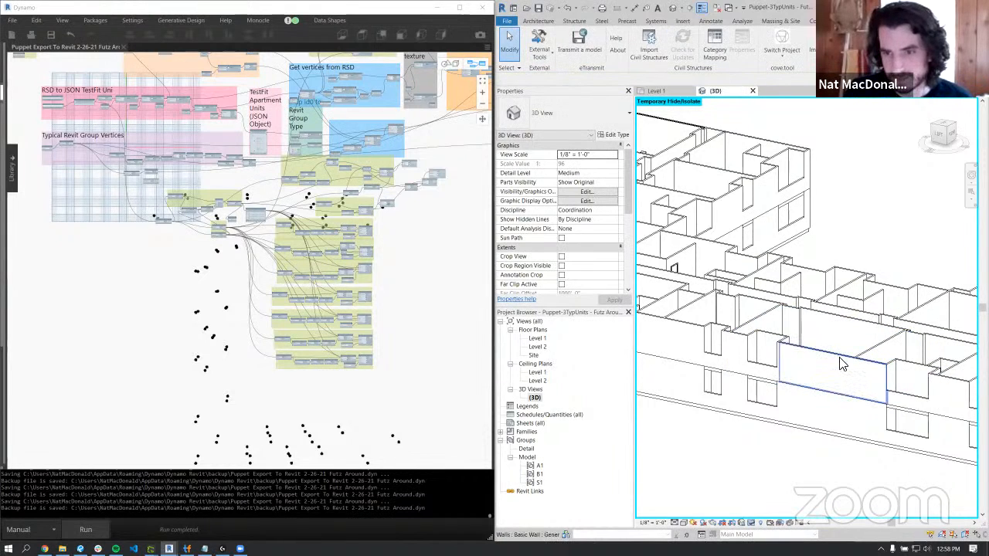
- Select the Generic - 6" exterior wall at the deleted B1 unit's location and inspect it from several angles
left_click(840, 366)
left_click_drag(840, 366, 883, 331)
middle_click_drag(882, 330, 875, 348, "shift")
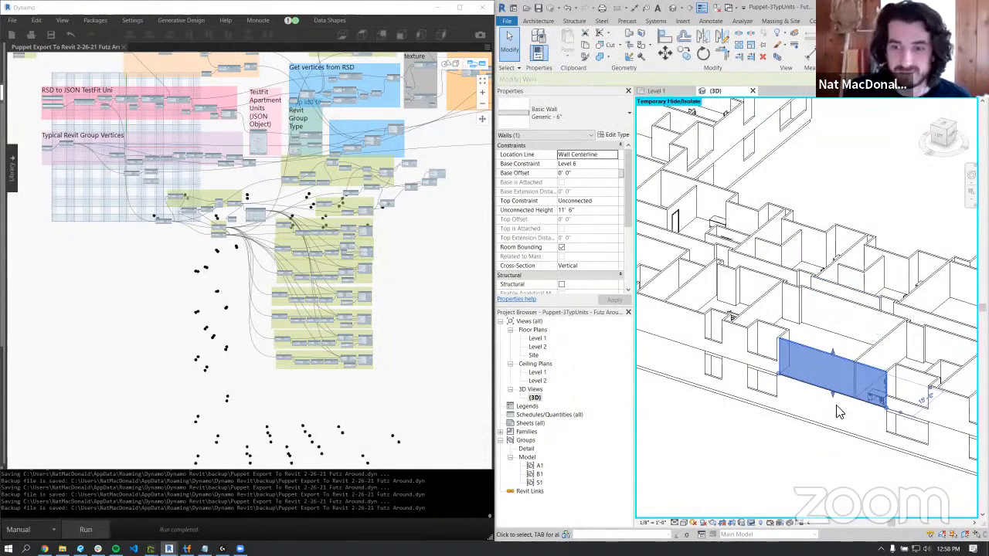
mouse_move(836, 309)
middle_mouse_down("shift")
mouse_move(826, 363)
mouse_move(768, 348)
mouse_move(825, 297)
middle_mouse_up("shift")
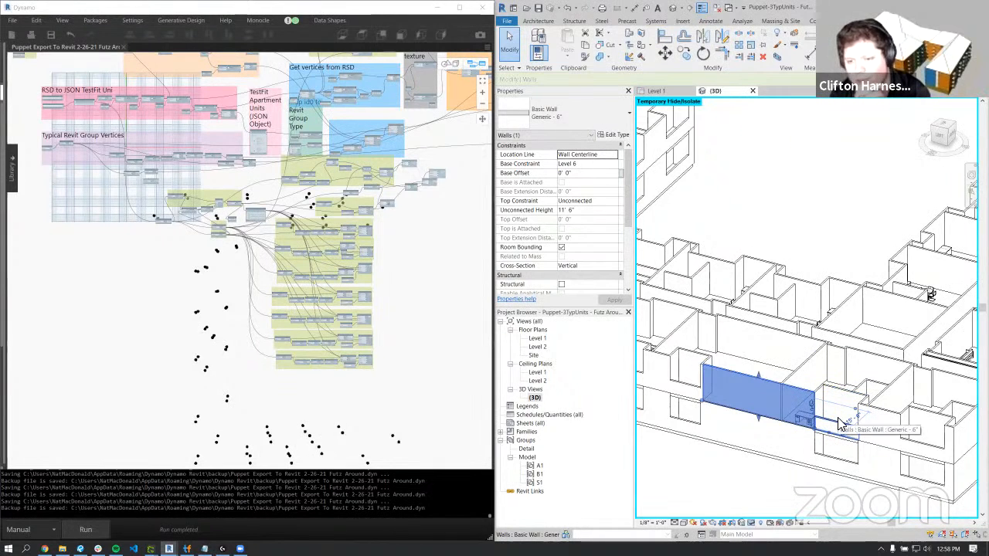
scroll(830, 421, "down", 3)
middle_click_drag(803, 413, 840, 411)
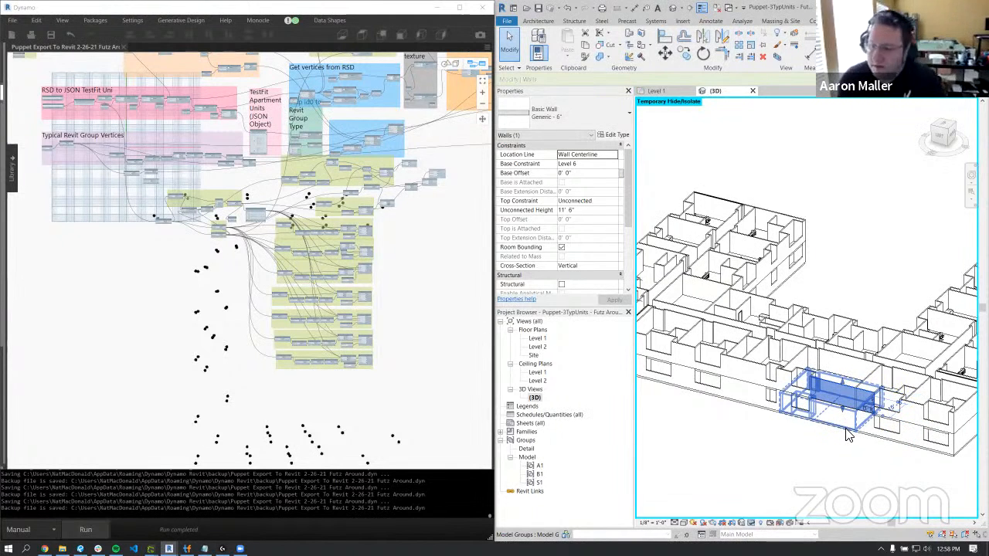
- Check the Level 1 B1 group below, reselect the exposed Level 6 exterior wall, and view it within the whole building
left_click(868, 445)
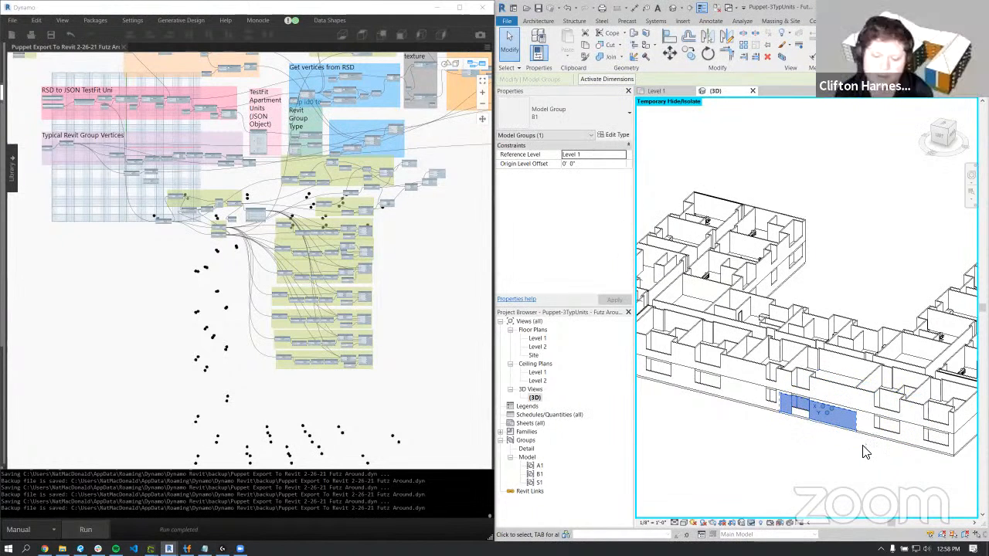
left_click(864, 452)
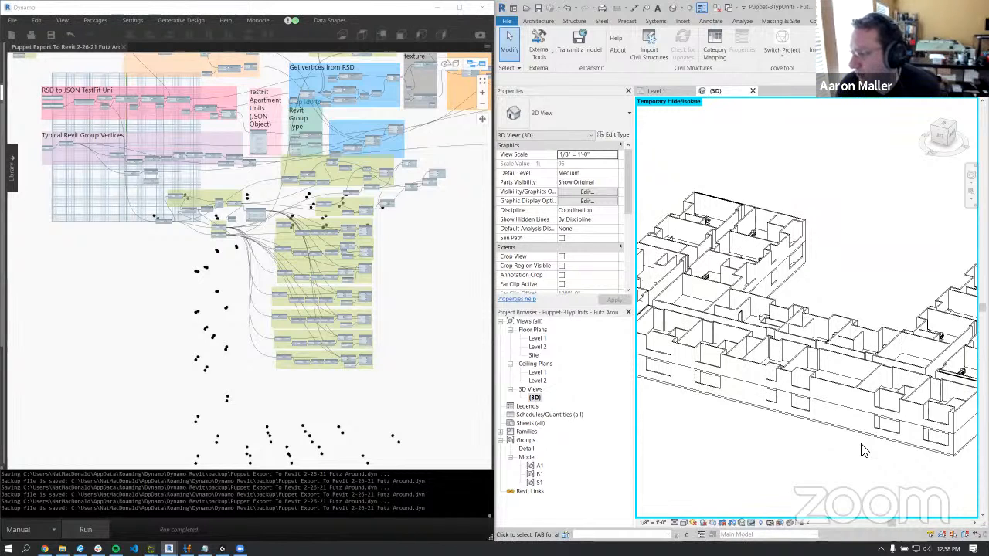
left_click(834, 404)
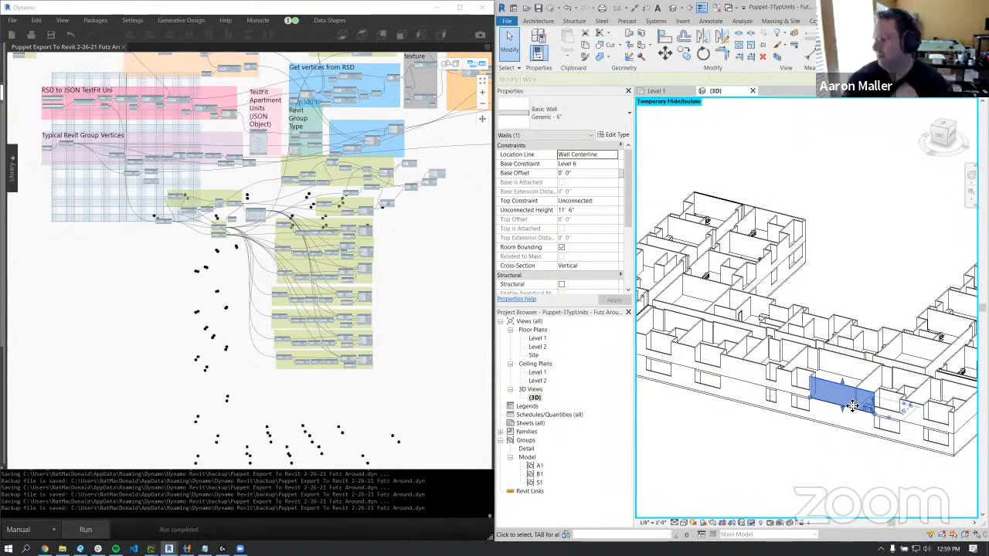
scroll(844, 417, "up", 2)
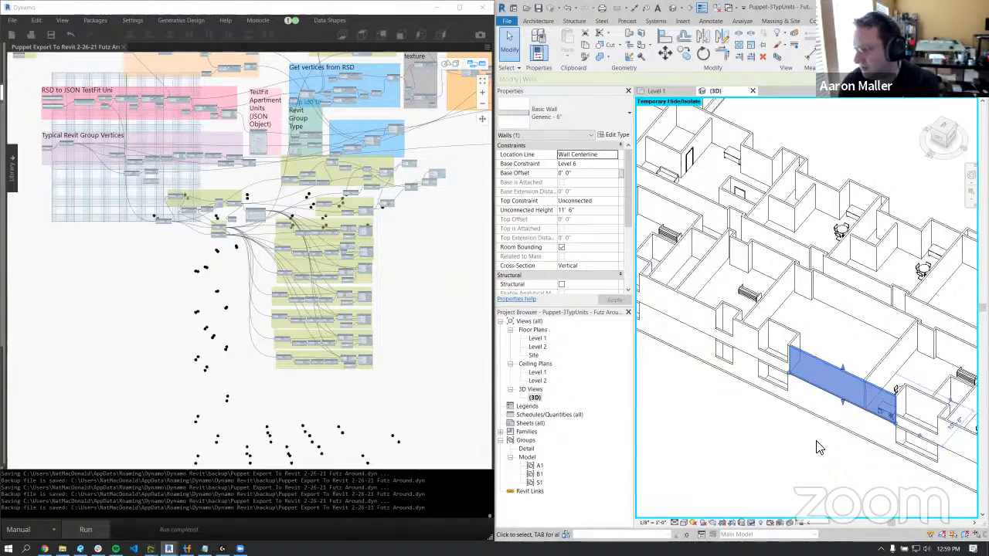
scroll(820, 388, "down", 2)
scroll(841, 379, "down", 2)
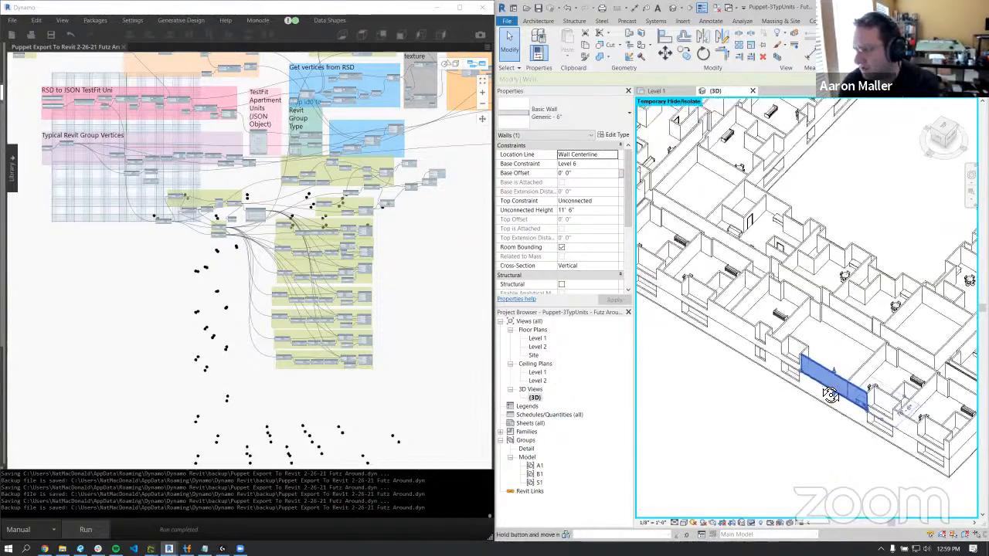
scroll(840, 379, "up", 1)
scroll(840, 379, "down", 3)
middle_click_drag(841, 378, 886, 432)
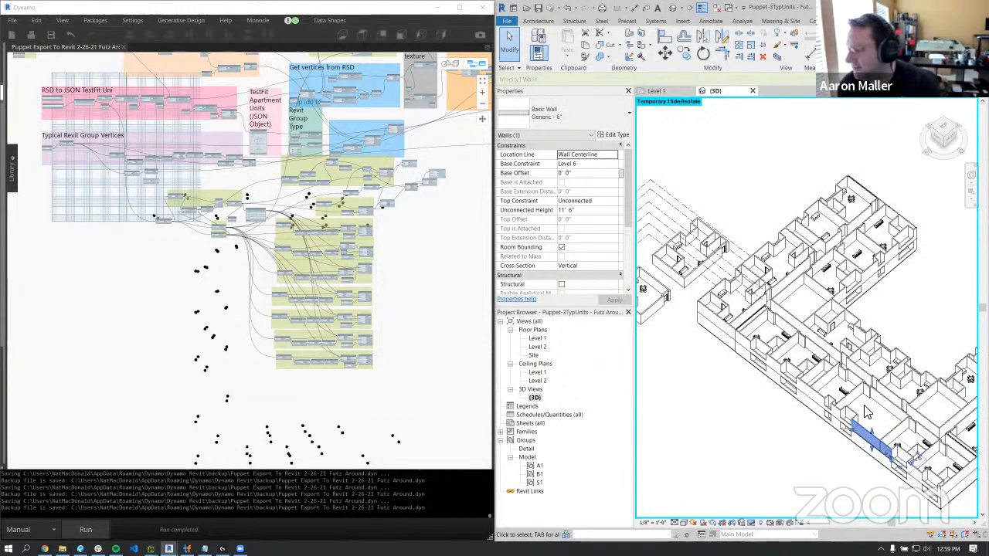
- Select the Level 6 B1 unit group at the end of the building wing and inspect it from directly above
left_click(753, 308)
left_click(946, 129)
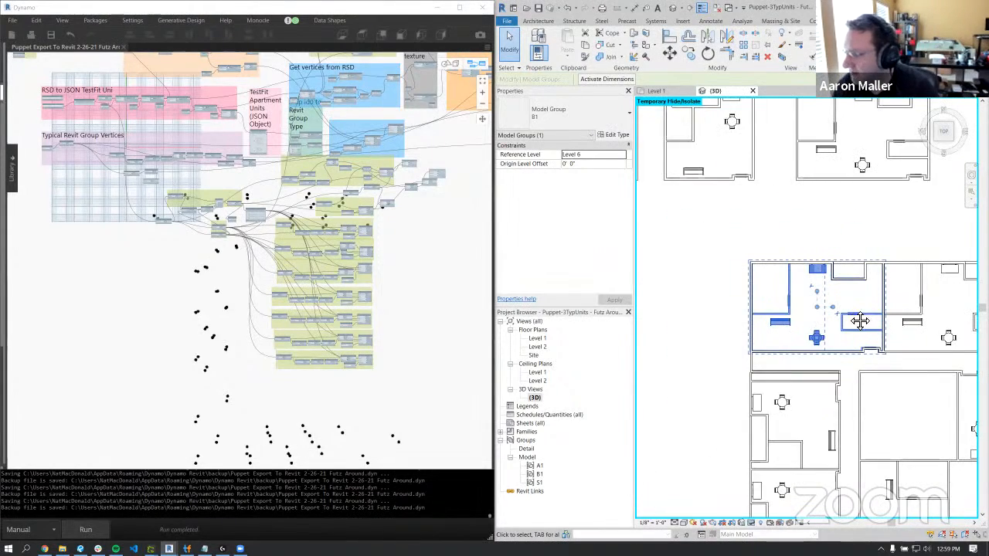
middle_click_drag(849, 306, 855, 320)
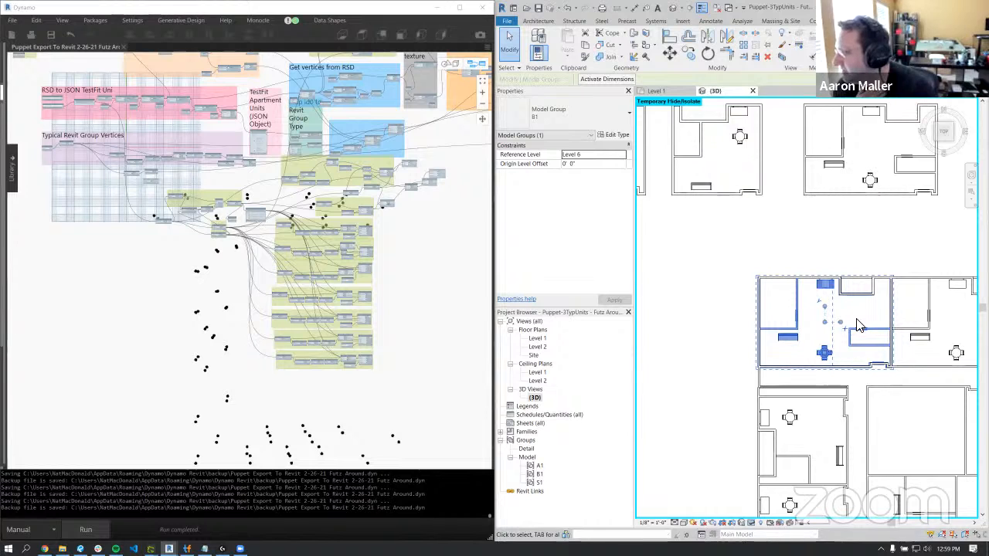
middle_click_drag(848, 333, 887, 326)
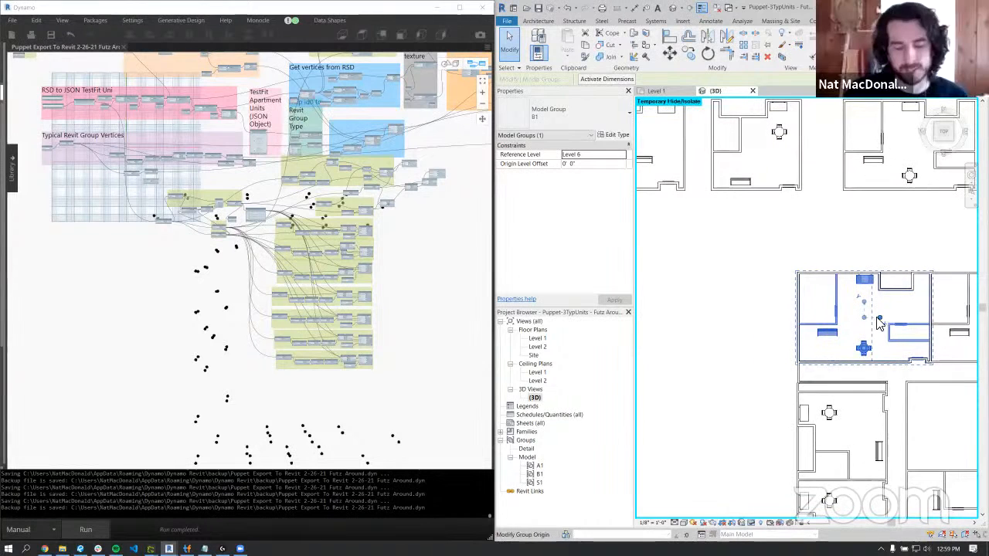
key("m")
key("a")
key("Escape")
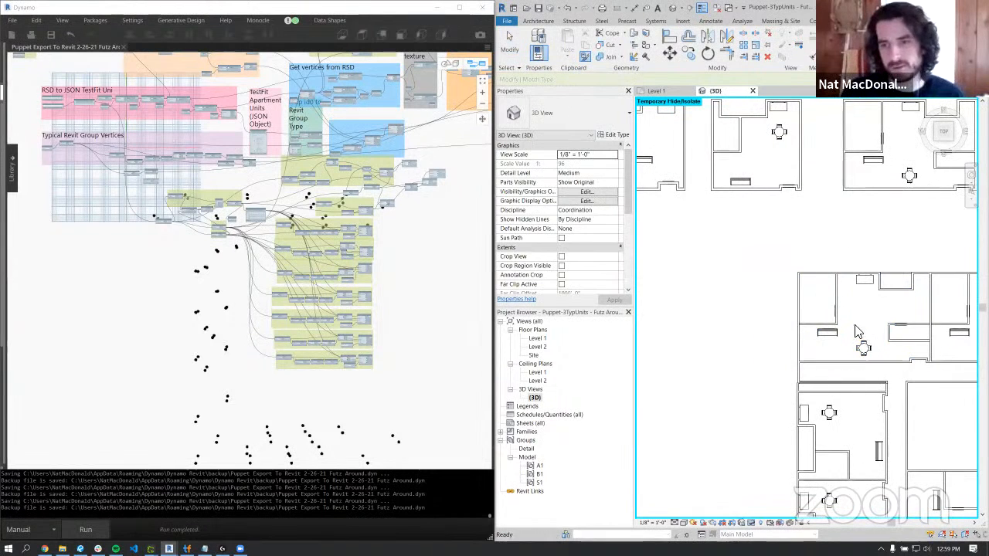
- Try moving the Level 6 B1 unit group out of the building into the open space beside it
left_click(870, 346)
left_click_drag(869, 346, 714, 338)
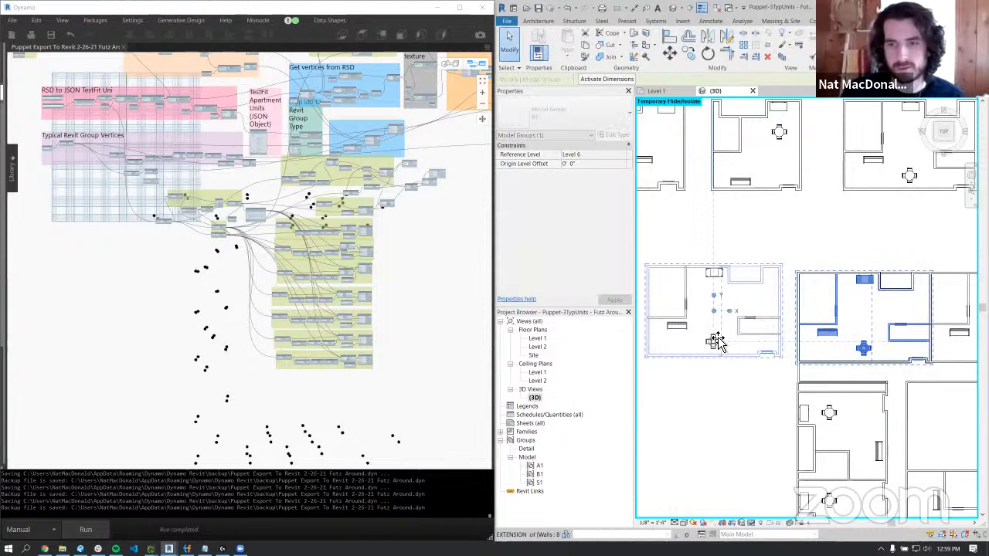
left_click(730, 401)
left_click(721, 315)
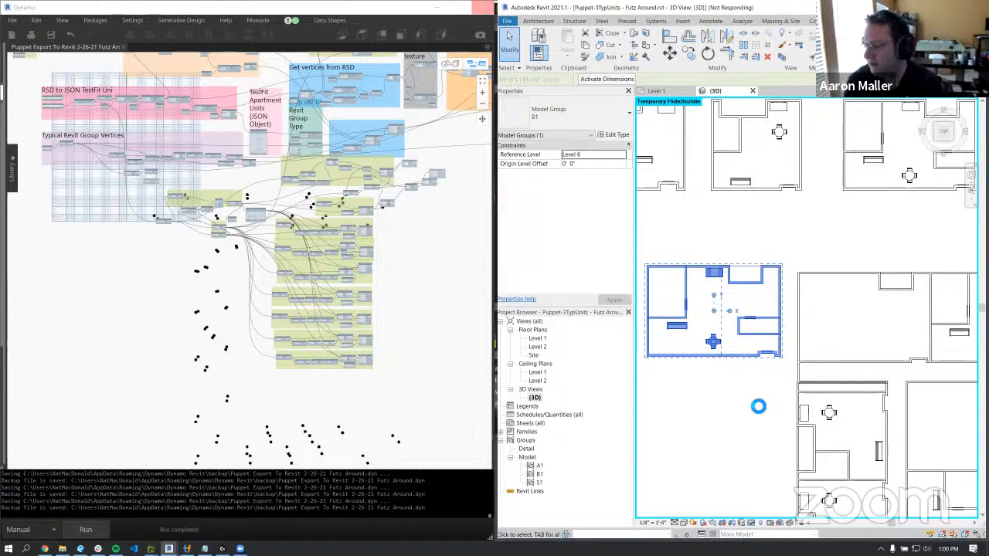
left_click(752, 404)
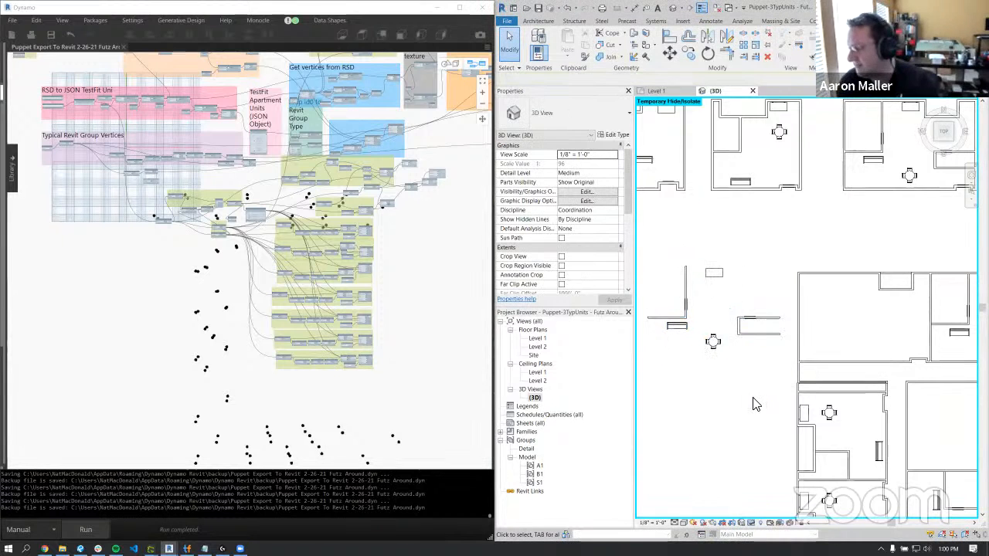
- Examine the freestanding Level 1 B1 unit group at an angle and in plan, including its lower-left wall corner
middle_click_drag(754, 401, 804, 348, "shift")
middle_click_drag(813, 340, 795, 316, "shift")
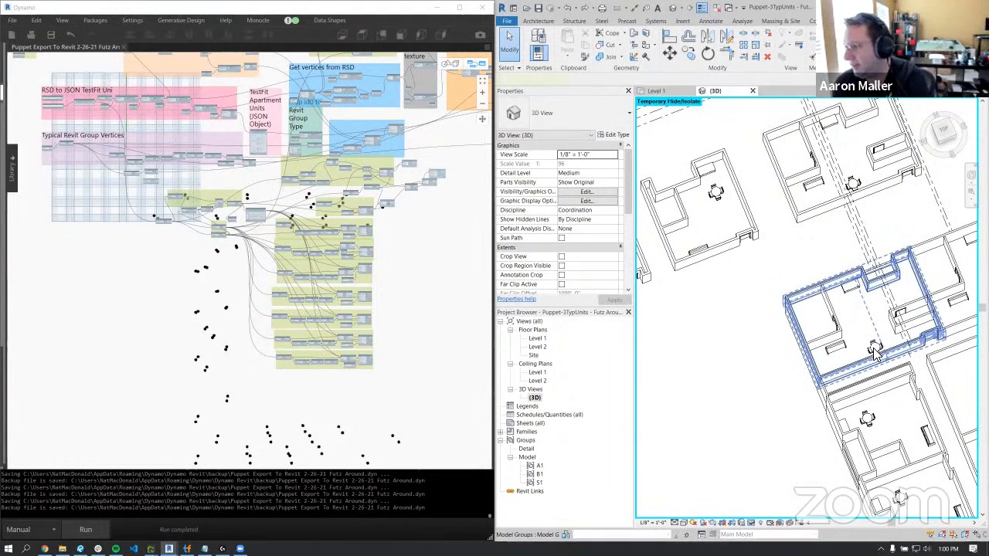
left_click(812, 251)
left_click(813, 251)
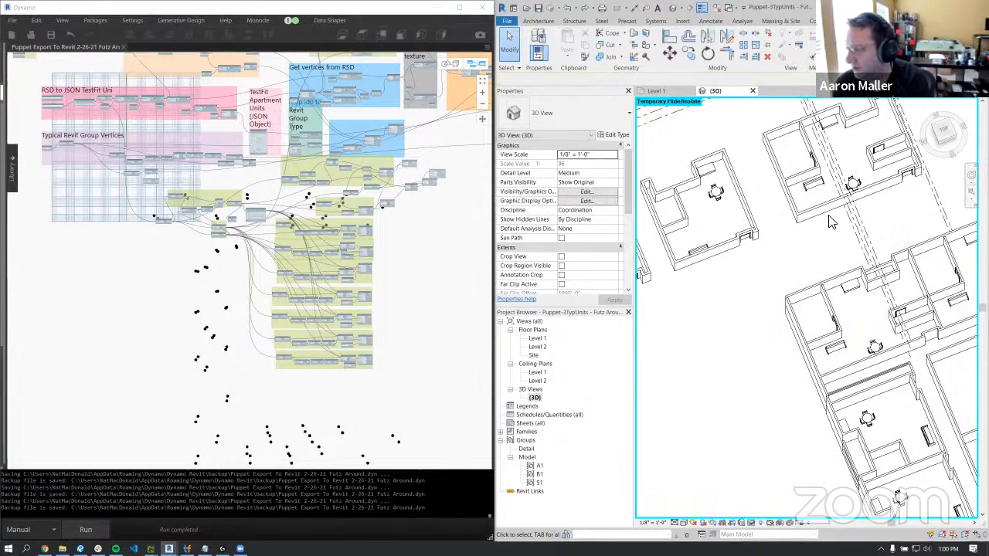
middle_click_drag(829, 224, 799, 244)
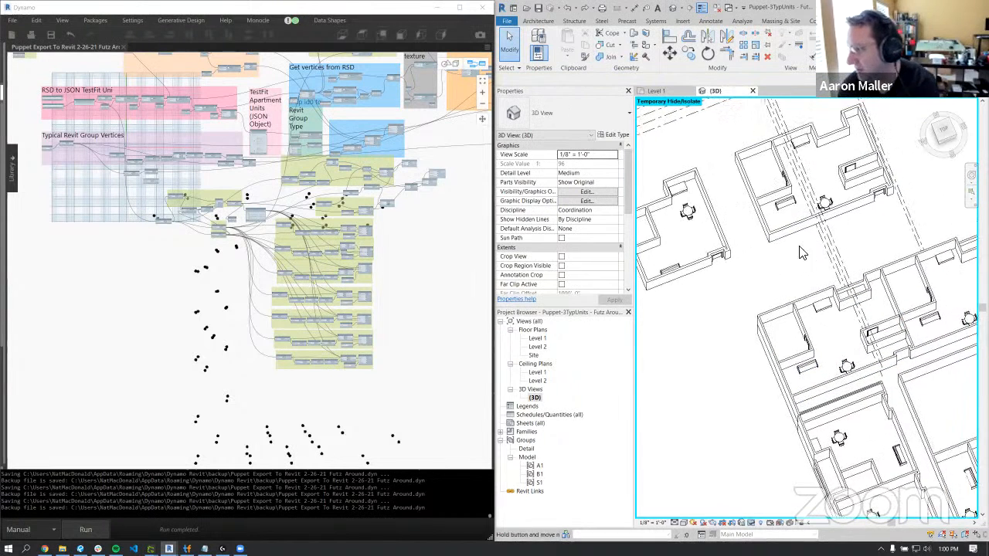
left_click(804, 226)
left_click(947, 139)
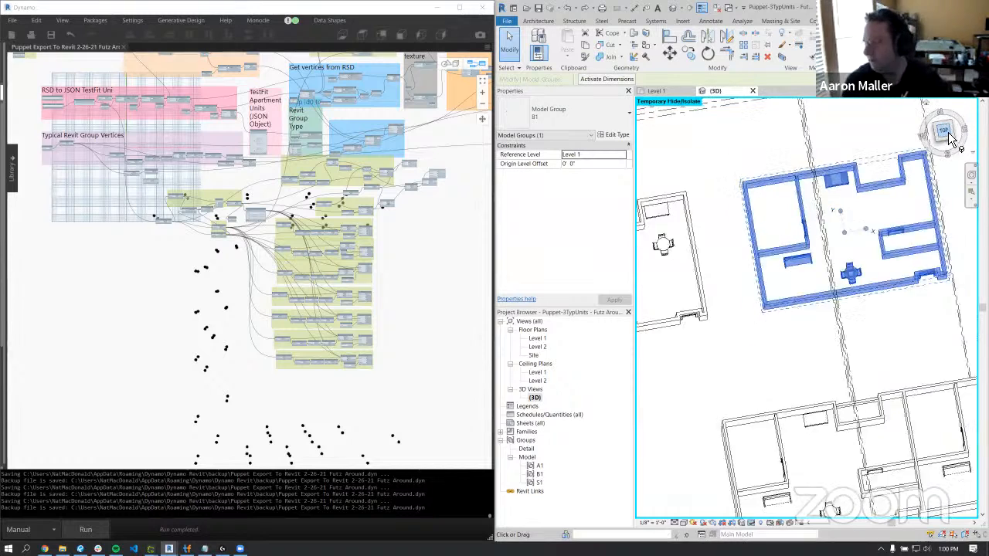
left_click(830, 177)
scroll(830, 177, "down", 2)
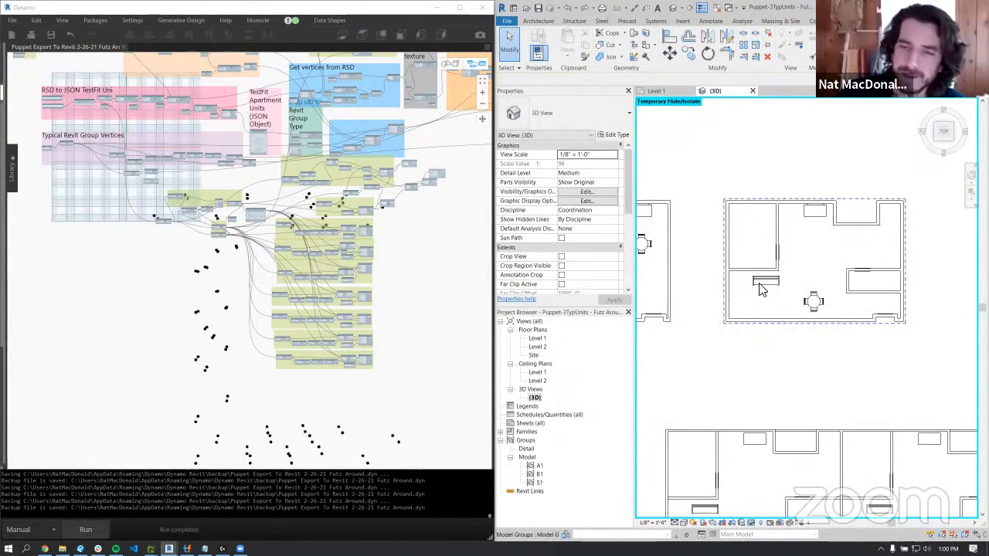
scroll(732, 326, "up", 3)
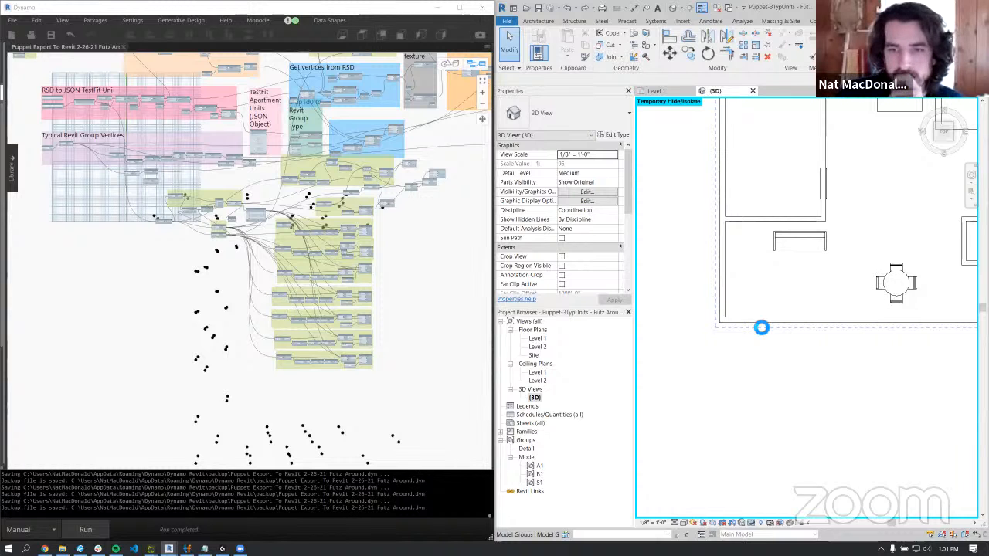
scroll(761, 328, "down", 2)
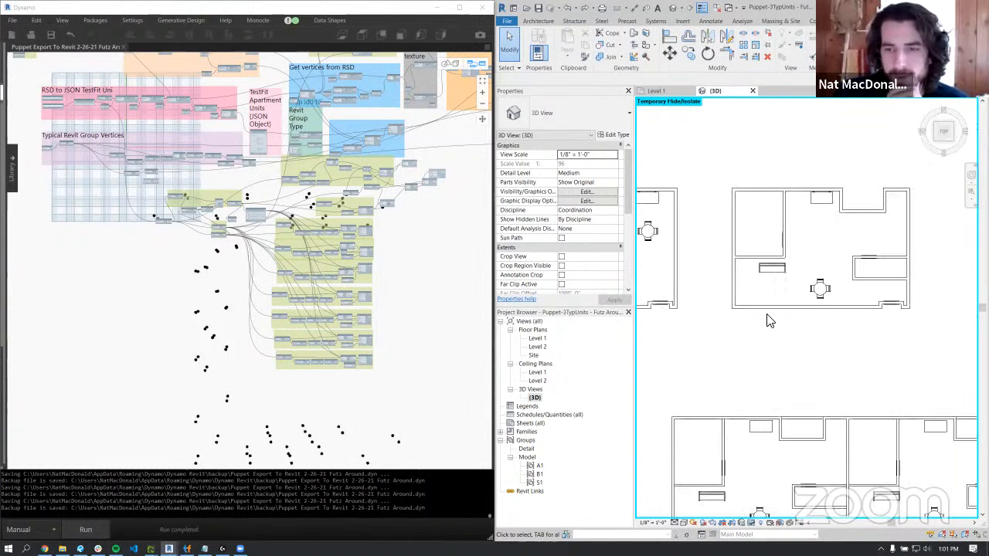
- Copy the freestanding Level 1 B1 unit group into the open space beside it, using its lower-left corner as the base point
left_click(772, 310)
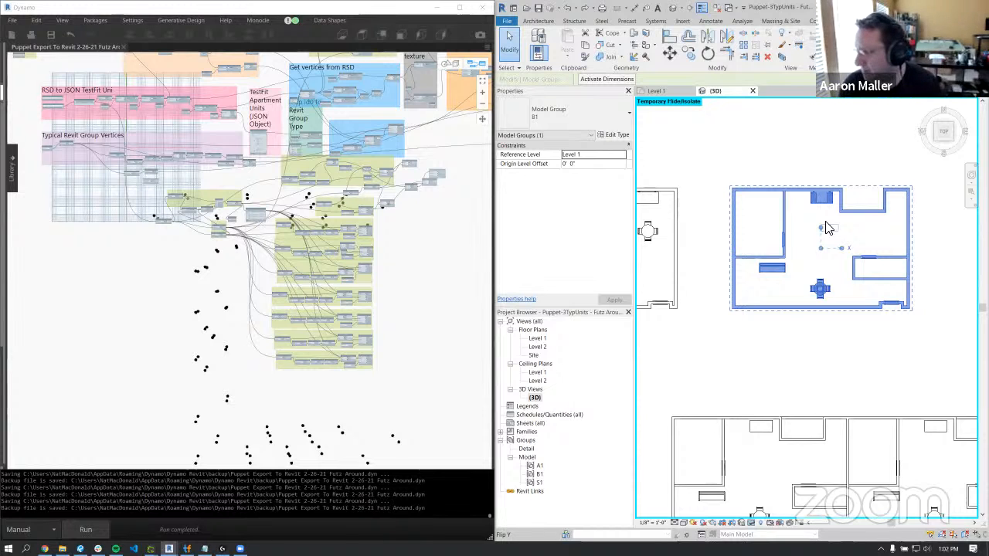
middle_click_drag(808, 176, 725, 177)
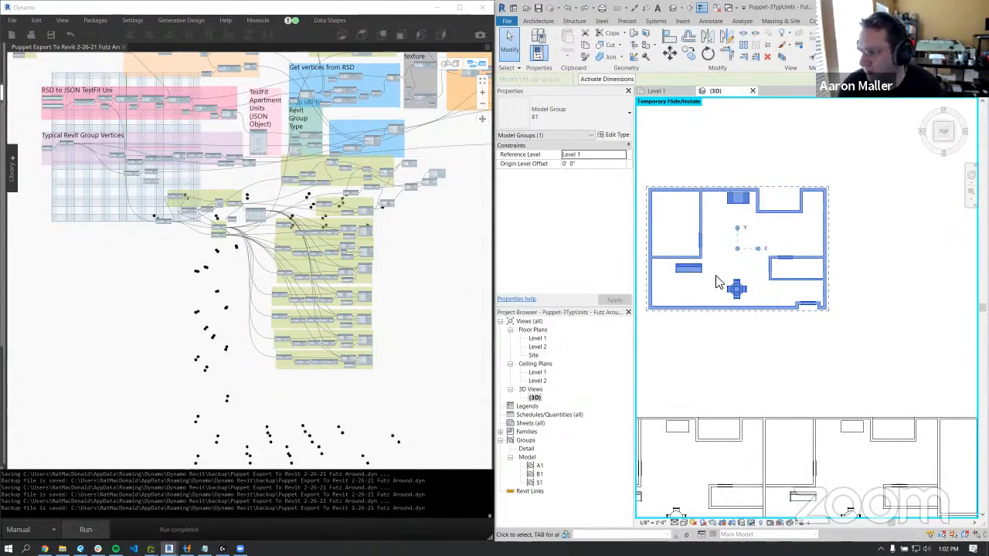
key("c")
key("o")
left_click(648, 309)
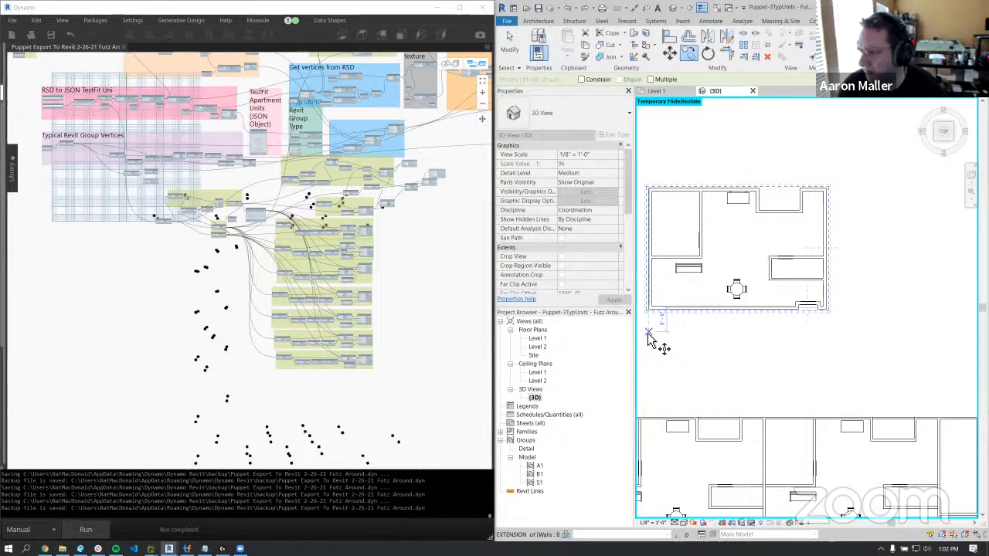
left_click(871, 346)
middle_click_drag(852, 342, 794, 360)
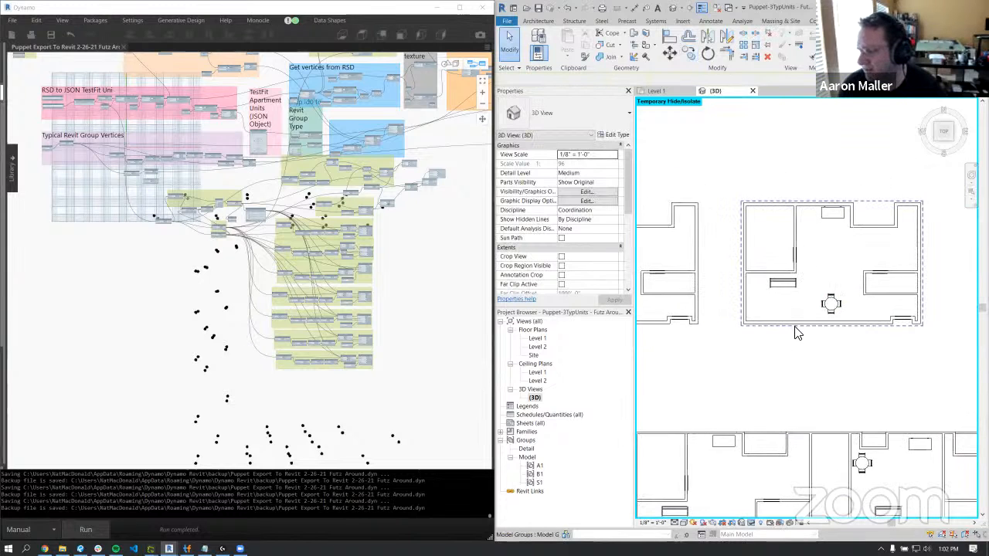
- Ungroup the copied B1 unit into its individual walls, doors and furniture
left_click(798, 322)
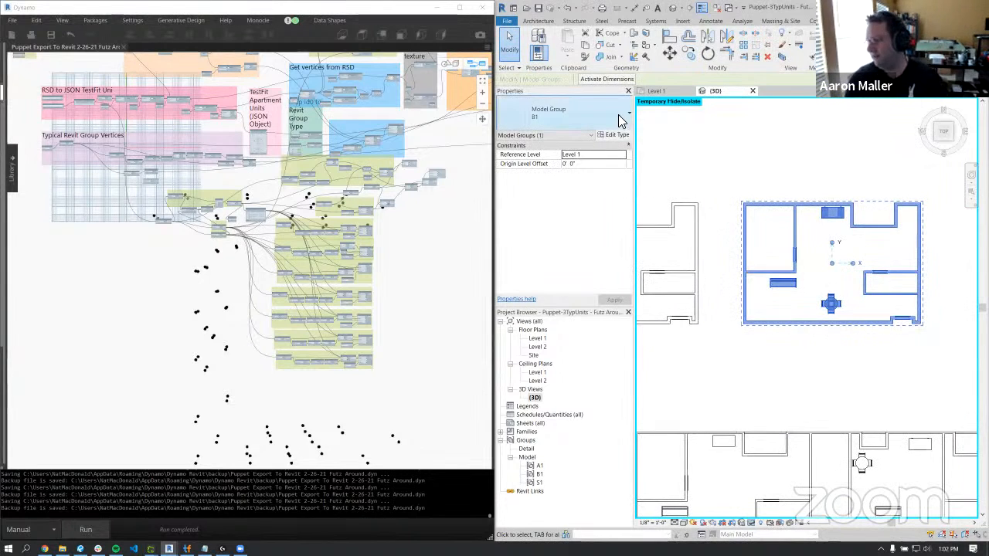
key("u")
key("g")
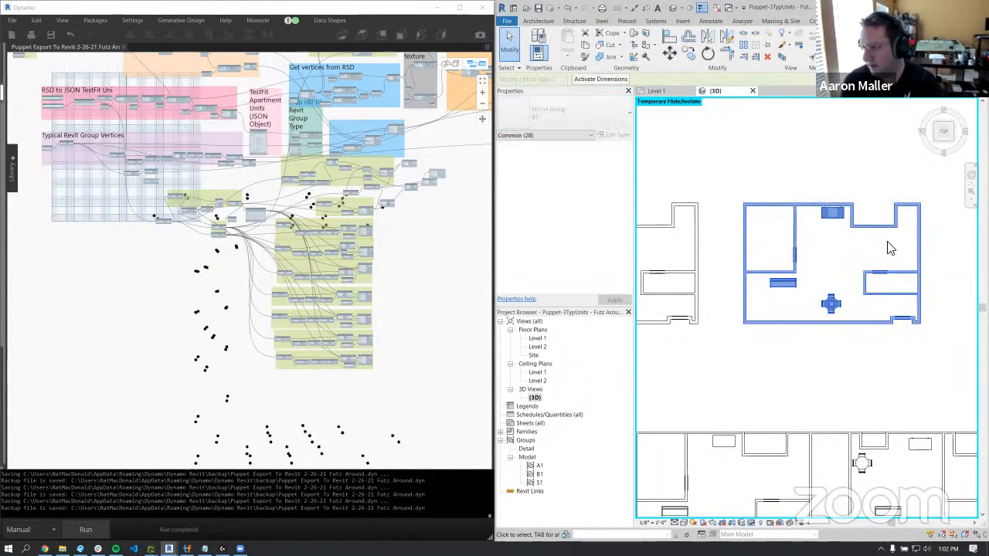
- Select the connected chain of Generic - 8" perimeter walls around the ungrouped unit, then clear the selection
left_click(889, 247)
key("Tab")
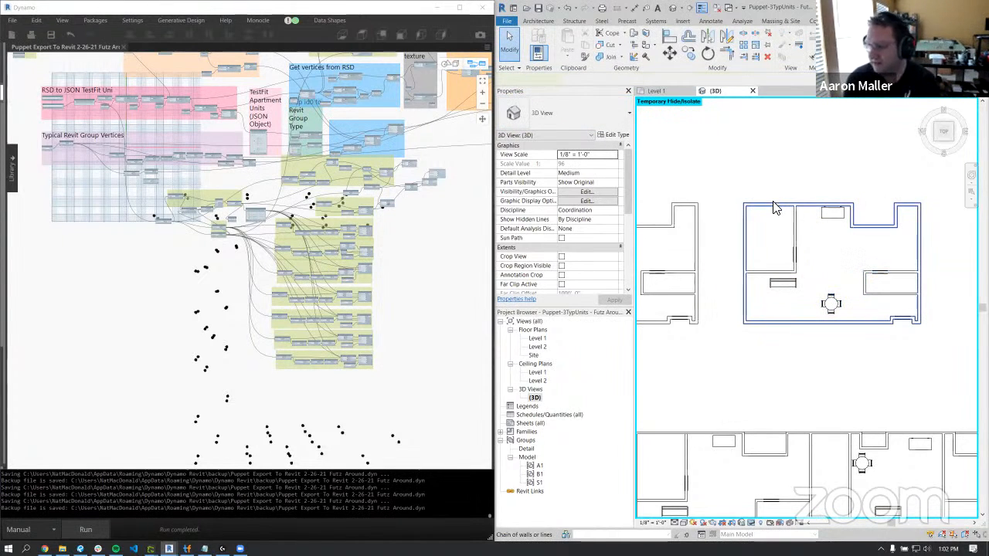
left_click(776, 209)
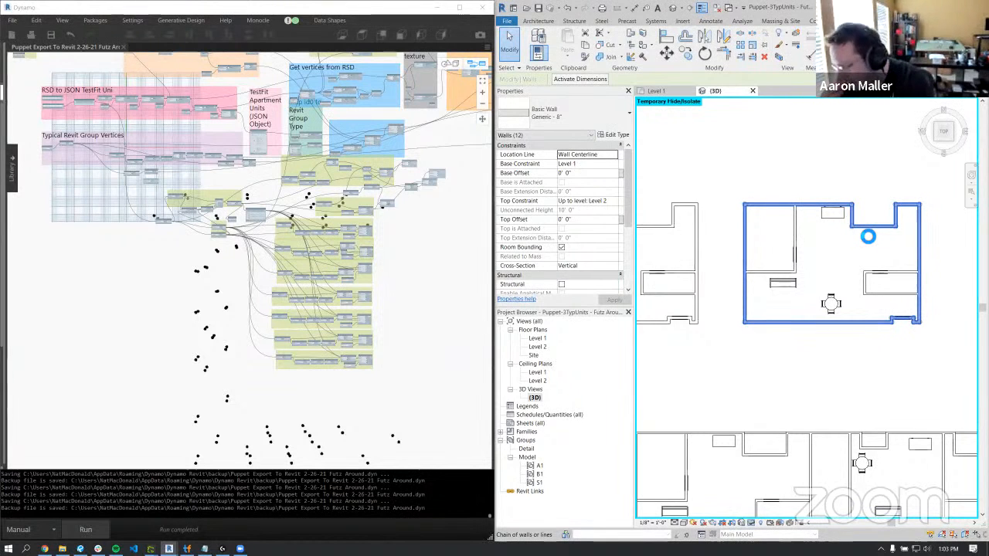
left_click(840, 216)
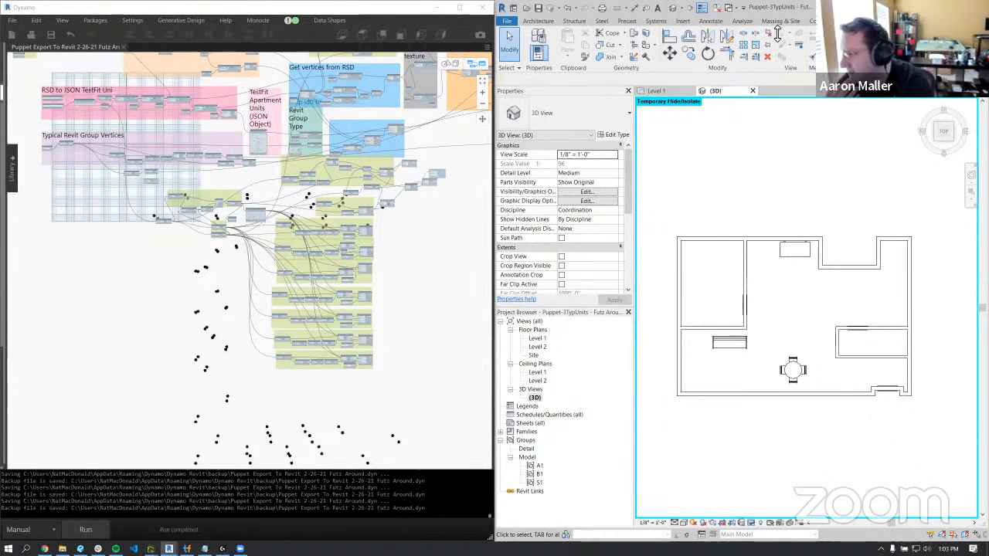
- Lower the top edge of the Revit window and check the ungrouped unit's perimeter wall chain once more
left_click_drag(777, 4, 777, 34)
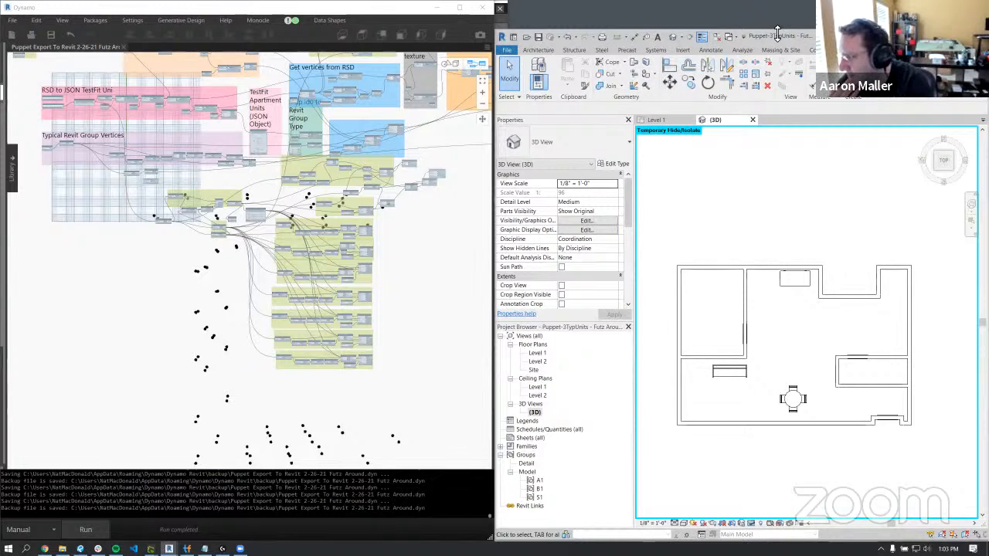
middle_click_drag(750, 231, 734, 213)
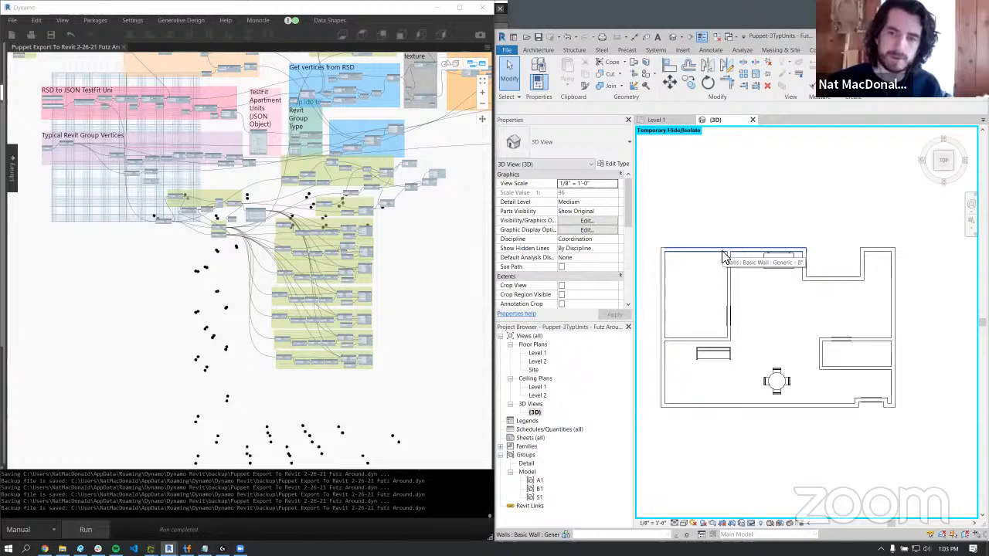
key("Tab")
left_click(723, 255)
scroll(761, 210, "down", 2)
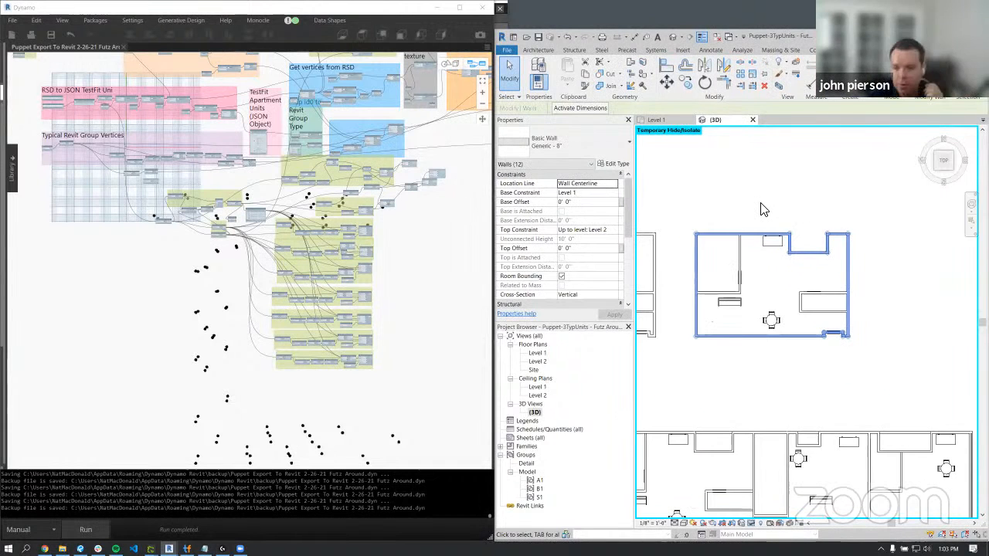
key("Escape")
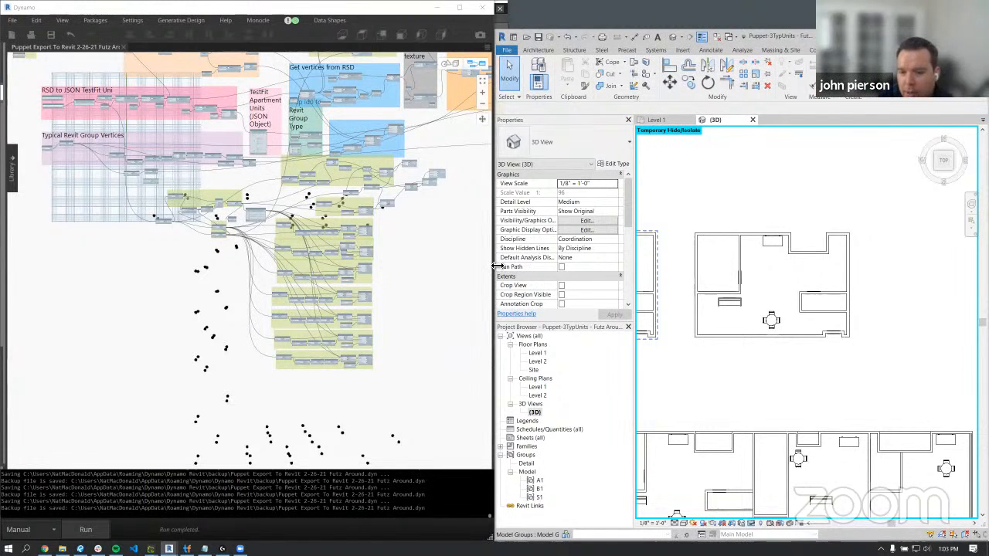
- Narrow the Dynamo window and examine the ungrouped unit's long door-side exterior wall and overall layout in plan
left_click_drag(496, 264, 453, 261)
scroll(698, 345, "up", 2)
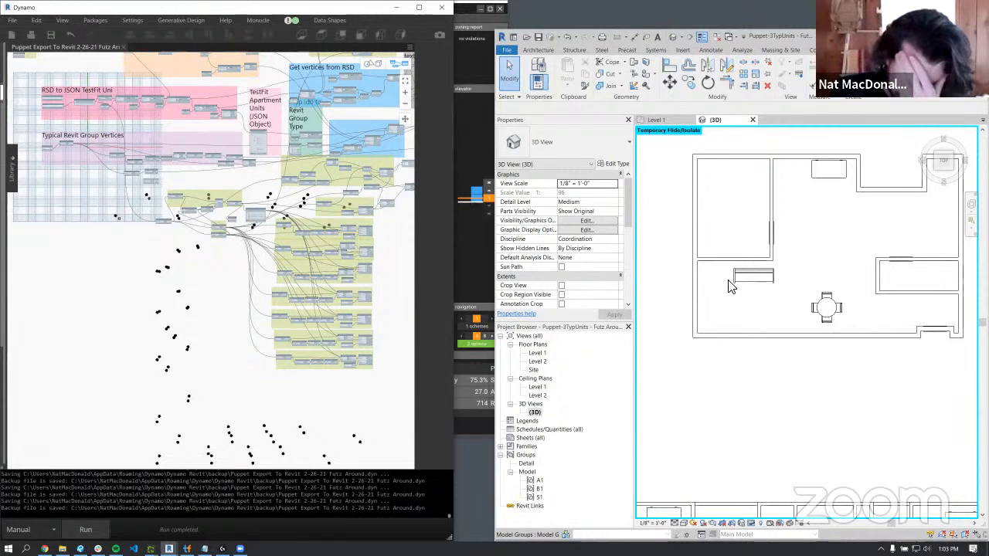
left_click(731, 334)
left_click(718, 357)
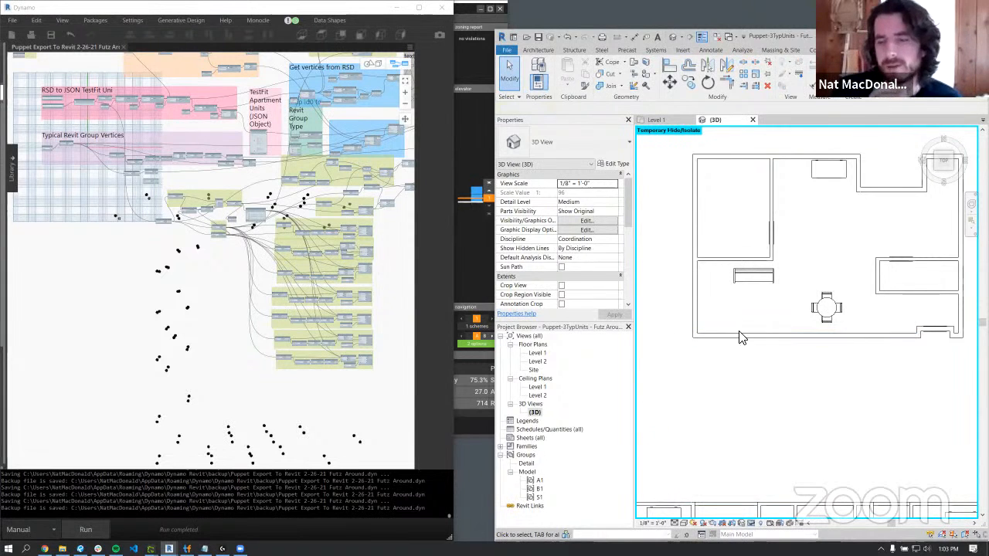
scroll(739, 332, "down", 2)
scroll(730, 339, "up", 3)
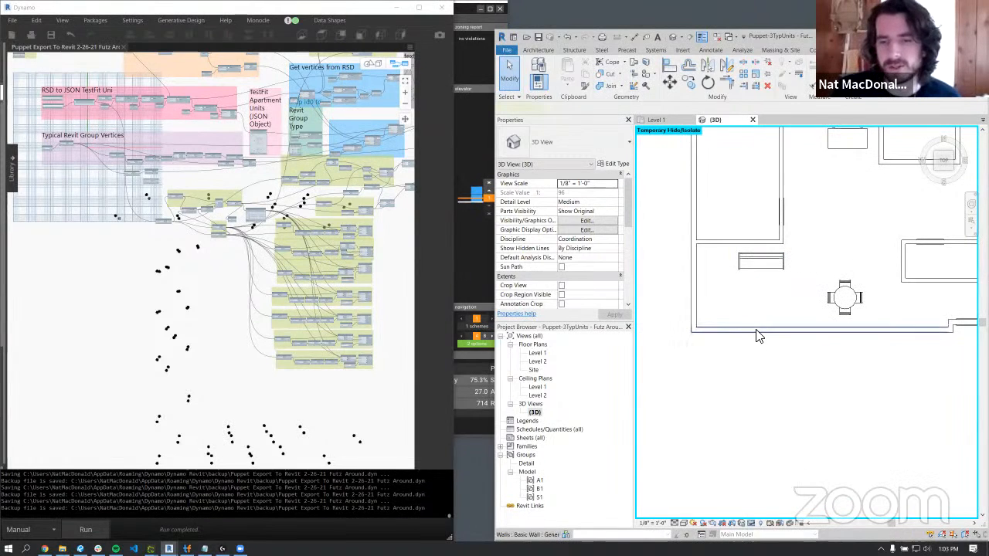
left_click(572, 193)
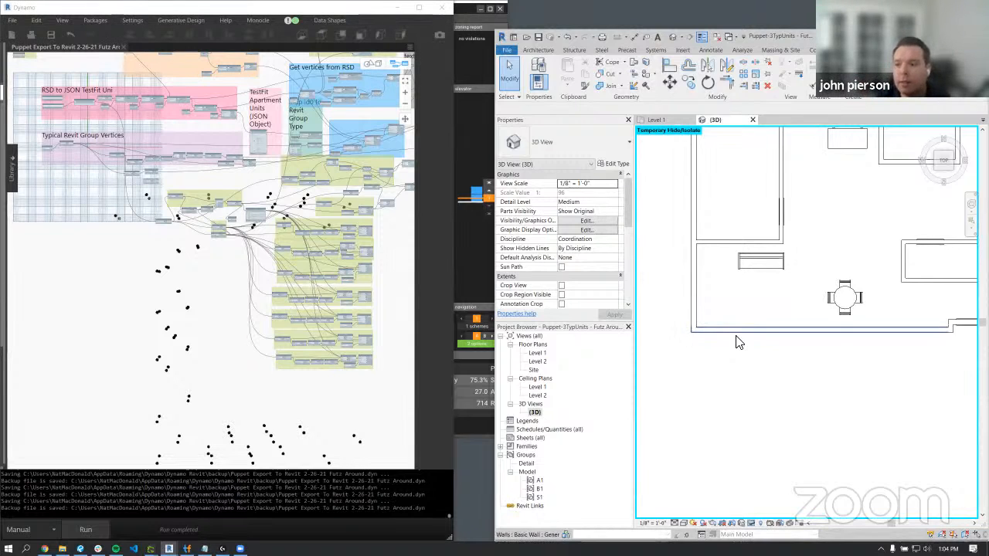
scroll(761, 340, "down", 3)
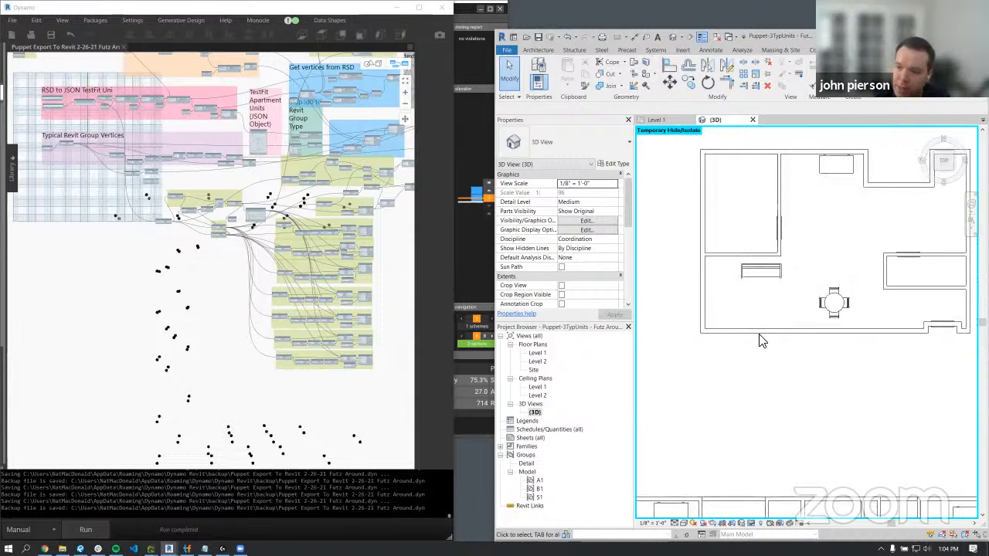
middle_click_drag(762, 340, 763, 361)
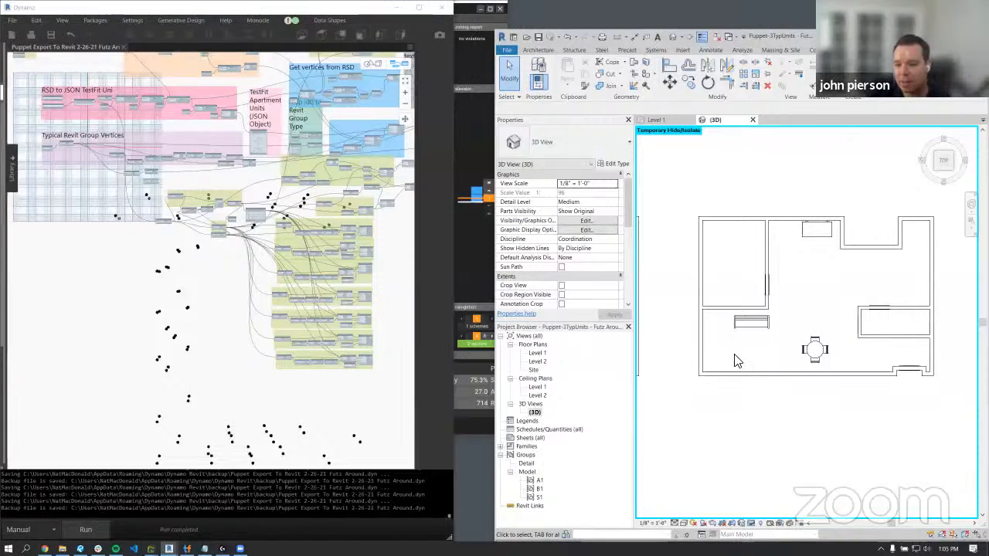
middle_click_drag(716, 385, 734, 382)
middle_click_drag(831, 350, 803, 373)
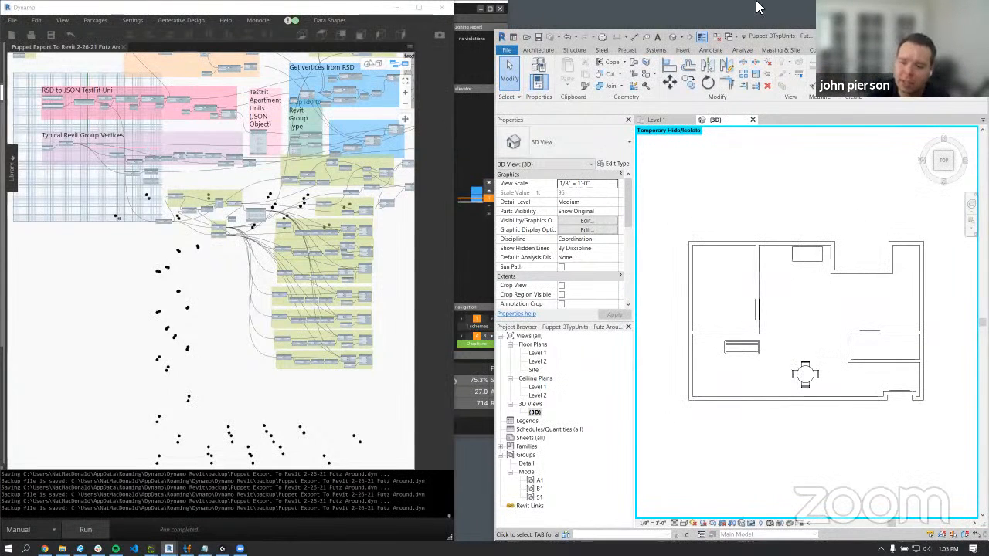
- Create a rectangular Generic - 12" floor on Level 1 around the ungrouped unit, about 80'-6" by 65'-2"
left_click(533, 50)
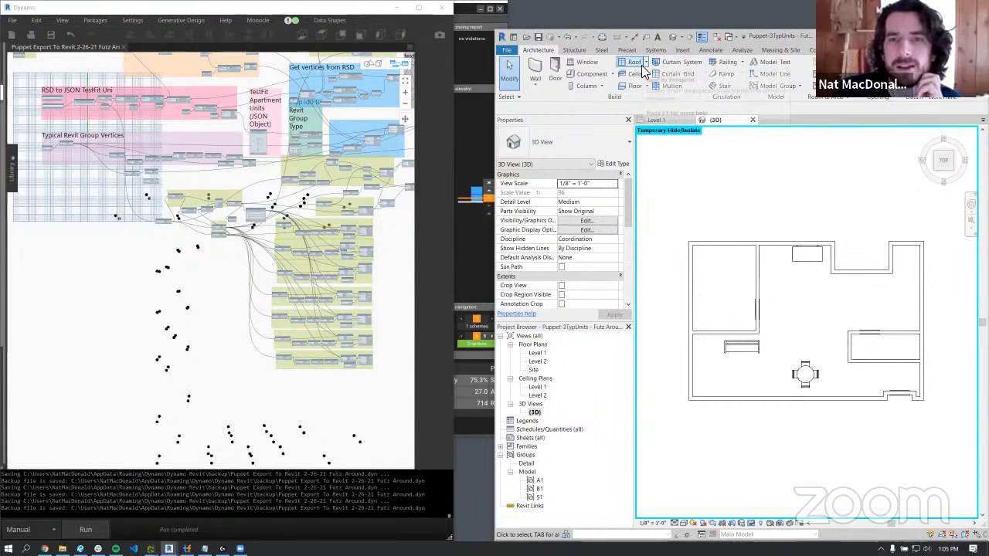
left_click(632, 85)
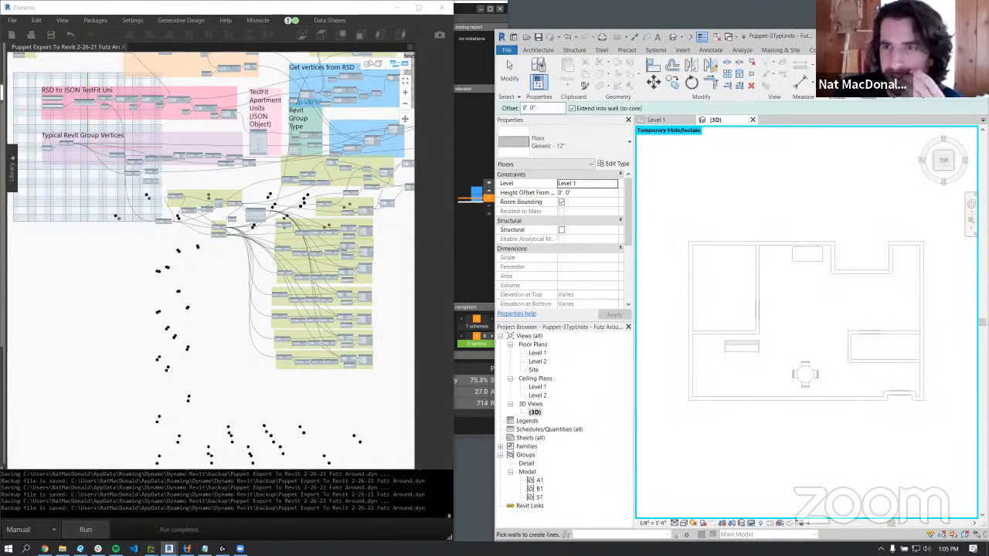
left_click(893, 85)
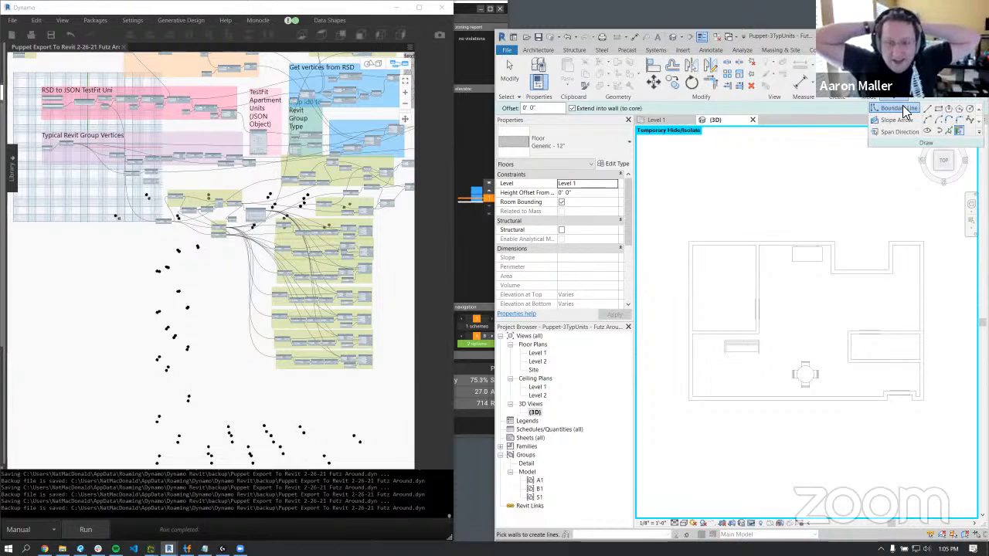
left_click(938, 109)
scroll(735, 191, "down", 3)
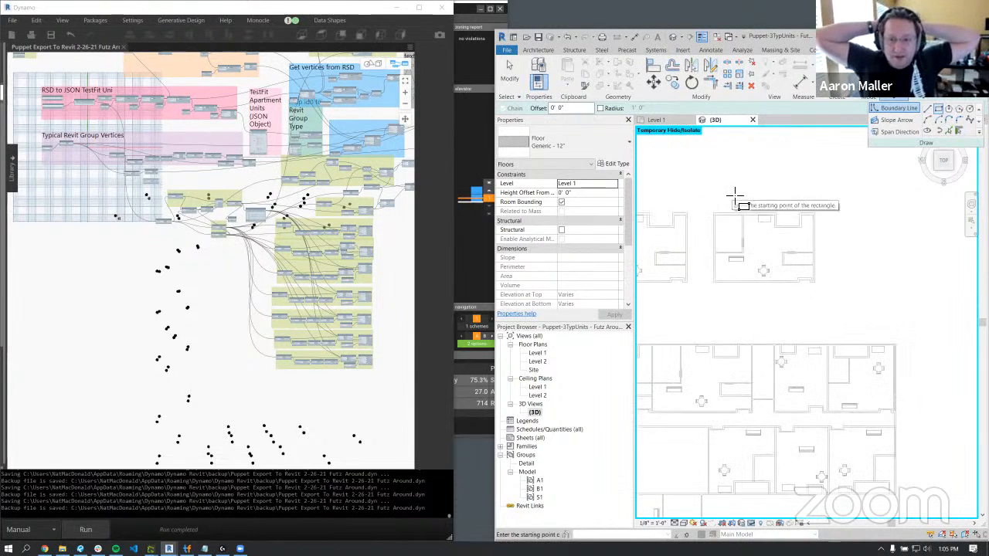
left_click(676, 152)
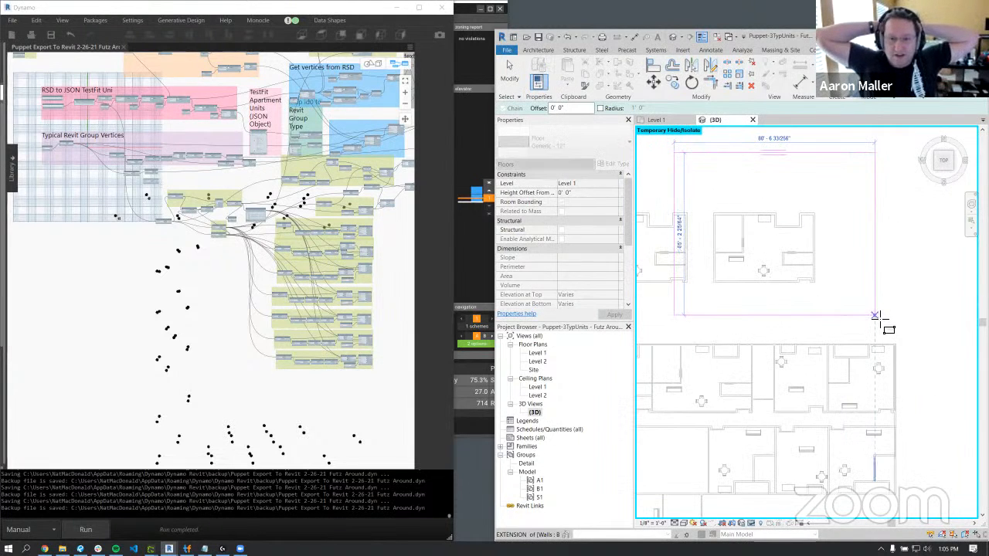
left_click(875, 314)
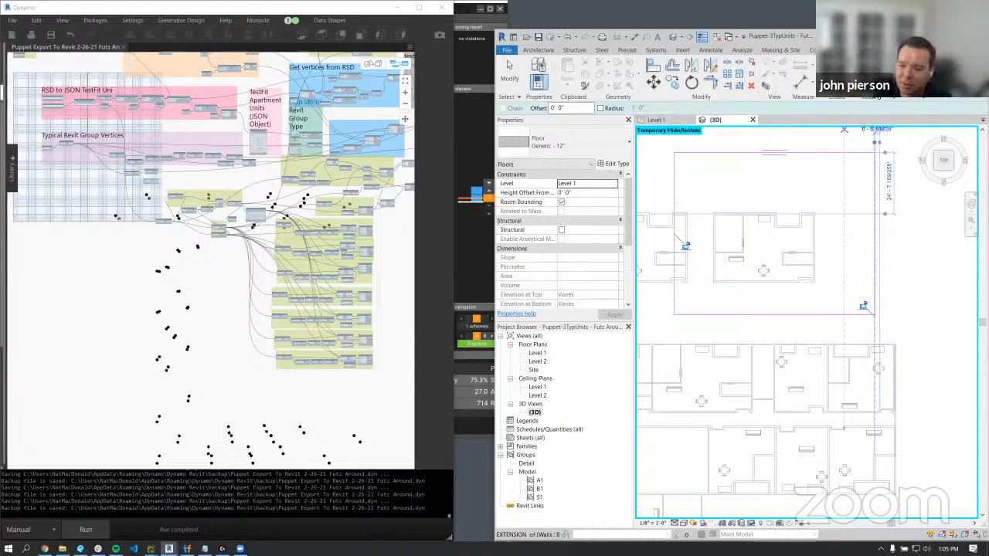
left_click(856, 75)
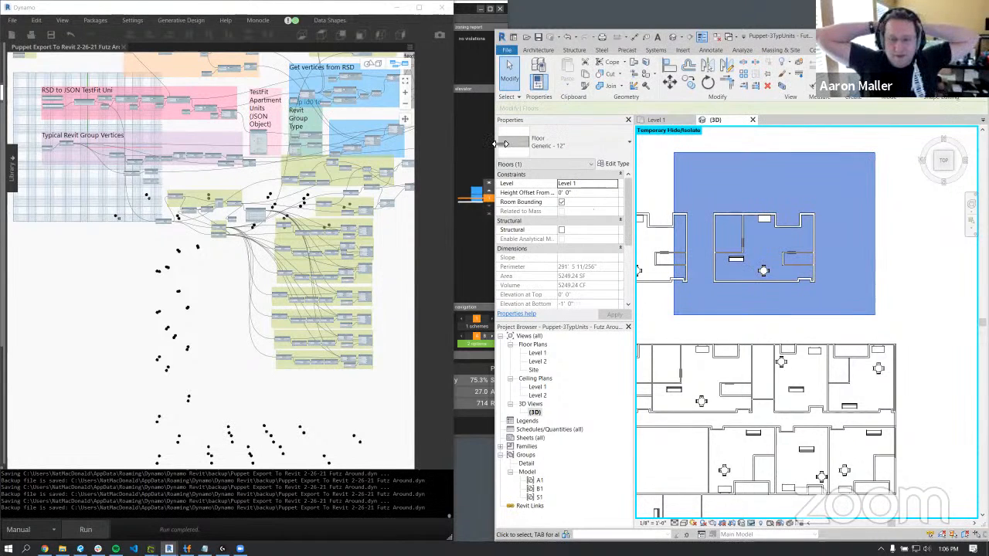
- Widen the Revit window, minimize the Dynamo window and clear the floor selection
left_click_drag(500, 144, 237, 145)
left_click_drag(348, 7, 362, 133)
left_click(409, 136)
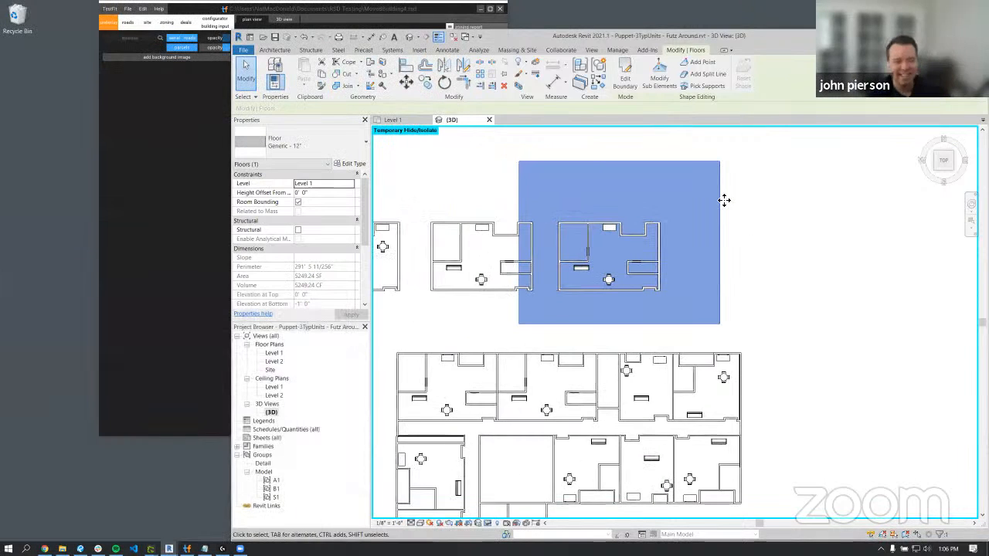
left_click(763, 212)
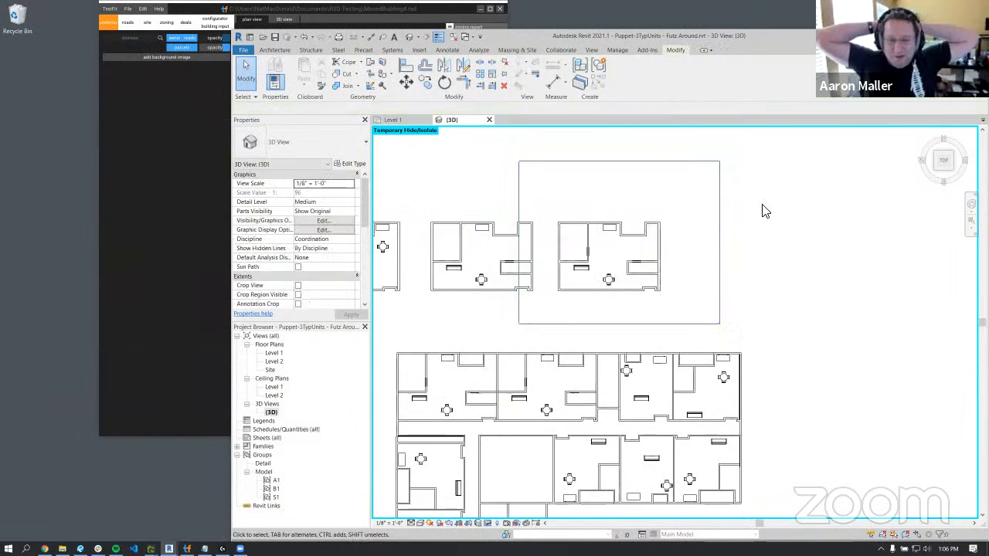
- Duplicate the new floor's type under the name whatevatheheck and apply it to the floor
left_click(670, 172)
scroll(653, 155, "up", 2)
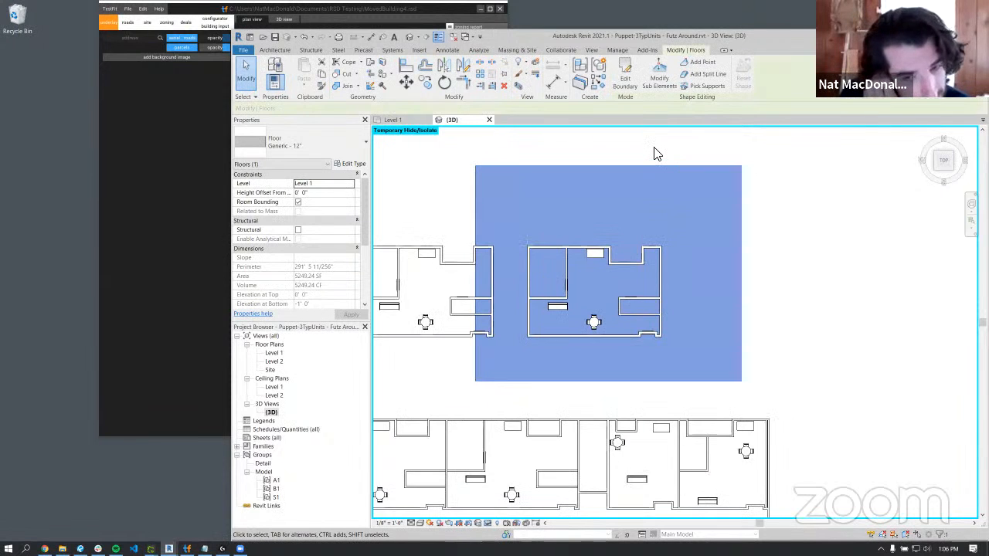
left_click(352, 164)
left_click(735, 147)
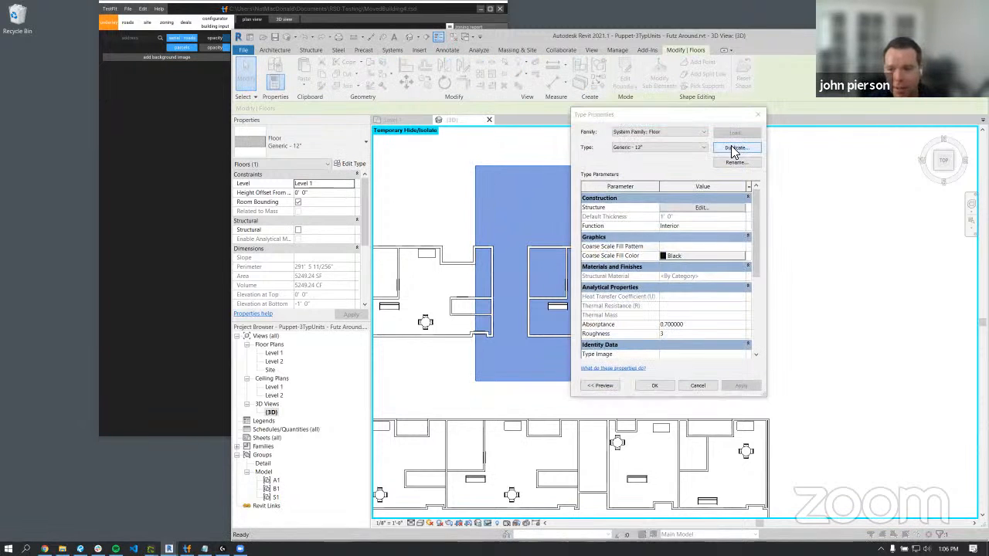
type("whatevert")
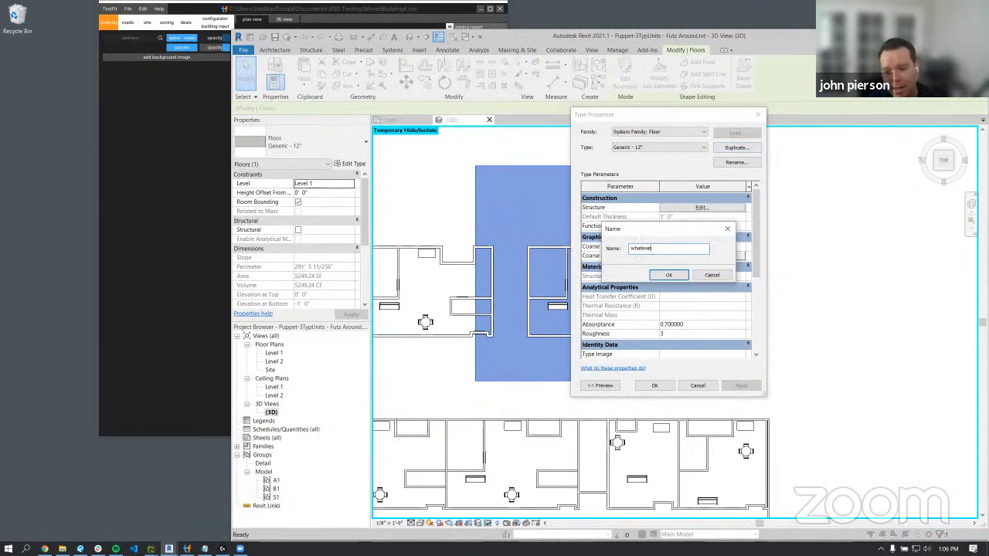
type("heheck")
key("Return")
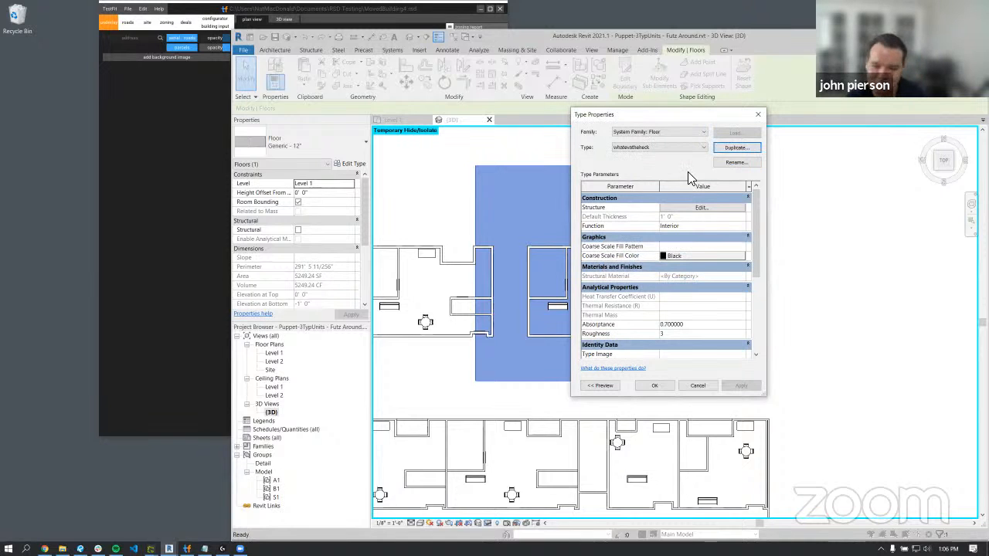
left_click(654, 385)
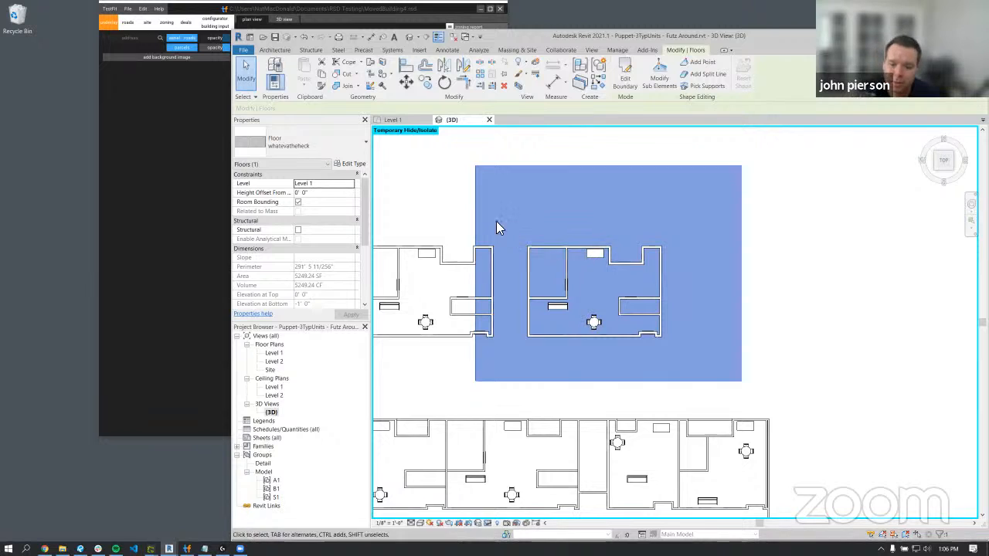
- Group the floor and all the unit's walls, doors and furniture as a model group named paralalalxgroup, then clear the selection
left_click_drag(518, 151, 706, 364)
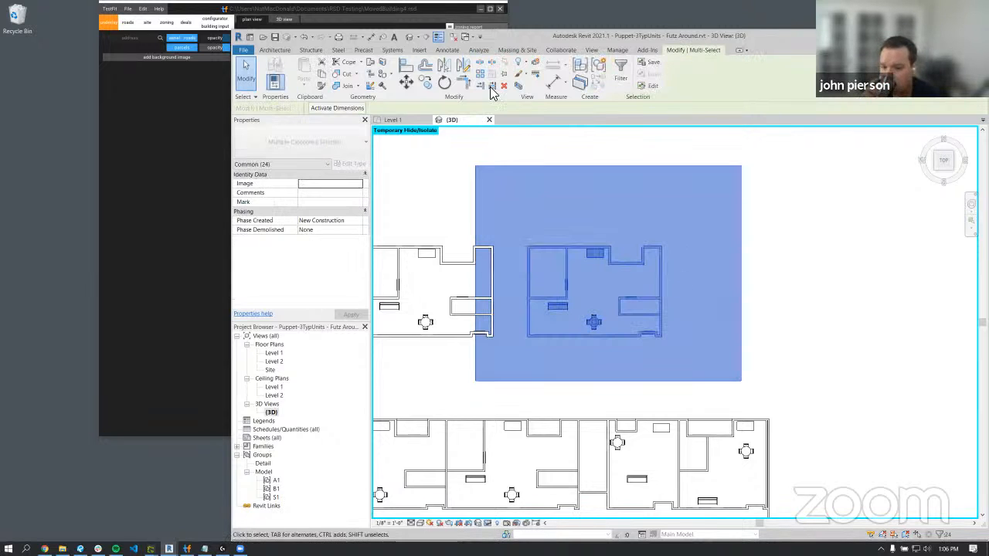
left_click(601, 65)
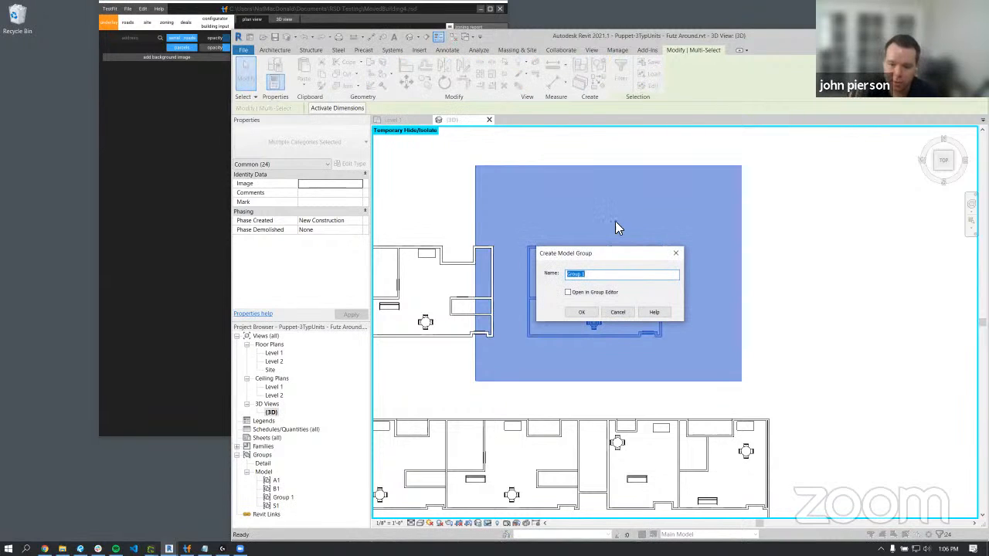
type("ks")
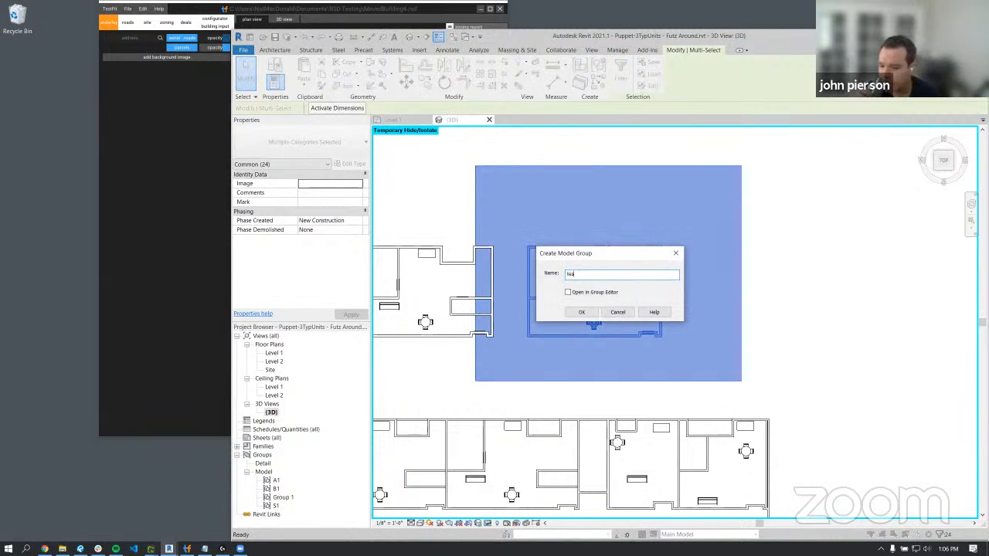
key("BackSpace")
key("BackSpace")
key("BackSpace")
type("p")
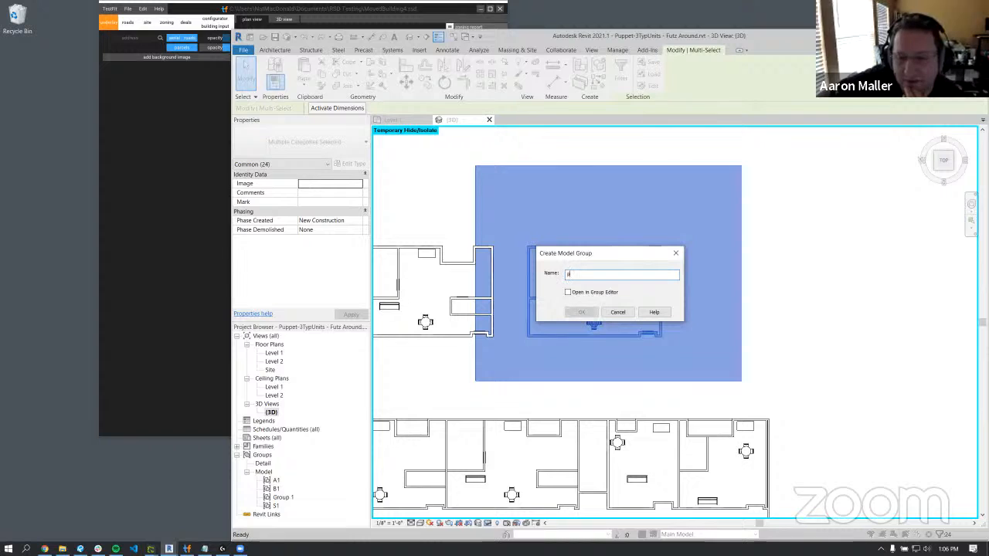
type("ara")
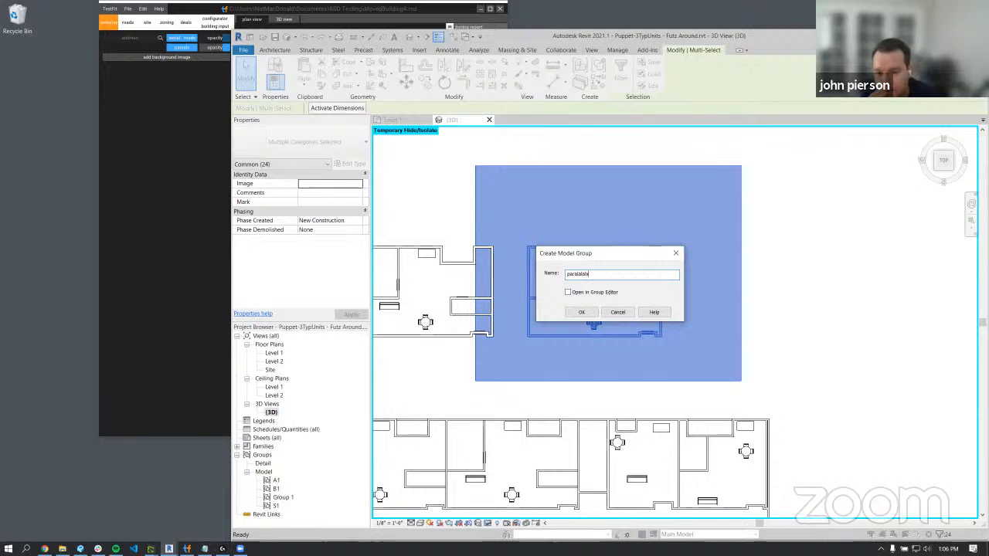
type("lalaxgroup")
key("Return")
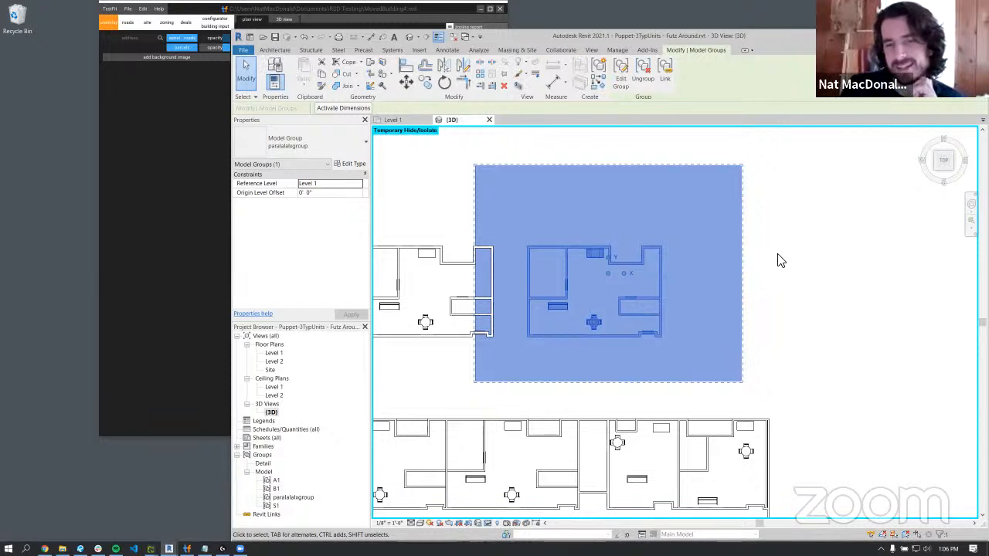
left_click(441, 177)
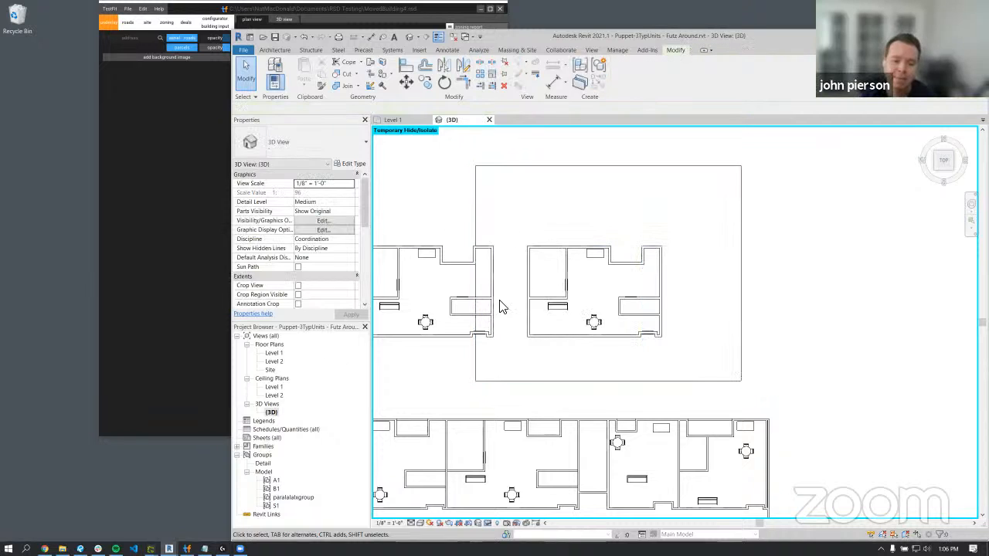
left_click(507, 165)
key("Escape")
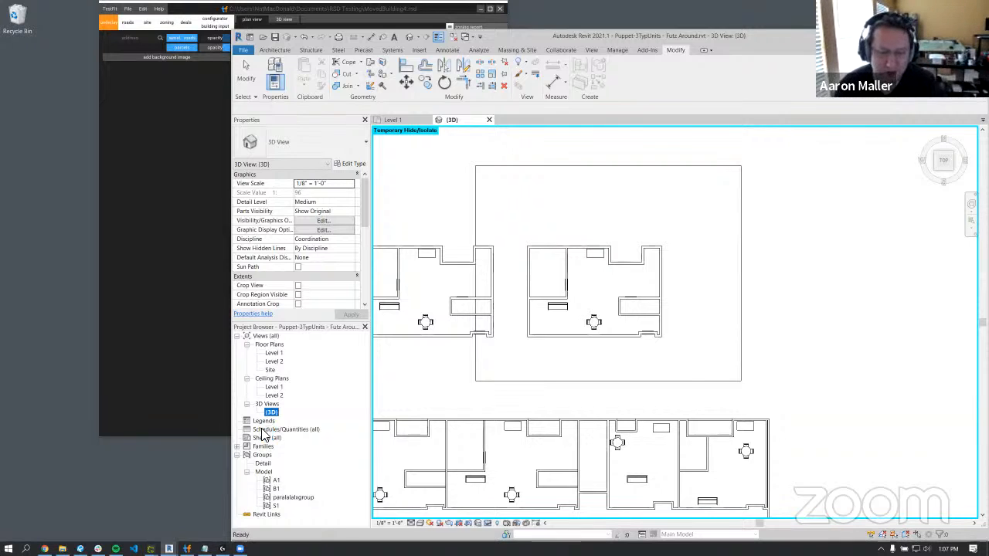
- Find the whatevatheheck floor type among the project's floor families and delete it together with its instances
left_click(264, 370)
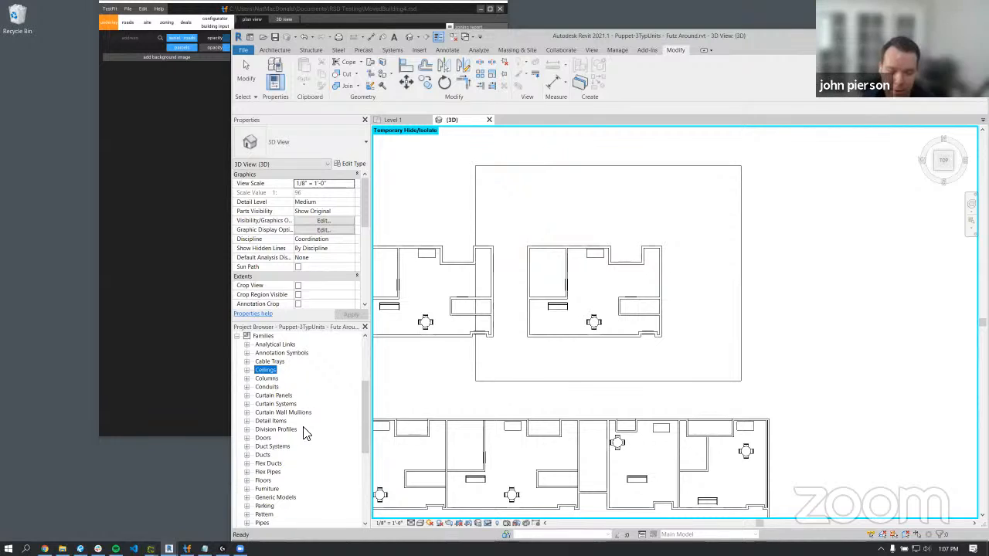
left_click(269, 464)
left_click(246, 481)
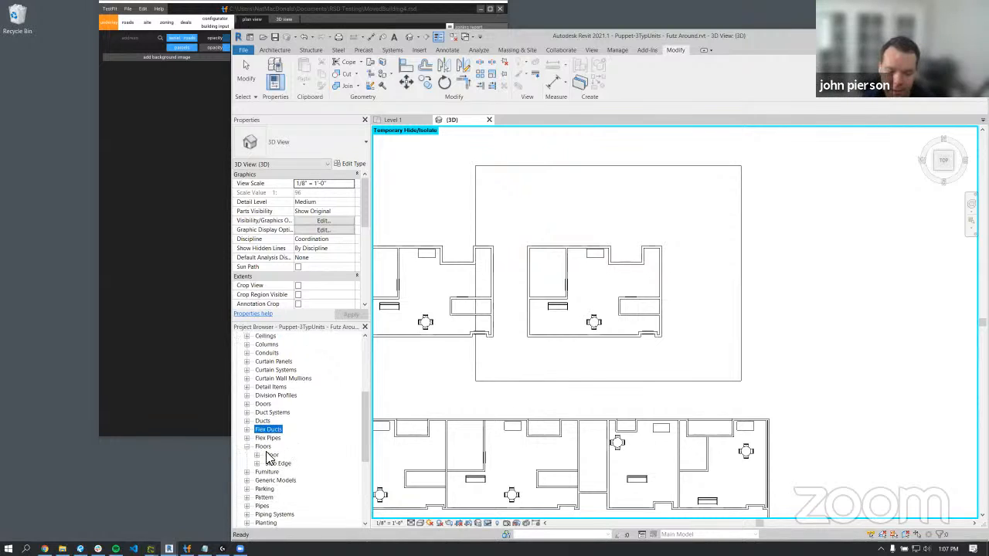
left_click(256, 489)
scroll(329, 439, "down", 2)
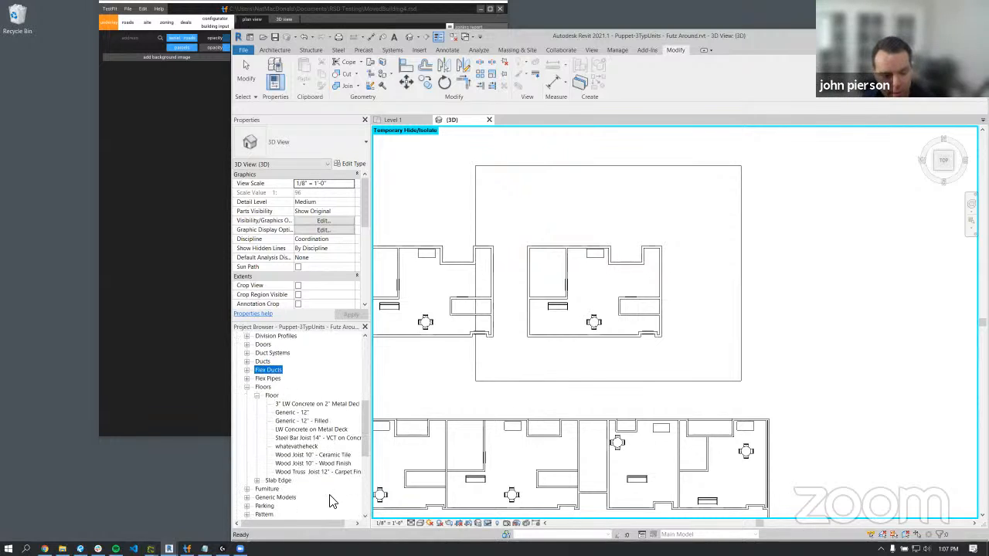
left_click(305, 446)
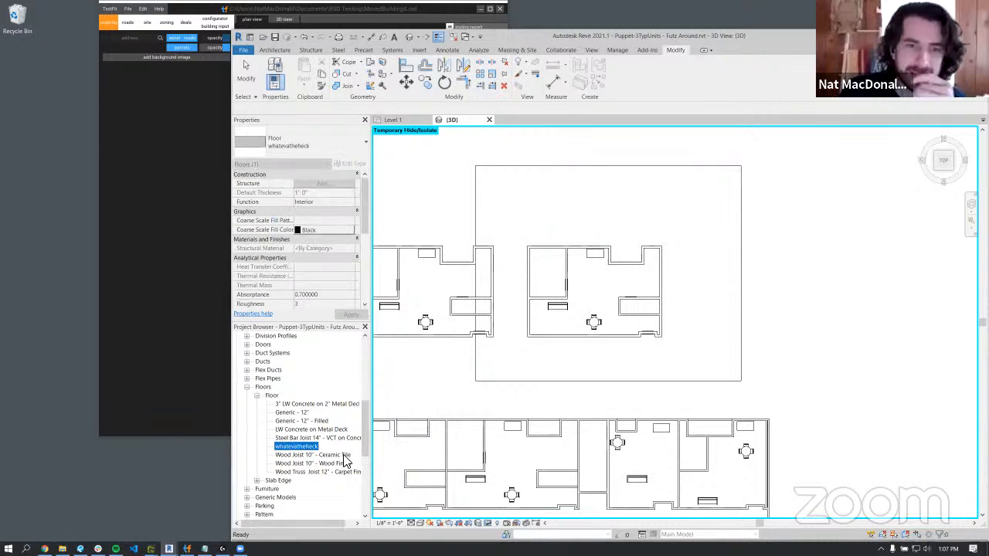
double_click(309, 446)
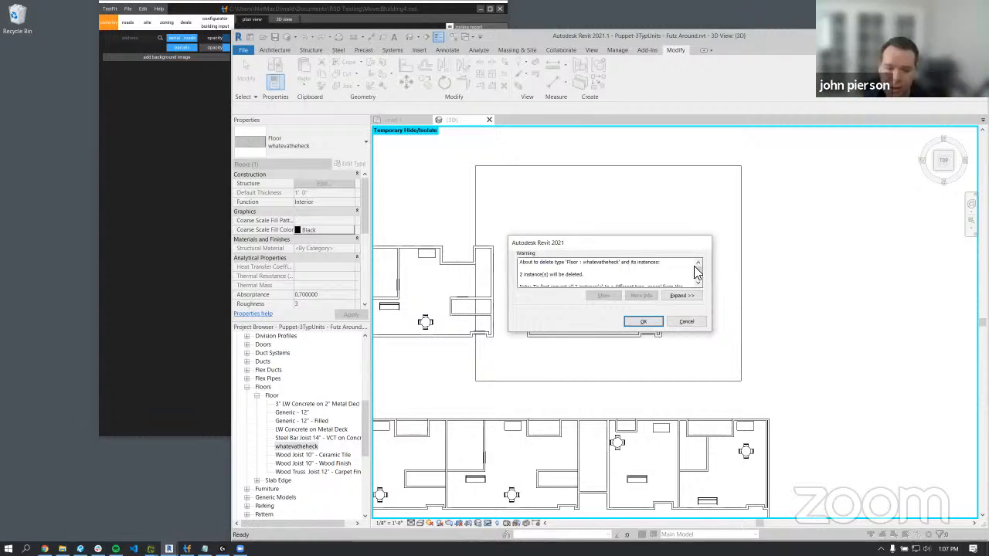
scroll(698, 272, "down", 2)
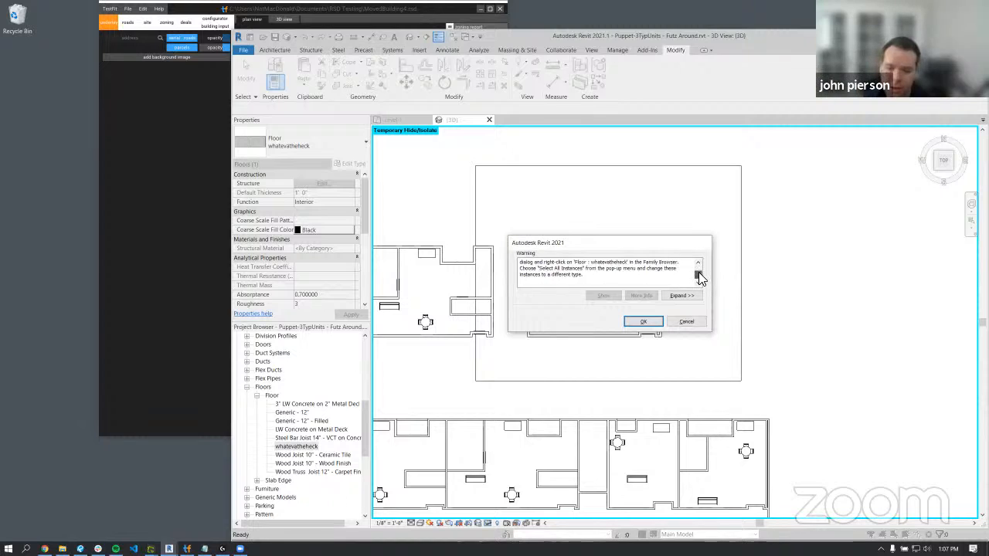
left_click(644, 321)
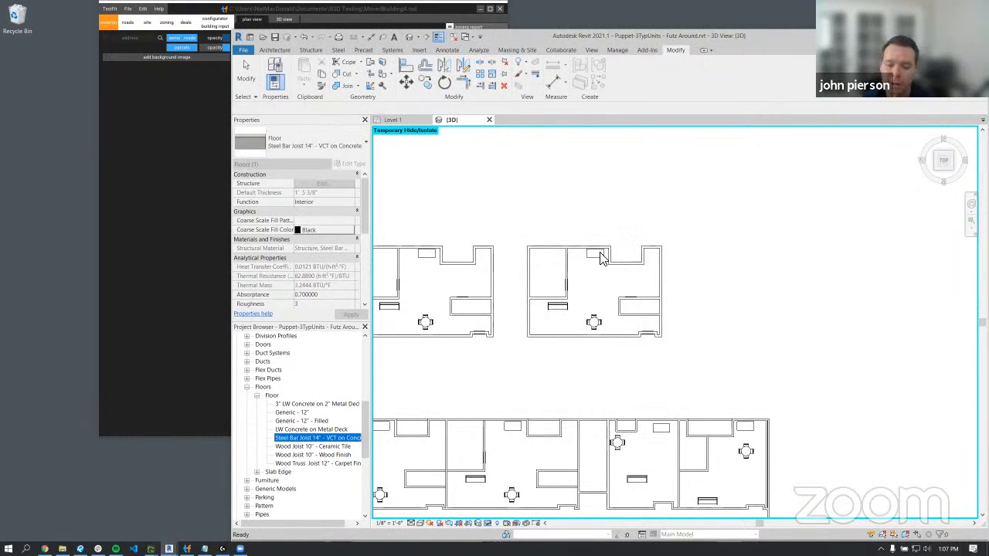
- Select the paralalalxgroup group to check its remaining contents, then undo the floor type deletion
left_click(710, 265)
left_click(650, 255)
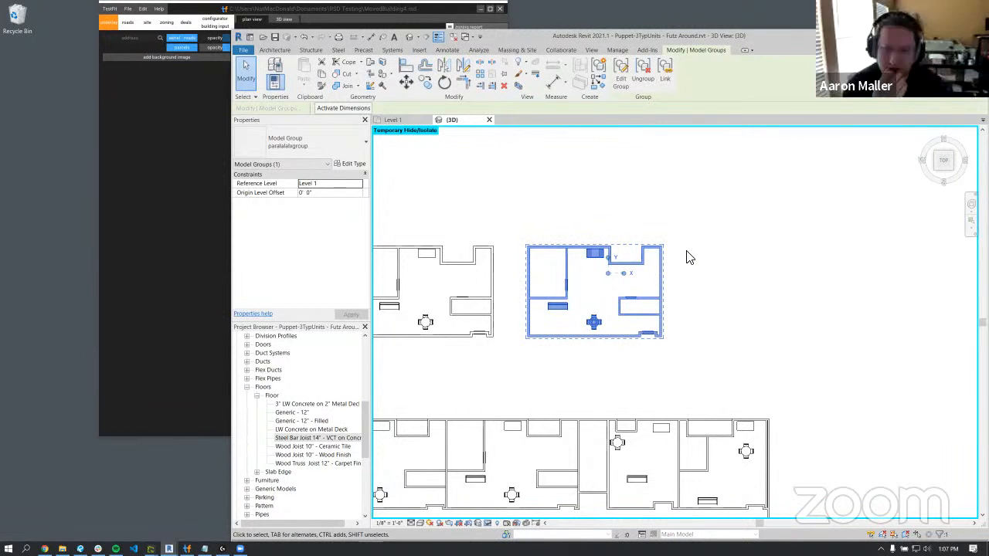
left_click(685, 256)
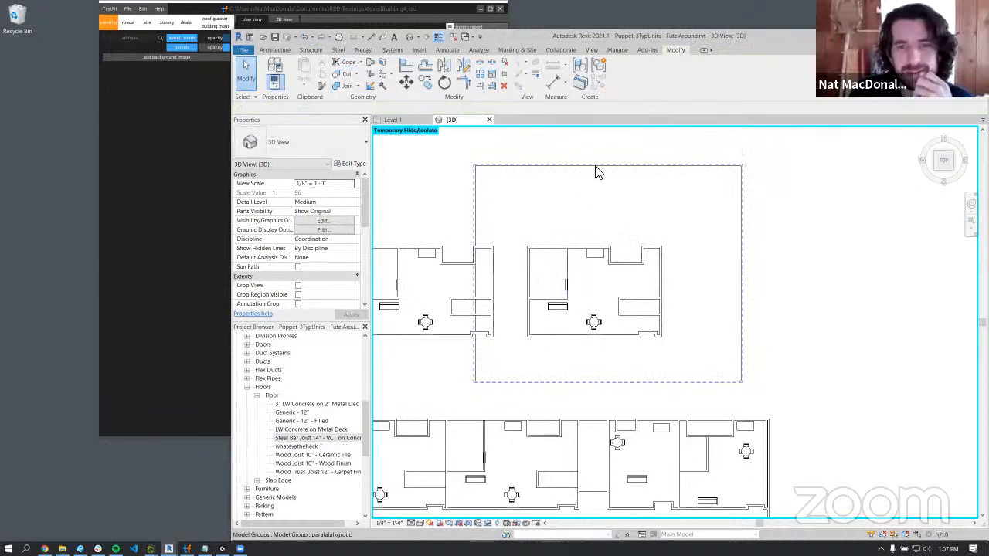
- Copy the paralalalxgroup model group, floor included, about 88'-0" horizontally beside the original and clear the selection
left_click(595, 171)
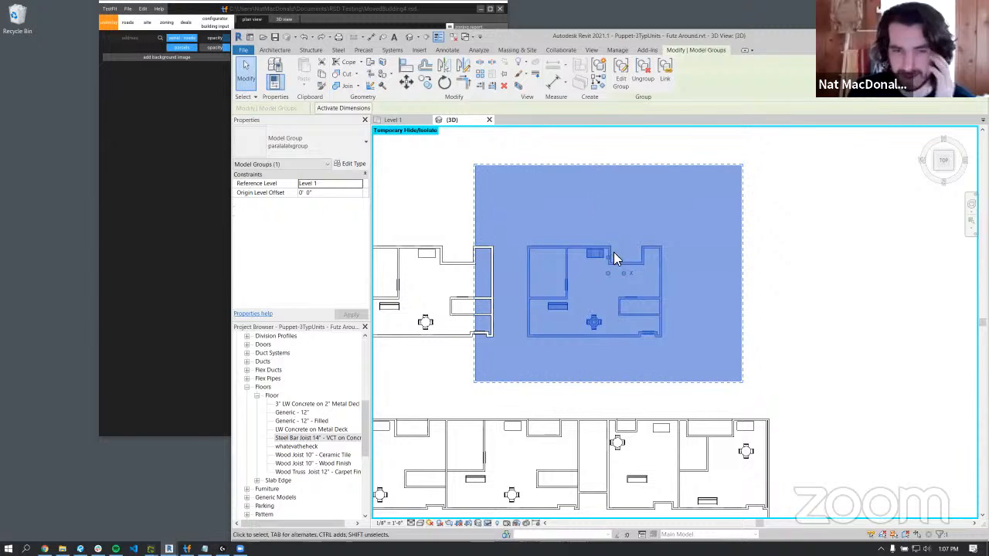
left_click(693, 348)
left_click(741, 304)
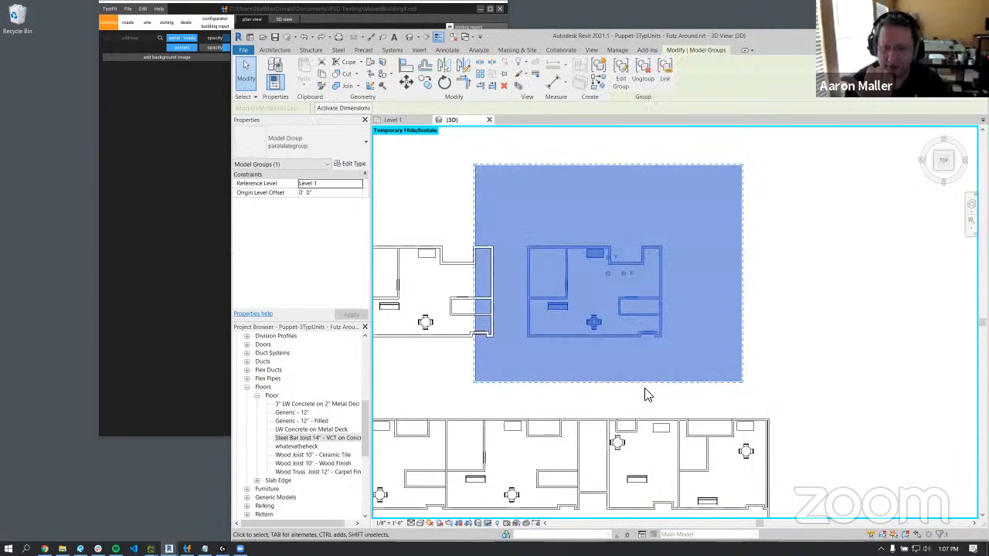
key("c")
key("o")
left_click(520, 397)
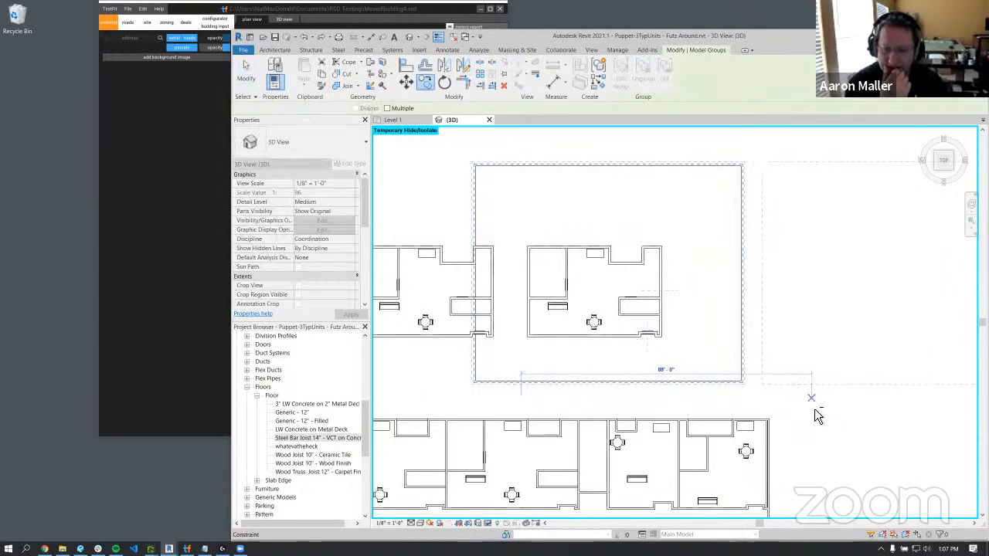
left_click(815, 408)
scroll(761, 400, "down", 2)
left_click(755, 399)
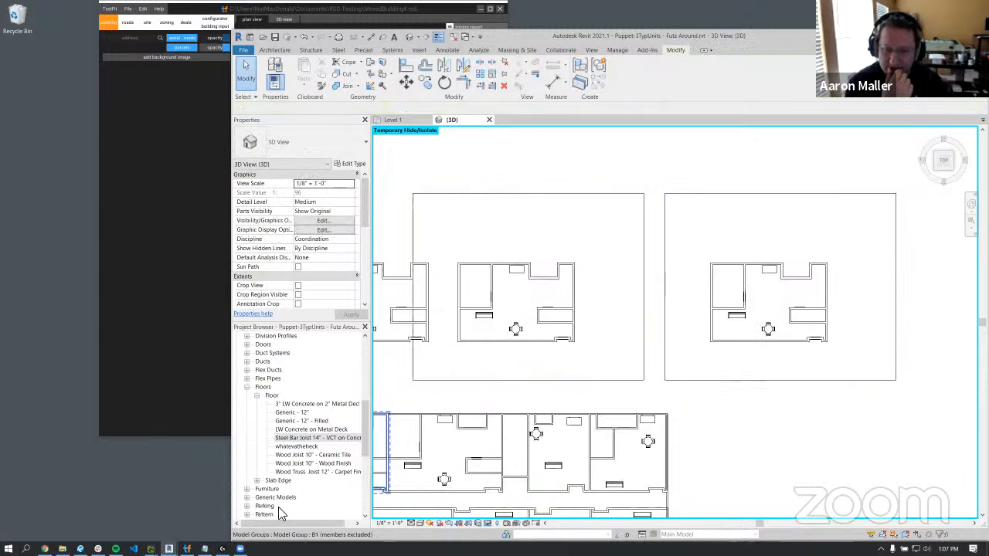
- Delete the whatevatheheck floor type together with all its instances from the project's floor types
scroll(293, 448, "down", 2)
left_click(298, 405)
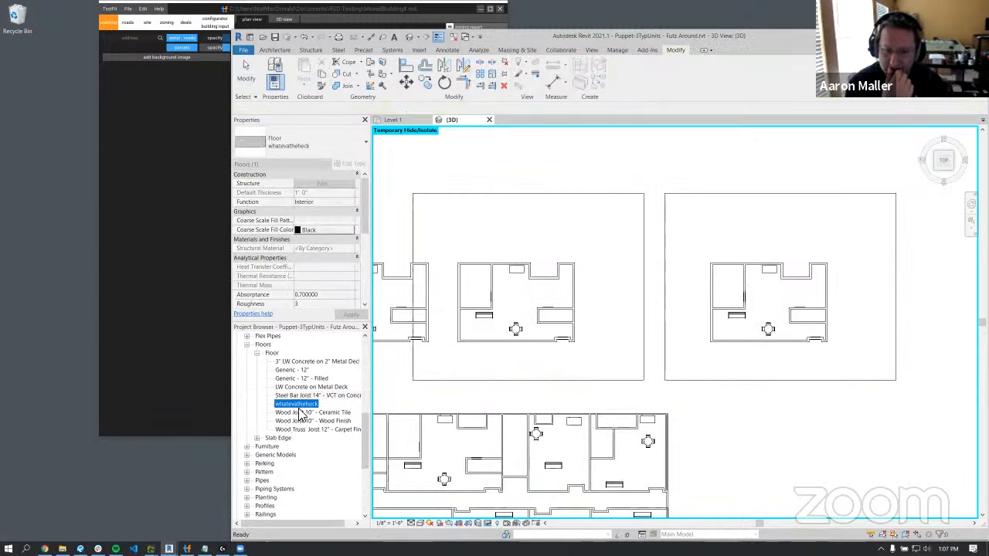
left_click_drag(323, 406, 527, 262)
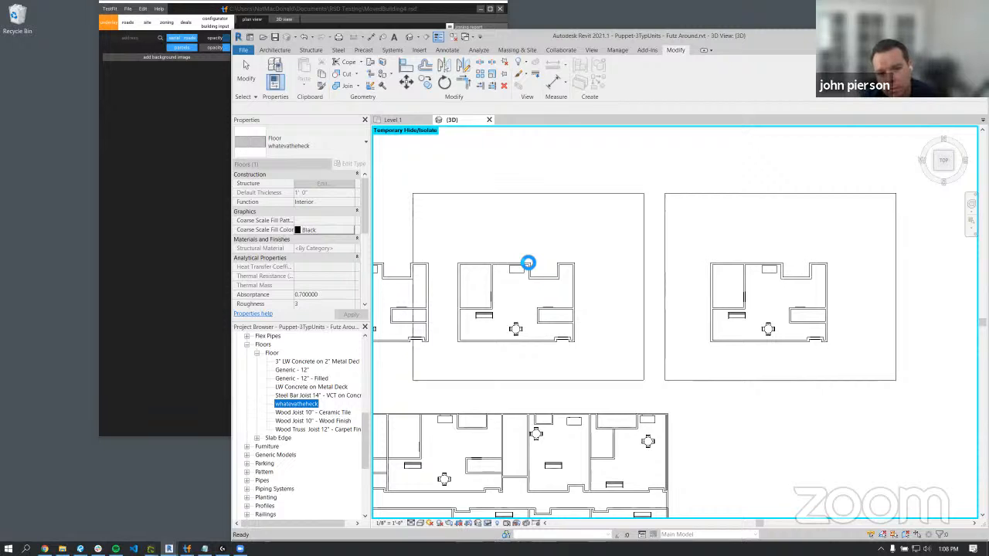
left_click_drag(528, 262, 522, 260)
key("Delete")
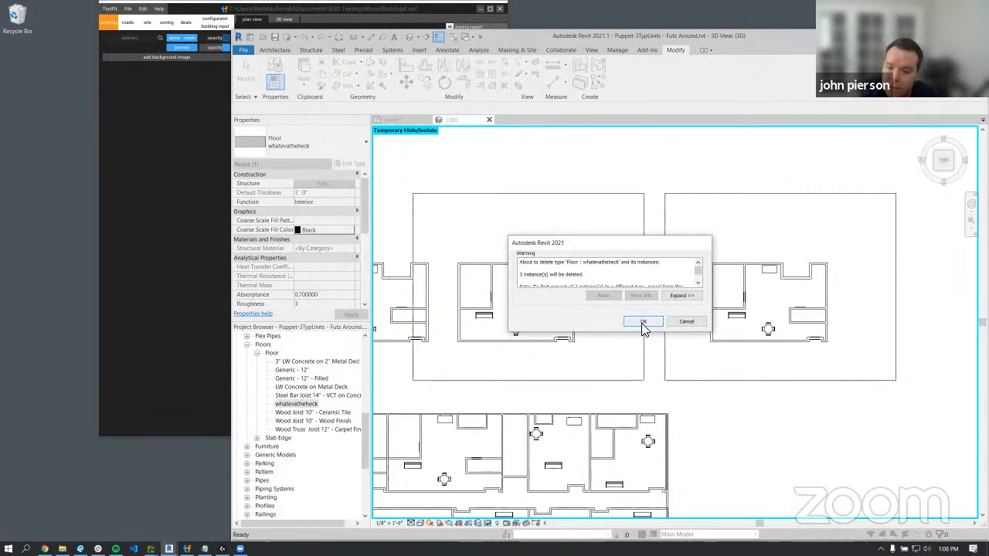
left_click(697, 283)
left_click(697, 283)
left_click(697, 283)
left_click(651, 322)
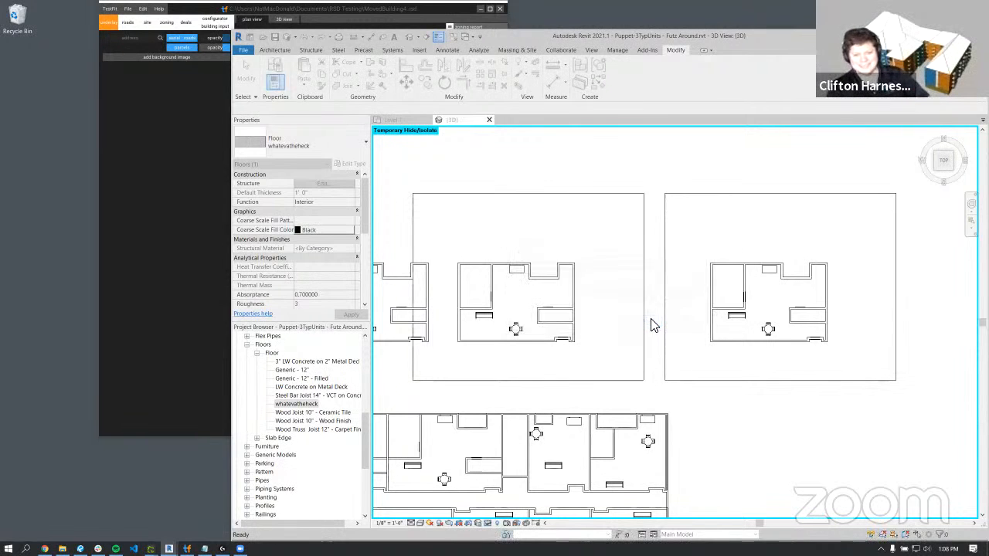
- Select the paralalalxgroup group and its distant copy to check their remaining contents, then clear the selection
left_click(558, 275)
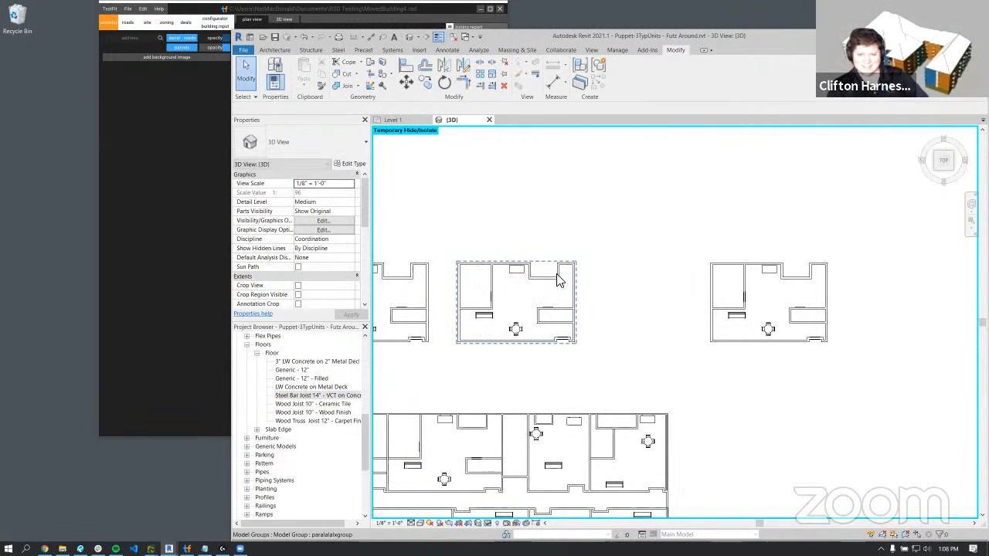
left_click(711, 285)
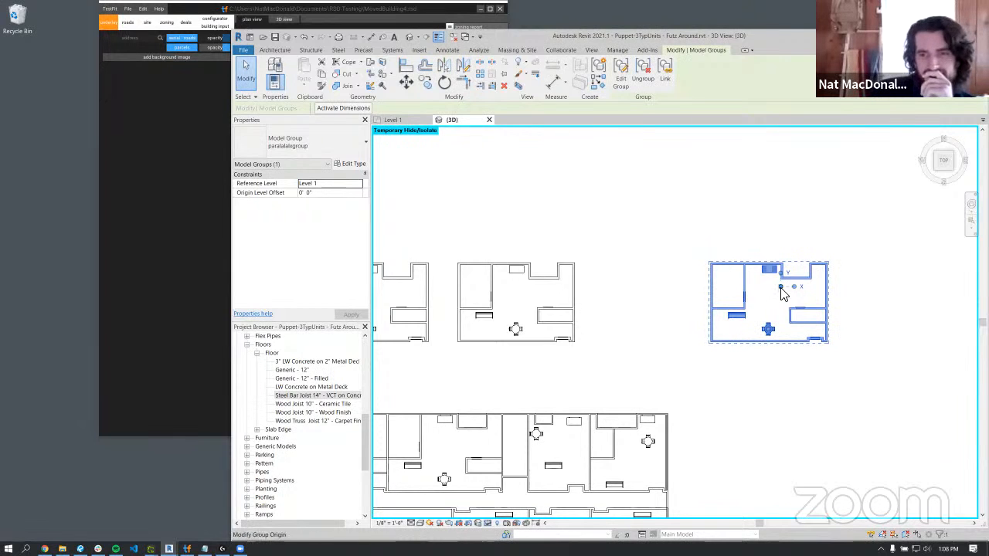
scroll(880, 312, "up", 2)
left_click(884, 313)
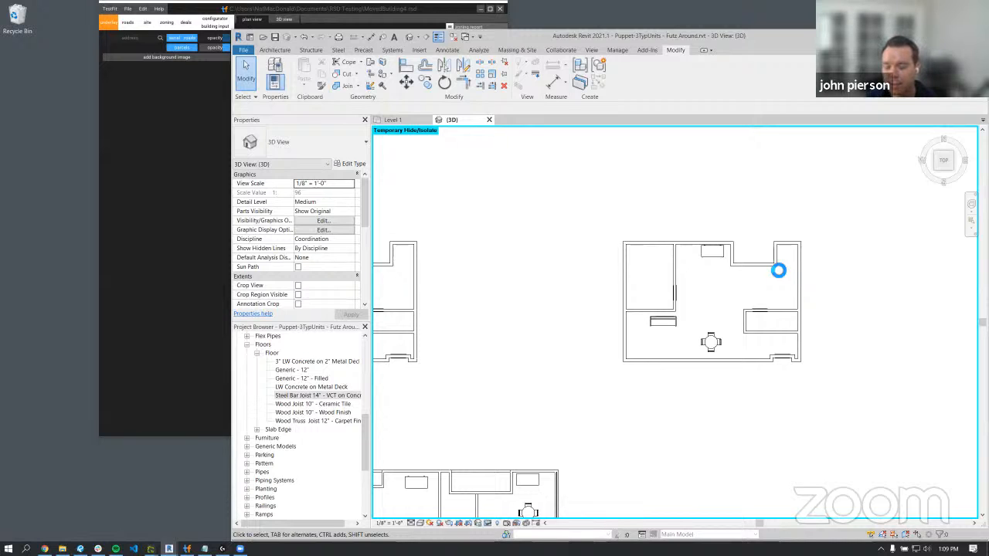
- Relocate the origin of the distant paralalalxgroup copy to its lower-left wall corner and clear the selection
left_click(777, 267)
left_click_drag(731, 278, 703, 285)
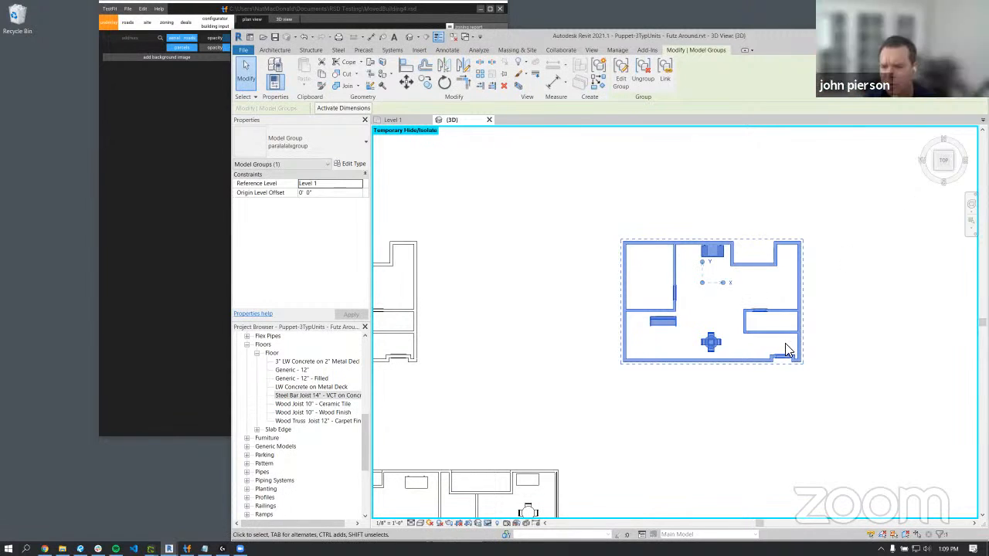
left_click_drag(701, 283, 636, 354)
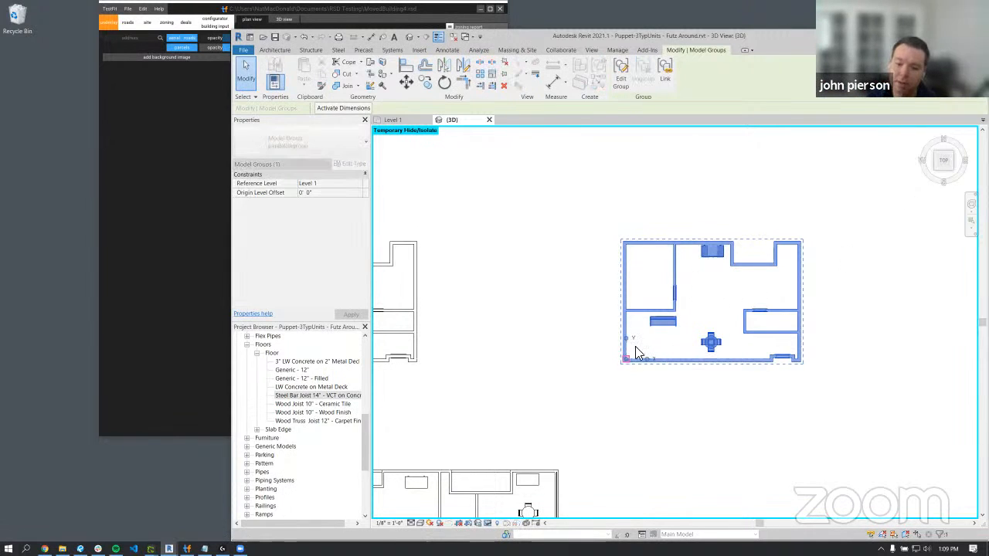
left_click(710, 313)
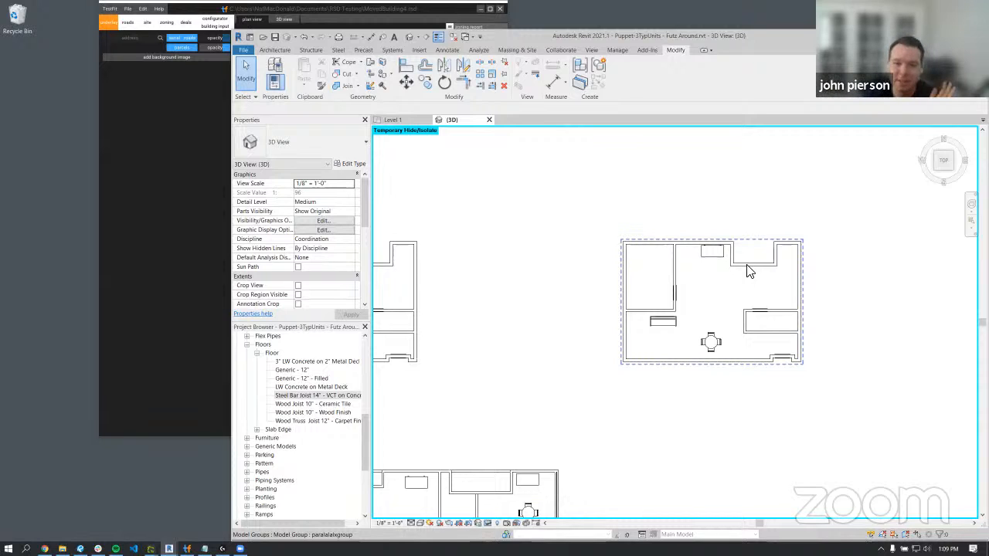
left_click(626, 225)
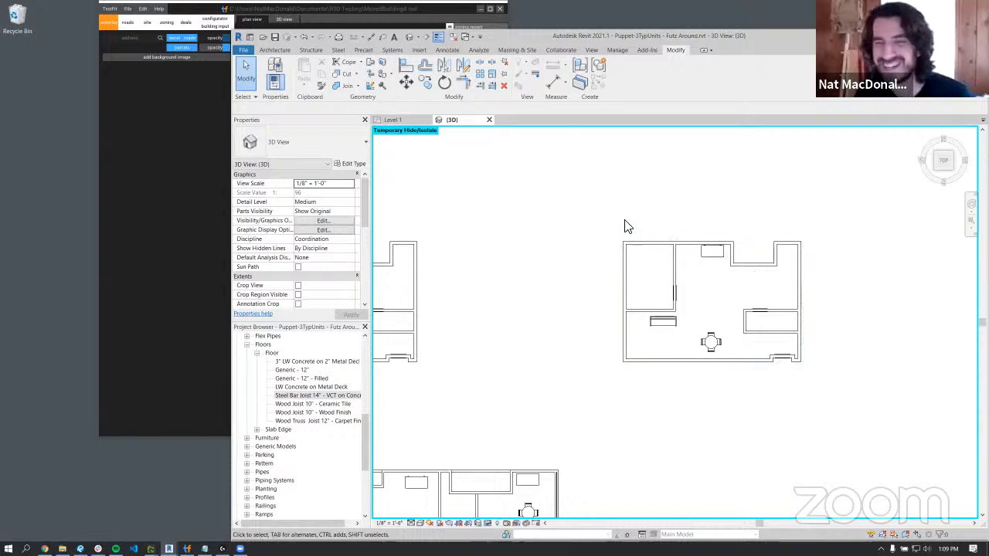
- Examine the row of unit groups against the building's unit layout, from above and from an angled 3D view
scroll(602, 240, "down", 3)
middle_click_drag(589, 240, 746, 242)
scroll(738, 237, "up", 1)
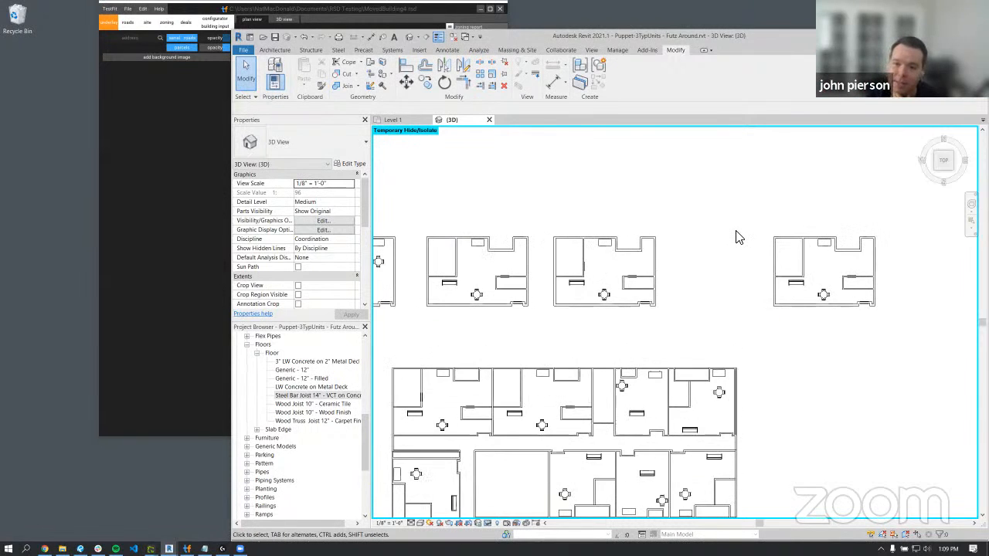
scroll(737, 237, "up", 1)
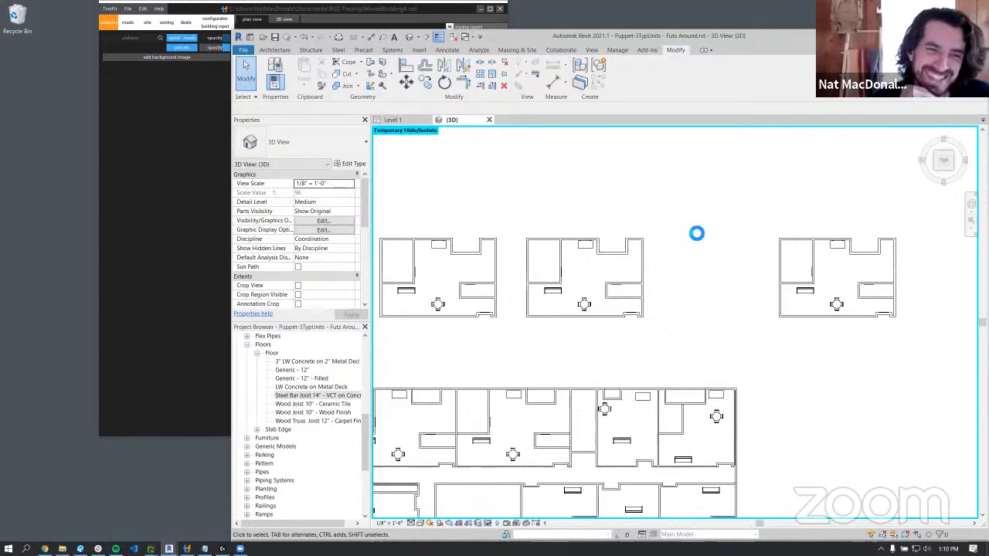
scroll(696, 232, "down", 2)
left_click(827, 241)
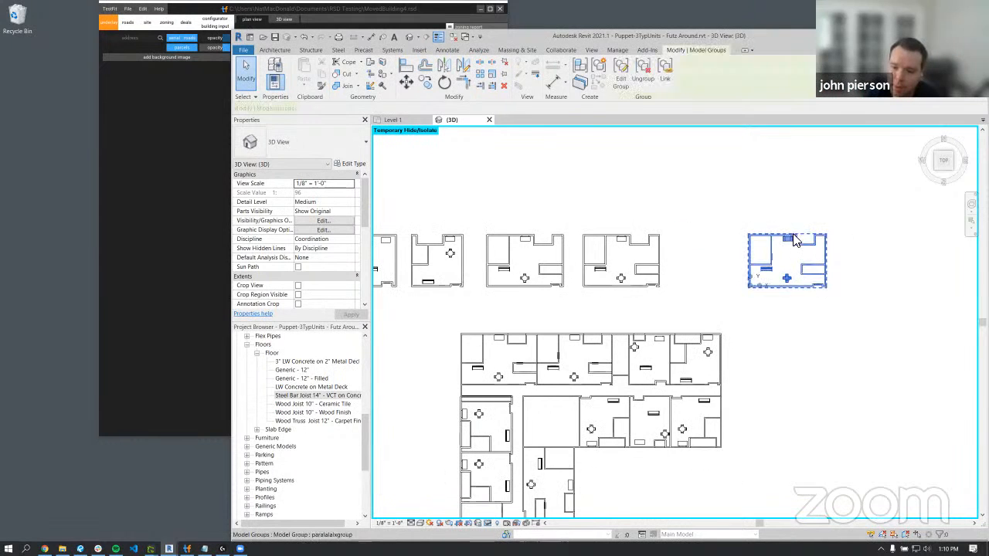
middle_click_drag(781, 227, 795, 184)
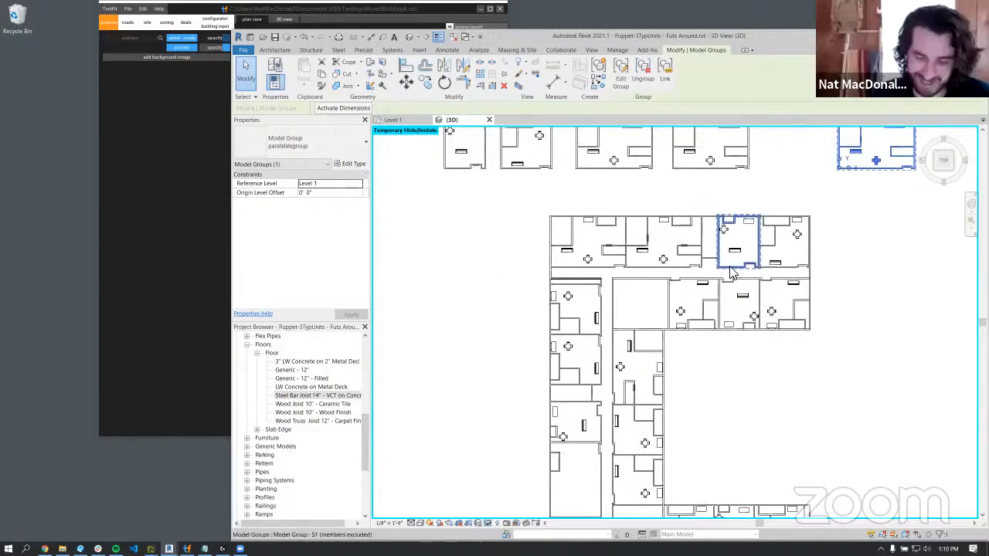
middle_click_drag(732, 322, 766, 259, "shift")
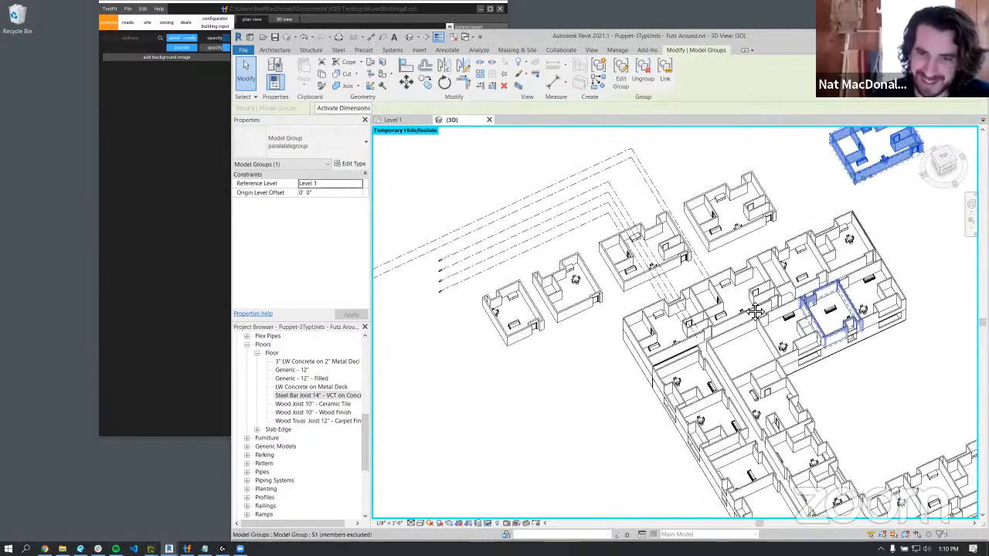
middle_click_drag(830, 319, 666, 294)
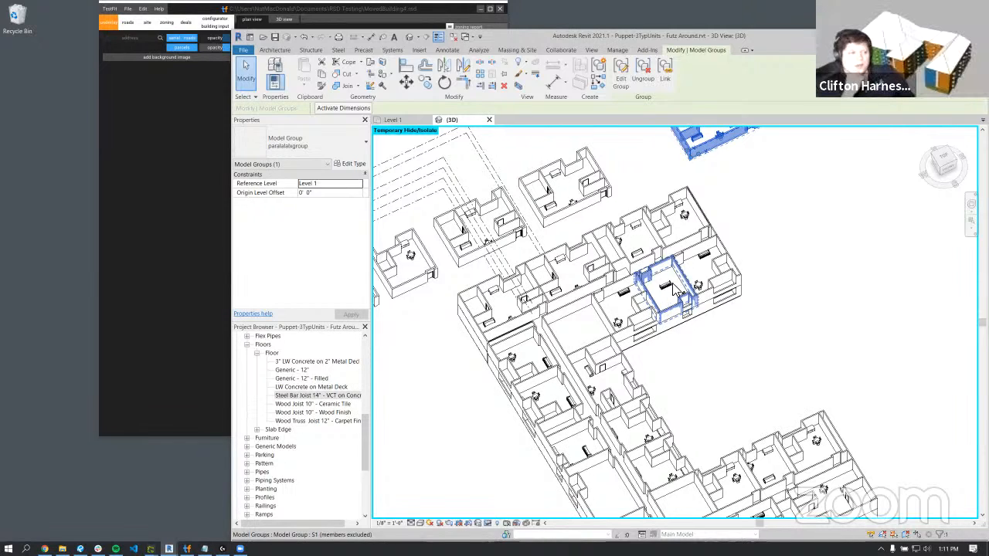
scroll(743, 304, "down", 2)
middle_click_drag(757, 345, 731, 312)
left_click(724, 298)
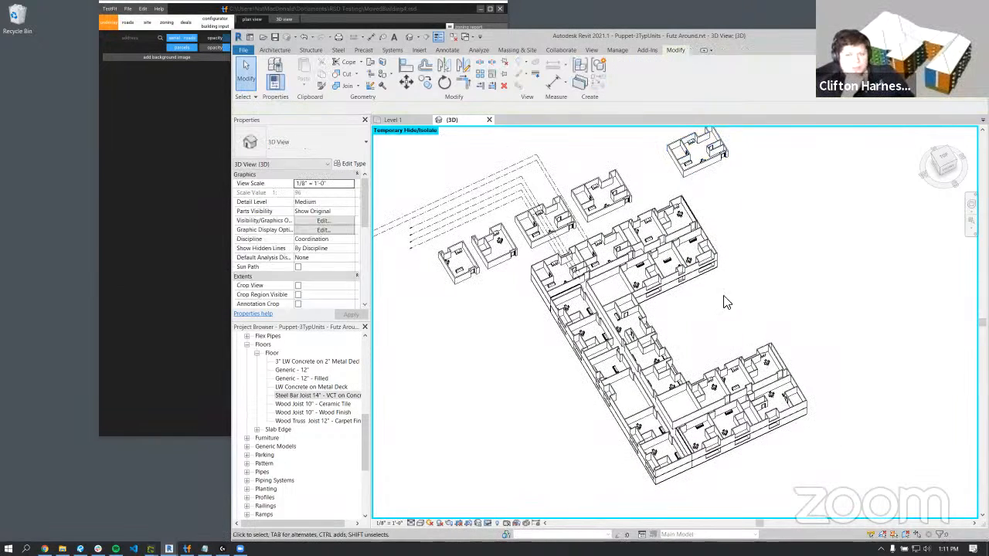
- Select the distant paralalalxgroup copy, look at the units folder in File Explorer, then return to the Revit model and clear the selection
left_click(693, 153)
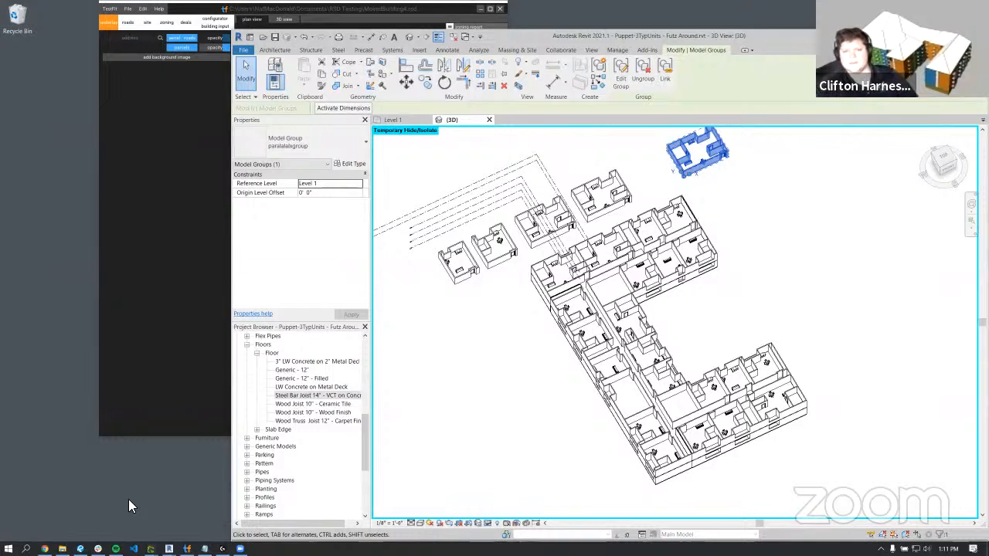
left_click(61, 548)
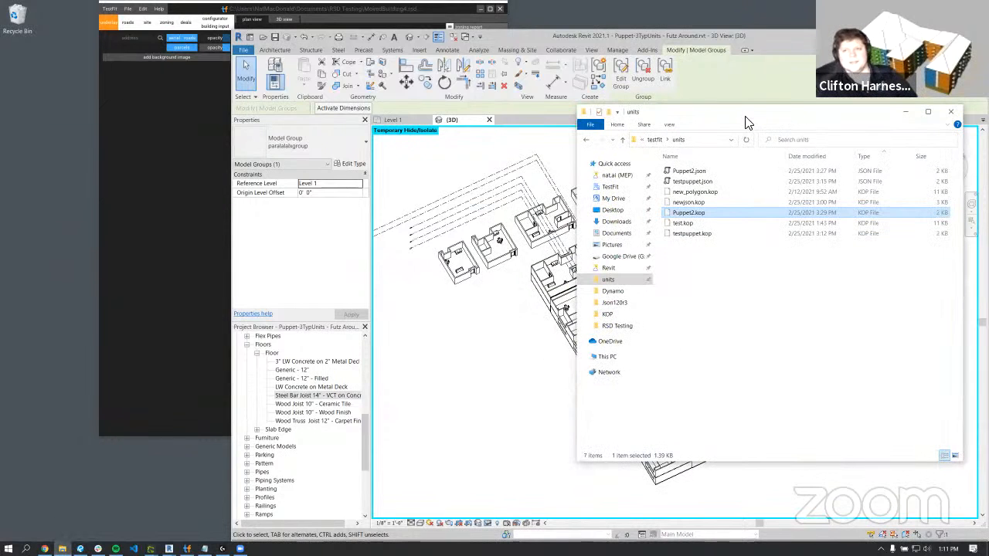
left_click(906, 112)
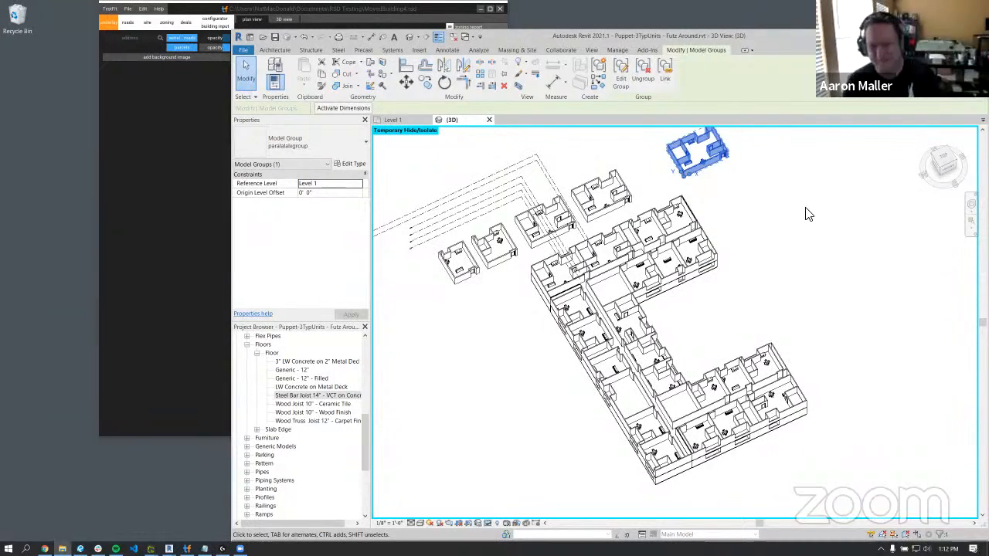
left_click(751, 157)
scroll(749, 155, "up", 2)
middle_click_drag(744, 150, 772, 190)
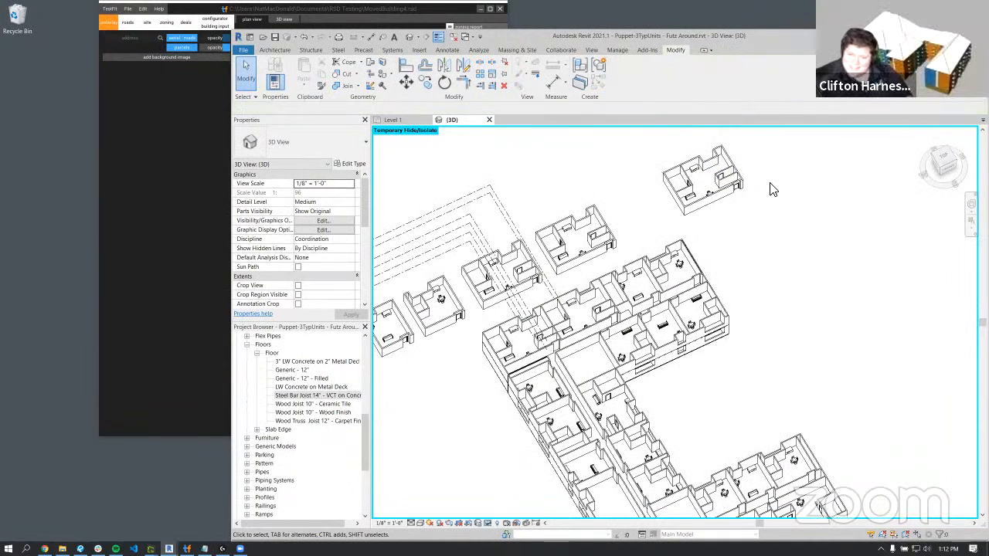
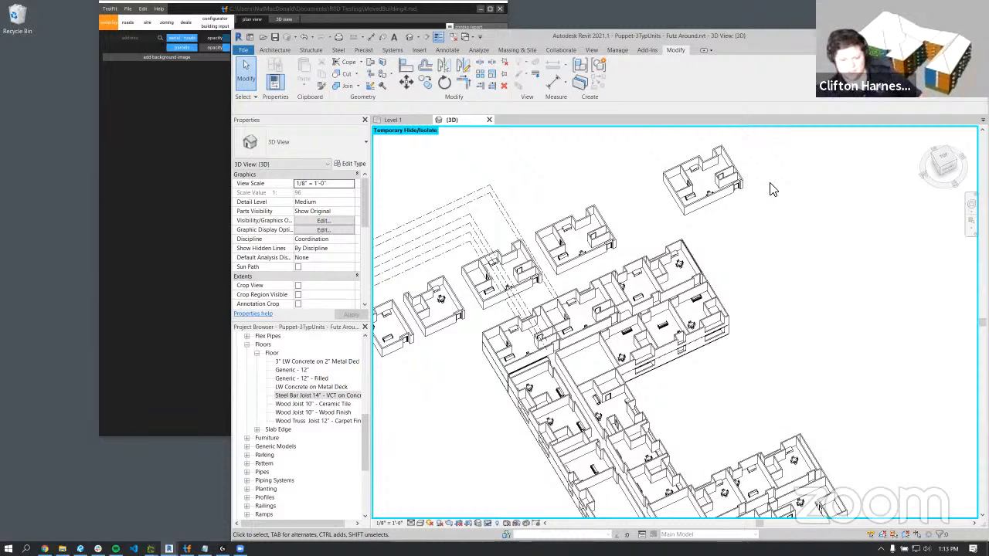
- Orient the 3D view to the top and examine the row of separate unit groups above the building
left_click_drag(946, 159, 920, 202)
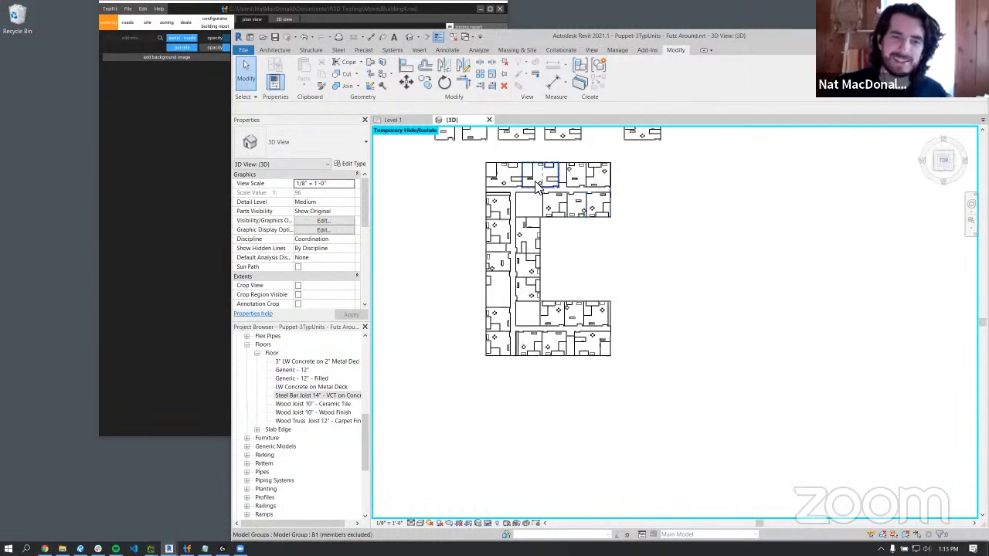
scroll(702, 250, "up", 5)
middle_click_drag(814, 296, 806, 296)
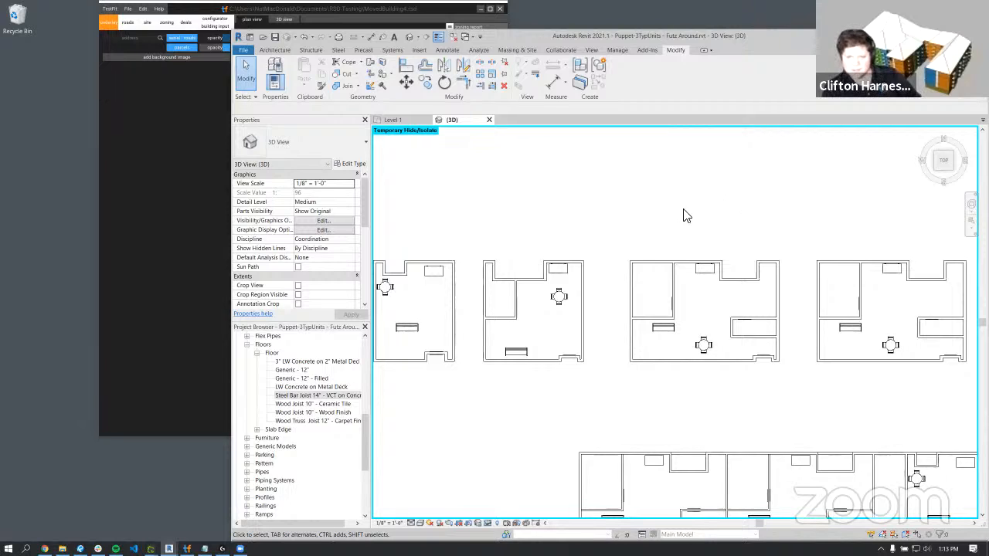
- Collapse the project's families, start a new schedule, and look through its available categories as far as Floors and Generic Models
left_click_drag(360, 436, 371, 363)
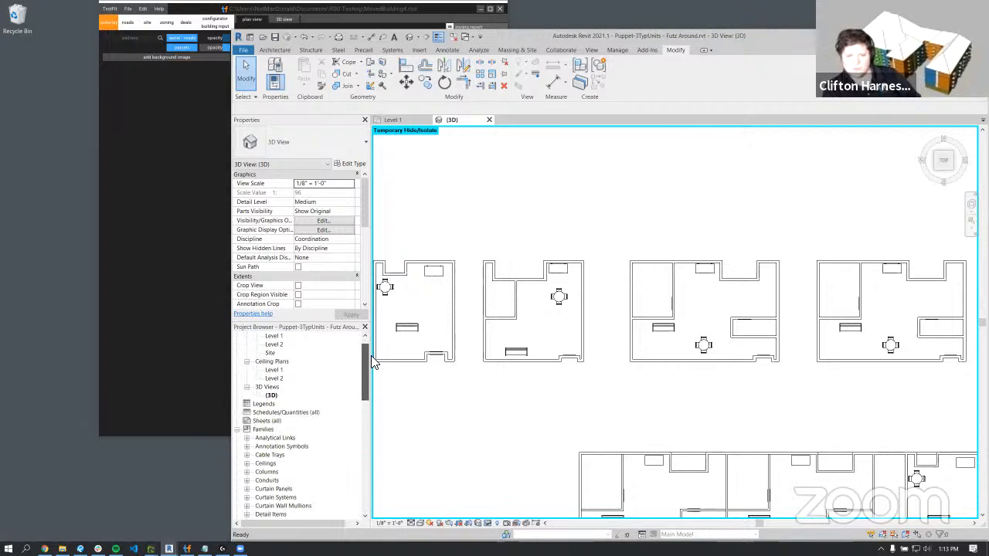
left_click(237, 429)
left_click(275, 431)
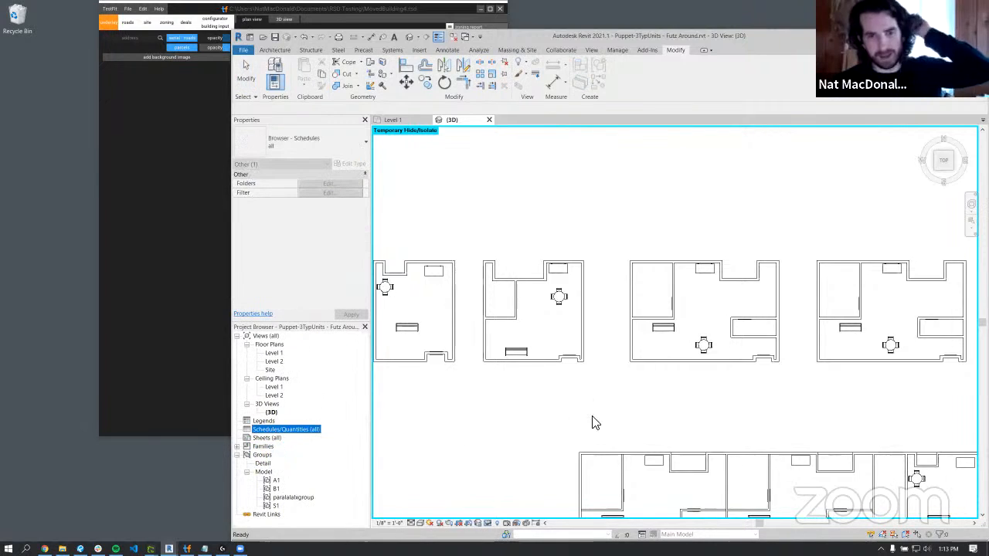
scroll(591, 421, "down", 2)
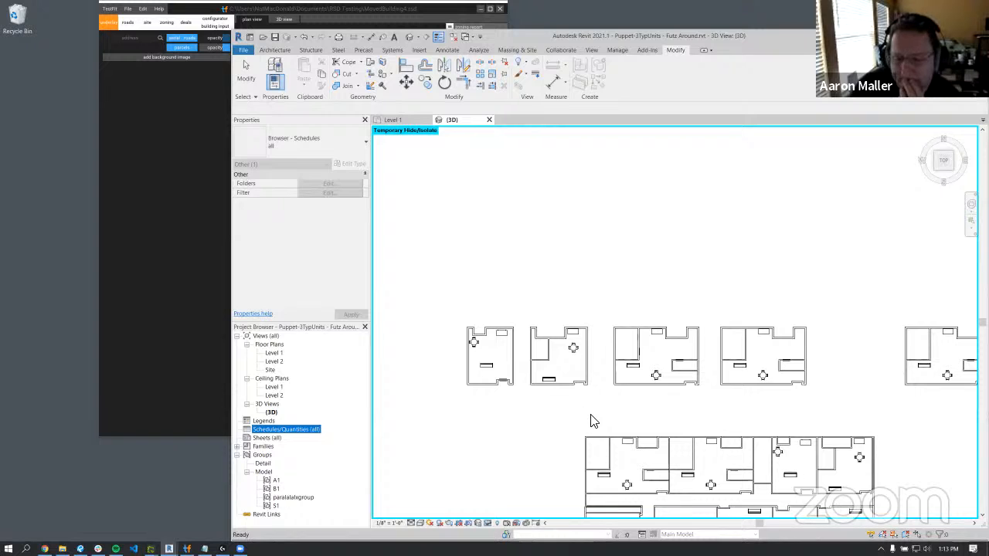
right_click(280, 433)
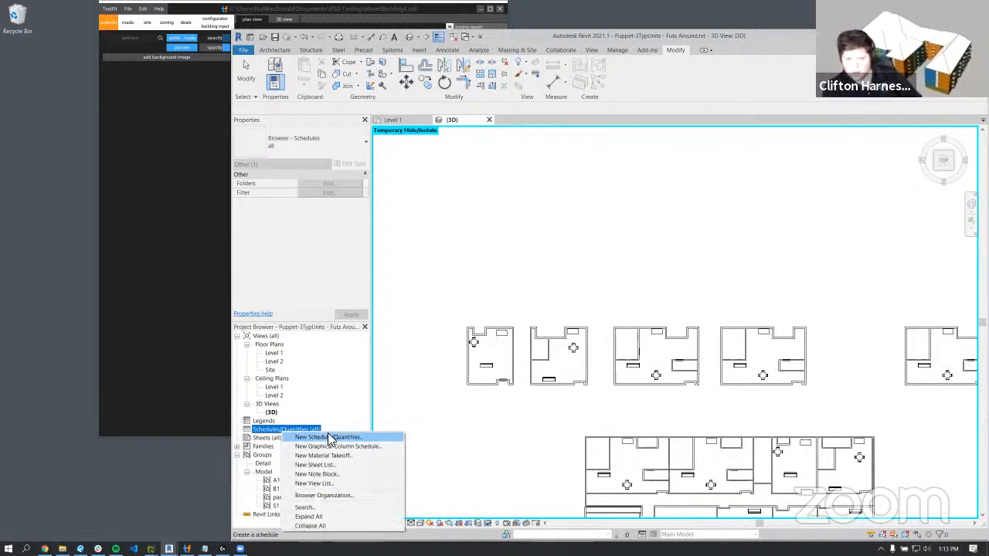
left_click(332, 435)
scroll(595, 258, "down", 7)
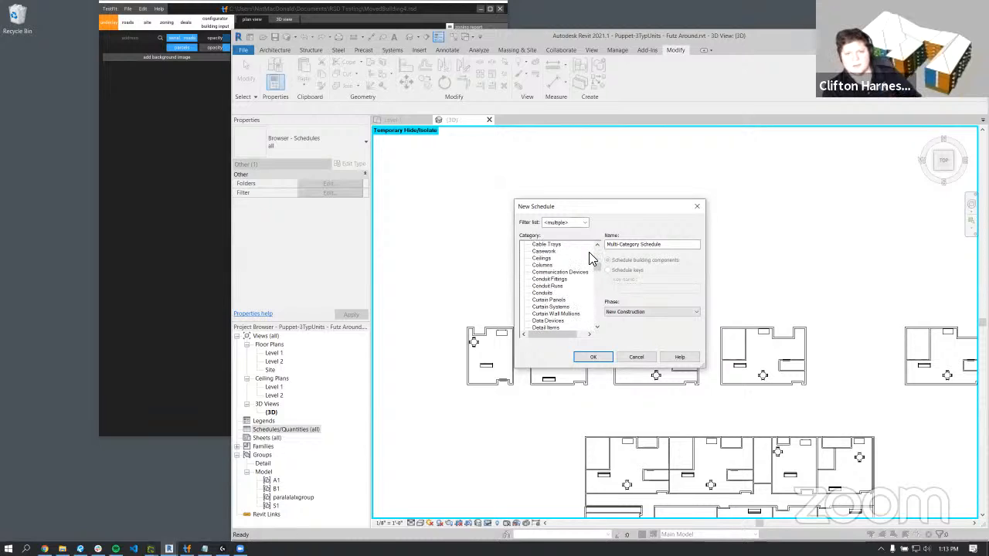
scroll(589, 258, "down", 7)
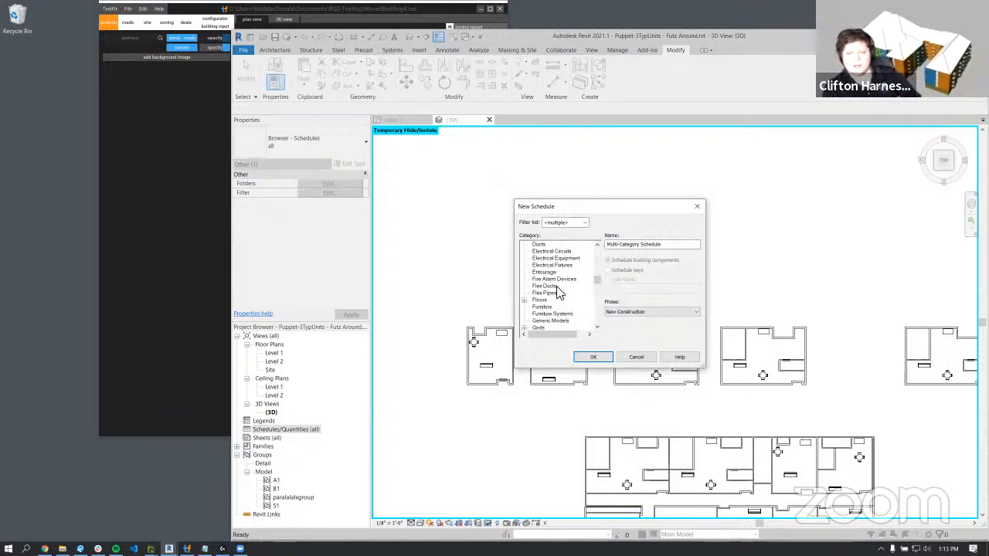
- Switch to TestFit, maximize its window, and examine the building's floor plan with its unit layout up close
left_click(166, 128)
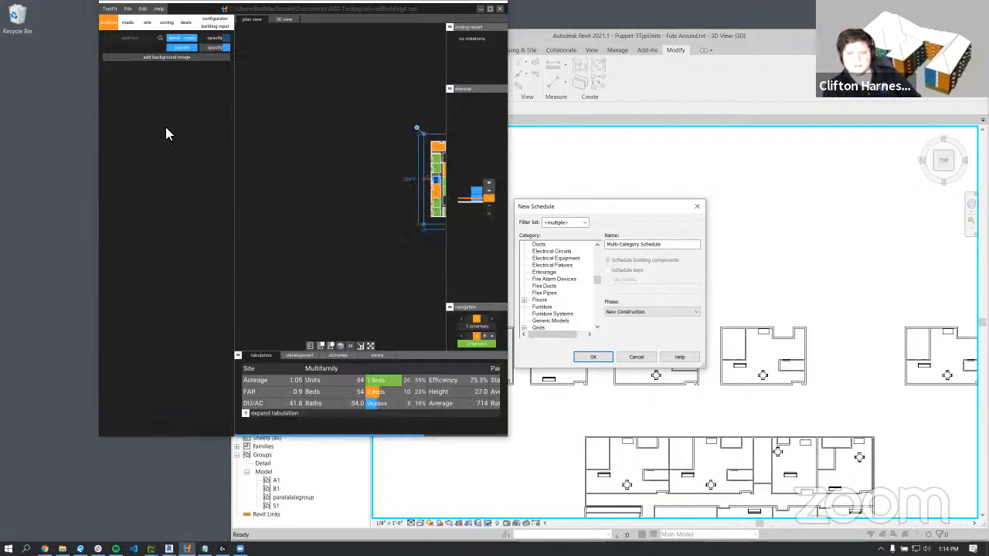
left_click_drag(281, 11, 310, 64)
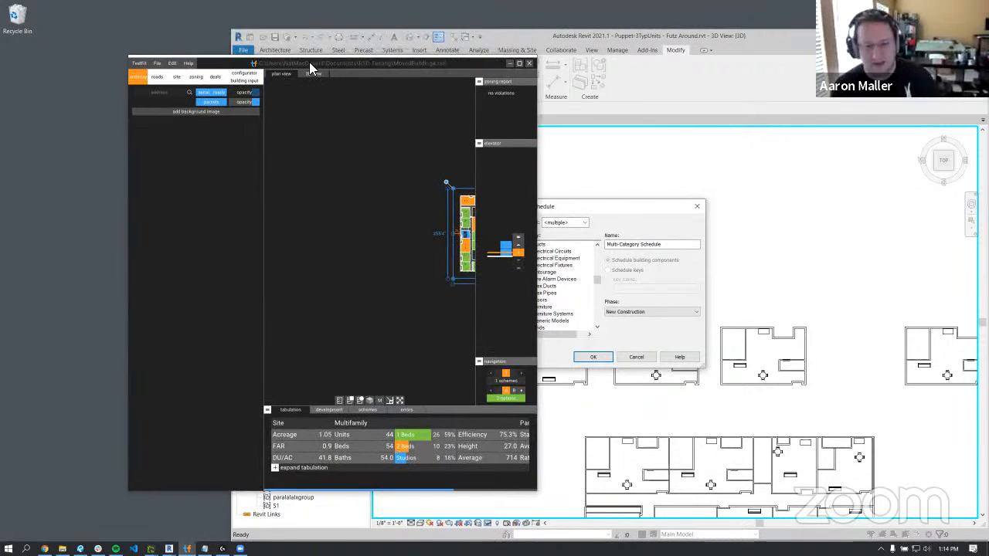
left_click(519, 63)
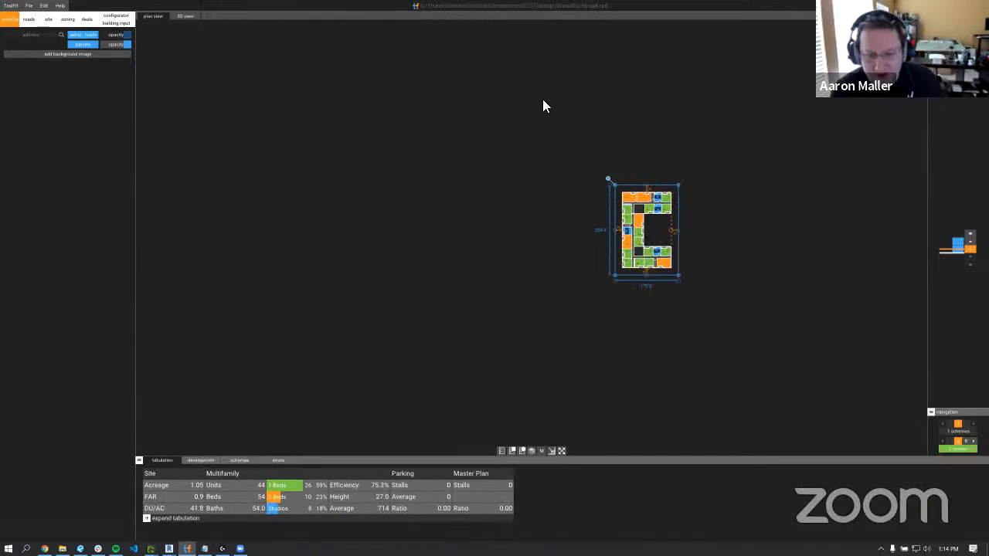
scroll(703, 224, "up", 8)
scroll(703, 224, "down", 1)
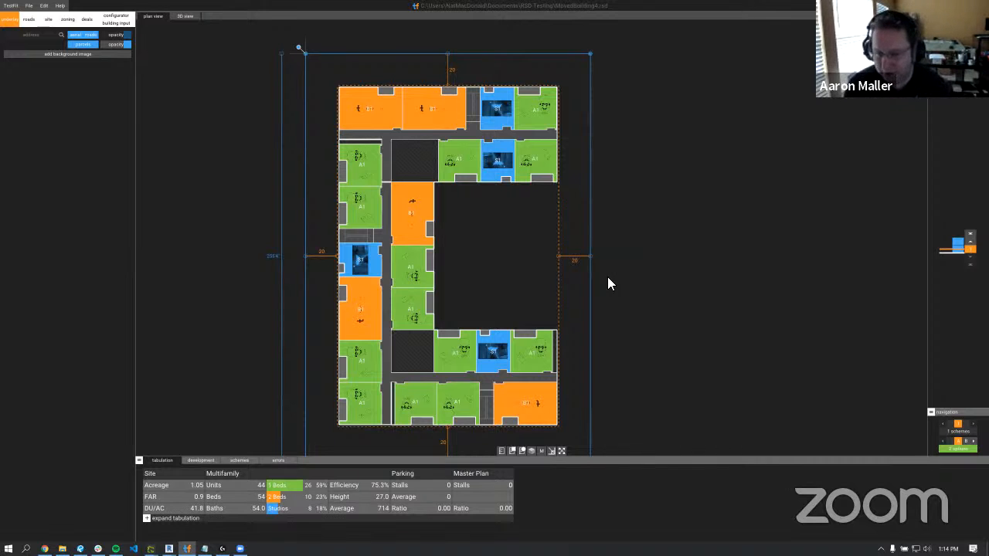
- Restore the TestFit window to its smaller size, switch to Revit and cancel the new schedule
double_click(302, 11)
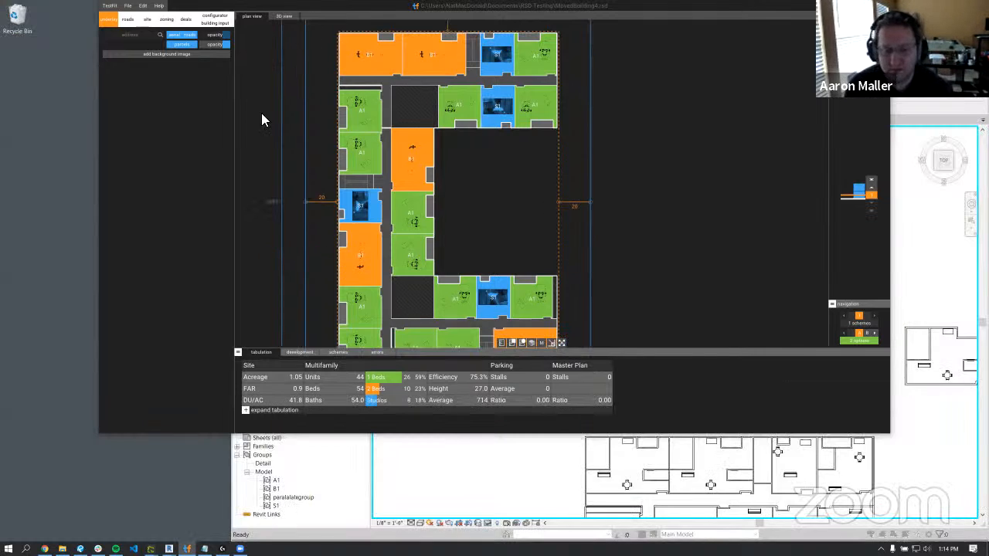
left_click(932, 226)
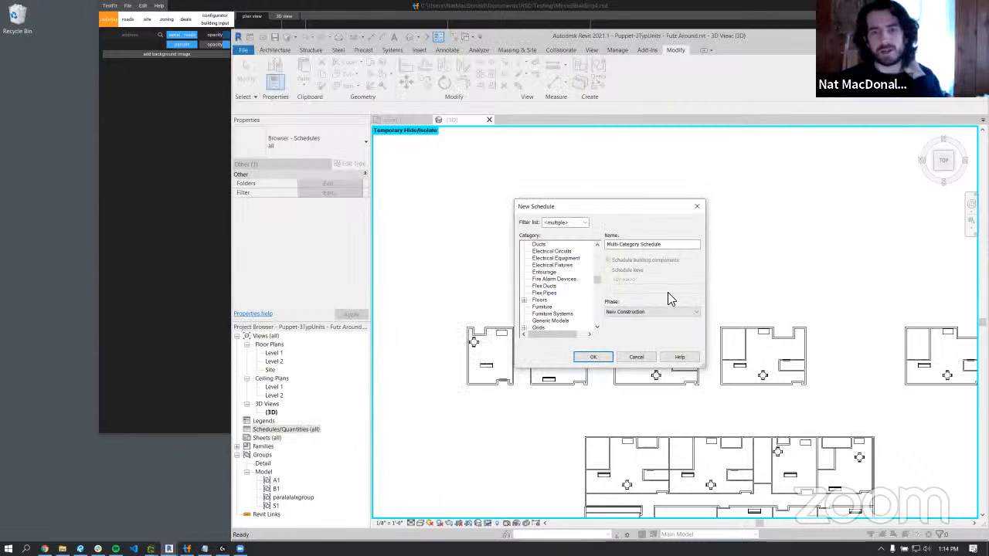
left_click(635, 356)
scroll(618, 371, "up", 5)
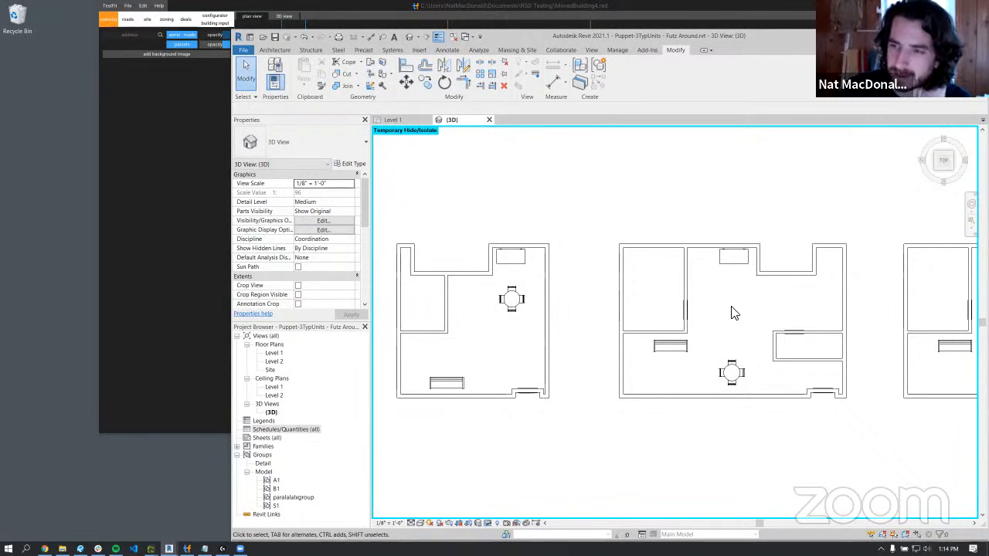
- Switch to TestFit, look through the building configurator, deals and development data, and examine the expanded tabulation down to the facade areas
left_click(209, 323)
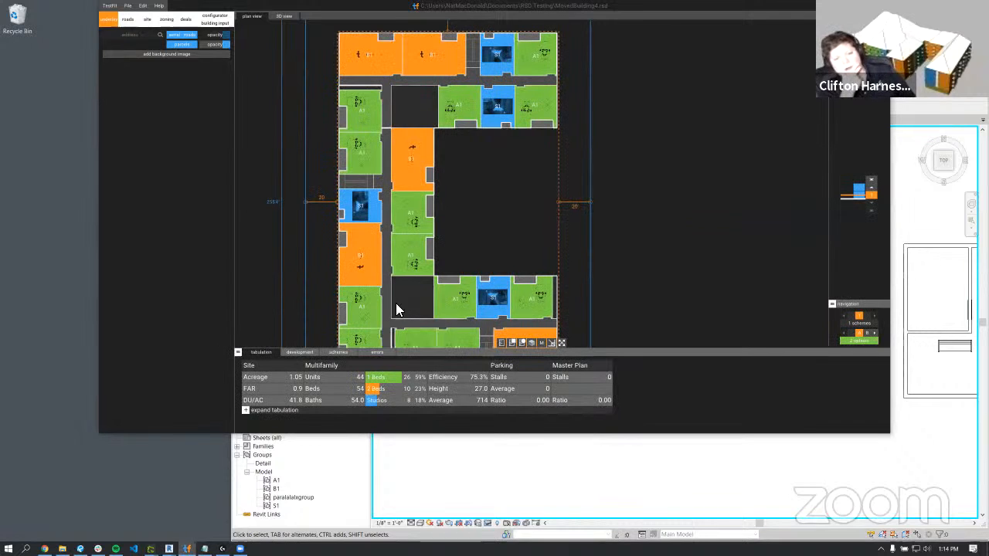
left_click_drag(703, 15, 567, 45)
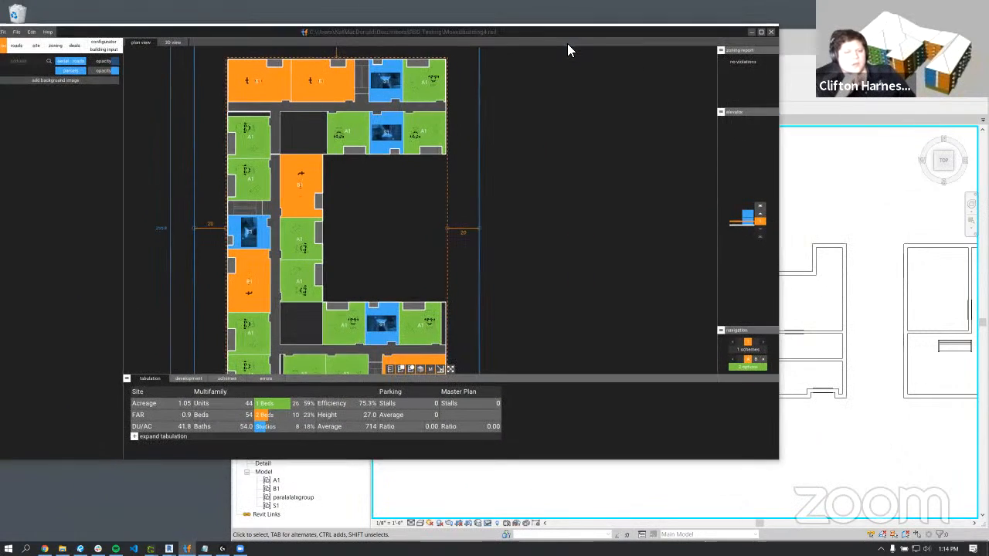
left_click(110, 48)
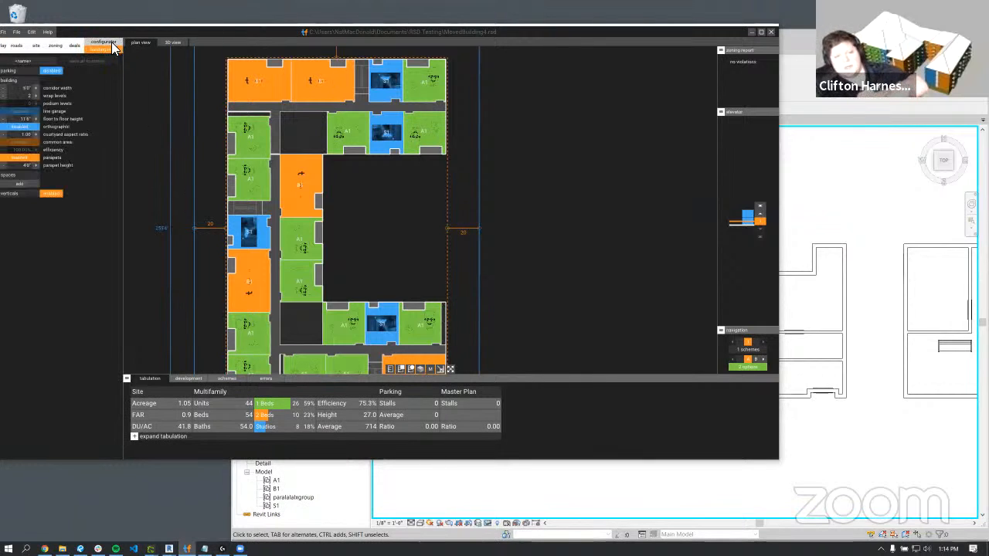
left_click(68, 45)
left_click(193, 378)
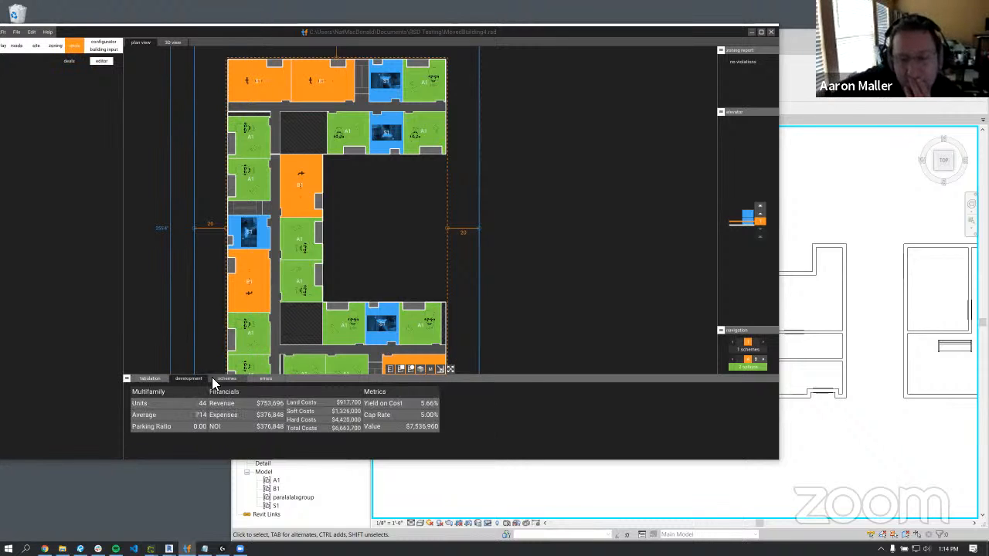
left_click(150, 378)
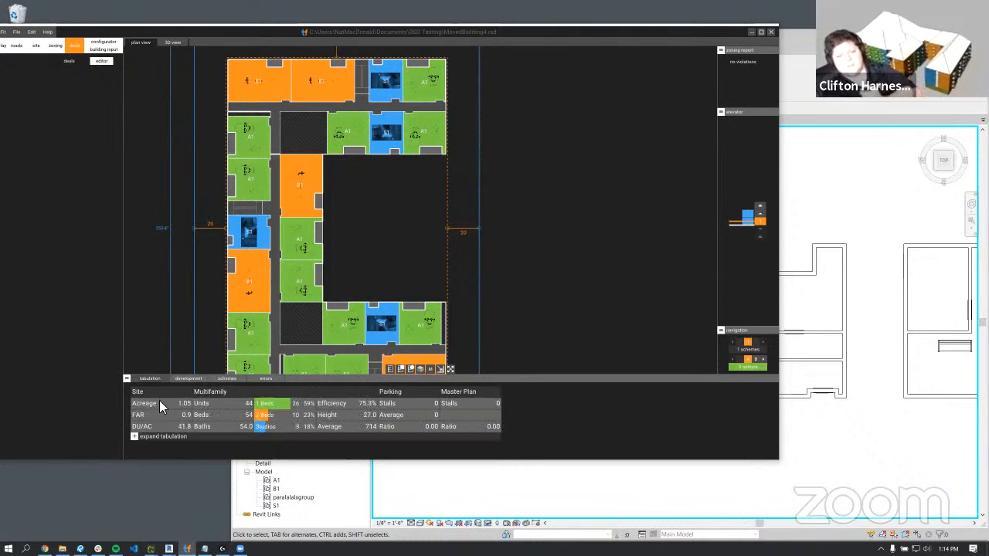
left_click(135, 436)
scroll(450, 355, "down", 3)
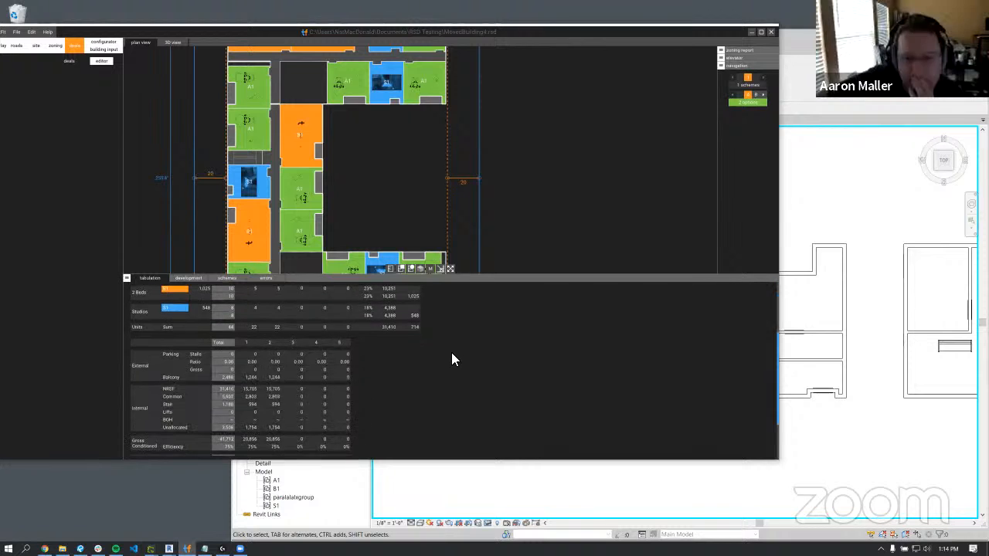
scroll(452, 359, "down", 2)
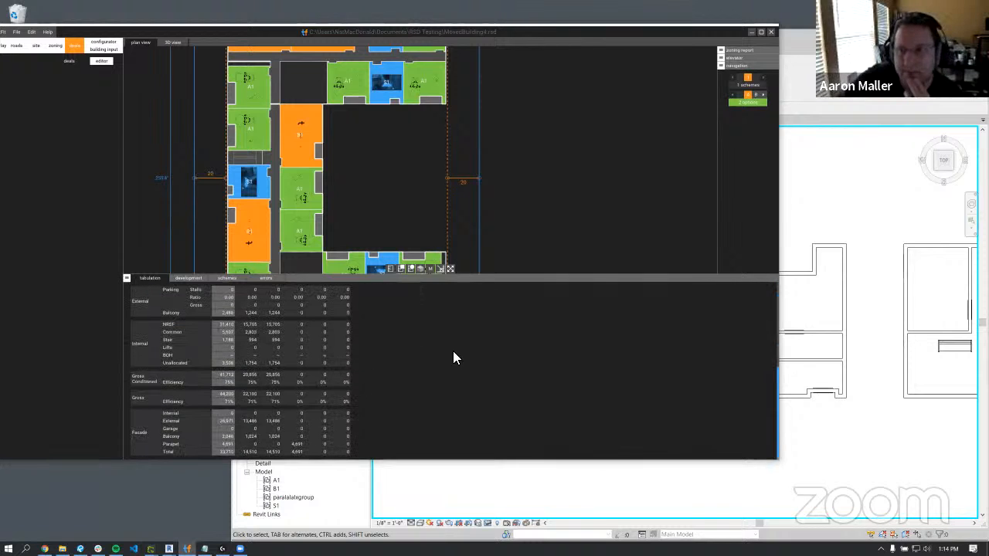
- Minimize the TestFit window to leave the Revit model clear on screen
left_click(883, 333)
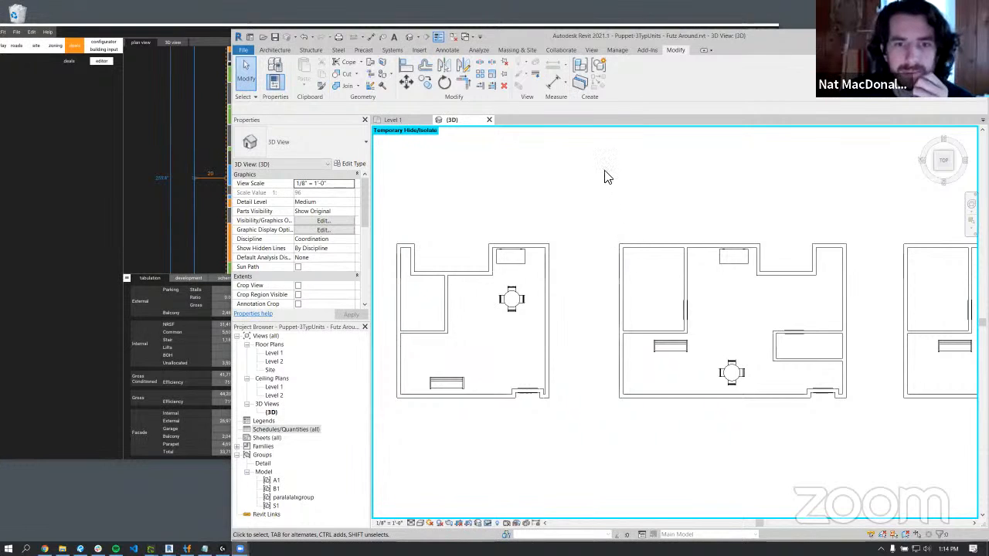
key("alt+Tab")
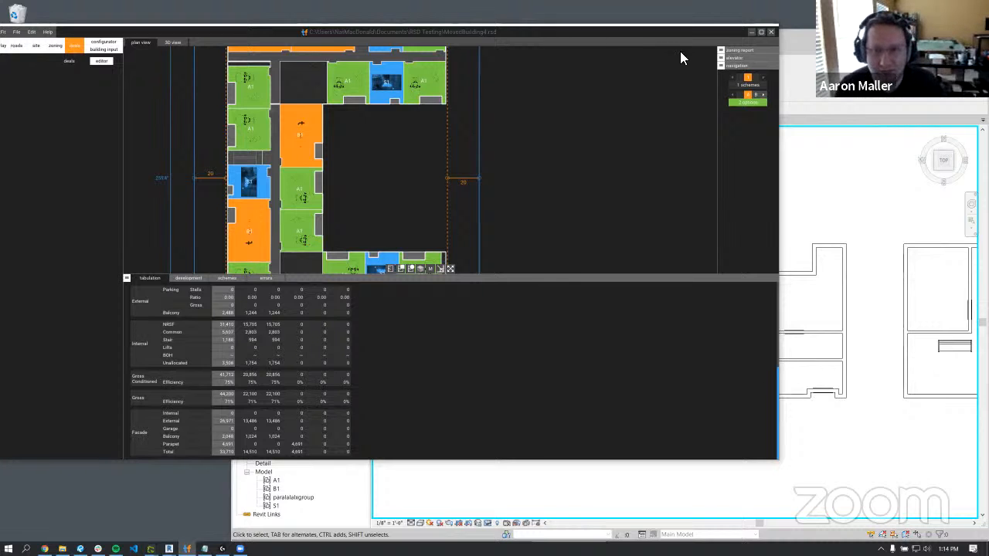
left_click(750, 32)
- Create a Generic - 12" floor on Level 1 from the perimeter wall chain of the second unit in the row above the building
scroll(638, 227, "down", 3)
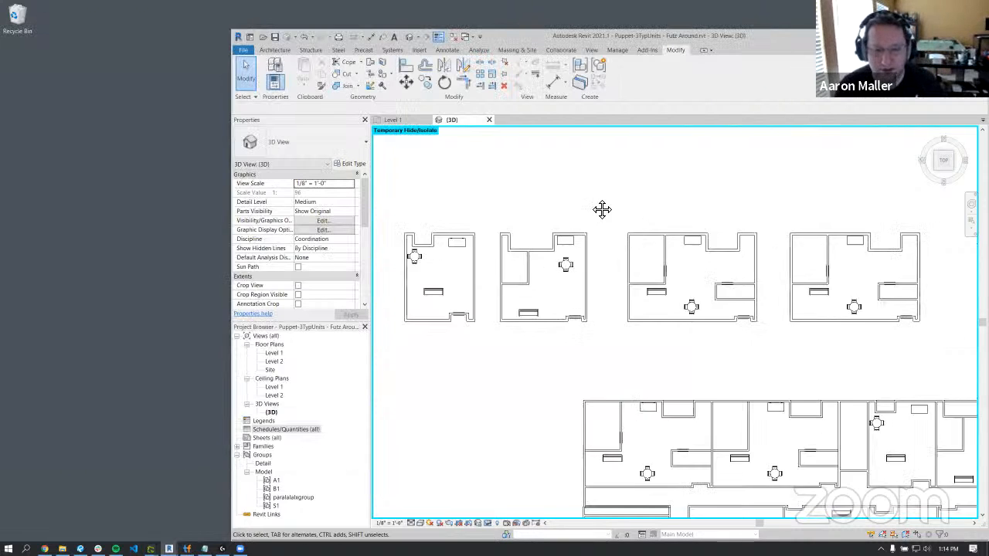
middle_click_drag(600, 209, 575, 213)
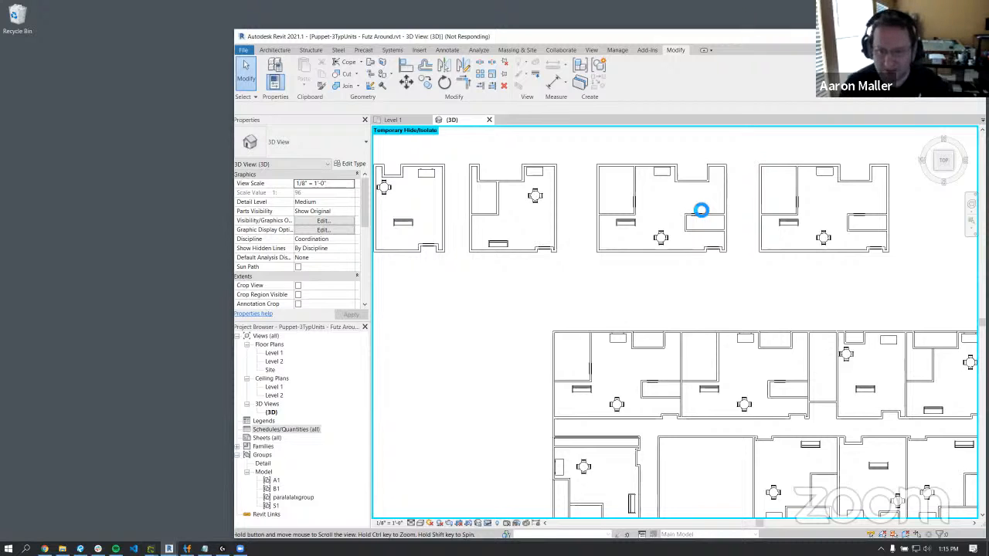
scroll(696, 204, "down", 3)
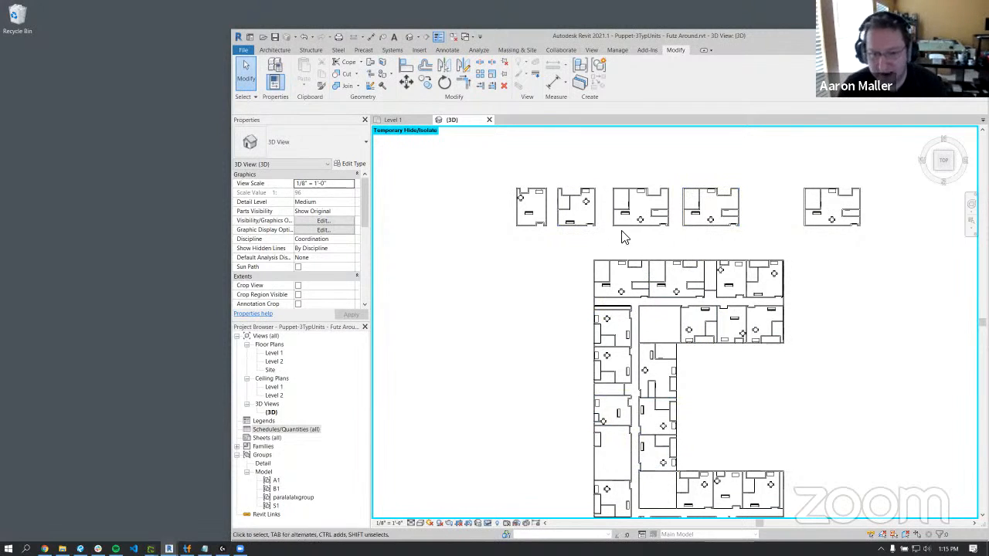
scroll(556, 203, "up", 4)
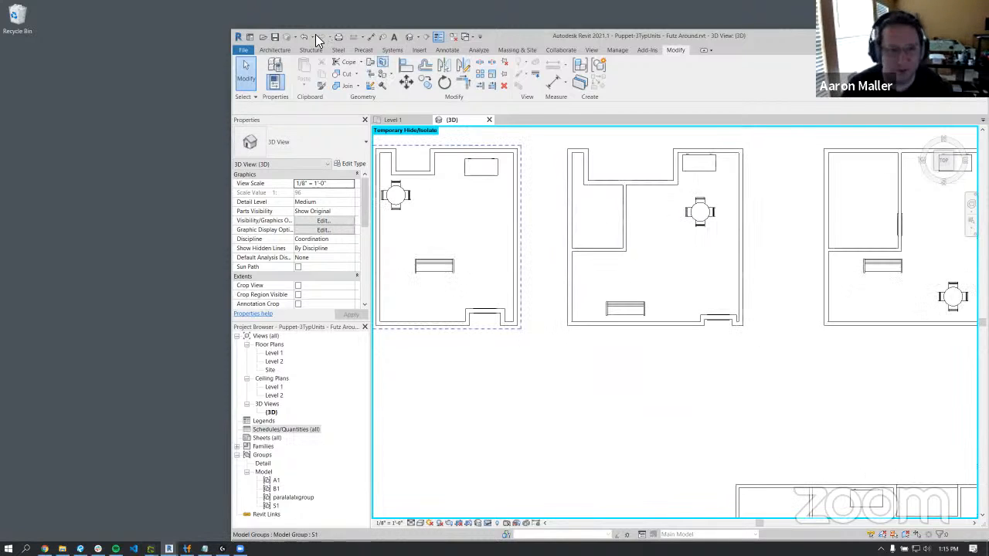
left_click(275, 49)
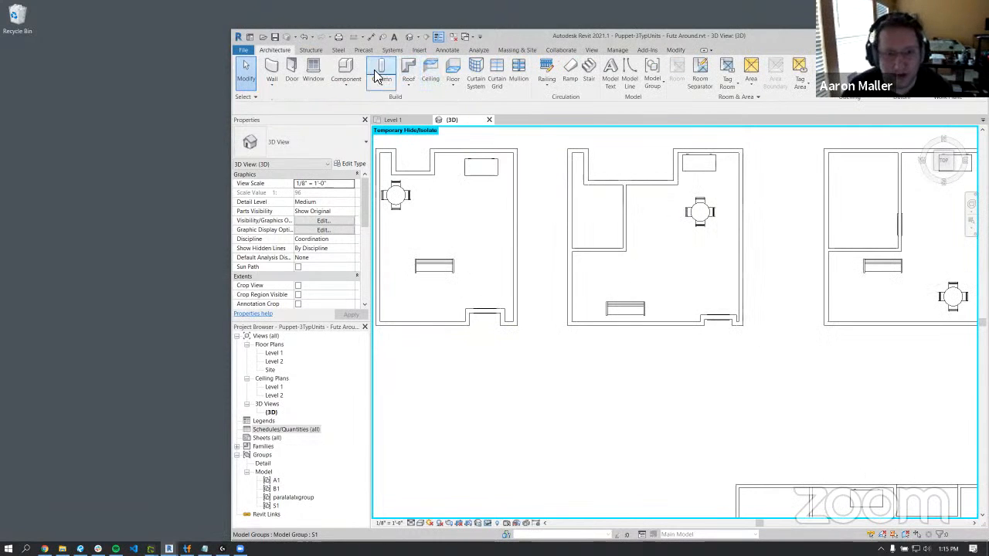
left_click(453, 68)
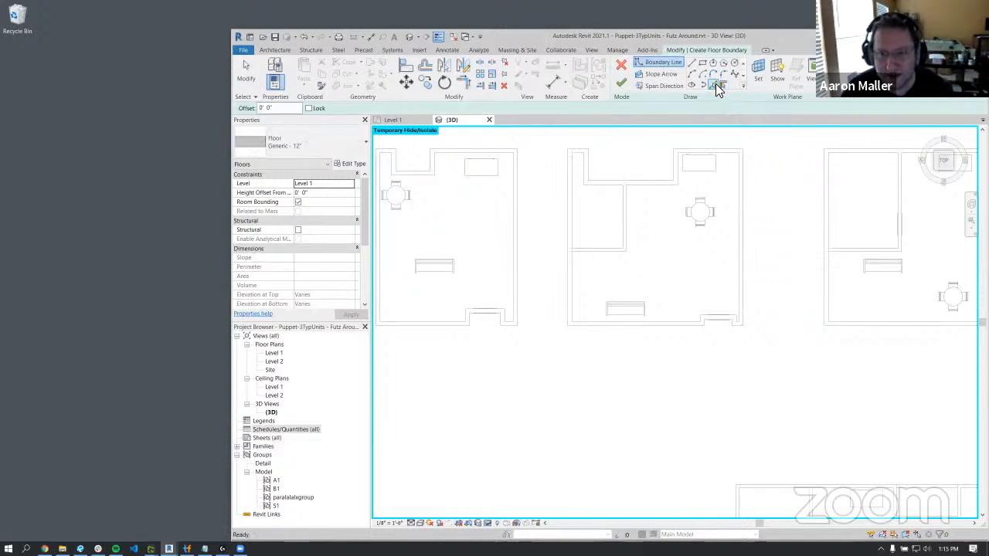
key("Tab")
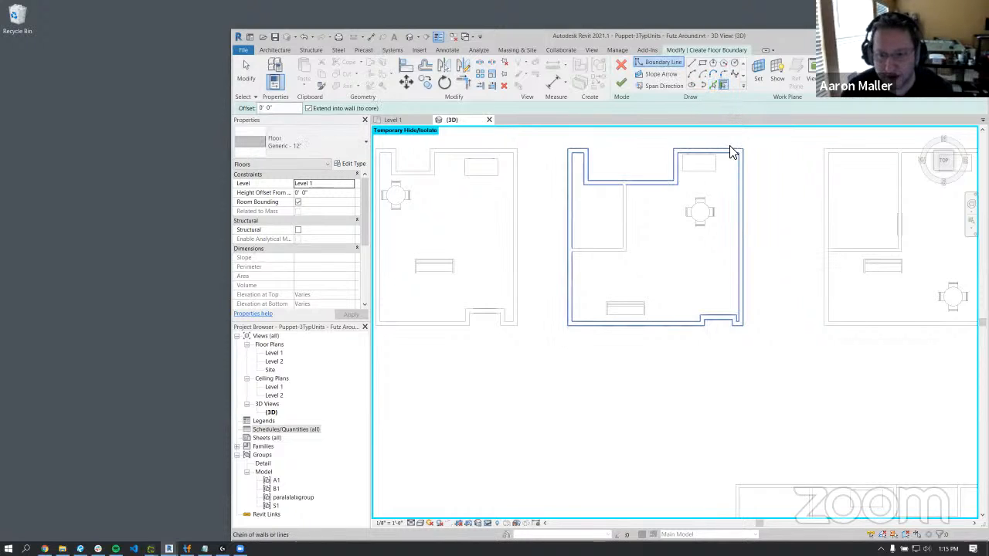
left_click(732, 152)
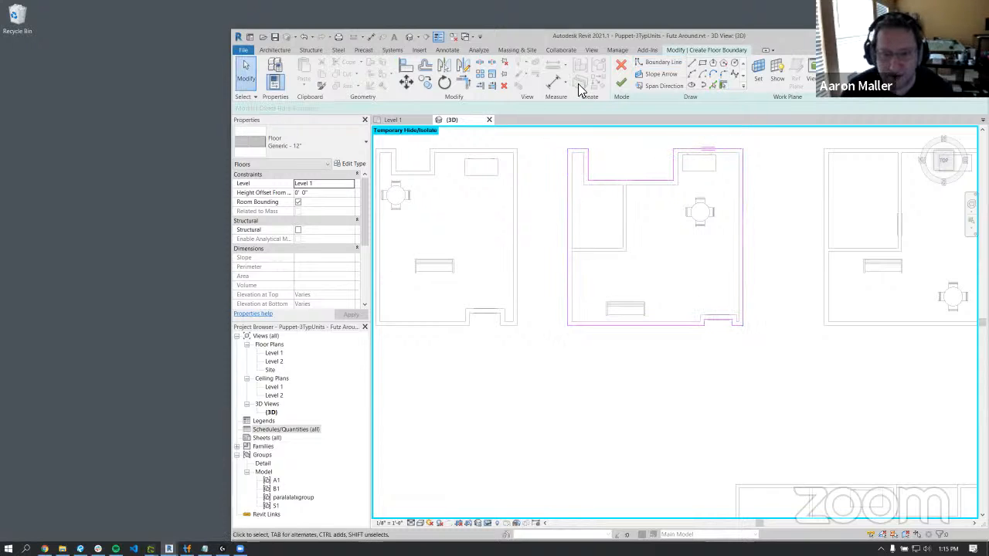
left_click(621, 82)
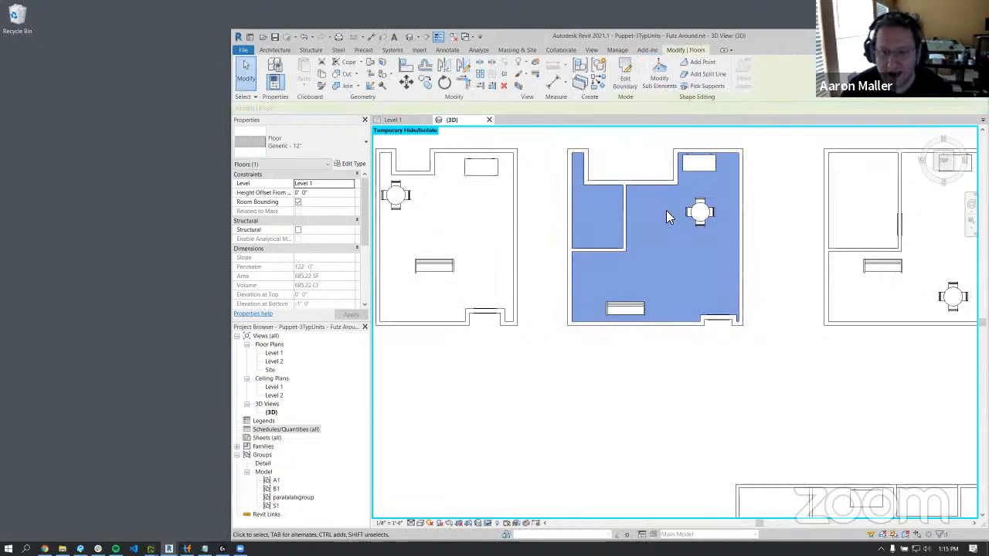
key("Escape")
- Select the second unit's group together with its new floor and filter the selection to Floors only
left_click(644, 301)
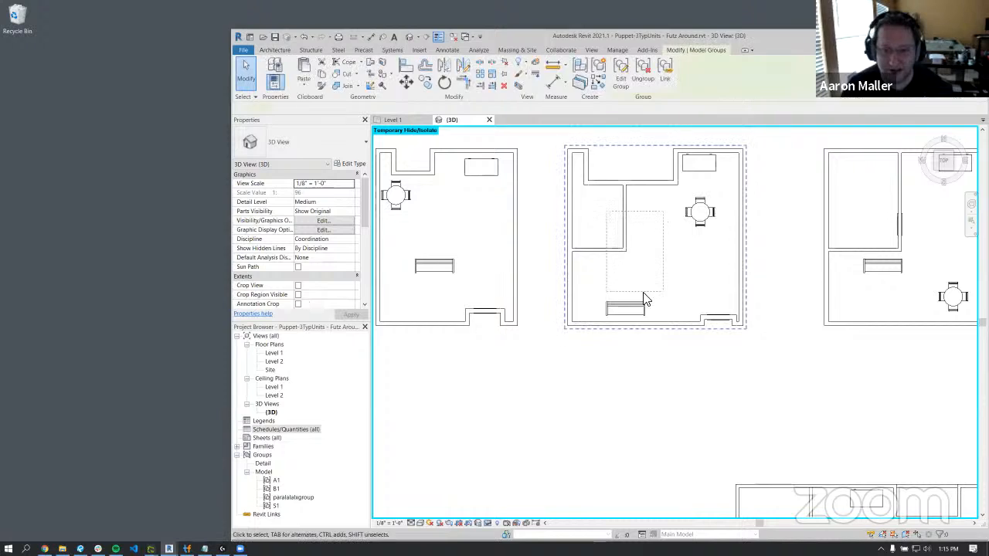
key("Escape")
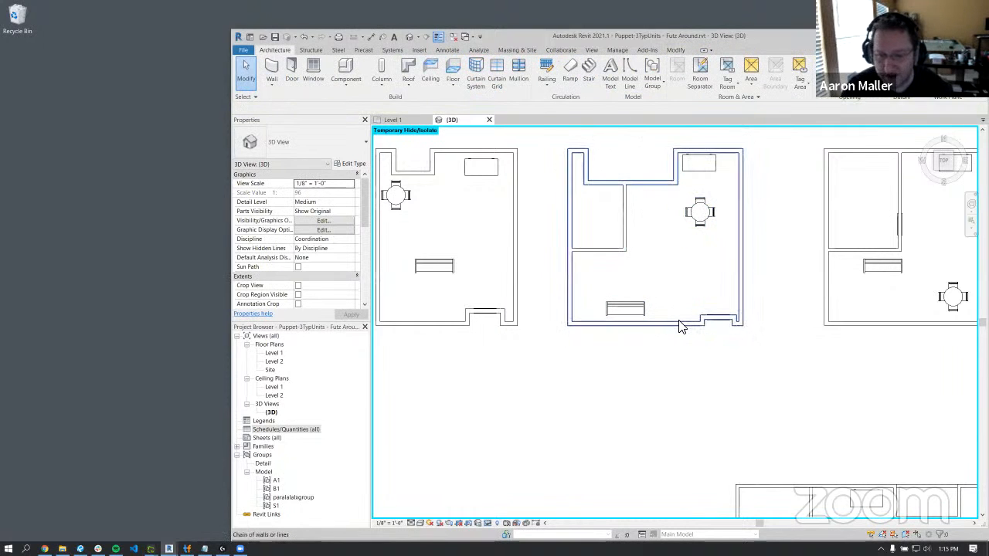
left_click_drag(612, 280, 550, 265)
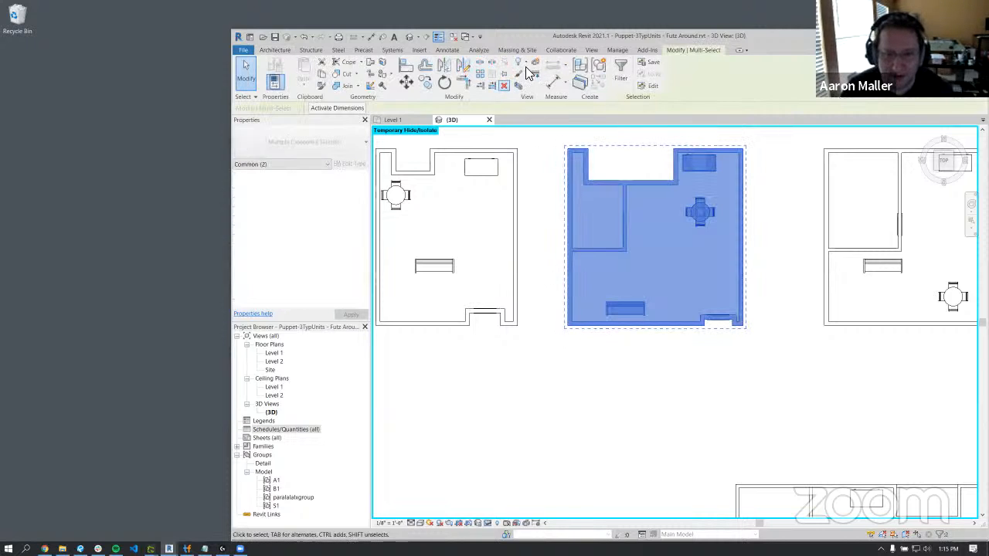
left_click(621, 73)
left_click(669, 244)
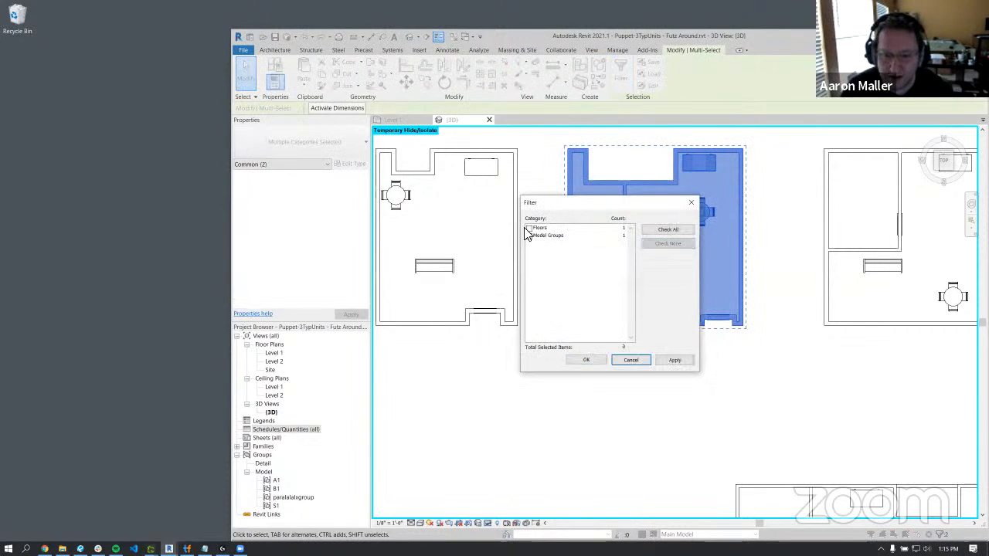
left_click(529, 228)
left_click(583, 358)
- Try to move the selected floor out of the second unit into the empty area beside the building
key("m")
key("v")
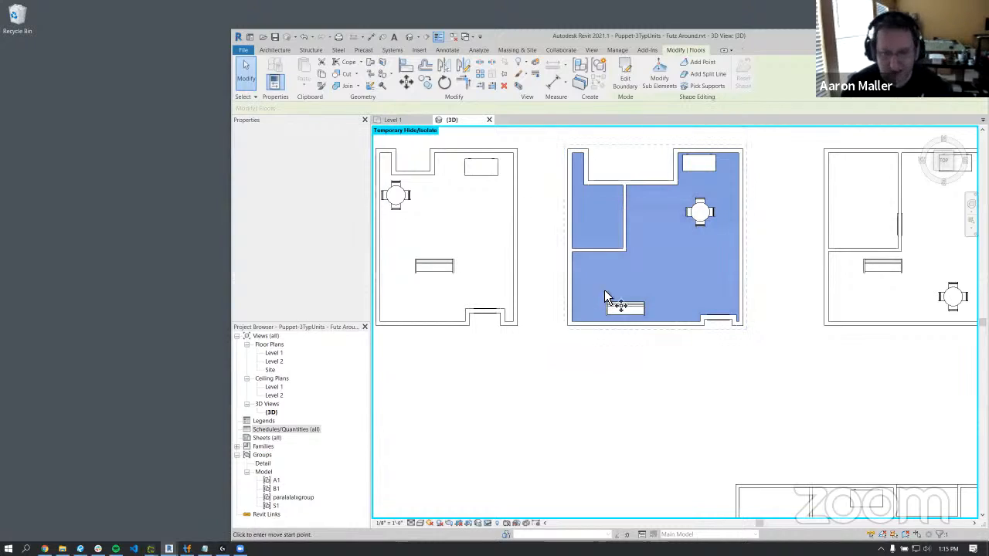
scroll(610, 286, "down", 3)
left_click(638, 276)
middle_click_drag(509, 385, 844, 199)
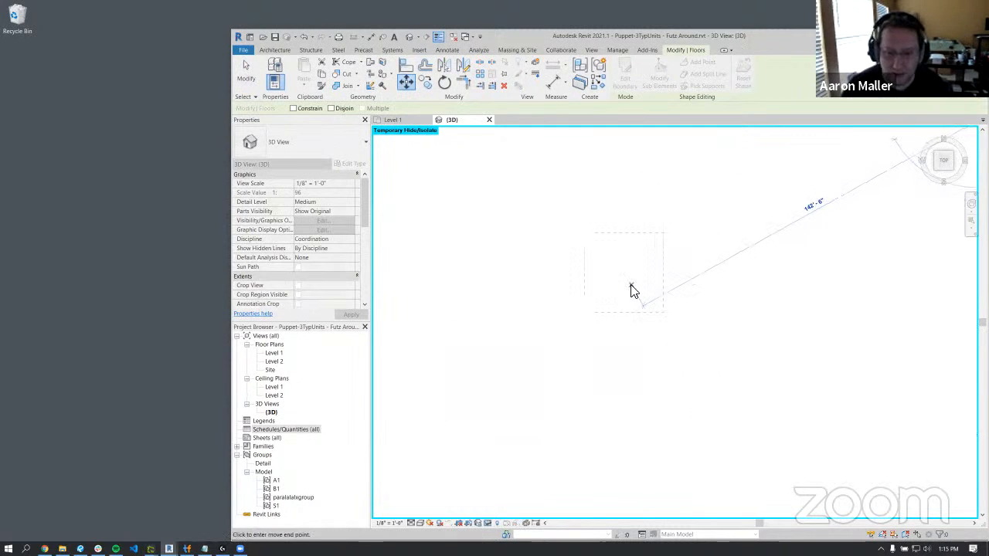
key("Escape")
key("Escape")
scroll(630, 265, "down", 2)
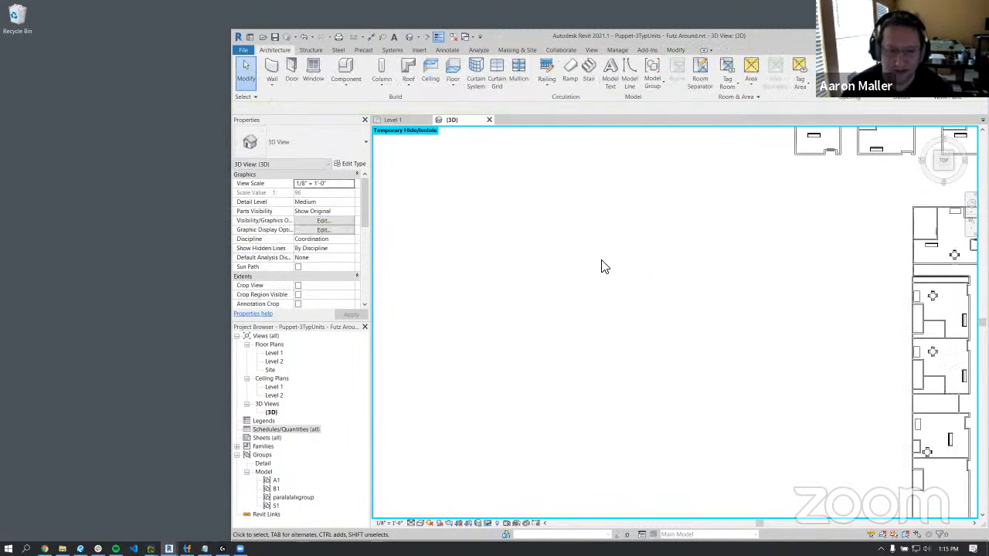
- Select and deselect the paralalalxgroup unit above the building, and undo the last model change
middle_click_drag(769, 235, 588, 274)
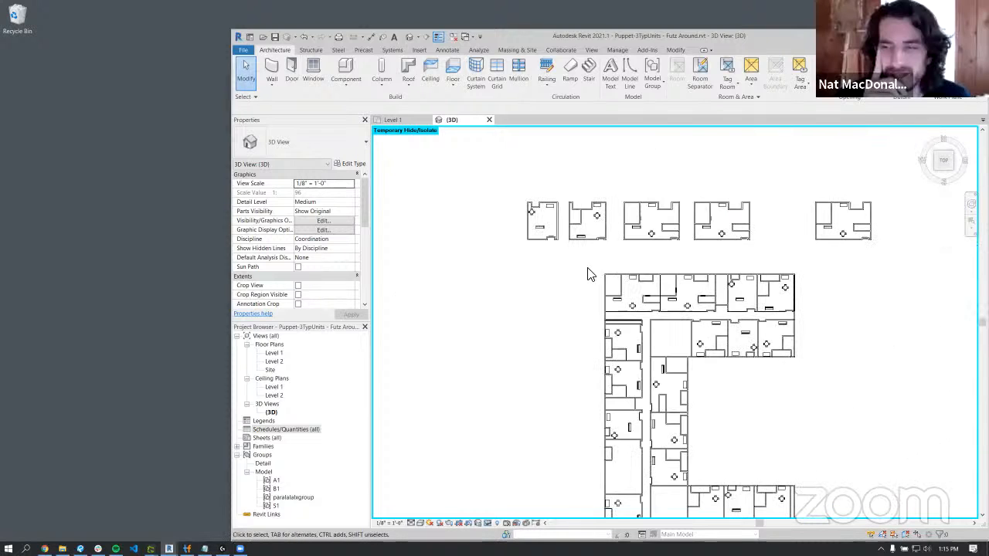
left_click(718, 238)
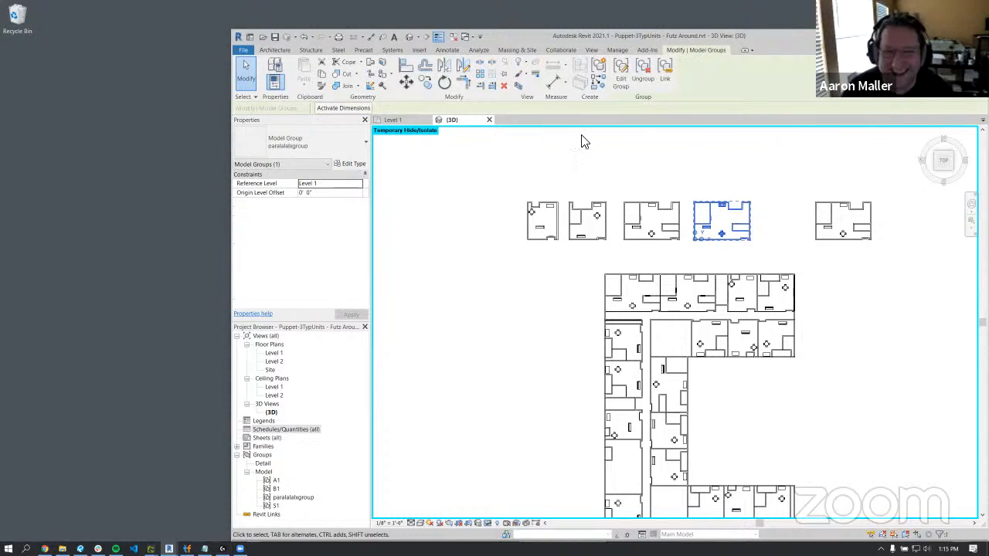
left_click(763, 214)
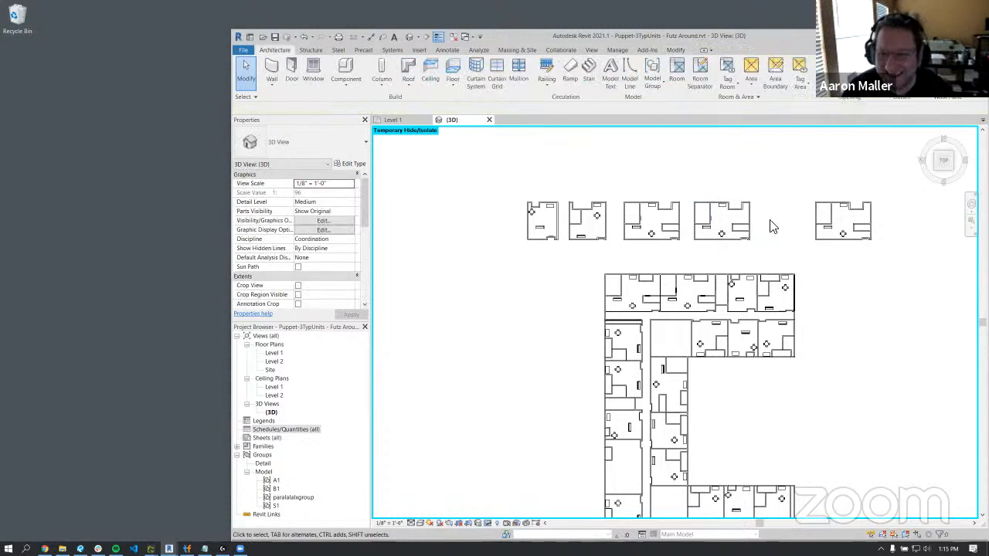
left_click(305, 37)
scroll(591, 222, "down", 5)
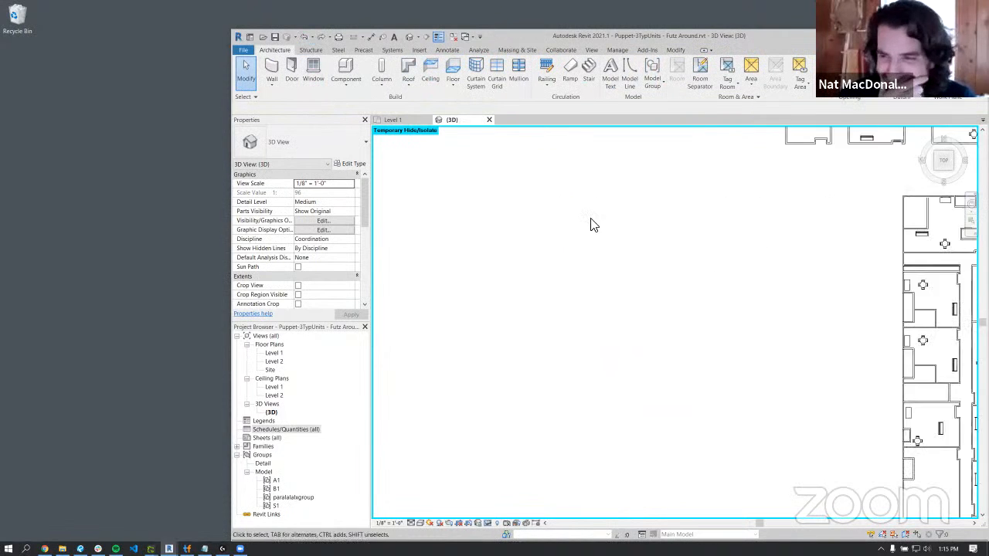
right_click(611, 231)
left_click(863, 169)
middle_click_drag(896, 193, 700, 236)
- Try to move the second unit's floor out of the unit, with the selection filtered to Floors only
left_click_drag(699, 213, 618, 190)
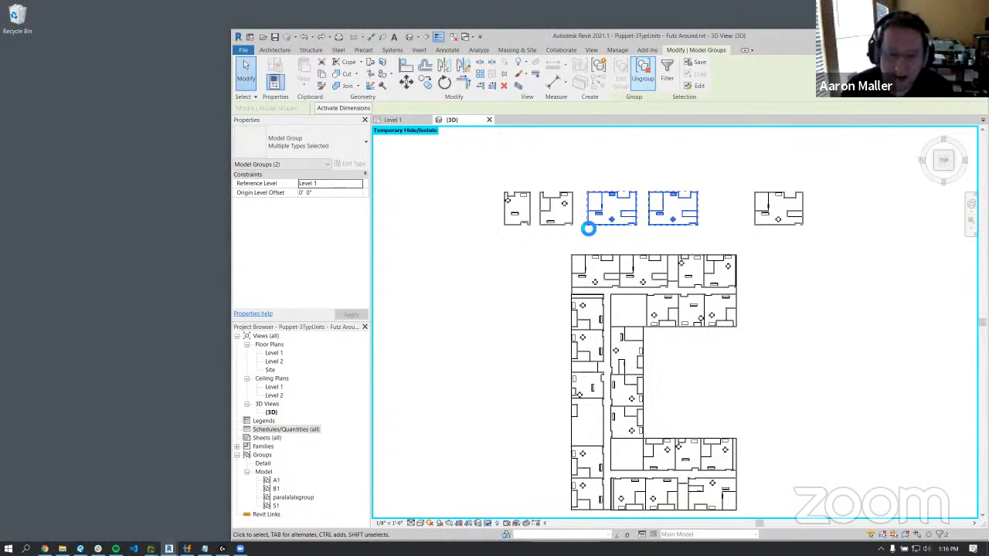
key("Escape")
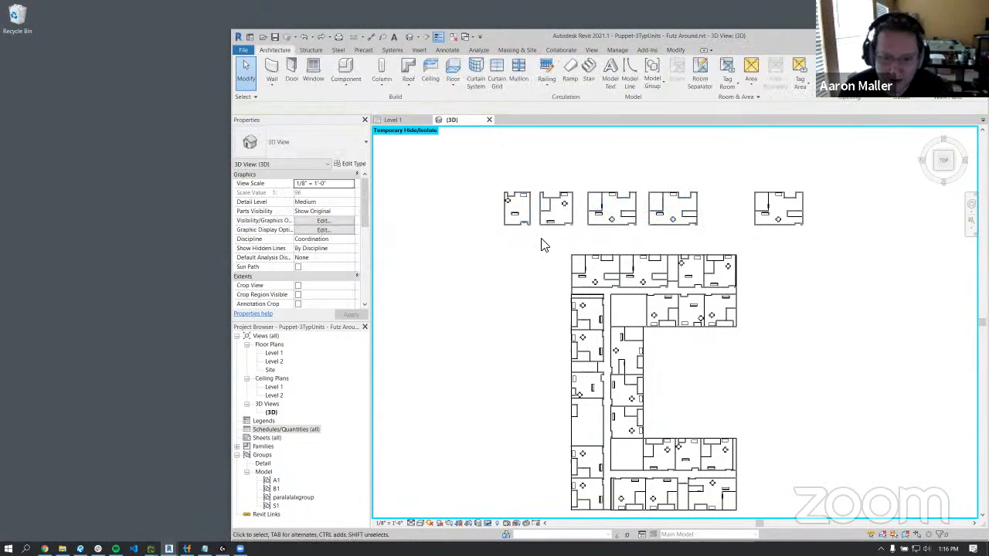
left_click(556, 207)
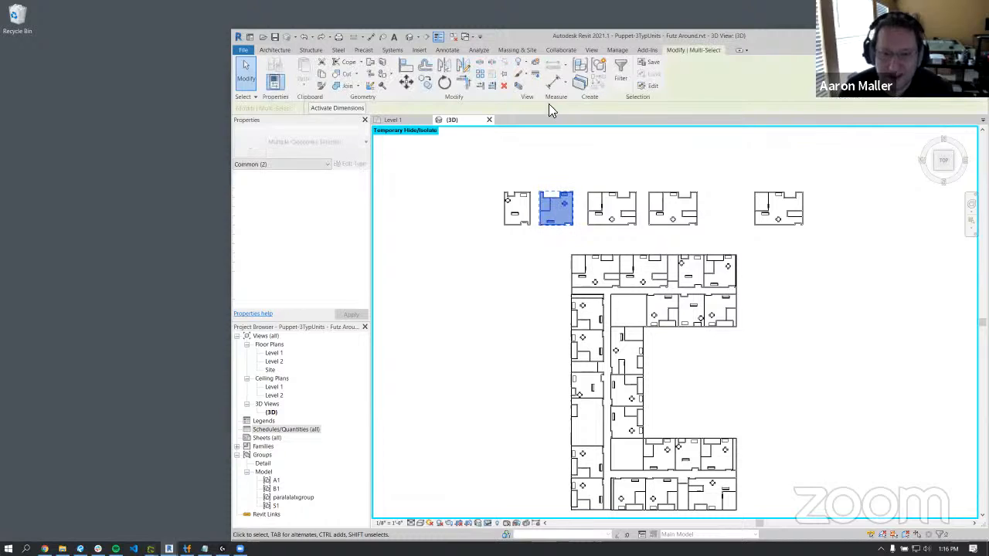
left_click(620, 69)
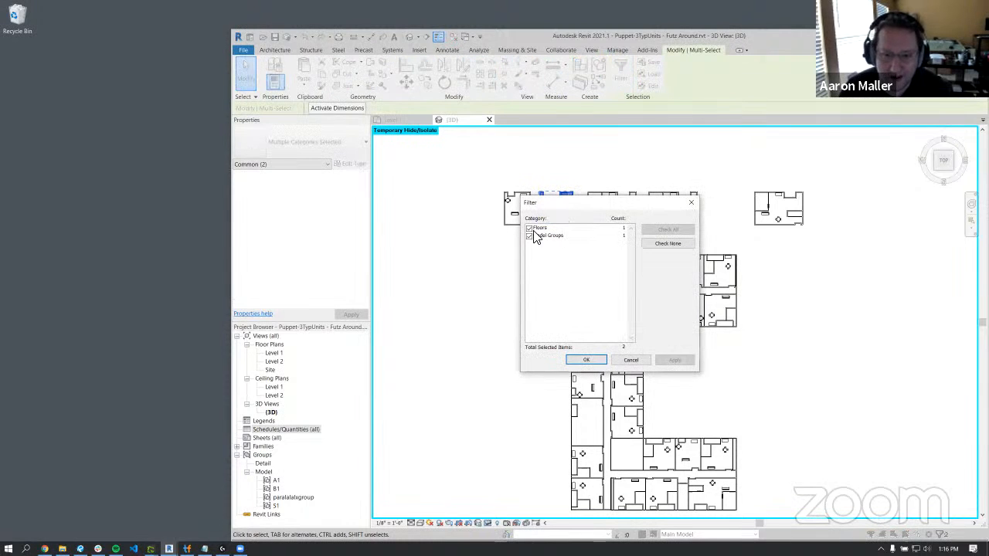
left_click(529, 236)
left_click(584, 359)
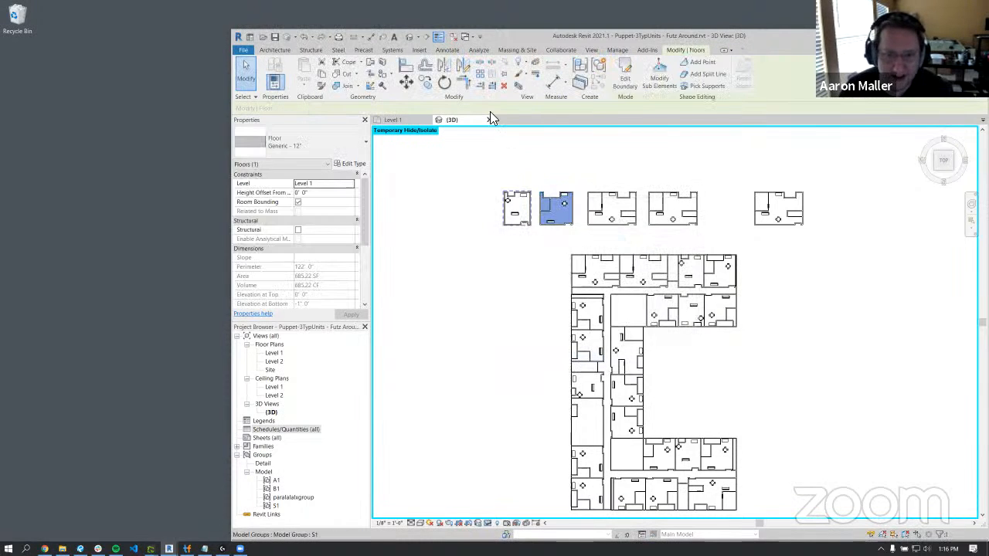
left_click(406, 80)
left_click(553, 232)
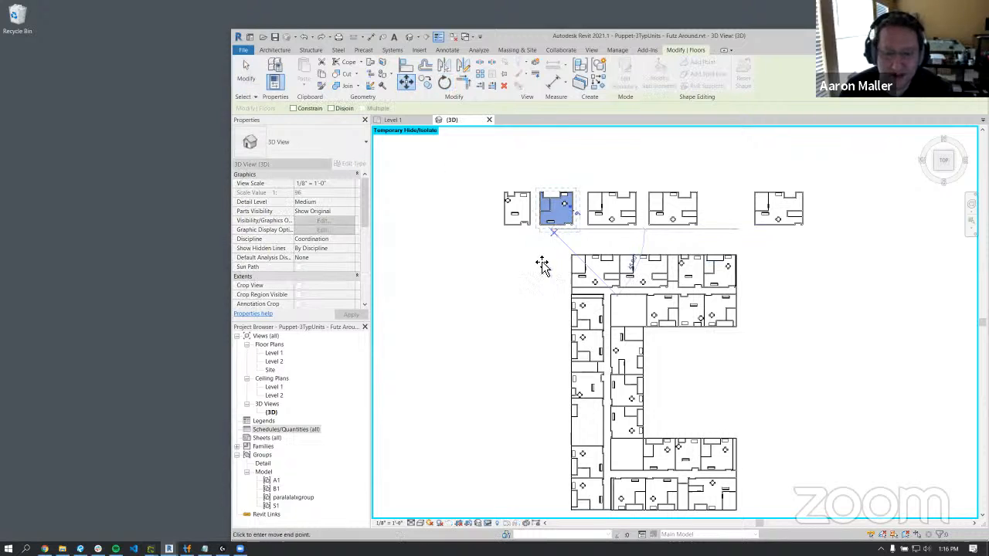
key("Escape")
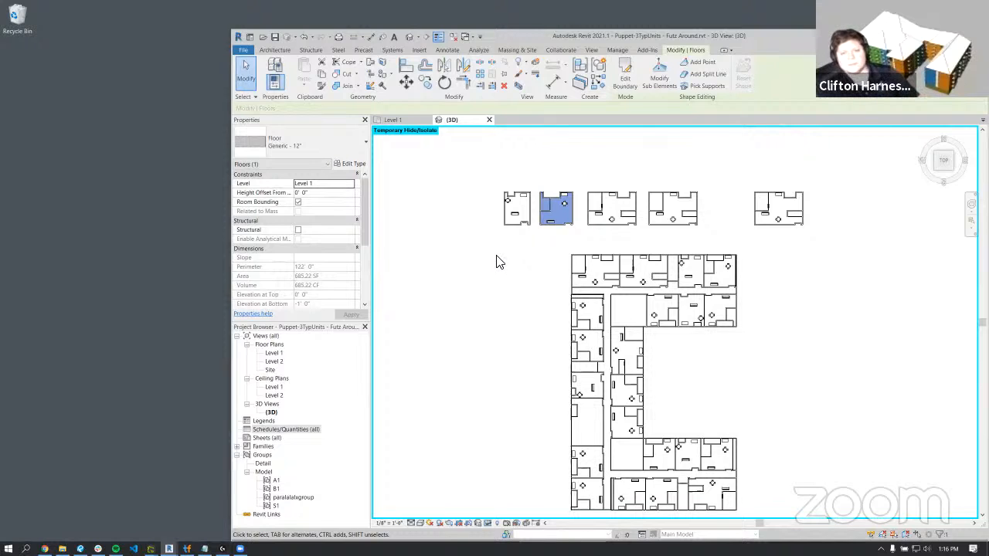
- Review the selected floor's properties, including its dimensions, and clear the selection
scroll(342, 237, "down", 5)
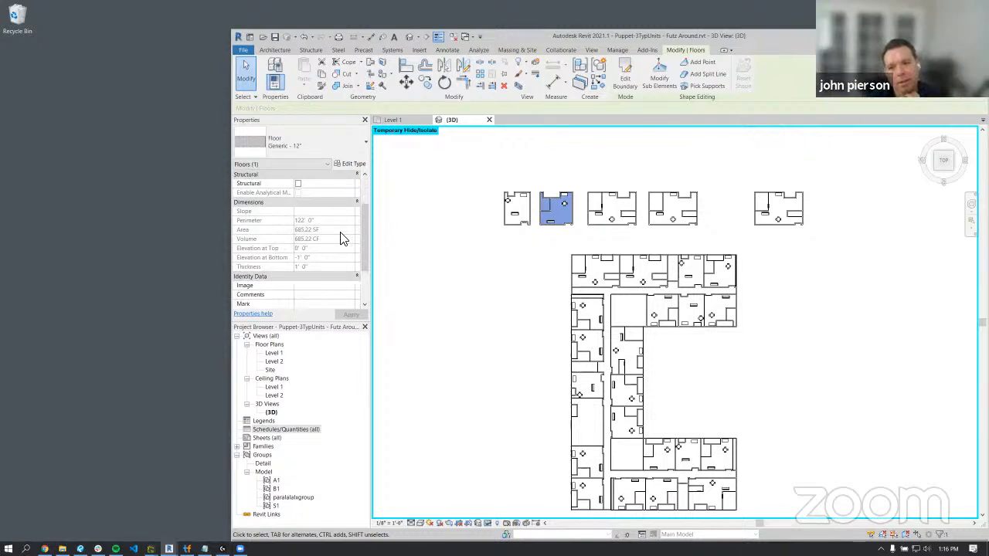
scroll(328, 246, "up", 6)
left_click(431, 234)
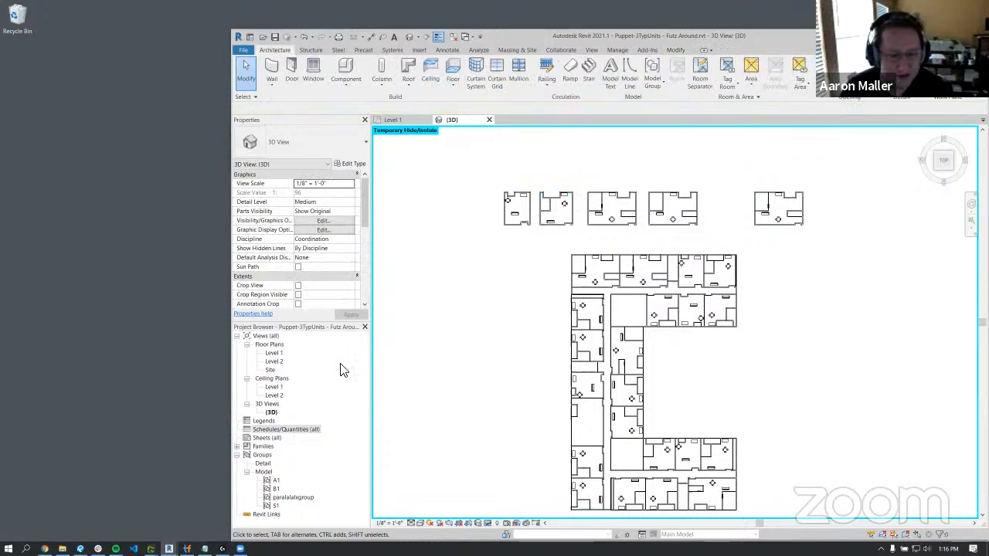
- Try resetting the 3D view's temporary hide/isolate, and undo the reset
left_click(488, 523)
left_click(498, 513)
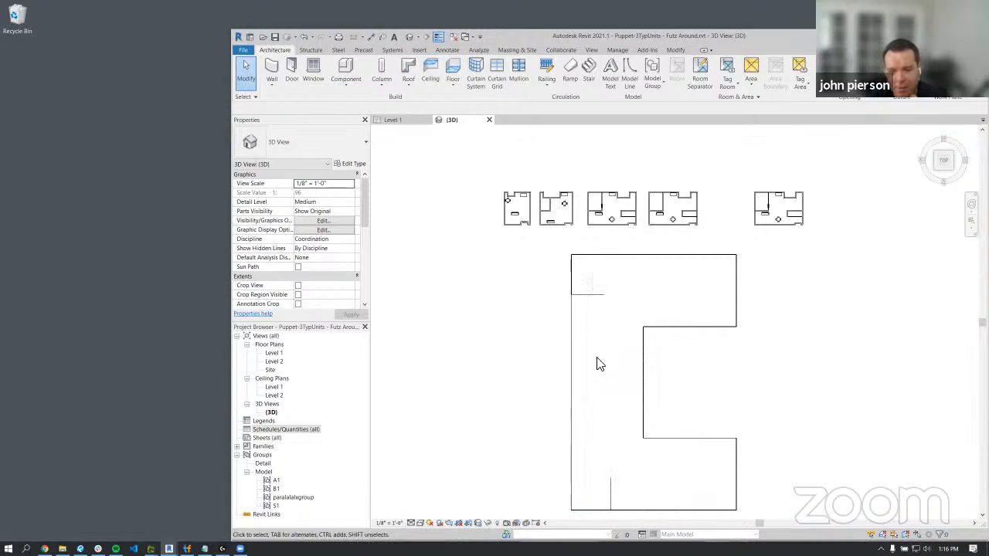
left_click(307, 36)
- Filter the second unit's selection to Floors only and copy its Generic - 12" floor into the empty area just below the unit
scroll(550, 218, "up", 2)
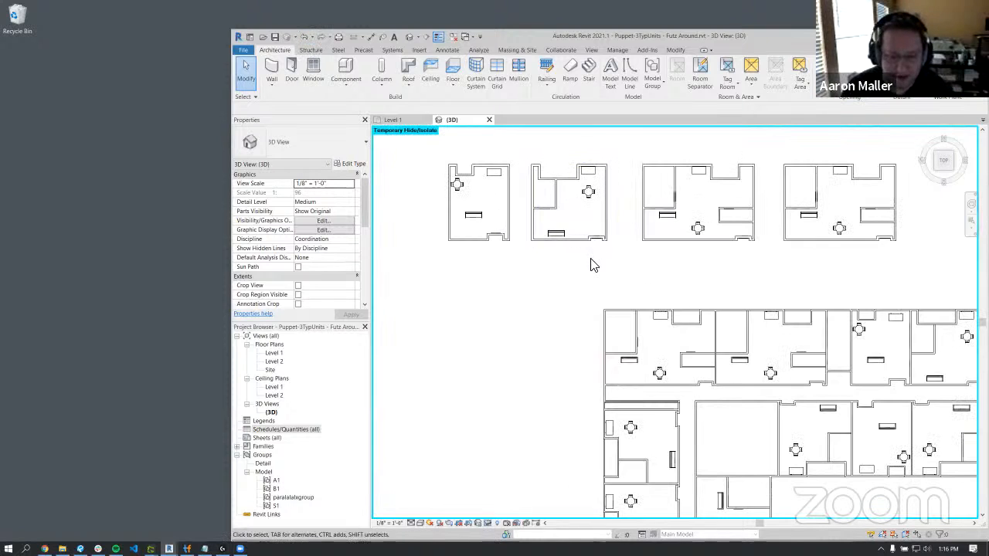
left_click(574, 207)
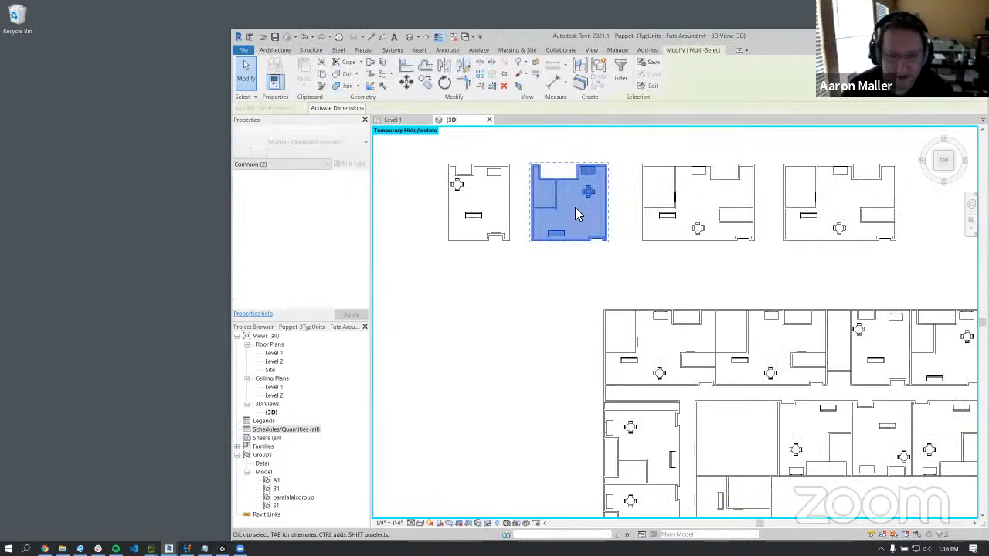
left_click(622, 71)
left_click(530, 237)
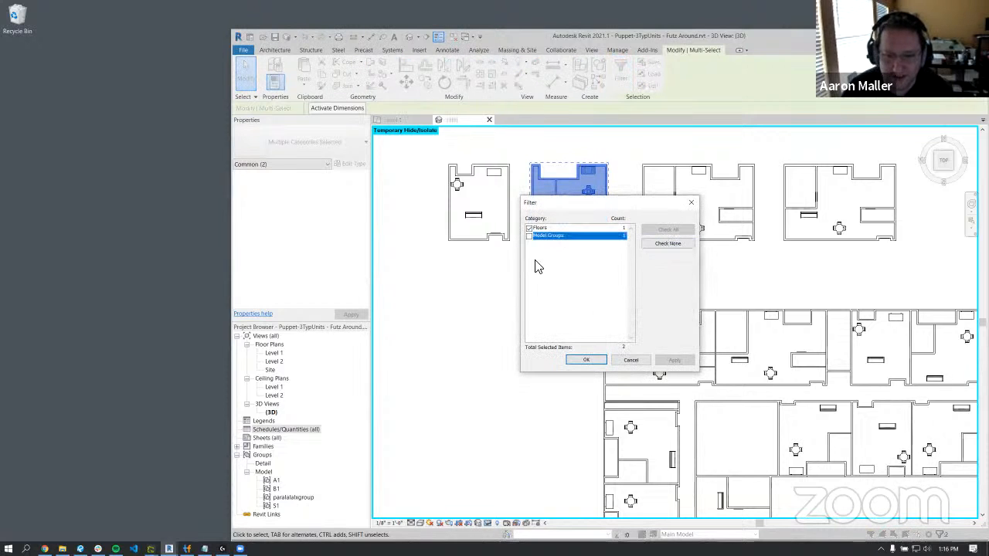
left_click(579, 361)
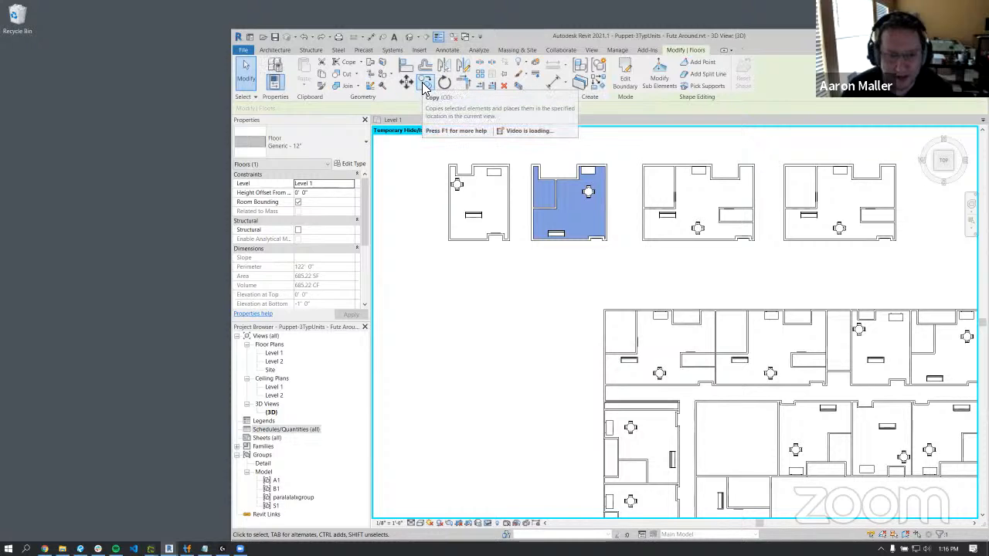
left_click(425, 85)
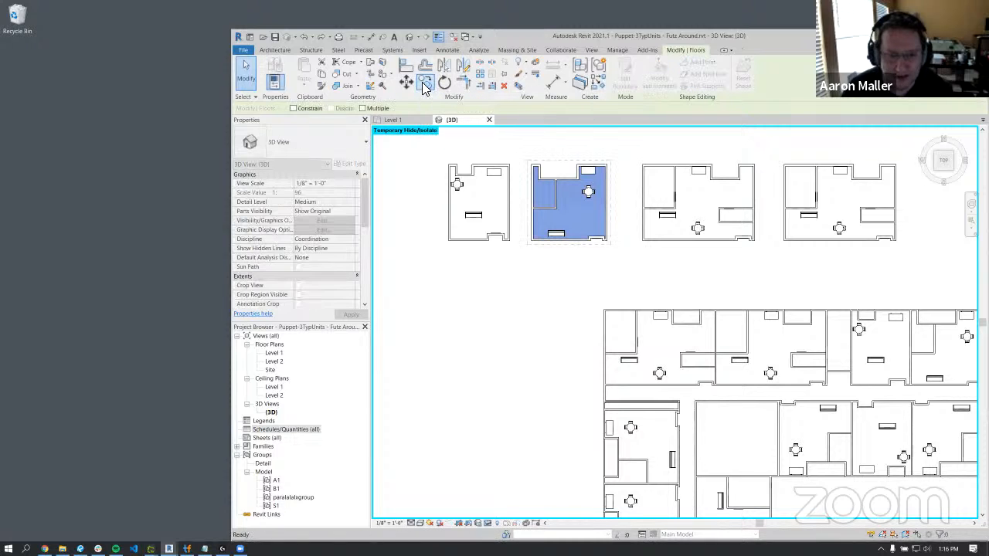
left_click(568, 227)
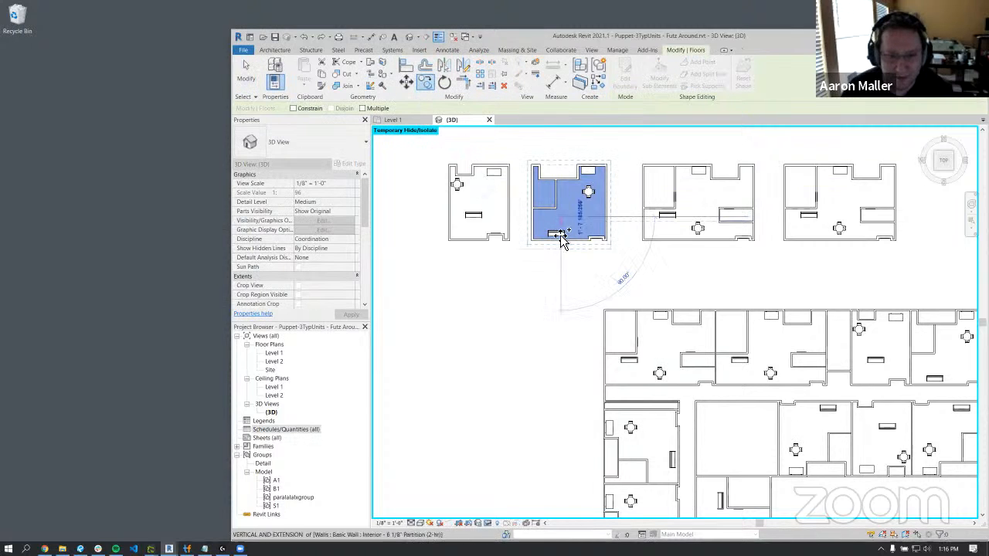
left_click(545, 327)
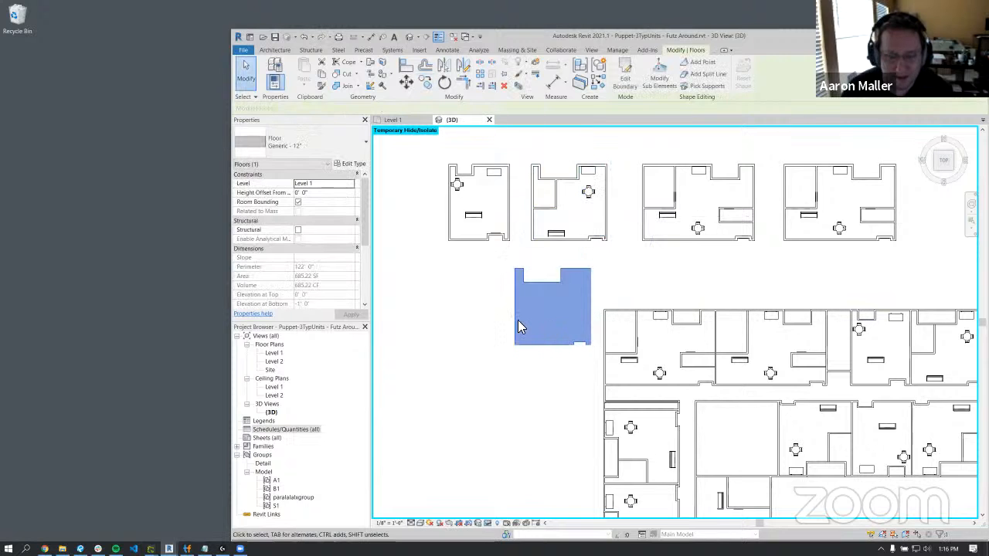
left_click(510, 323)
- Mirror the copied floor about its left edge, and mirror the resulting floor about its own left edge to form a row of three
scroll(530, 316, "up", 2)
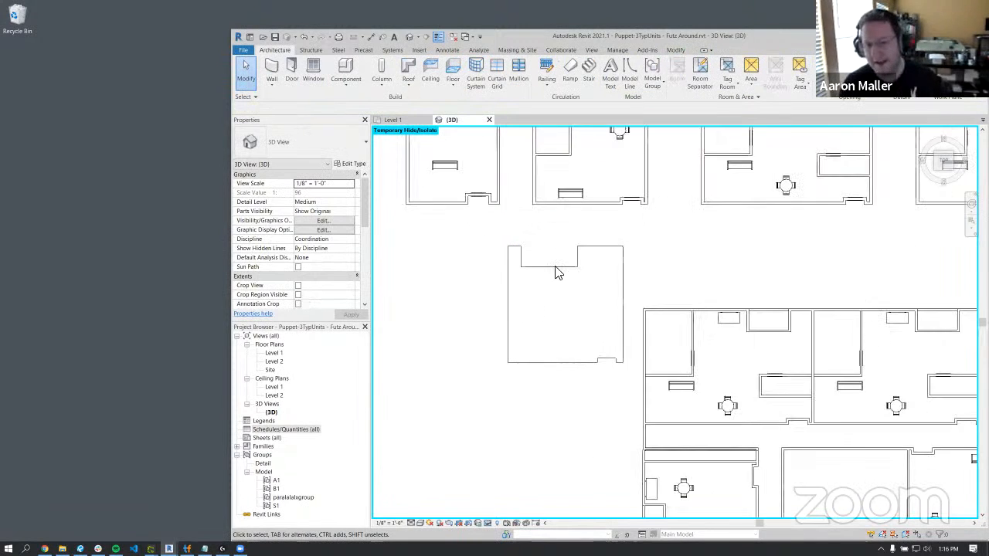
left_click(557, 272)
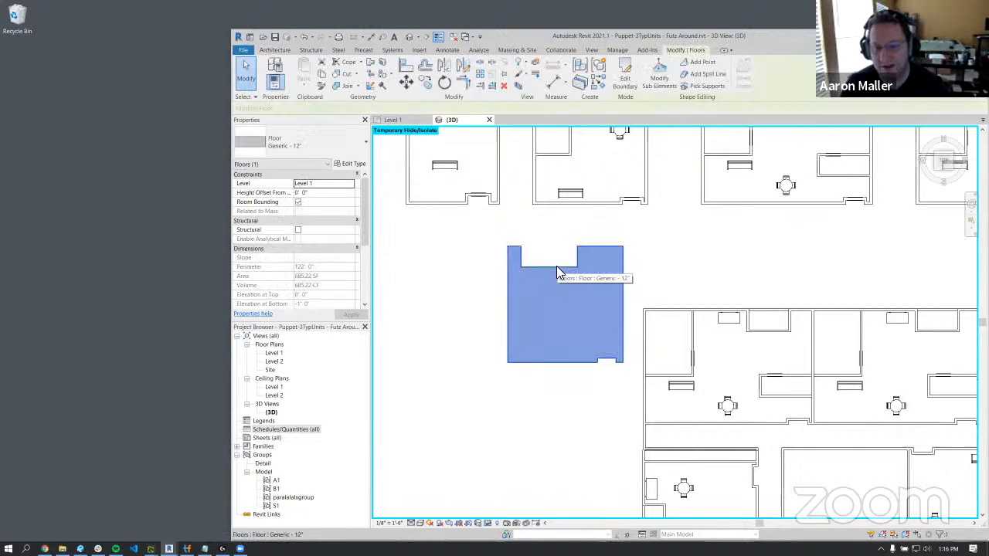
scroll(559, 274, "down", 1)
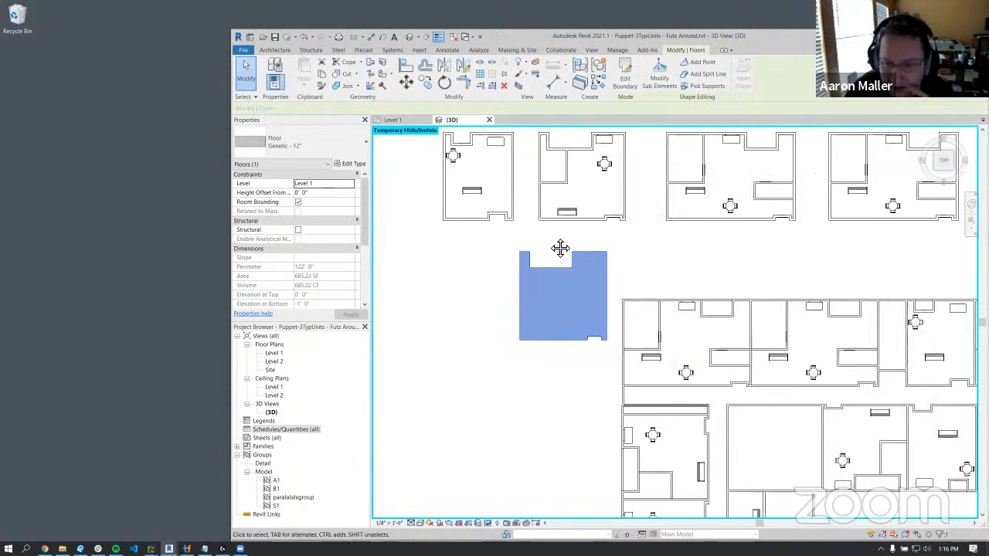
middle_click_drag(561, 250, 567, 276)
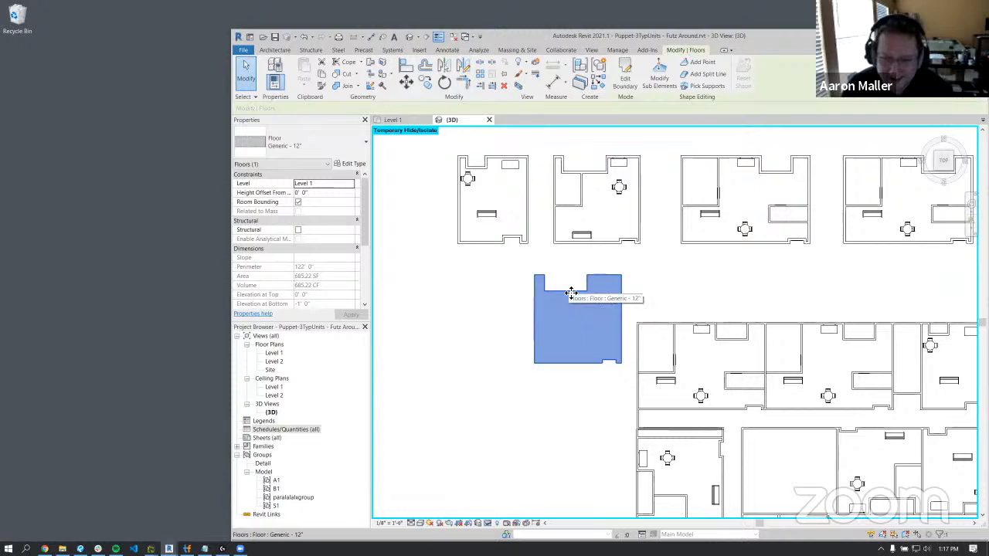
left_click(444, 65)
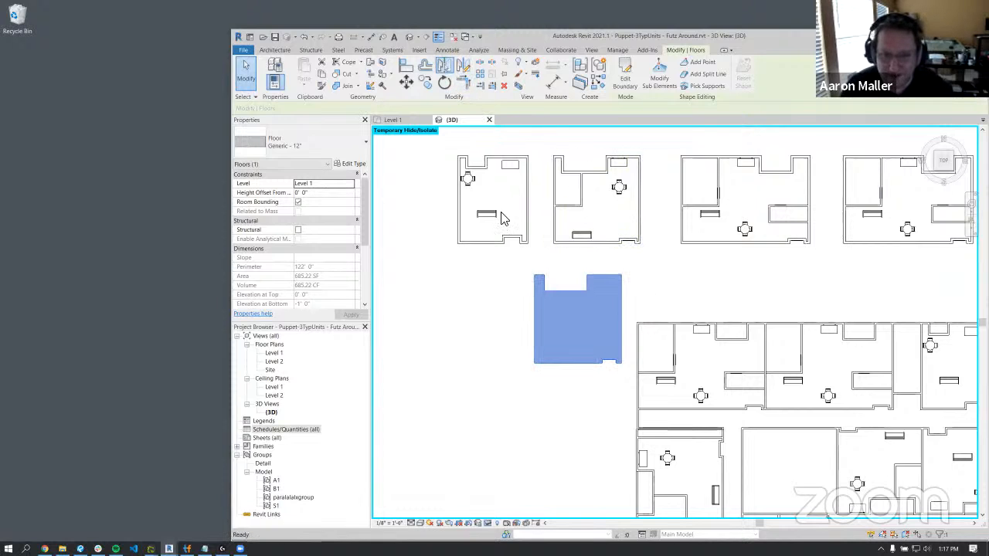
left_click(533, 302)
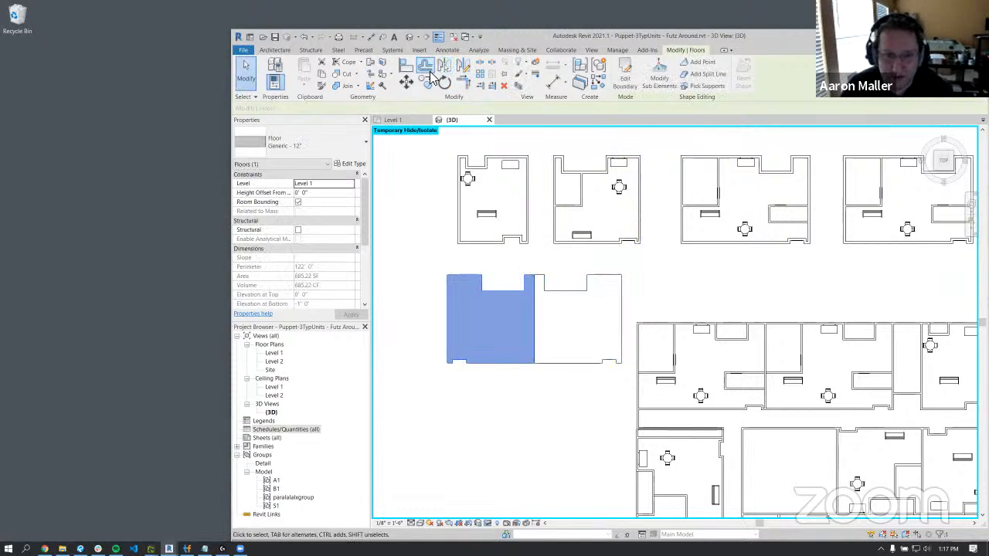
left_click(430, 69)
left_click(446, 314)
- Select the three adjoining floors together, and switch the selection to the A1 unit group above them
middle_click_drag(420, 360, 466, 326)
scroll(467, 326, "down", 1)
left_click(520, 318)
left_click_drag(410, 238, 656, 346)
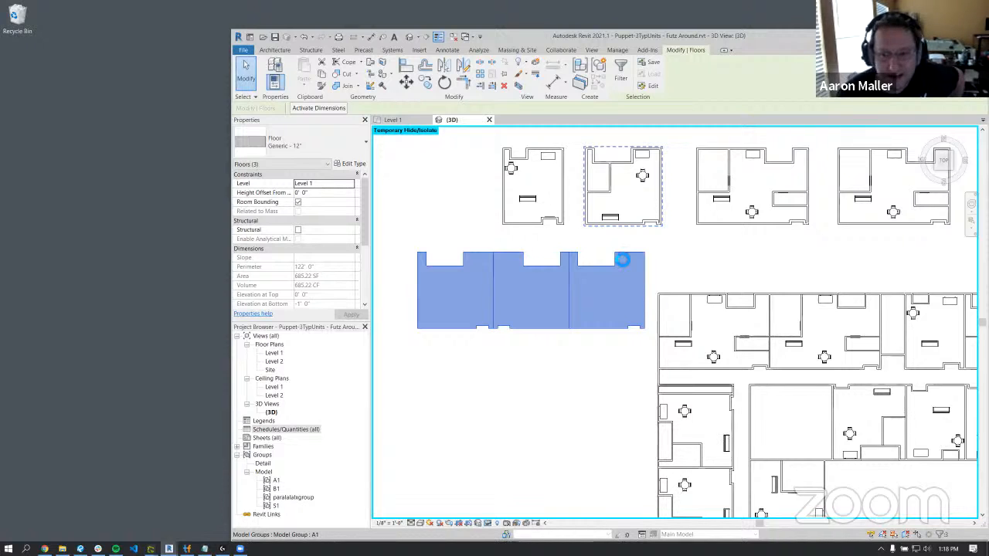
middle_click_drag(600, 254, 575, 204)
scroll(575, 204, "down", 2)
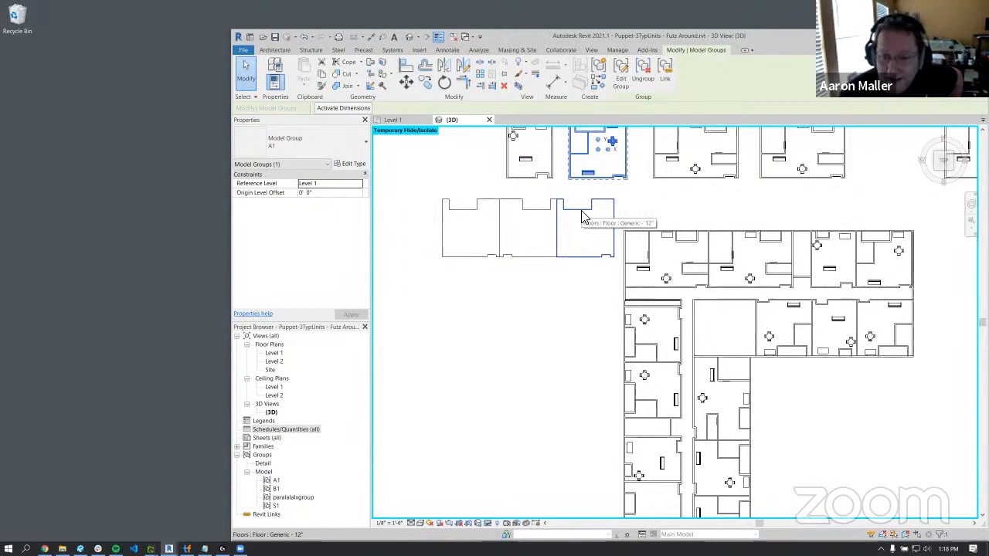
- Maximize the program window and clear the A1 group selection with the unit row and floor copies in view
middle_click_drag(569, 205, 559, 254)
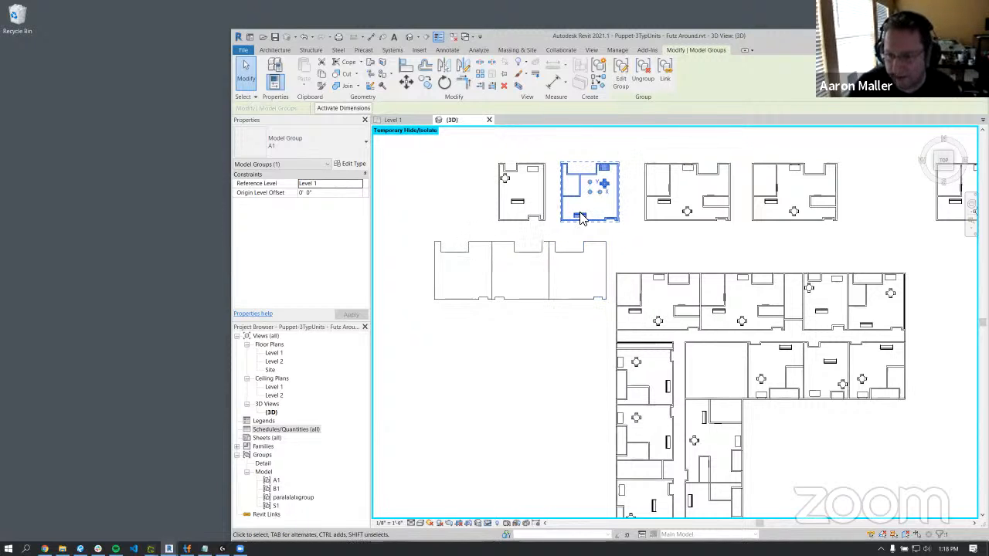
scroll(580, 218, "down", 2)
middle_click_drag(595, 273, 593, 210)
scroll(583, 201, "down", 1)
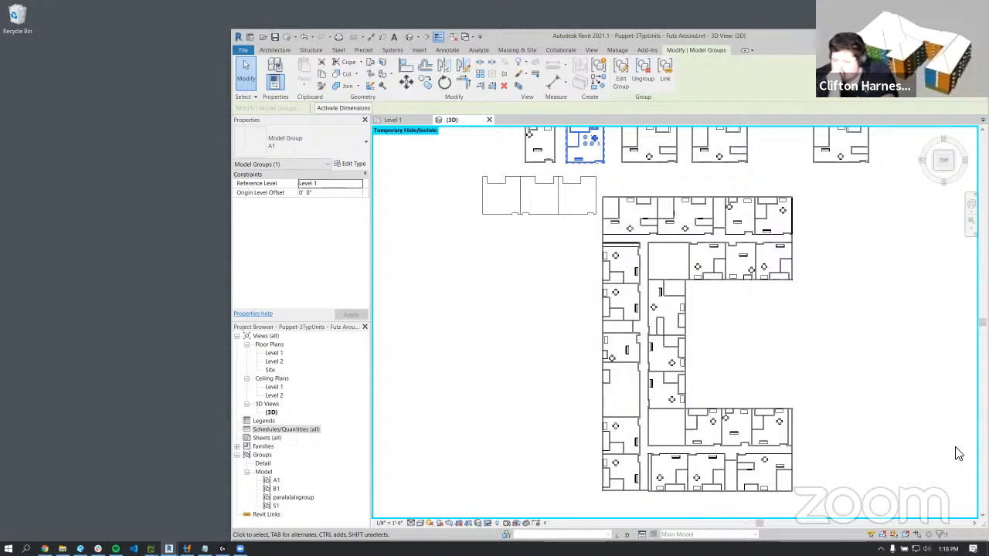
left_click_drag(732, 37, 590, 121)
double_click(590, 121)
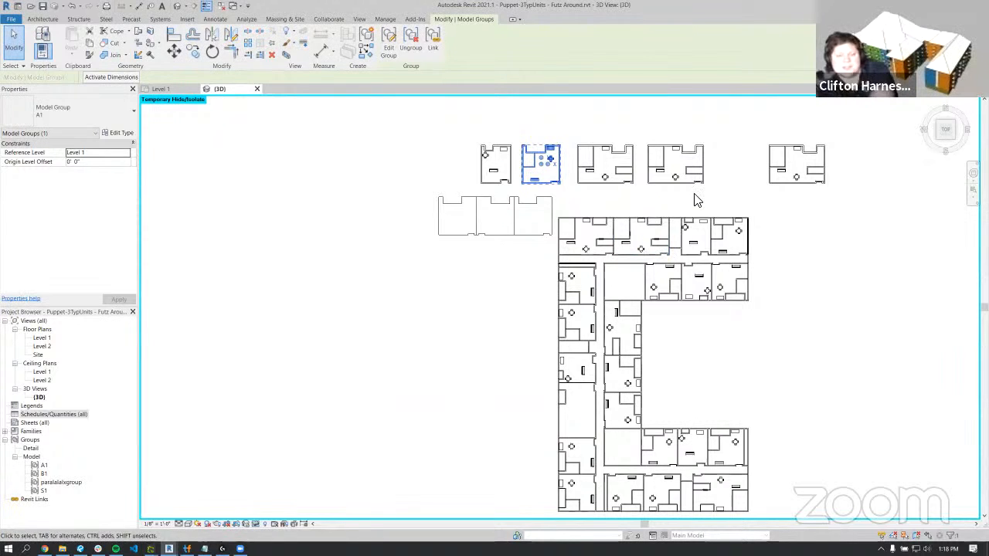
scroll(722, 173, "up", 1)
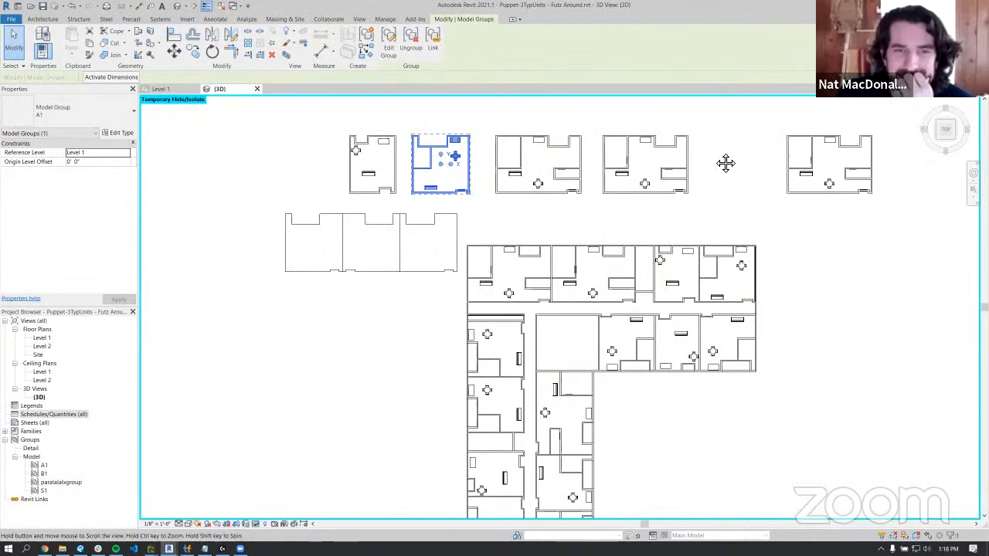
scroll(734, 193, "up", 1)
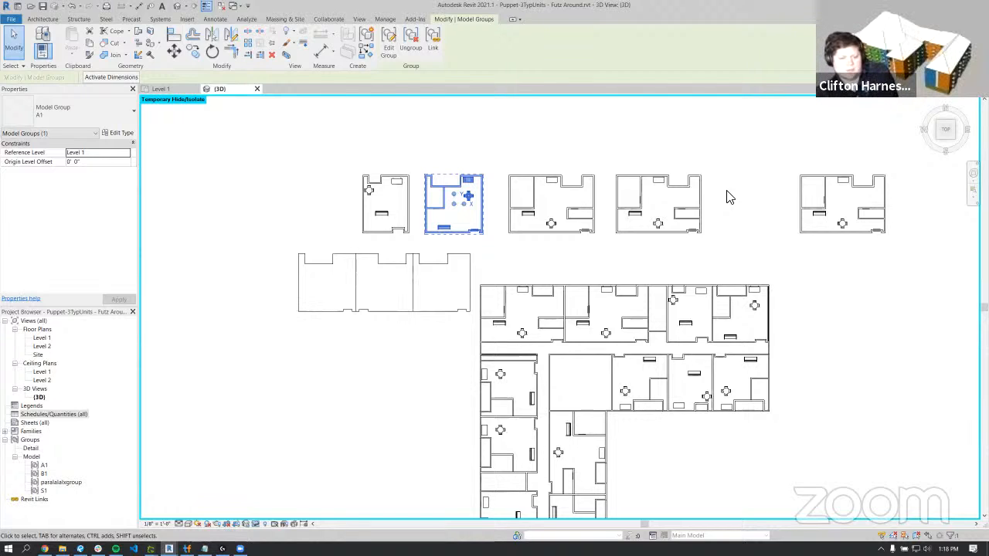
scroll(726, 197, "up", 1)
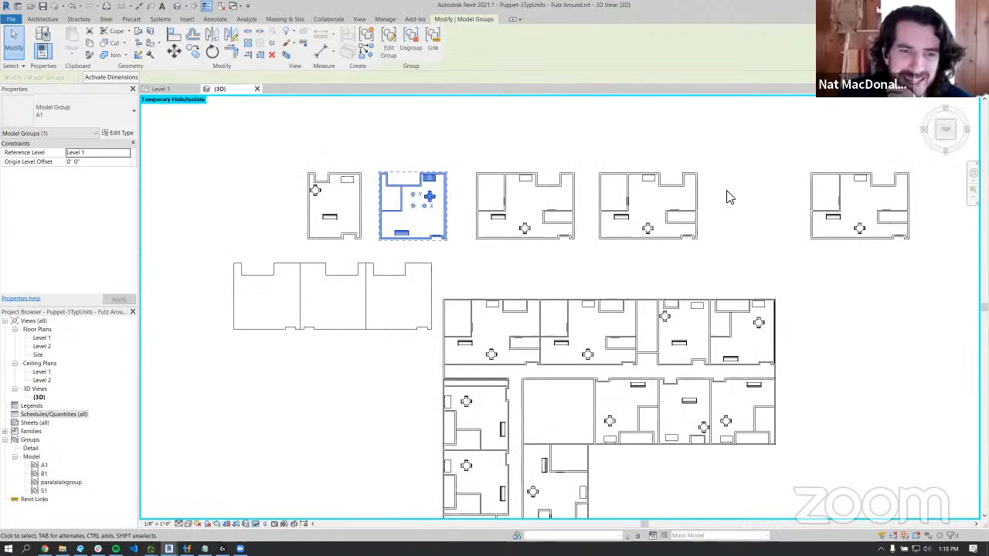
left_click(332, 258)
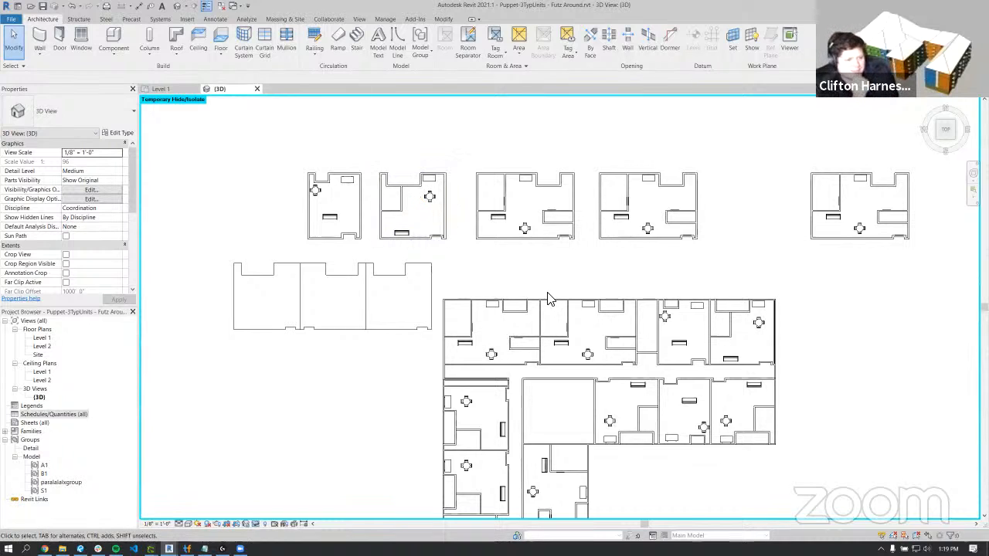
- Select the B1 group at the building's upper-left corner, inspect the building from an isometric angle, and clear the selection
left_click(537, 349)
middle_click_drag(540, 352, 642, 302, "shift")
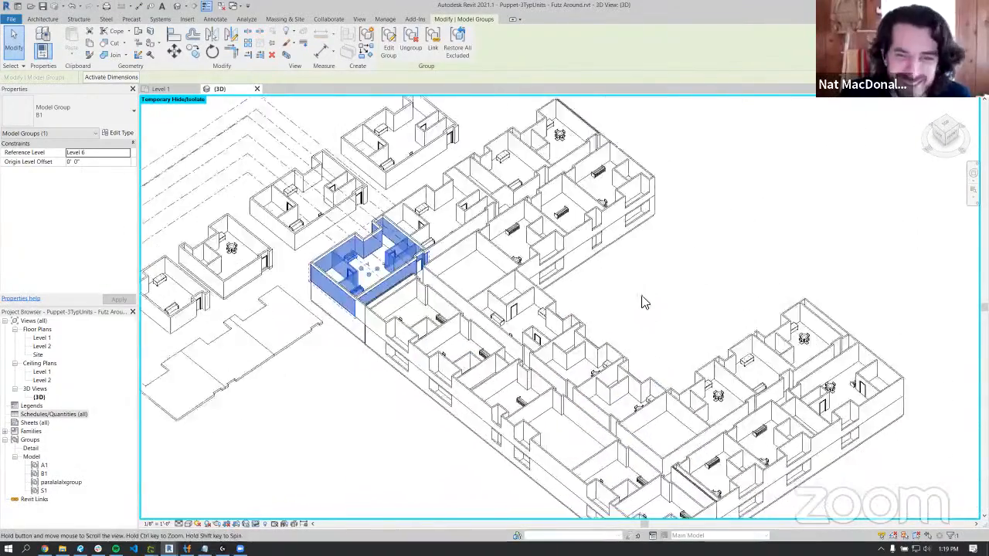
scroll(641, 302, "down", 3)
scroll(732, 445, "up", 1)
scroll(732, 445, "up", 2)
scroll(732, 446, "down", 2)
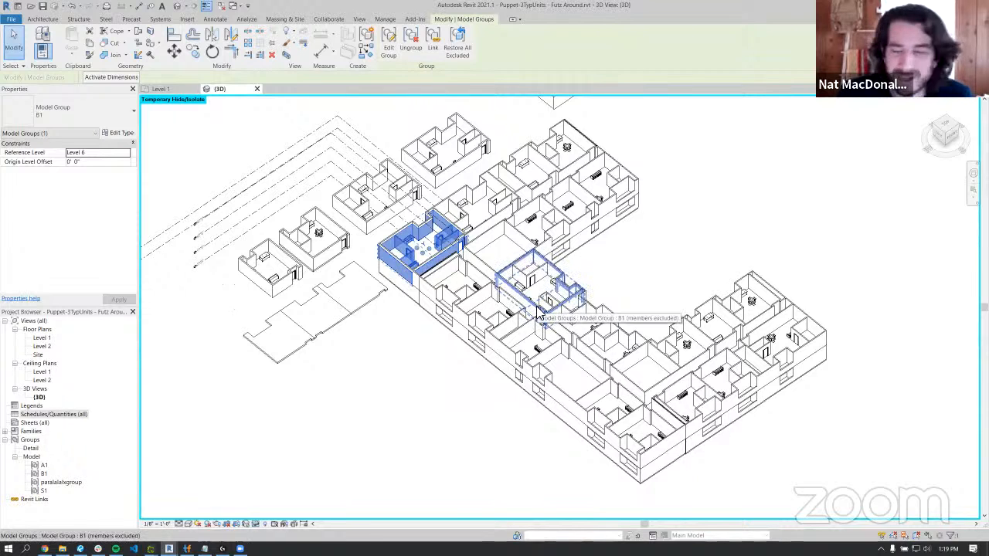
middle_click_drag(595, 315, 575, 373)
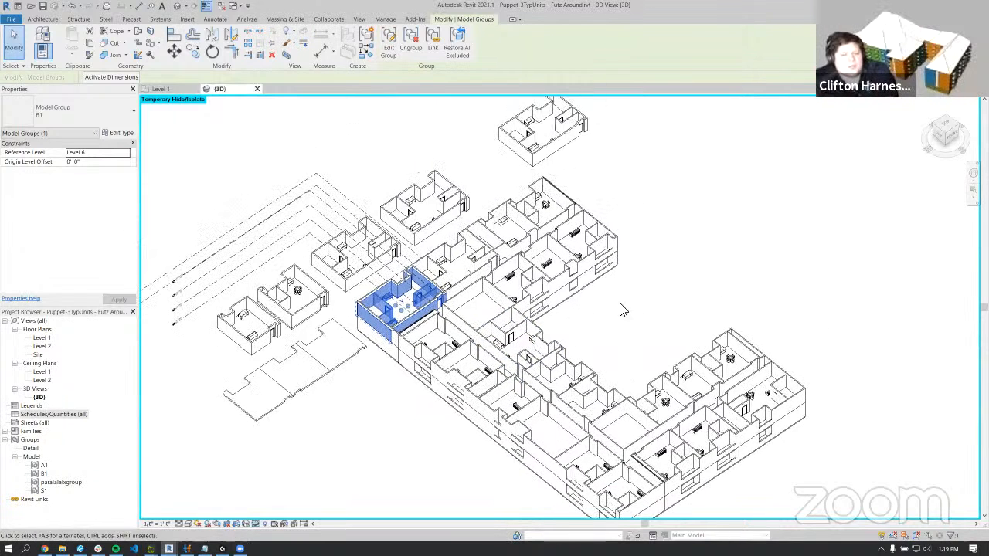
left_click(646, 304)
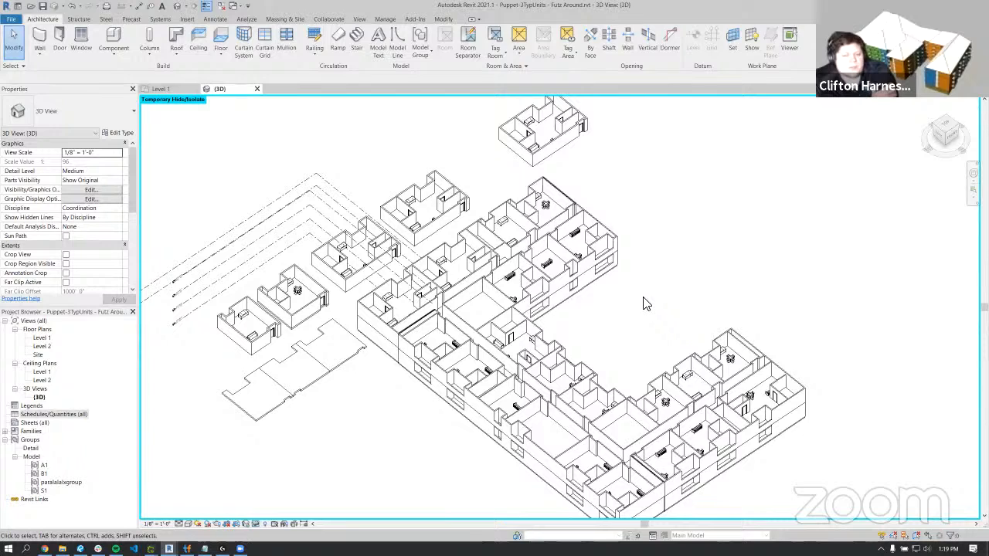